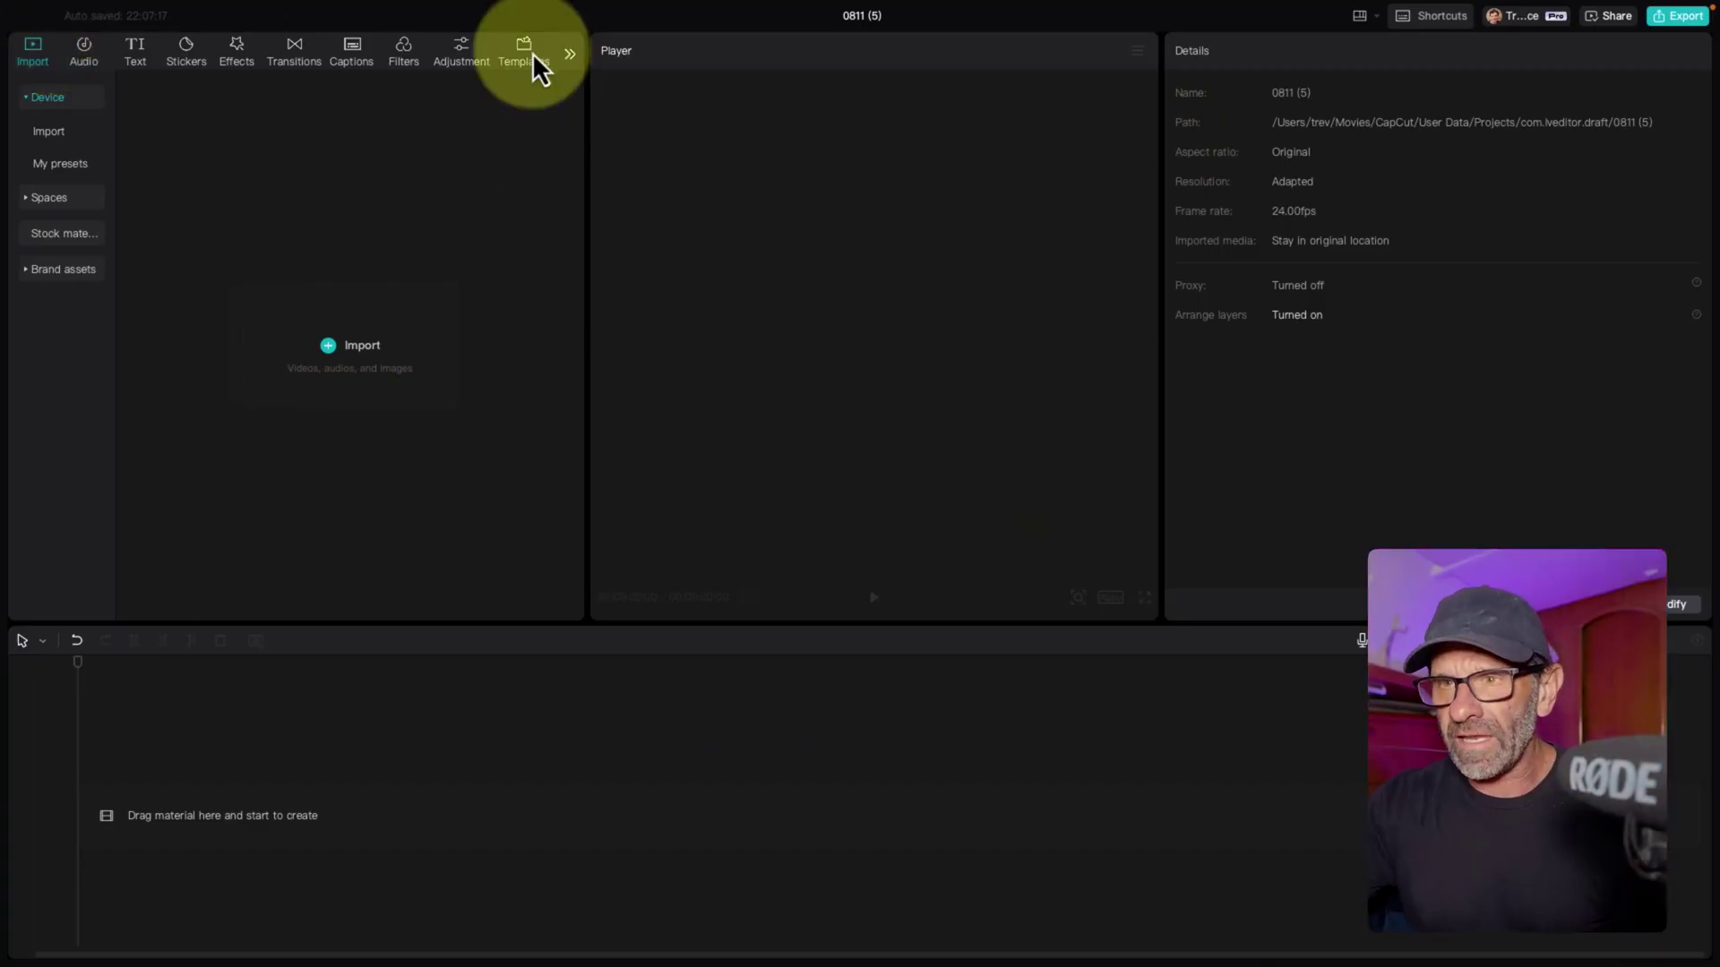
Import the four files from the Free folder, from Fantasy Universe Starry Sky.mp4 through TrevorWalks.mov
click(362, 346)
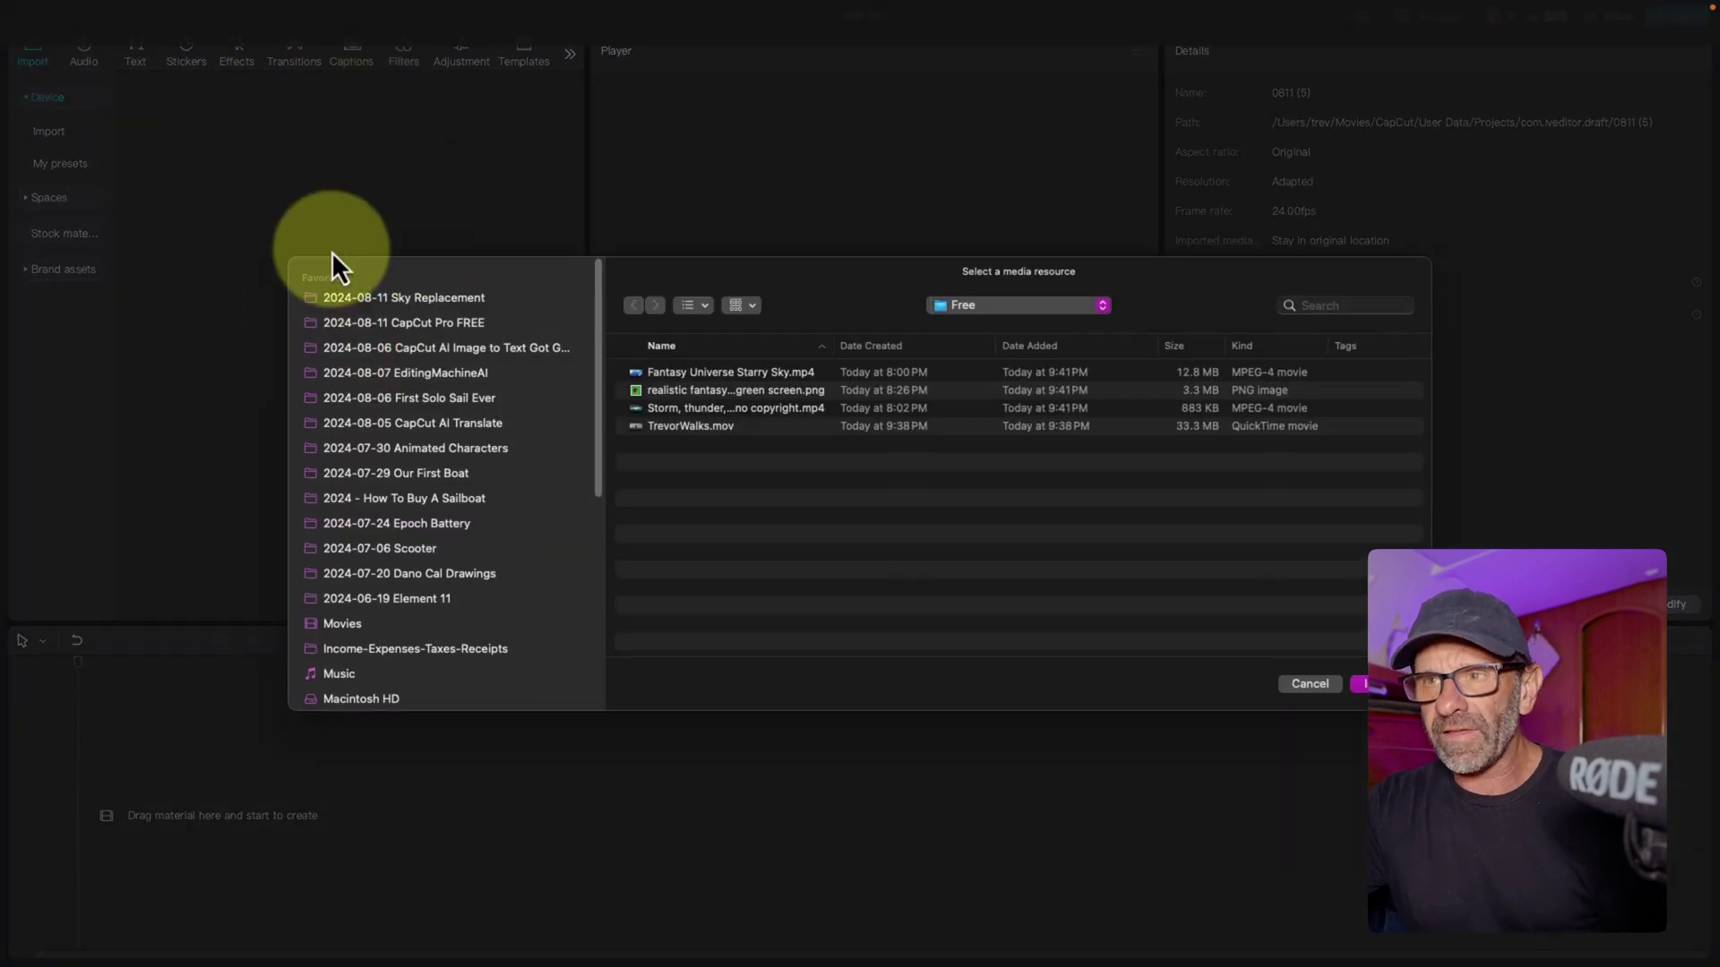
click(429, 300)
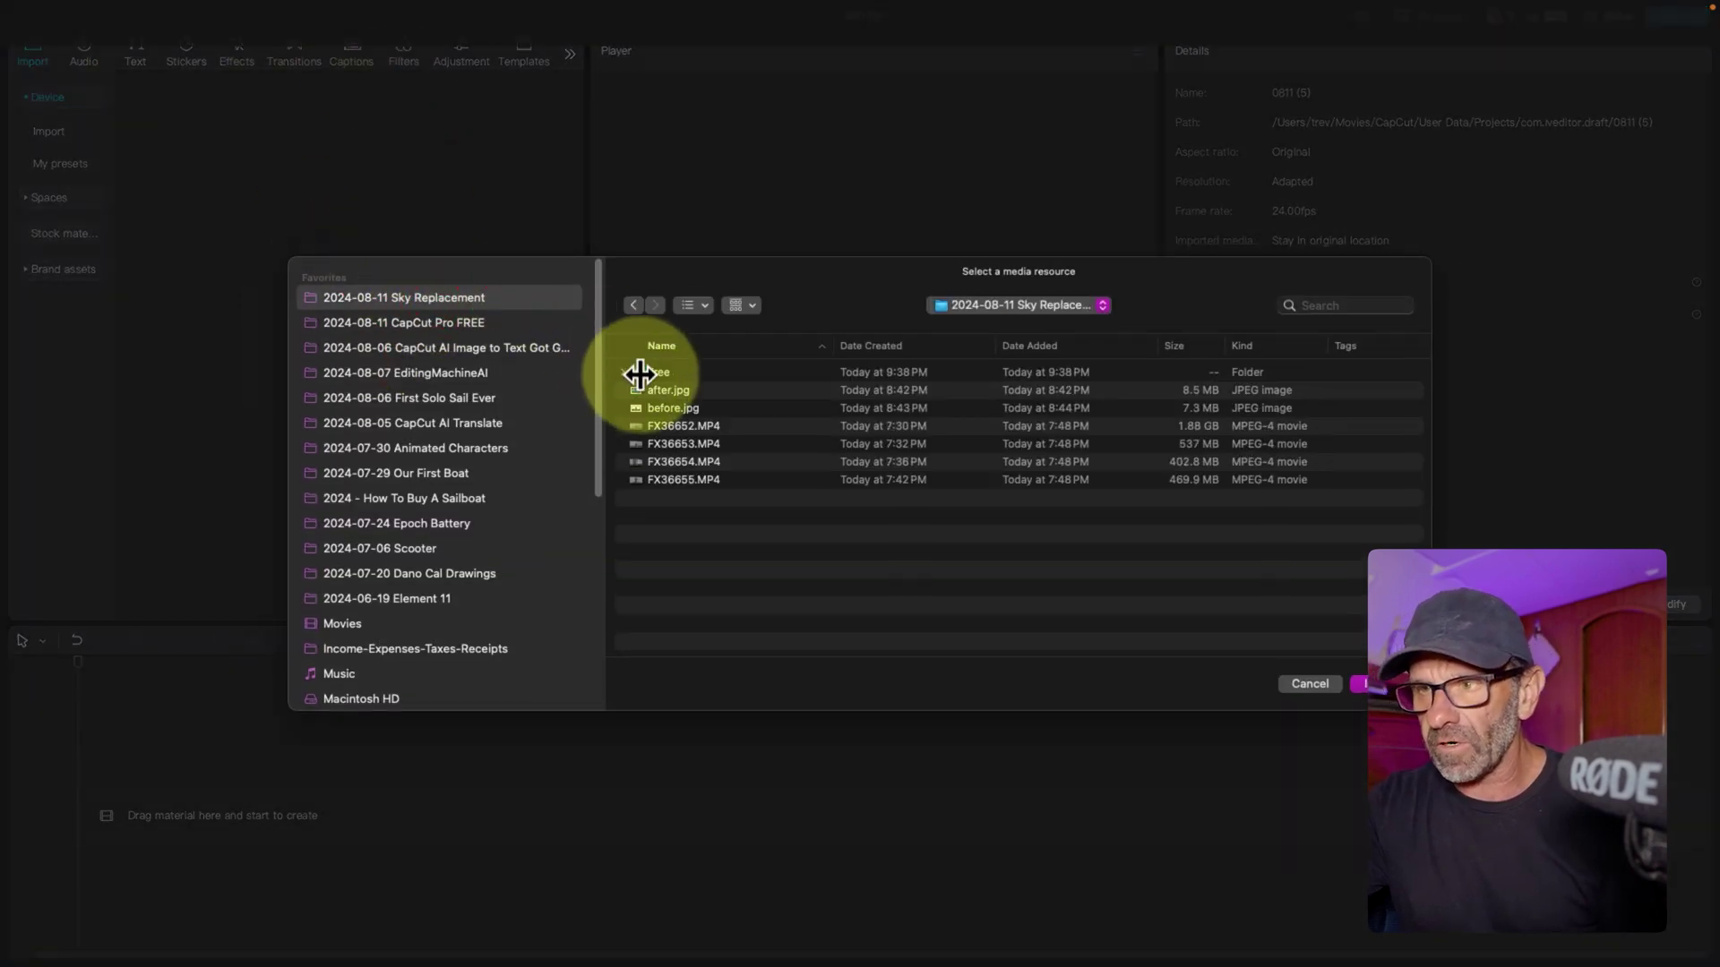
double_click(640, 373)
click(725, 373)
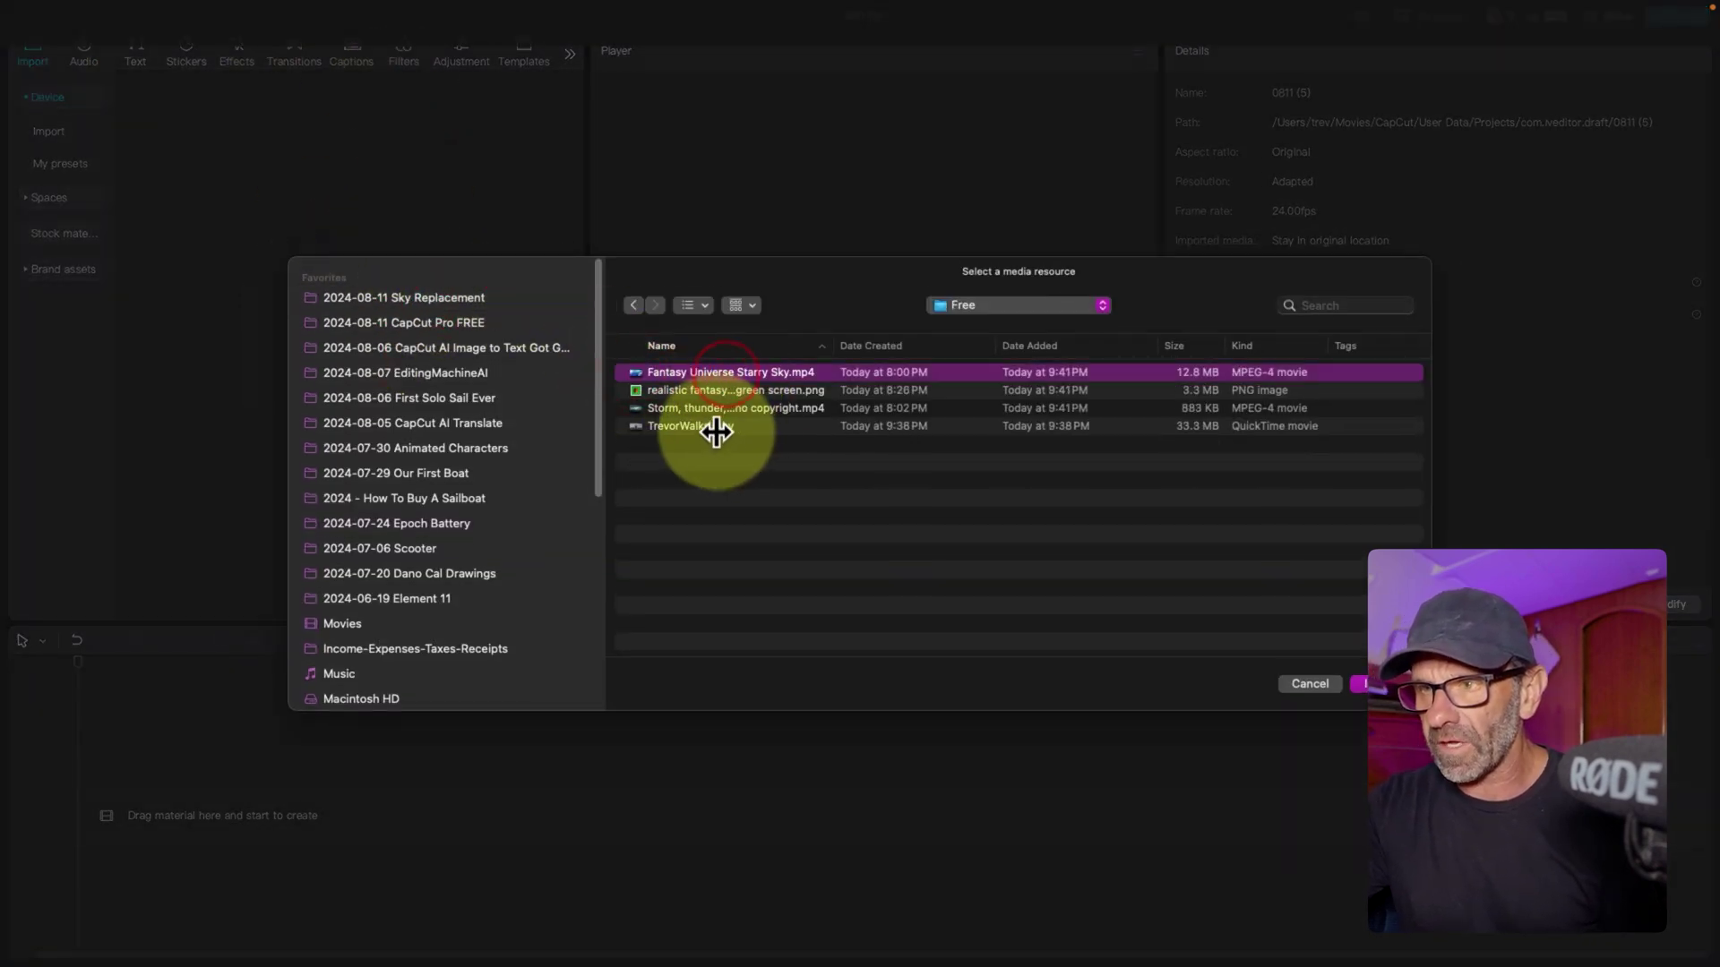
shift+click(717, 427)
click(1353, 678)
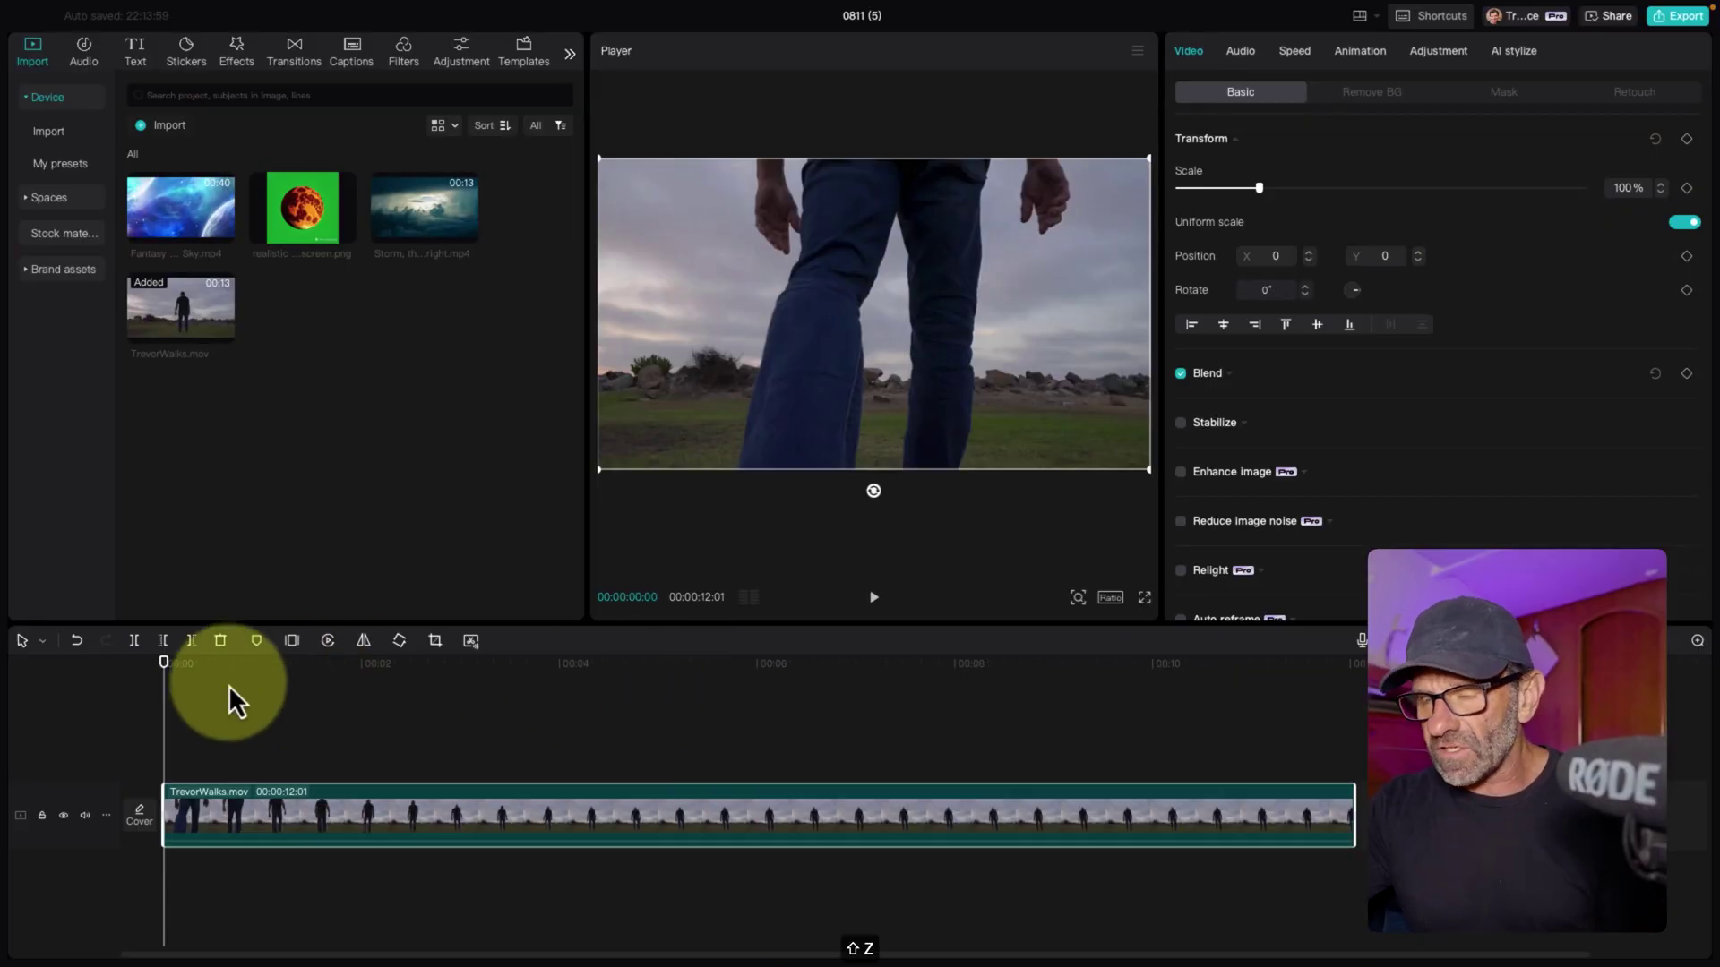
Move the playhead on TrevorWalks.mov to about 5 seconds, where the man is walking
drag(557, 663, 647, 676)
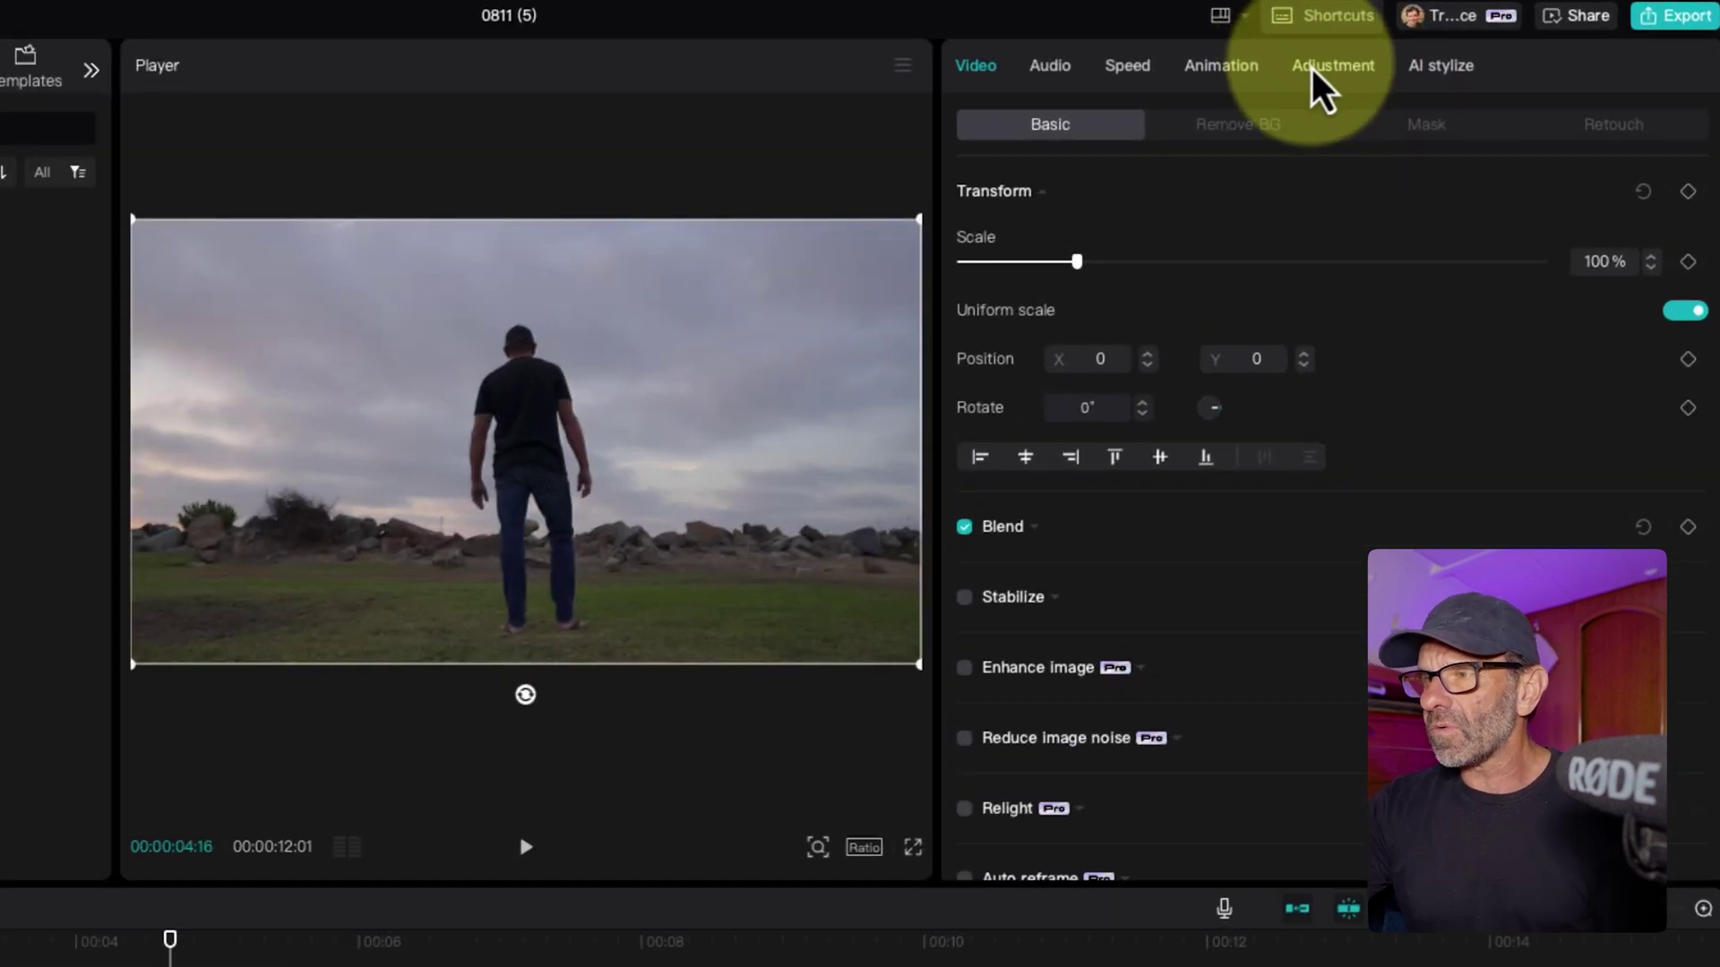
Set the walking clip's Contrast 16, Highlight 35, Shadow −26, Whites 27 and Blacks −7
click(1438, 50)
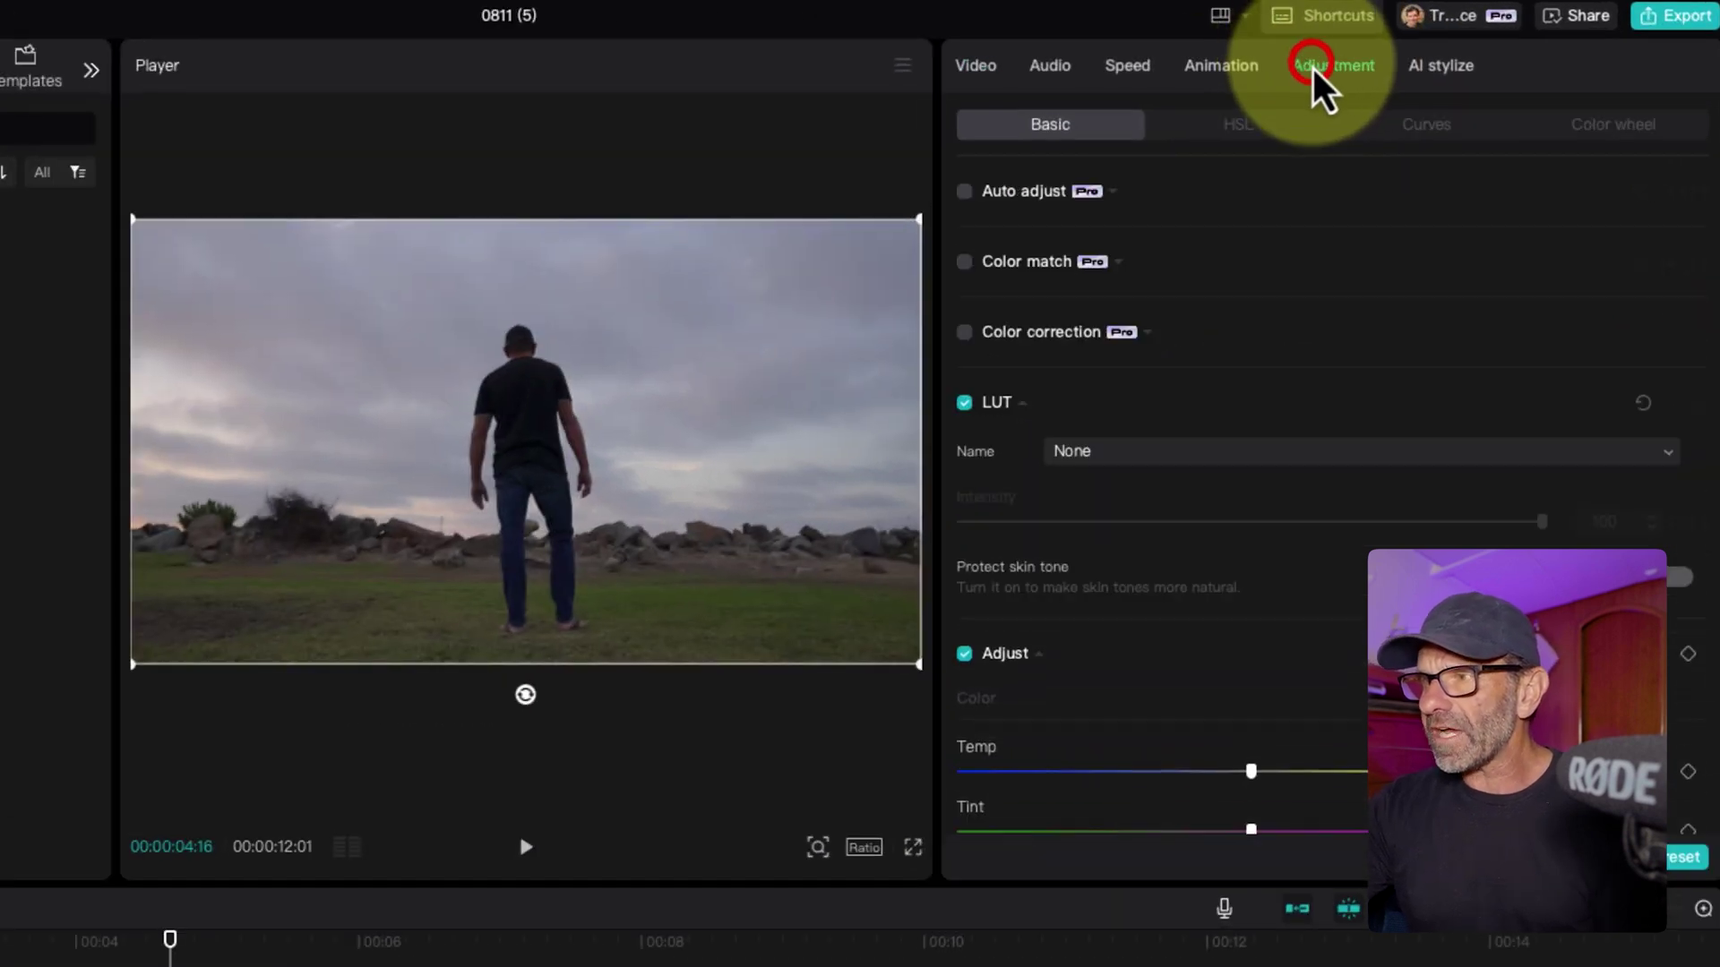
scroll(1304, 363, down, 6)
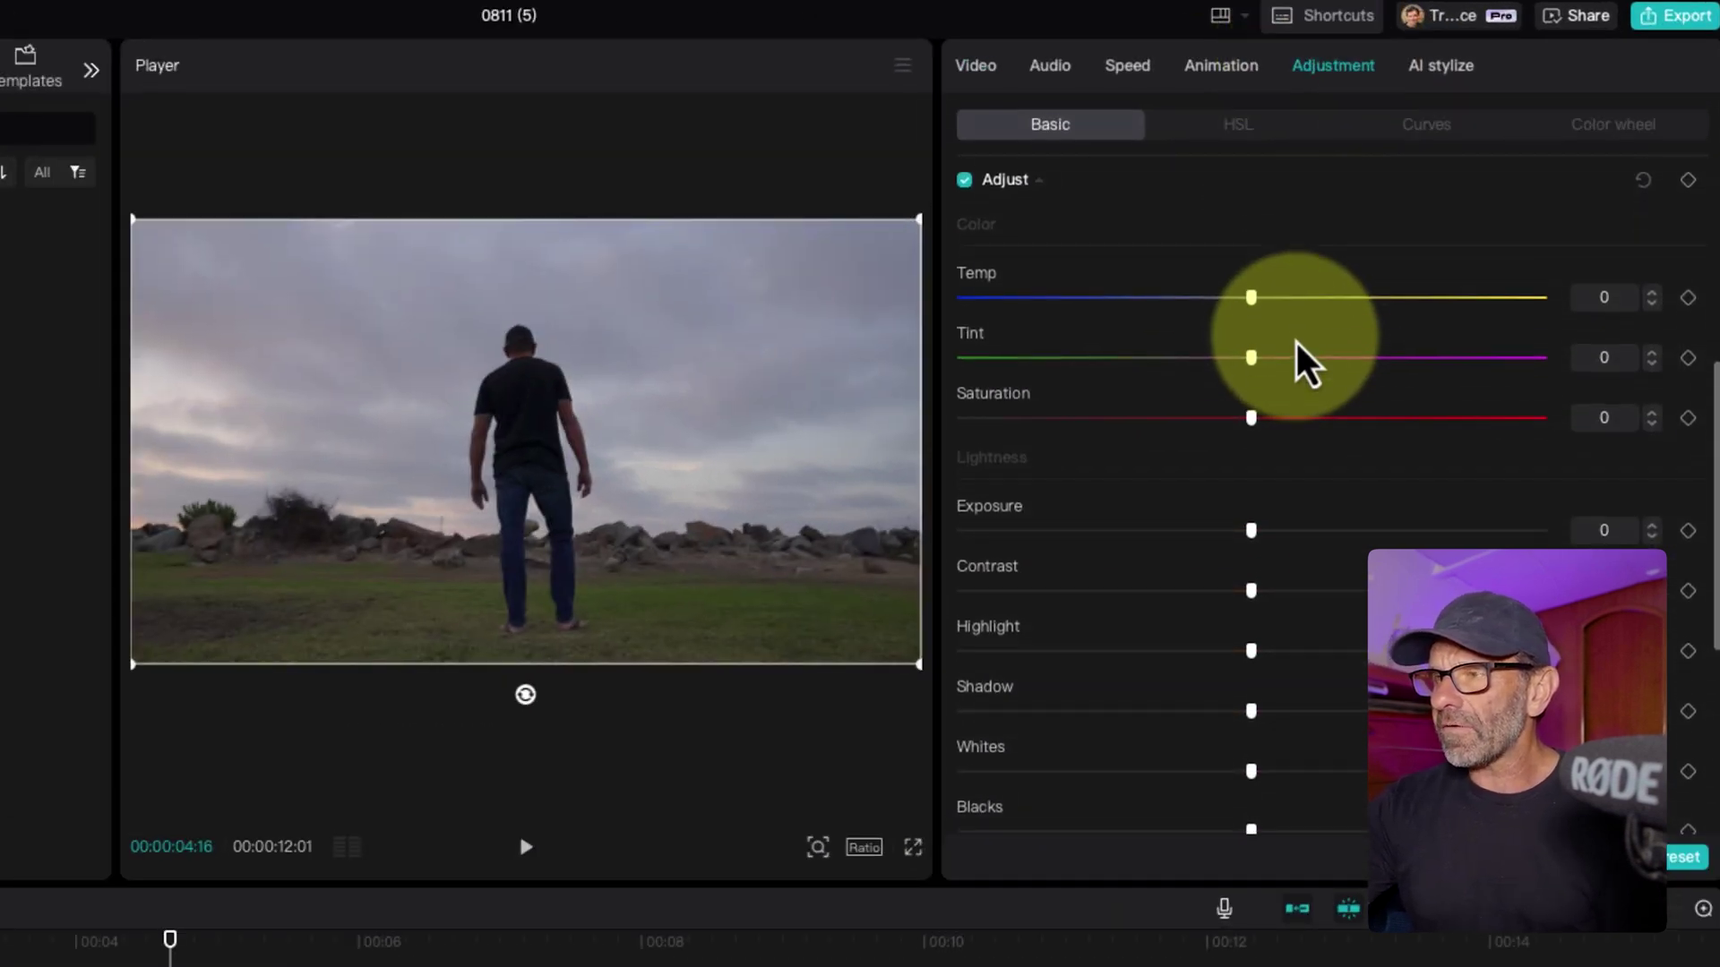
drag(1252, 591, 1345, 593)
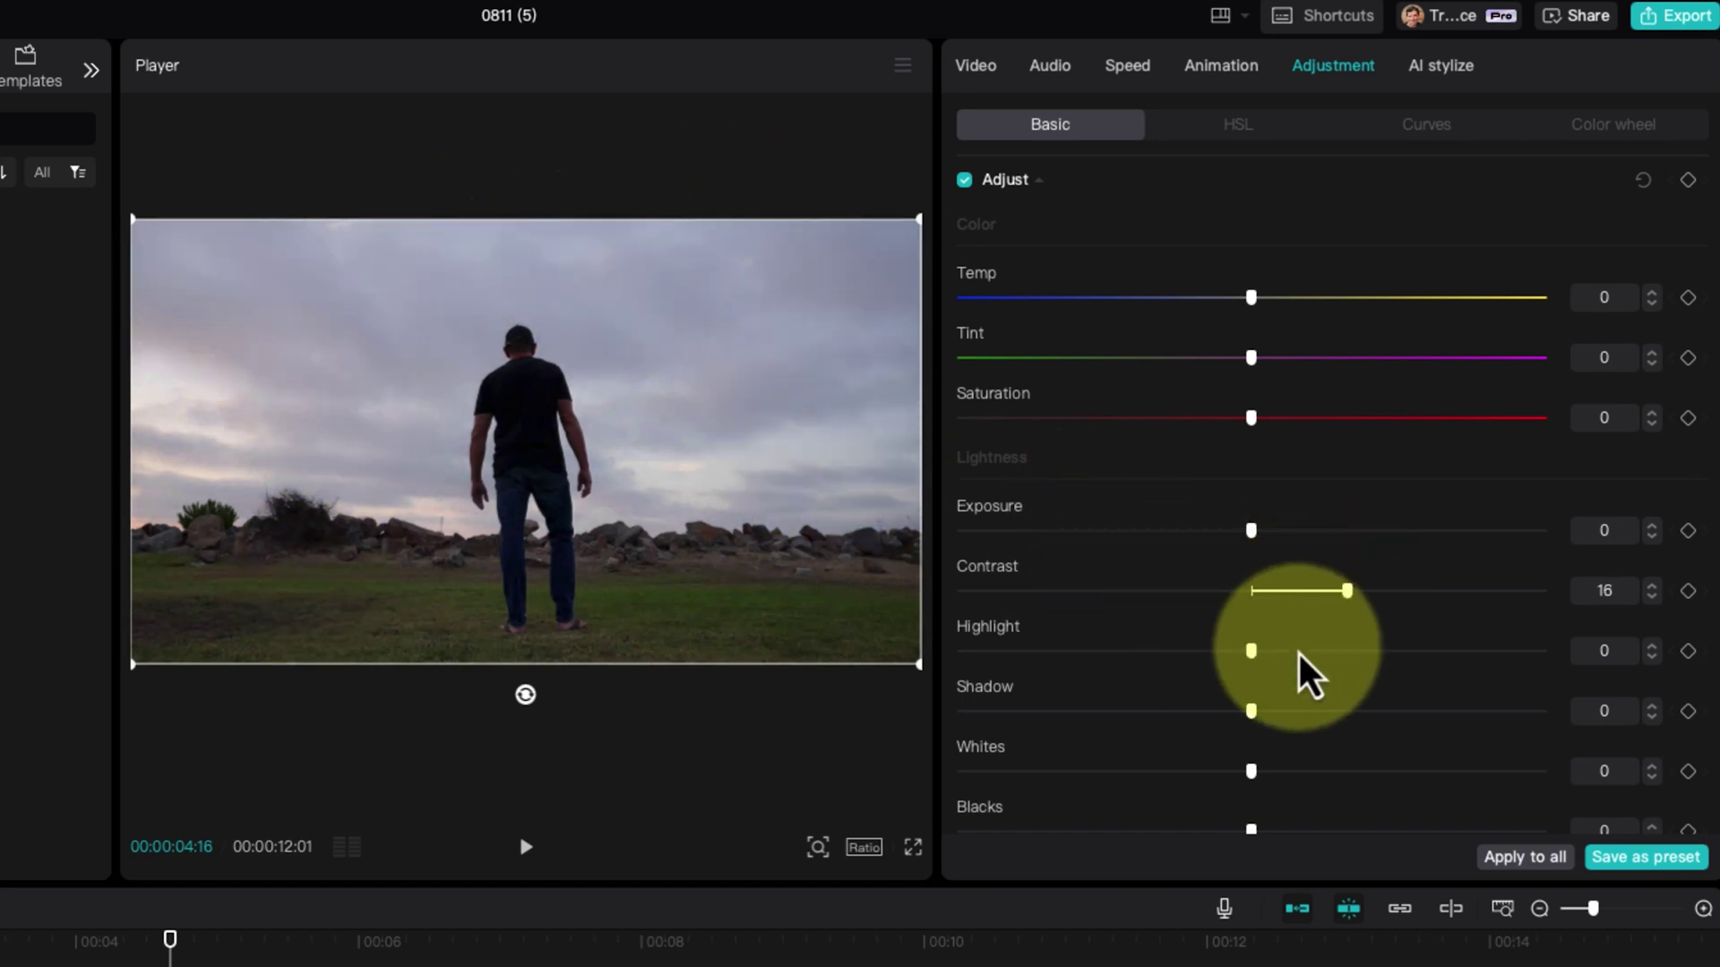
drag(1259, 649, 1452, 652)
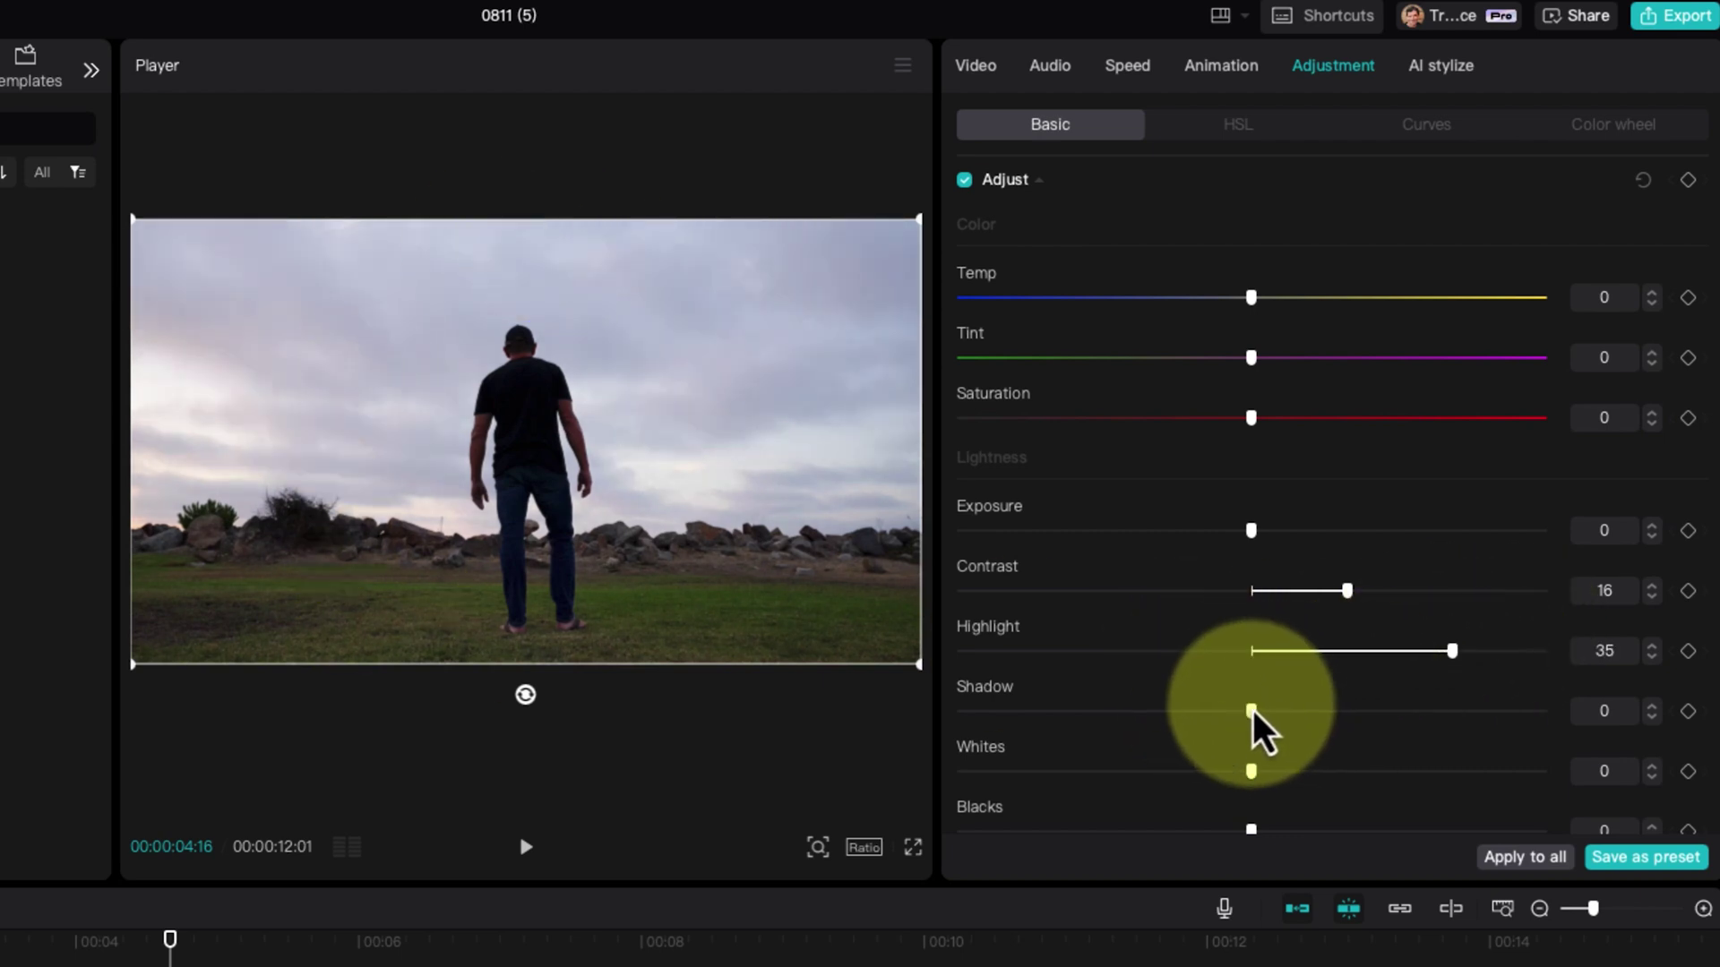
drag(1252, 710, 1100, 710)
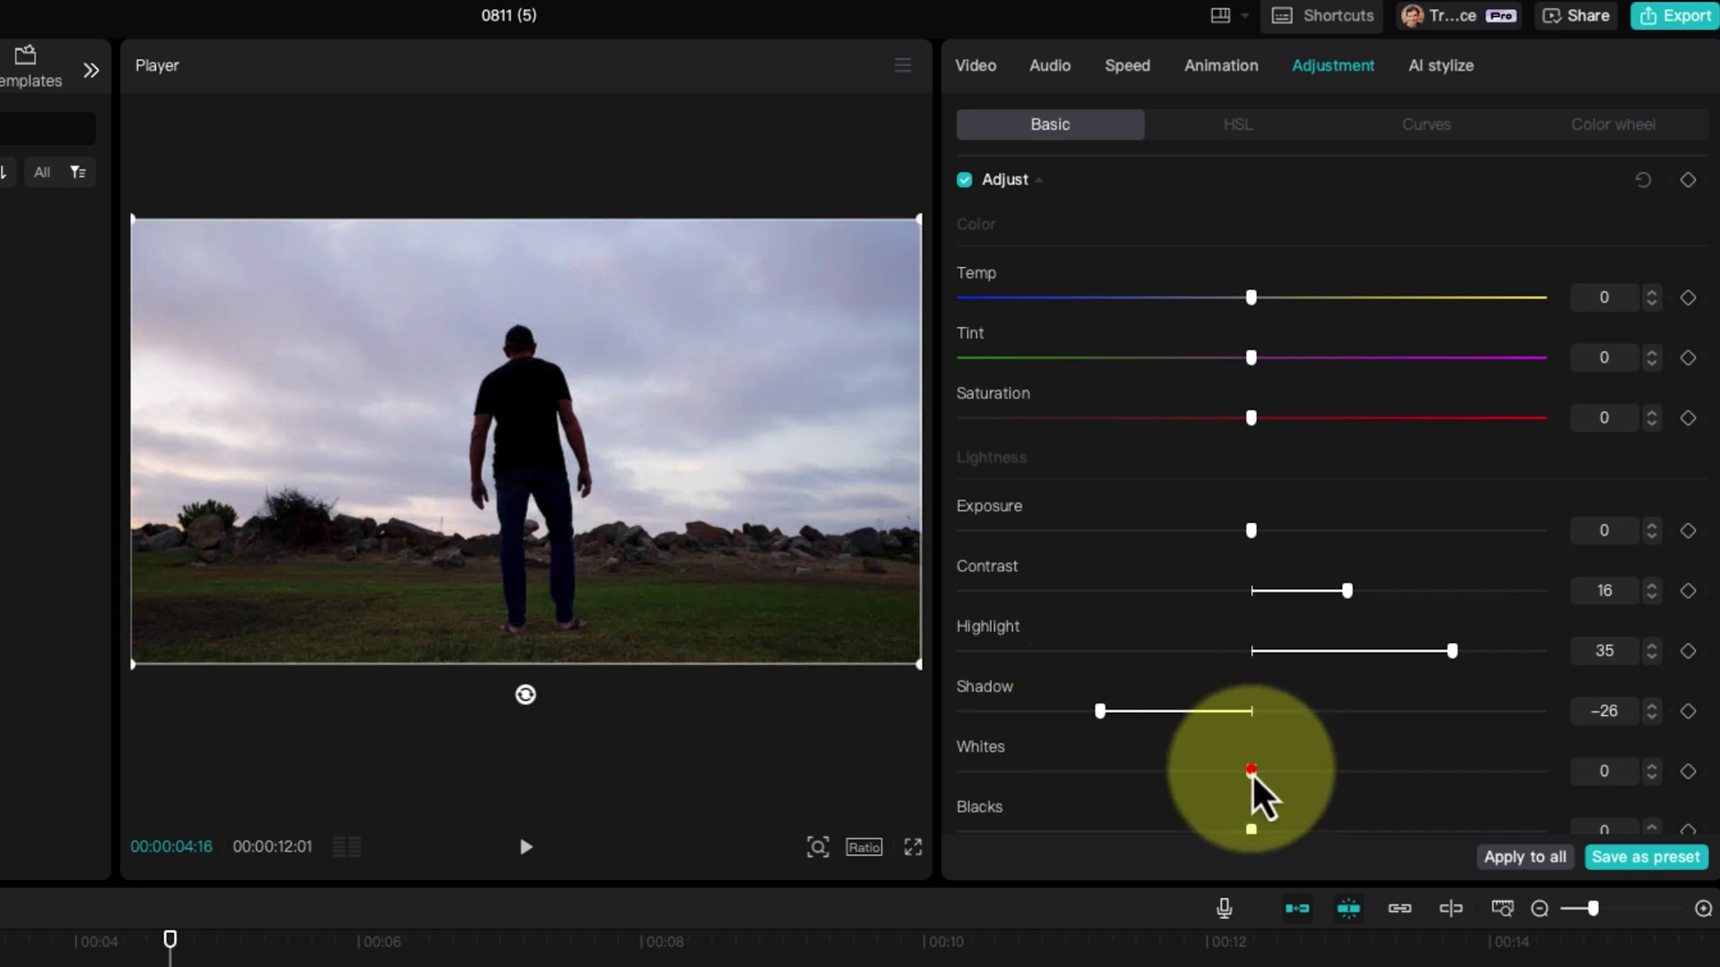
drag(1252, 771, 1420, 772)
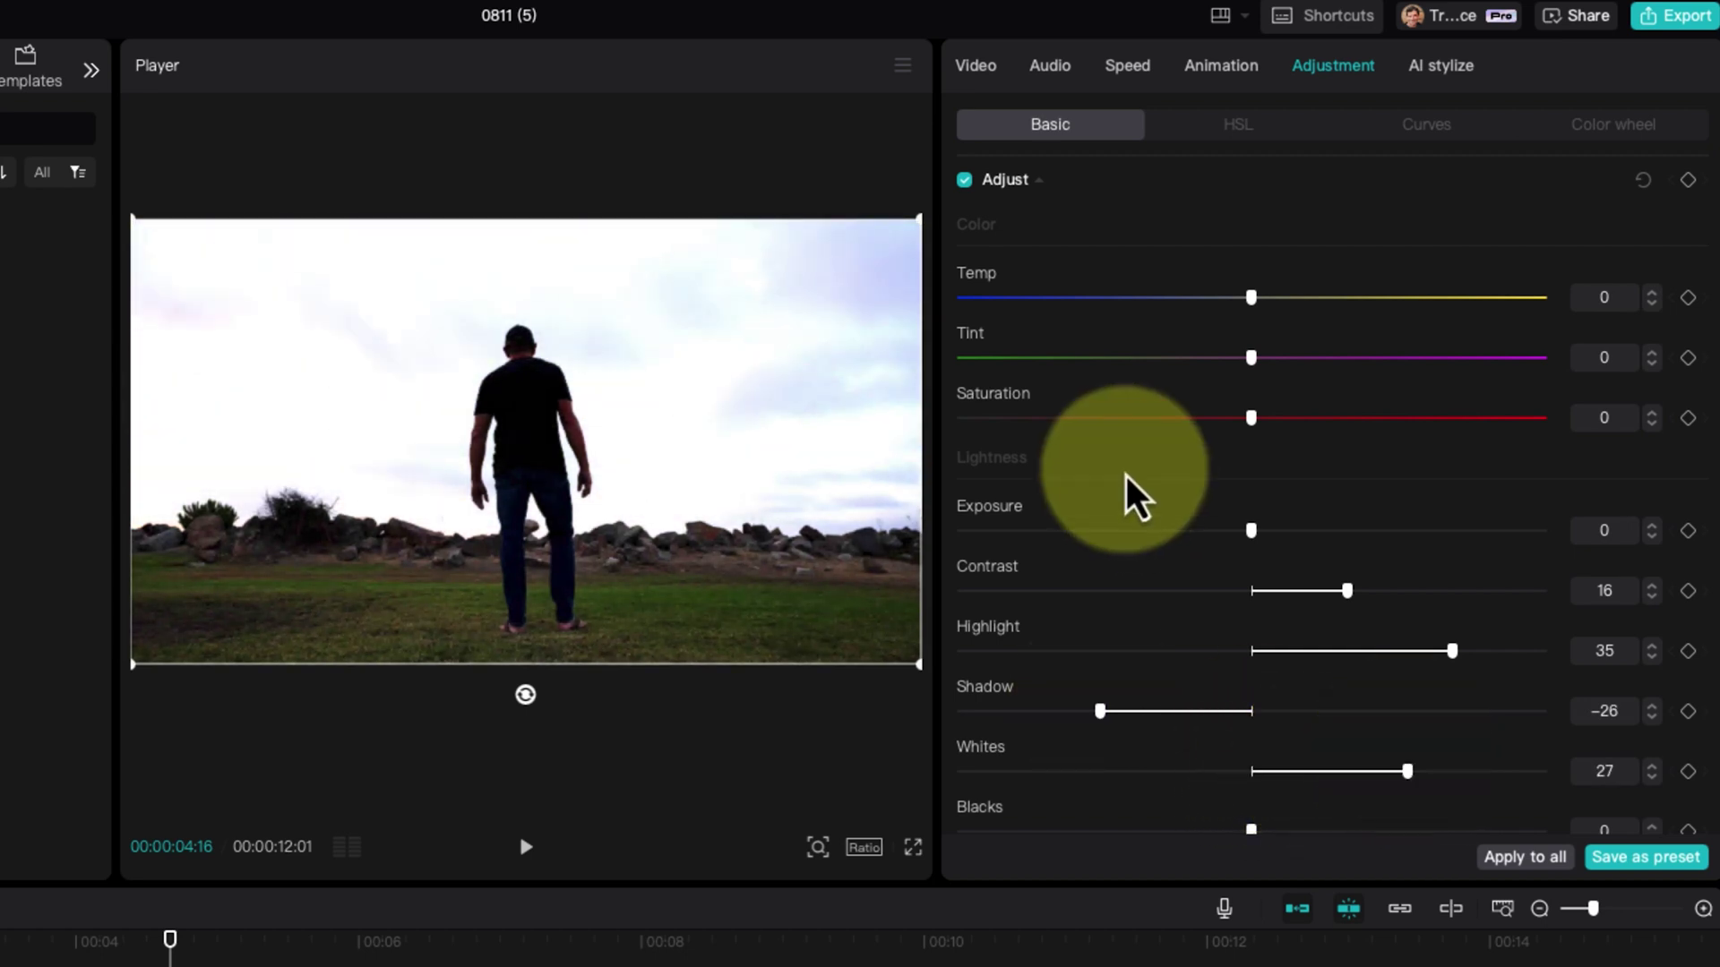
scroll(1190, 545, down, 1)
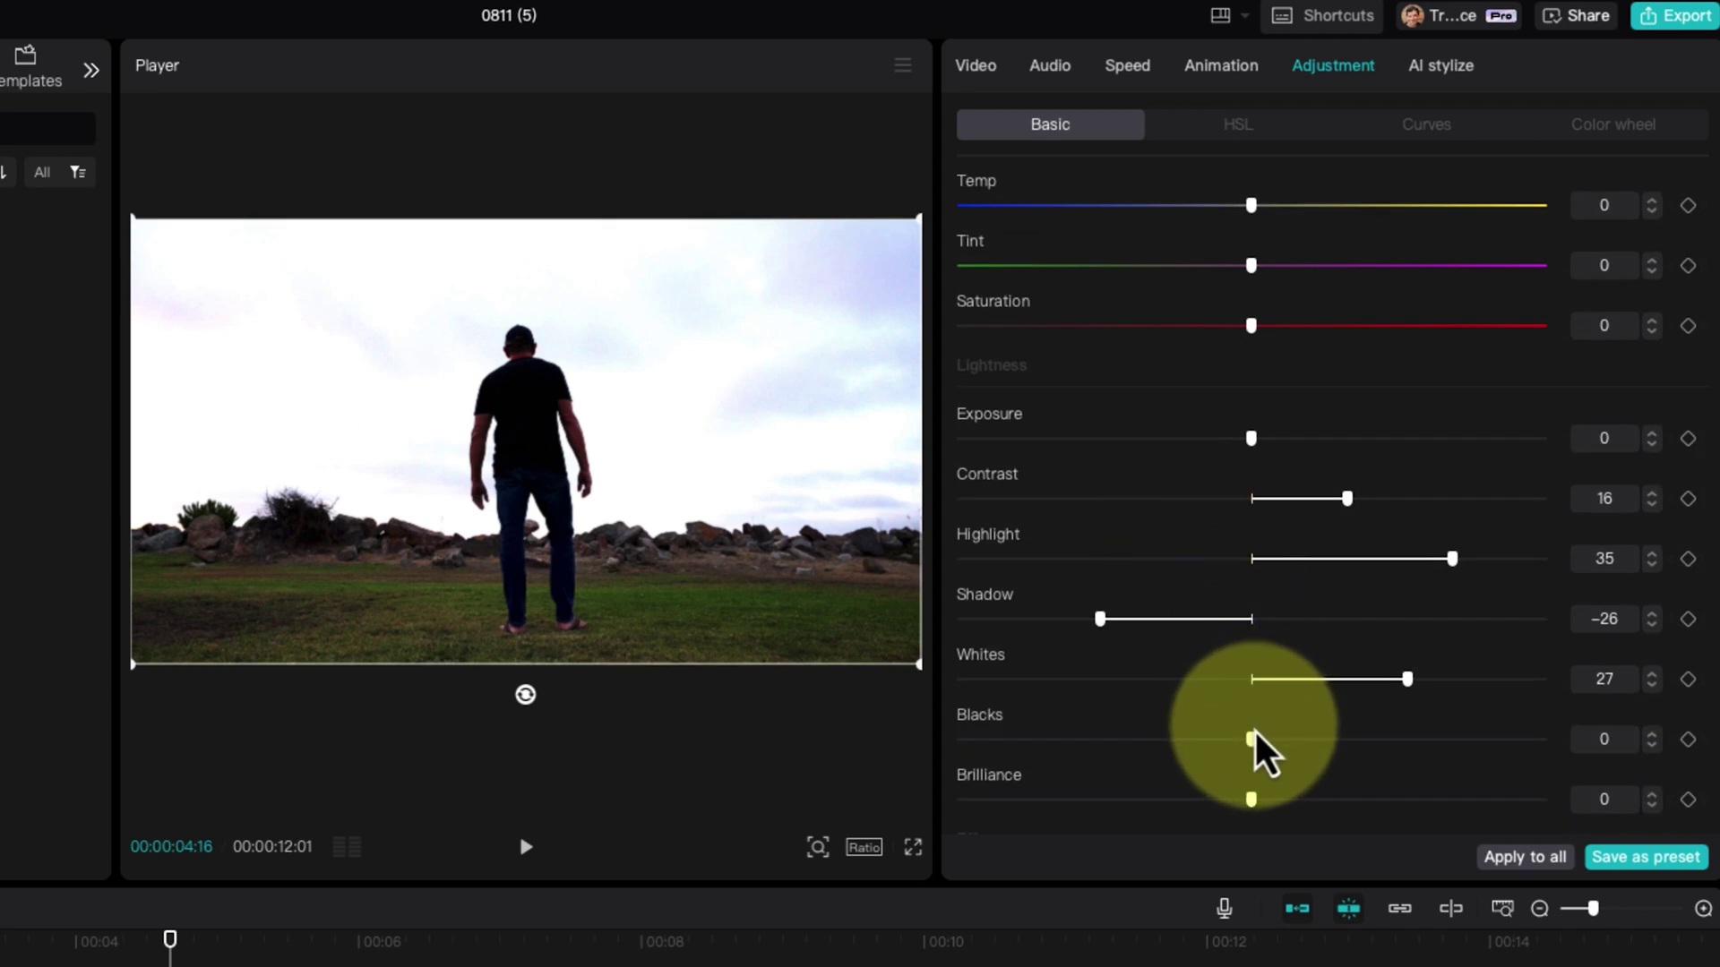
drag(1252, 740, 1231, 740)
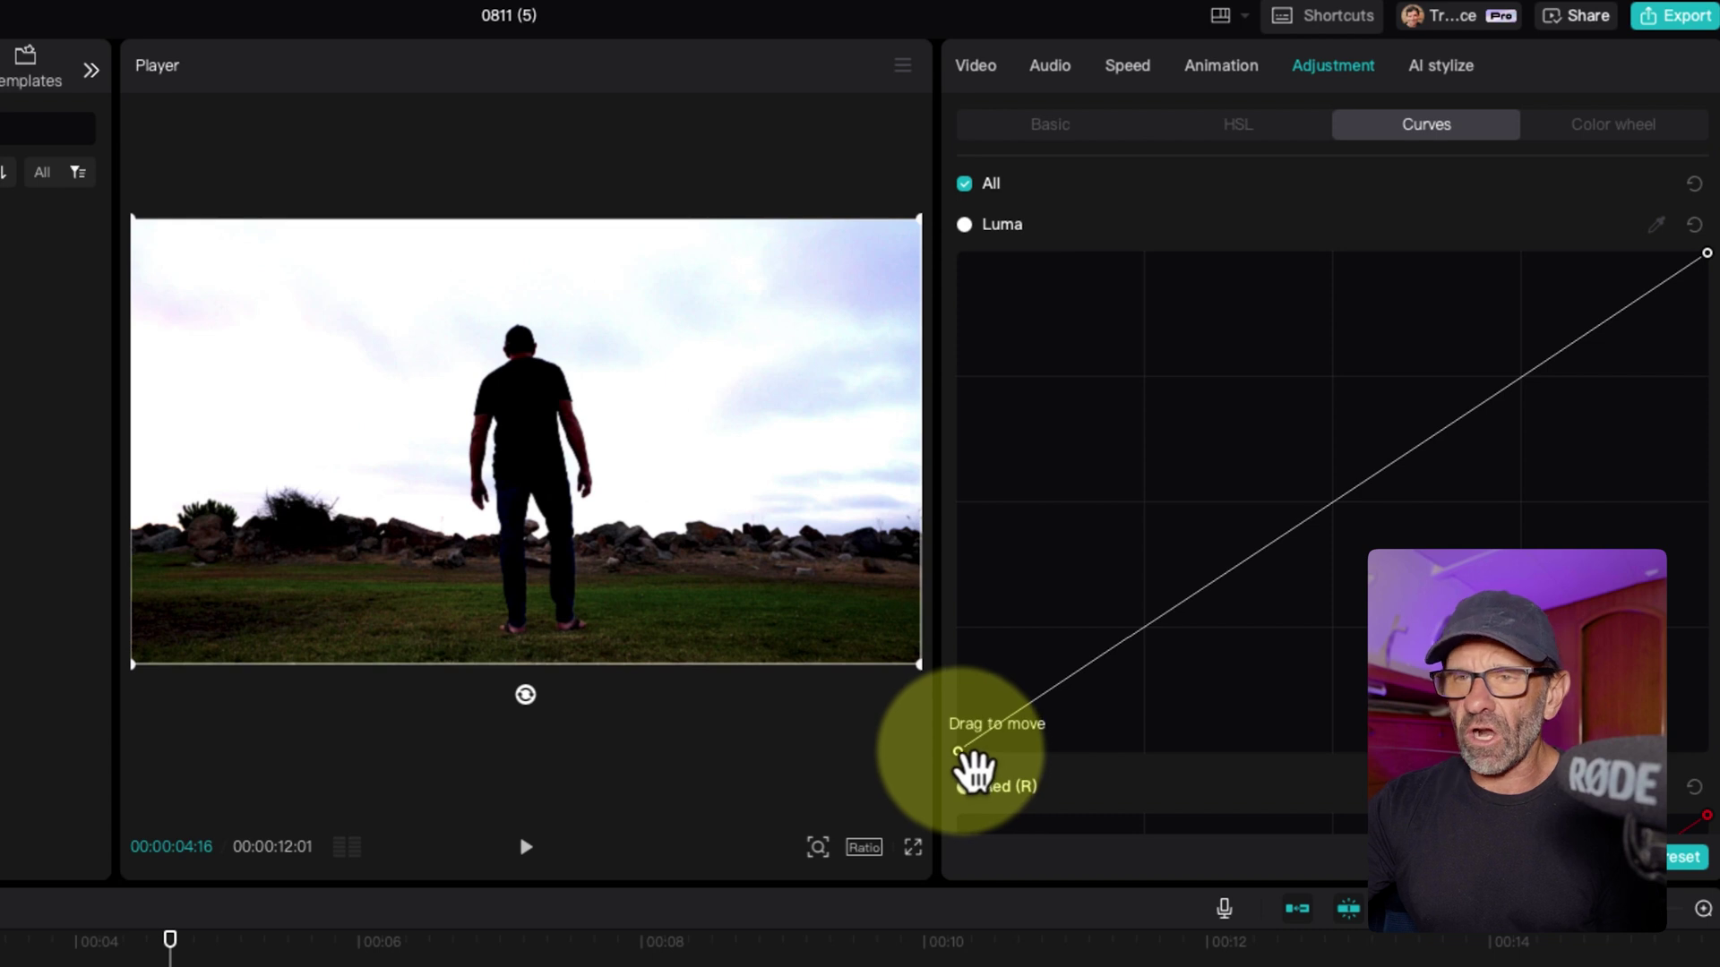
Add a raised point on the Luma curve so the sky washes out almost white
drag(960, 751, 932, 825)
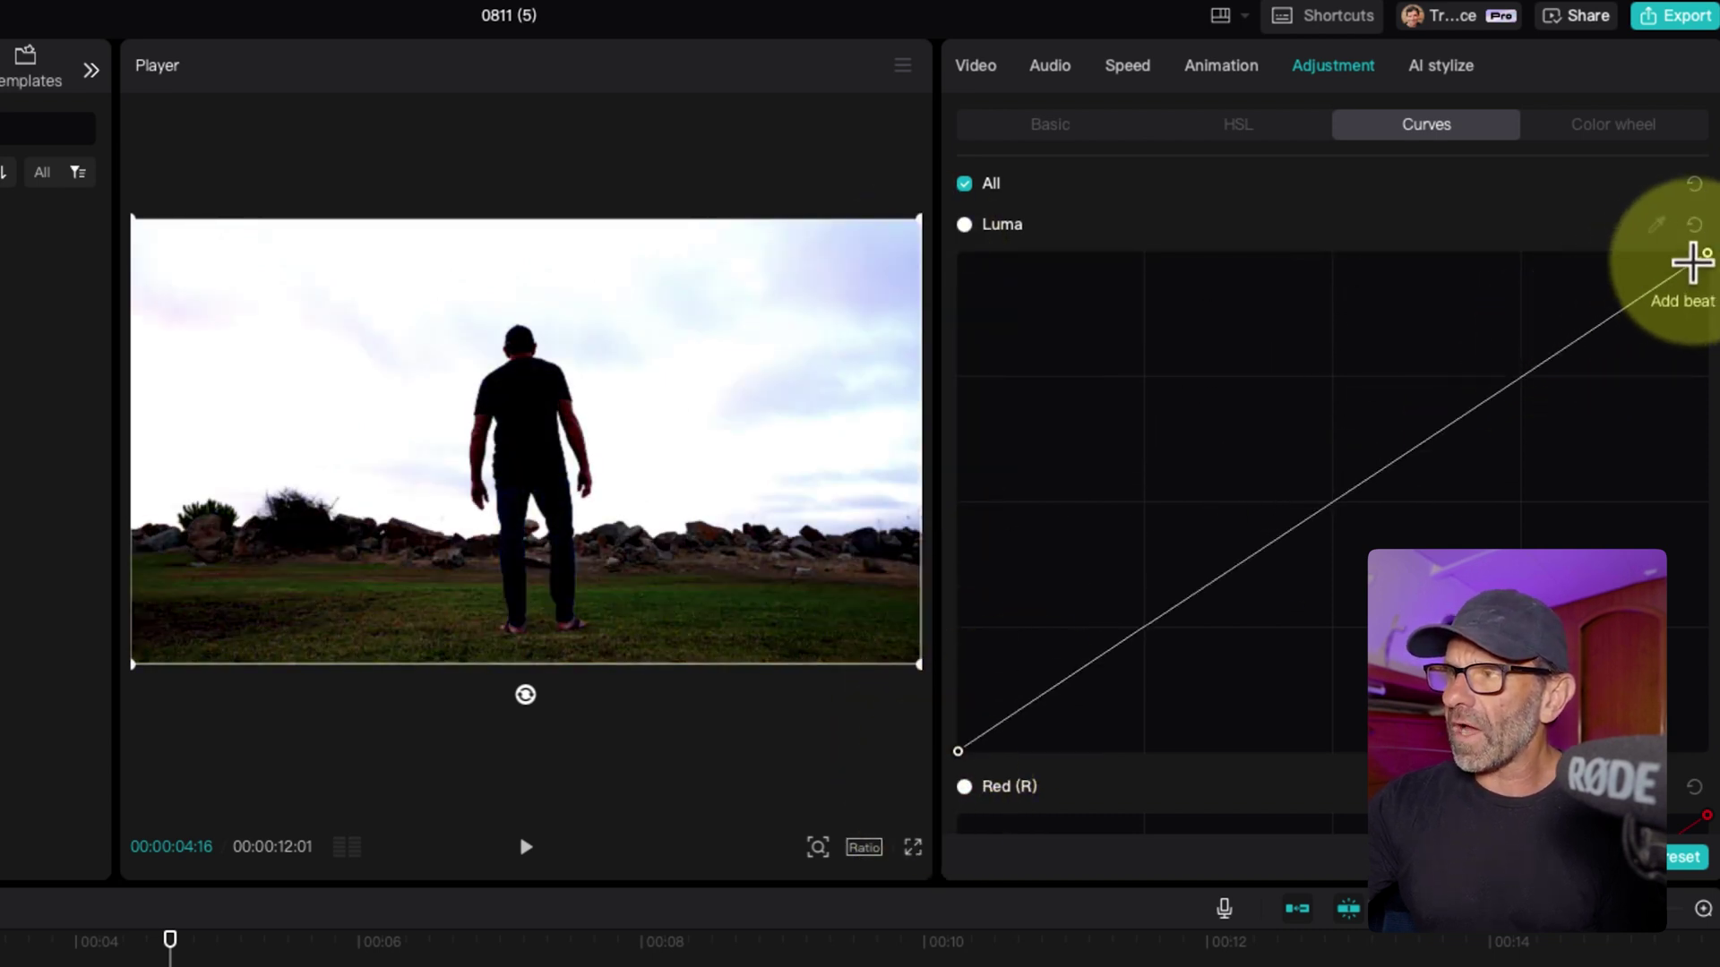
mouse_move(1706, 254)
mouse_down()
mouse_move(1711, 708)
mouse_move(1682, 551)
mouse_move(1706, 253)
mouse_up()
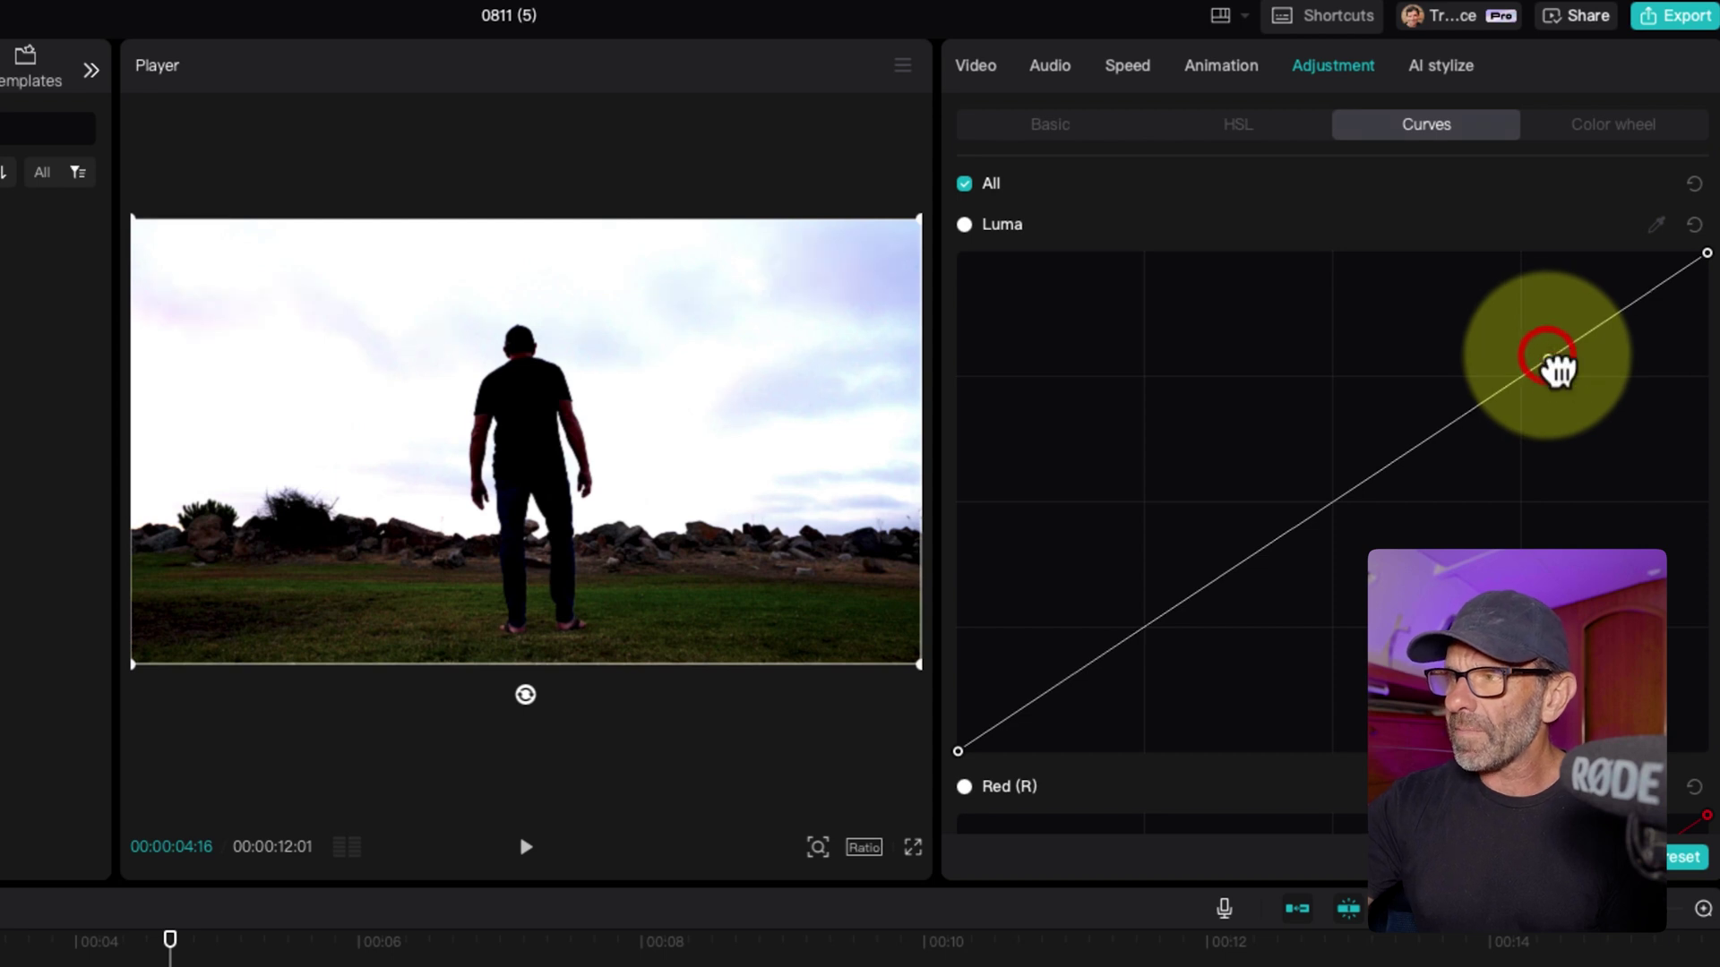
drag(1547, 355, 1546, 335)
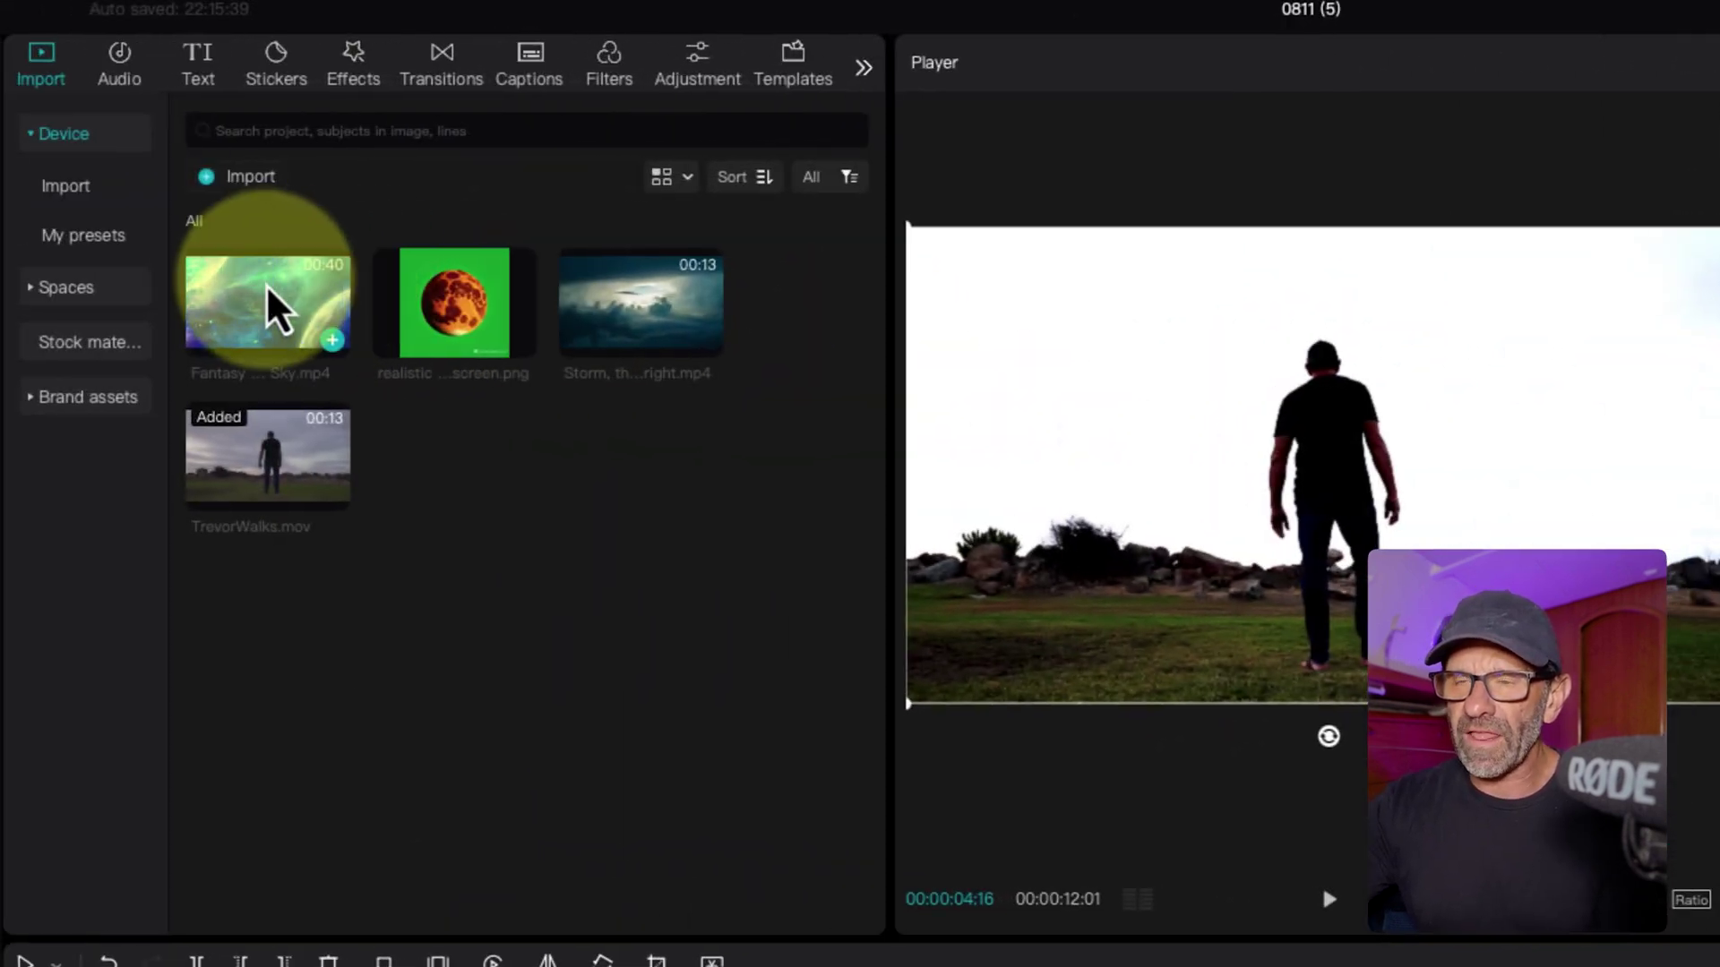
Place Fantasy Universe Starry Sky.mp4 on a track above TrevorWalks.mov
drag(266, 286, 160, 746)
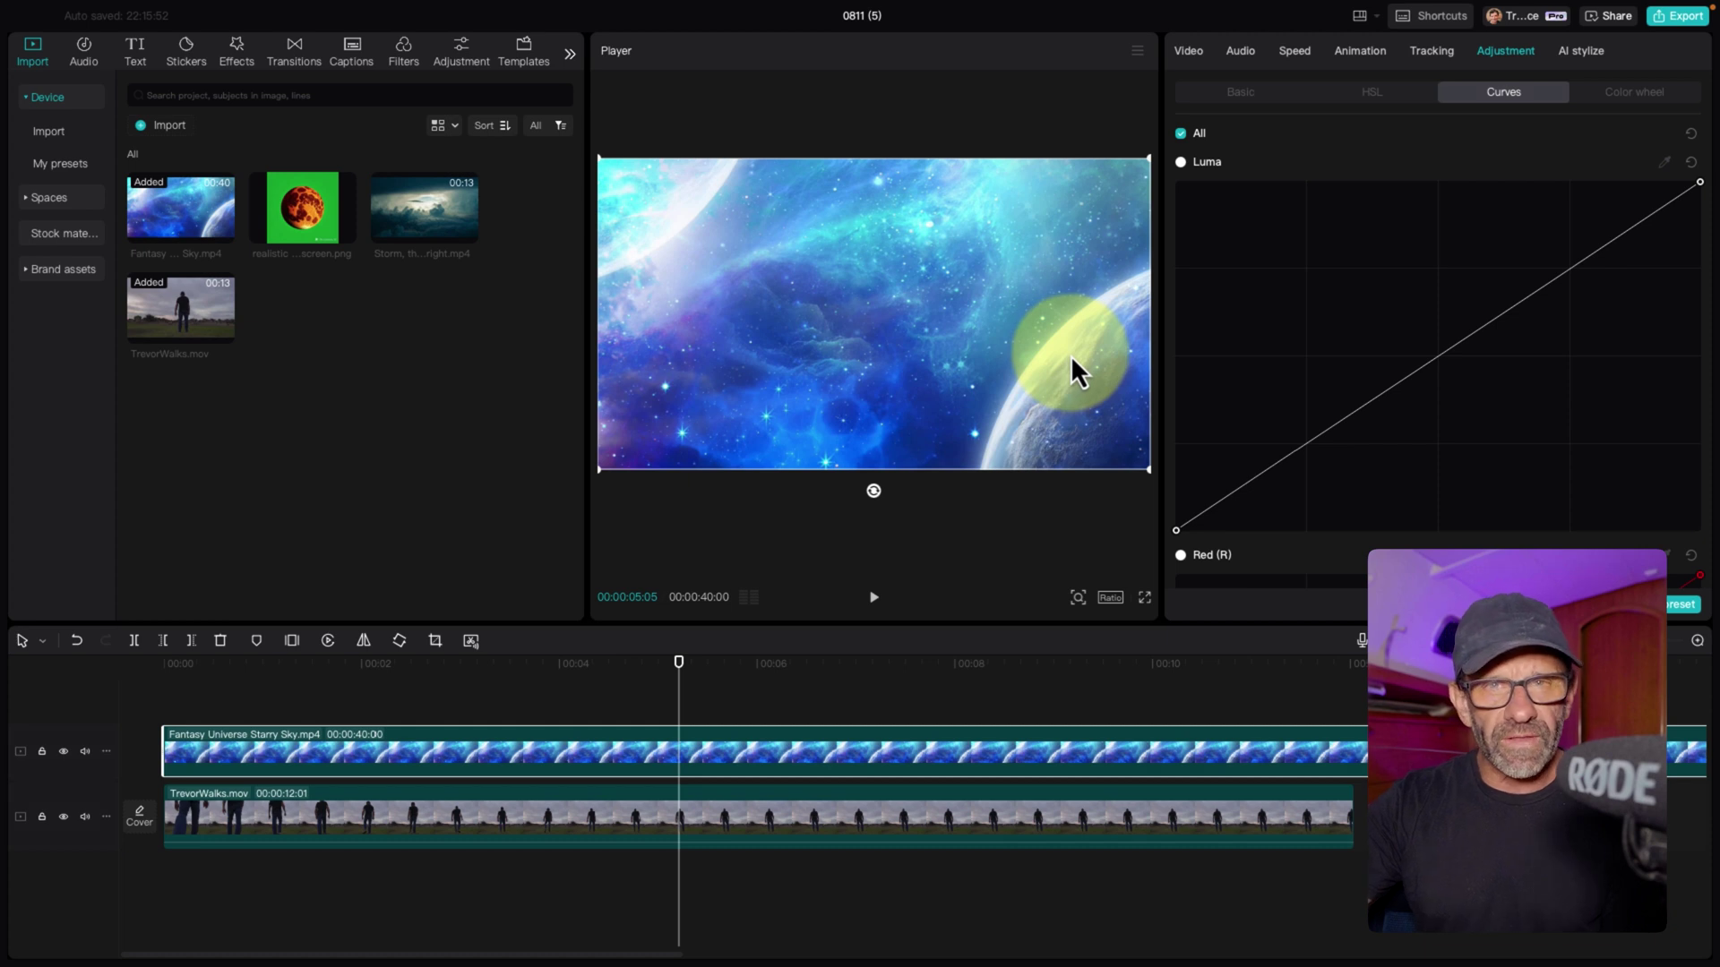
Rotate the starry sky clip 180°
click(683, 751)
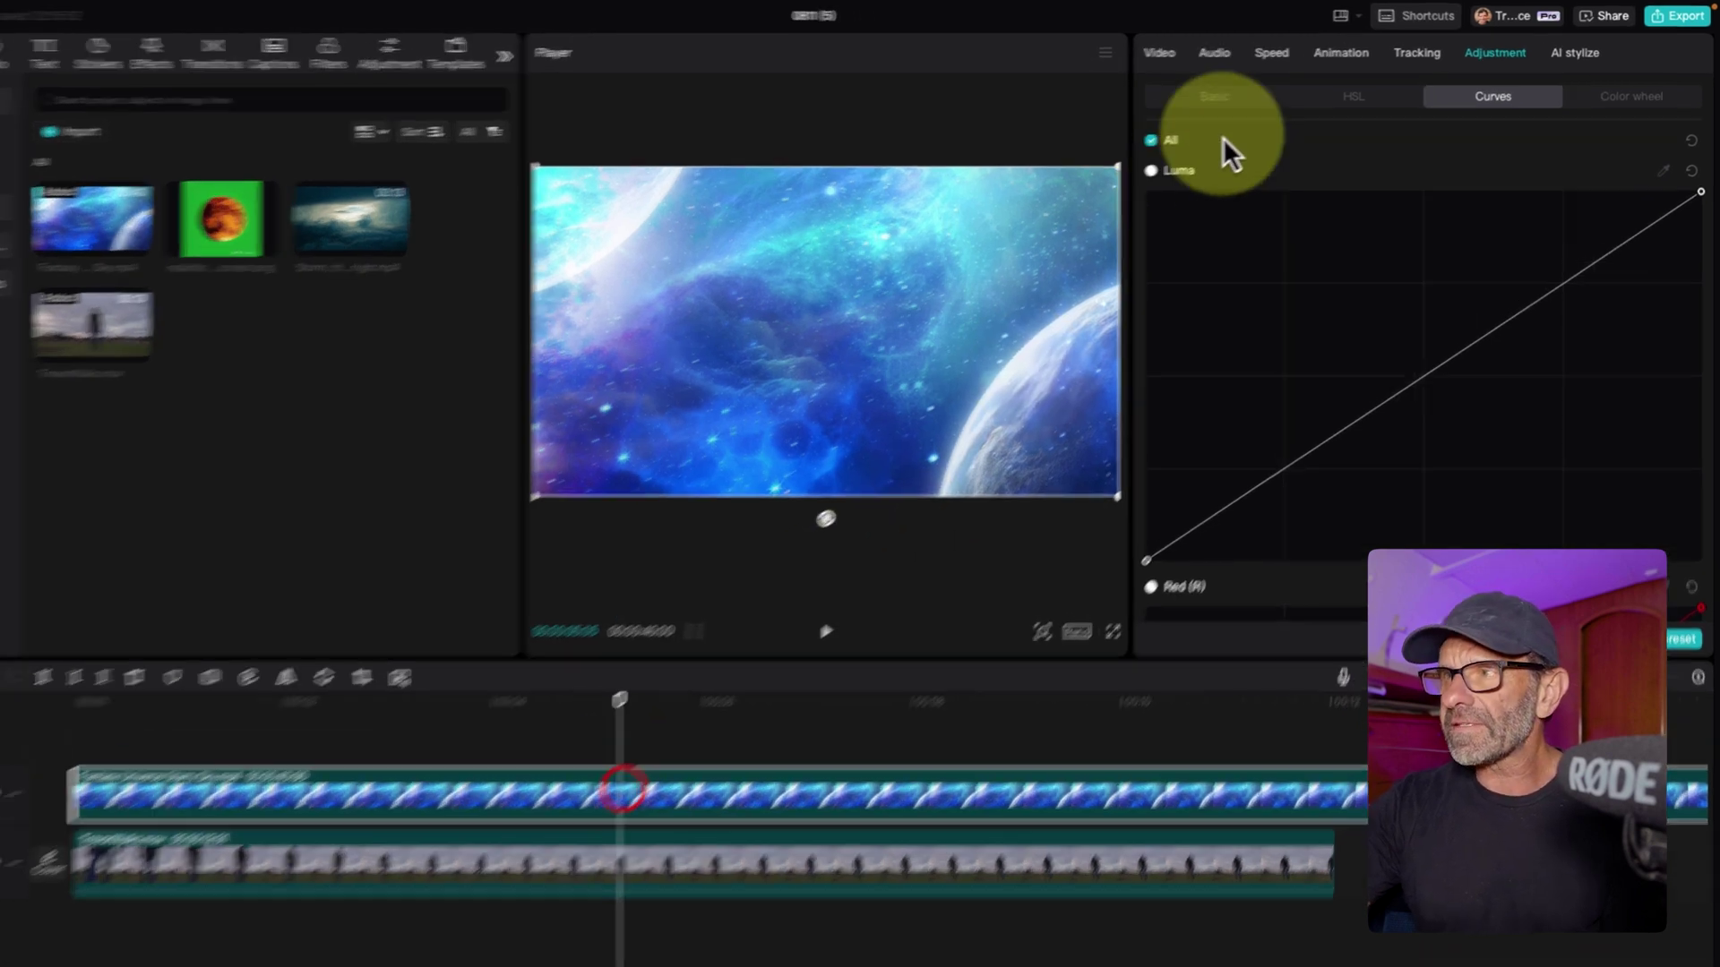
click(1159, 52)
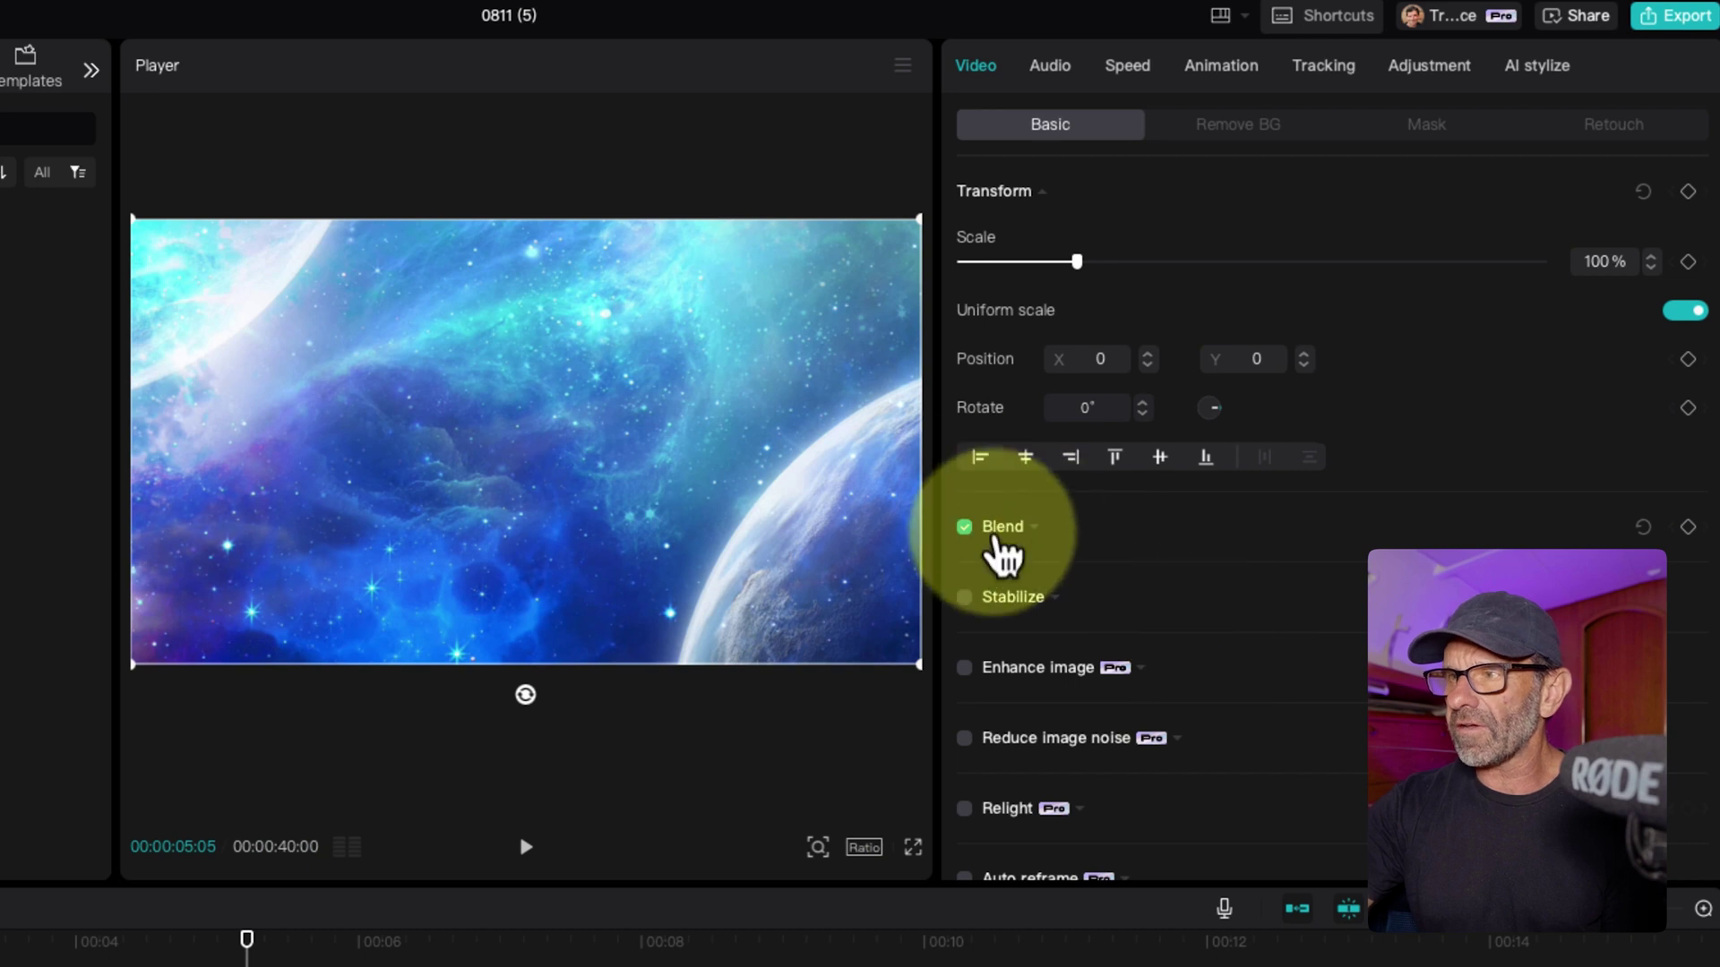
click(1080, 407)
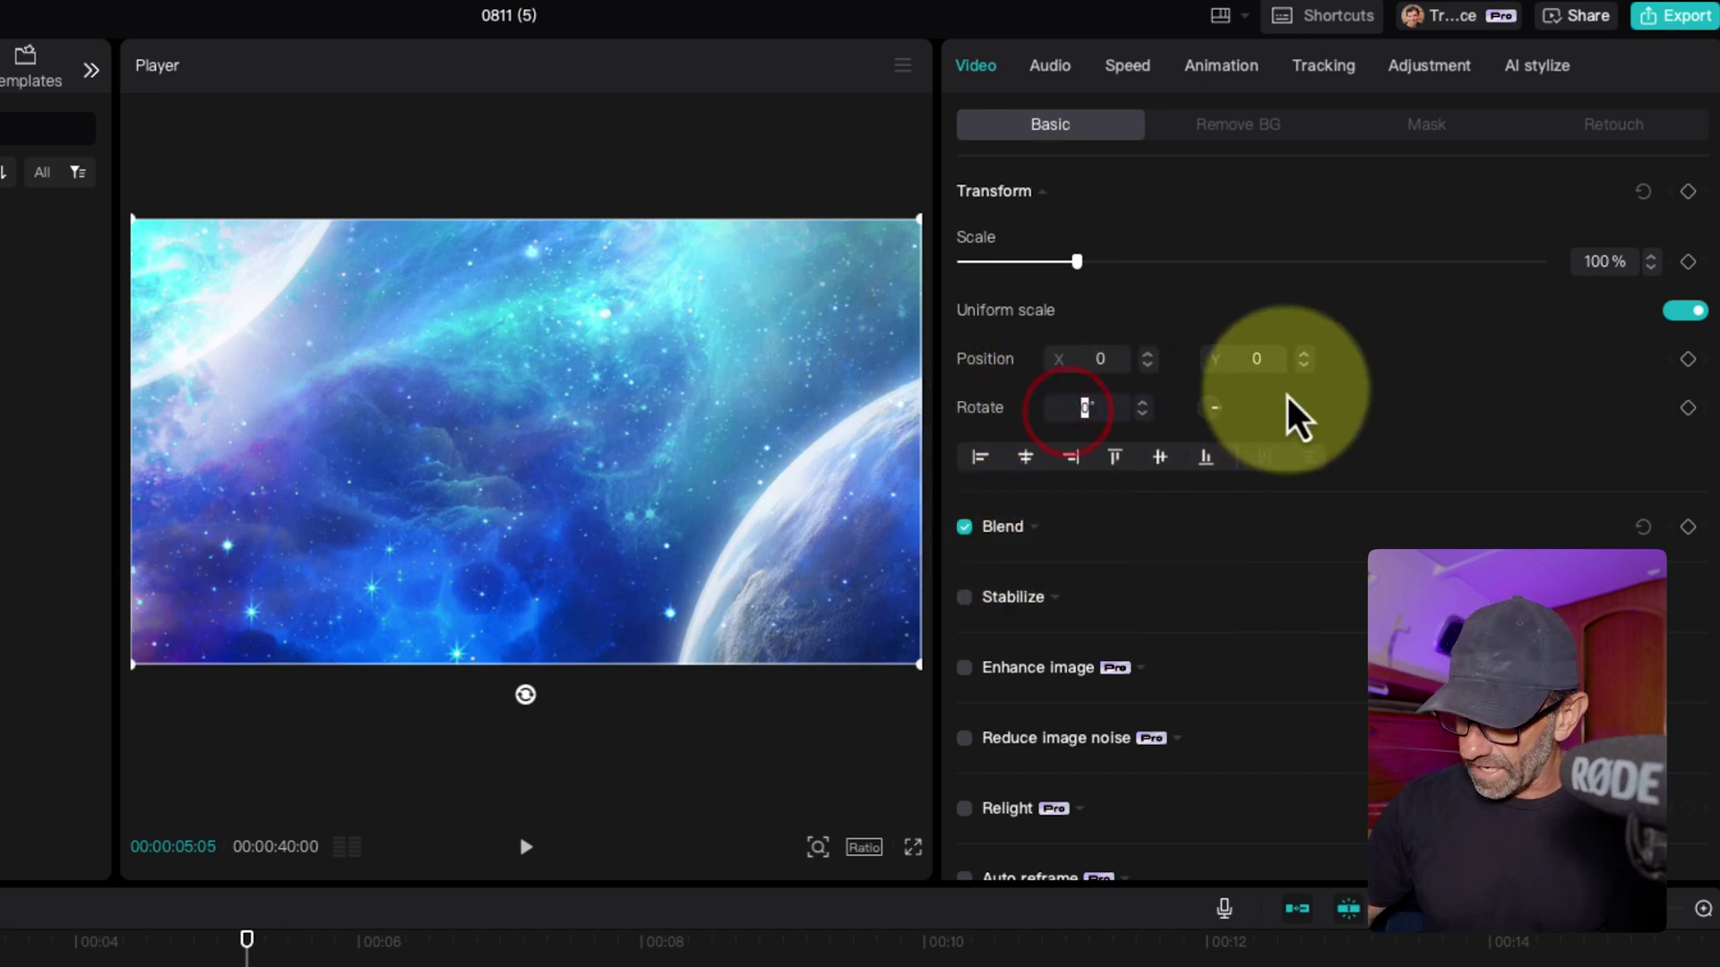
text(180)
key(Return)
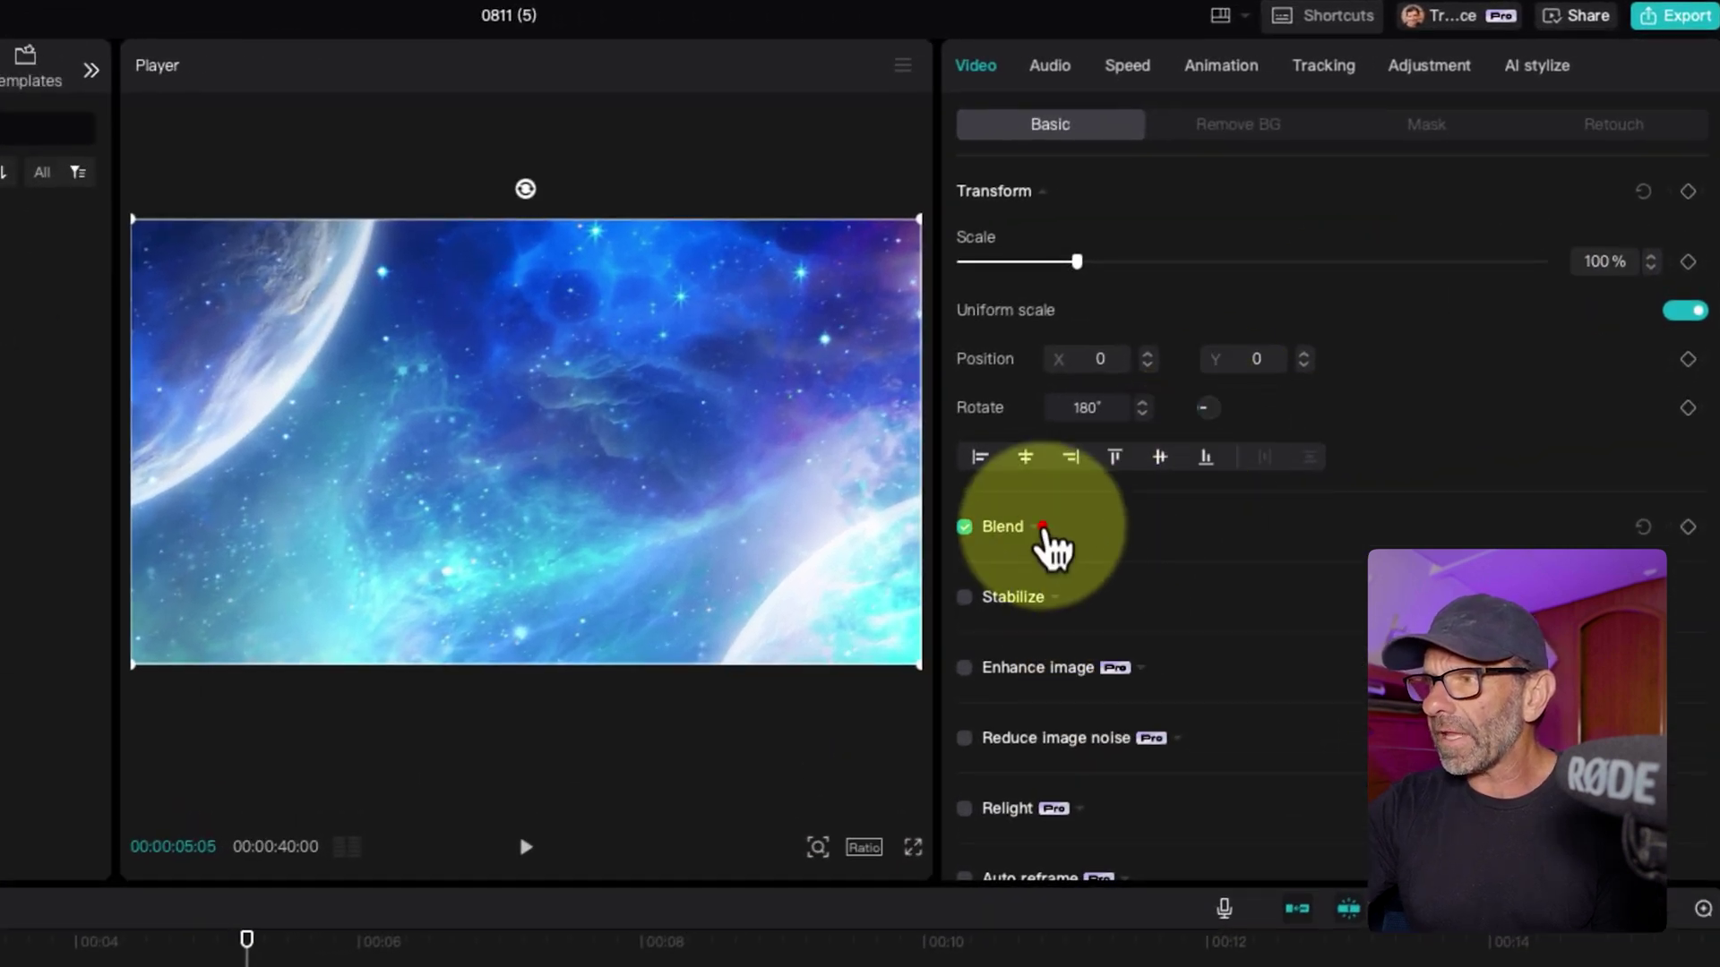
Set the sky clip's Blend mode to Multiply and check a slightly later frame
click(1040, 527)
click(1111, 588)
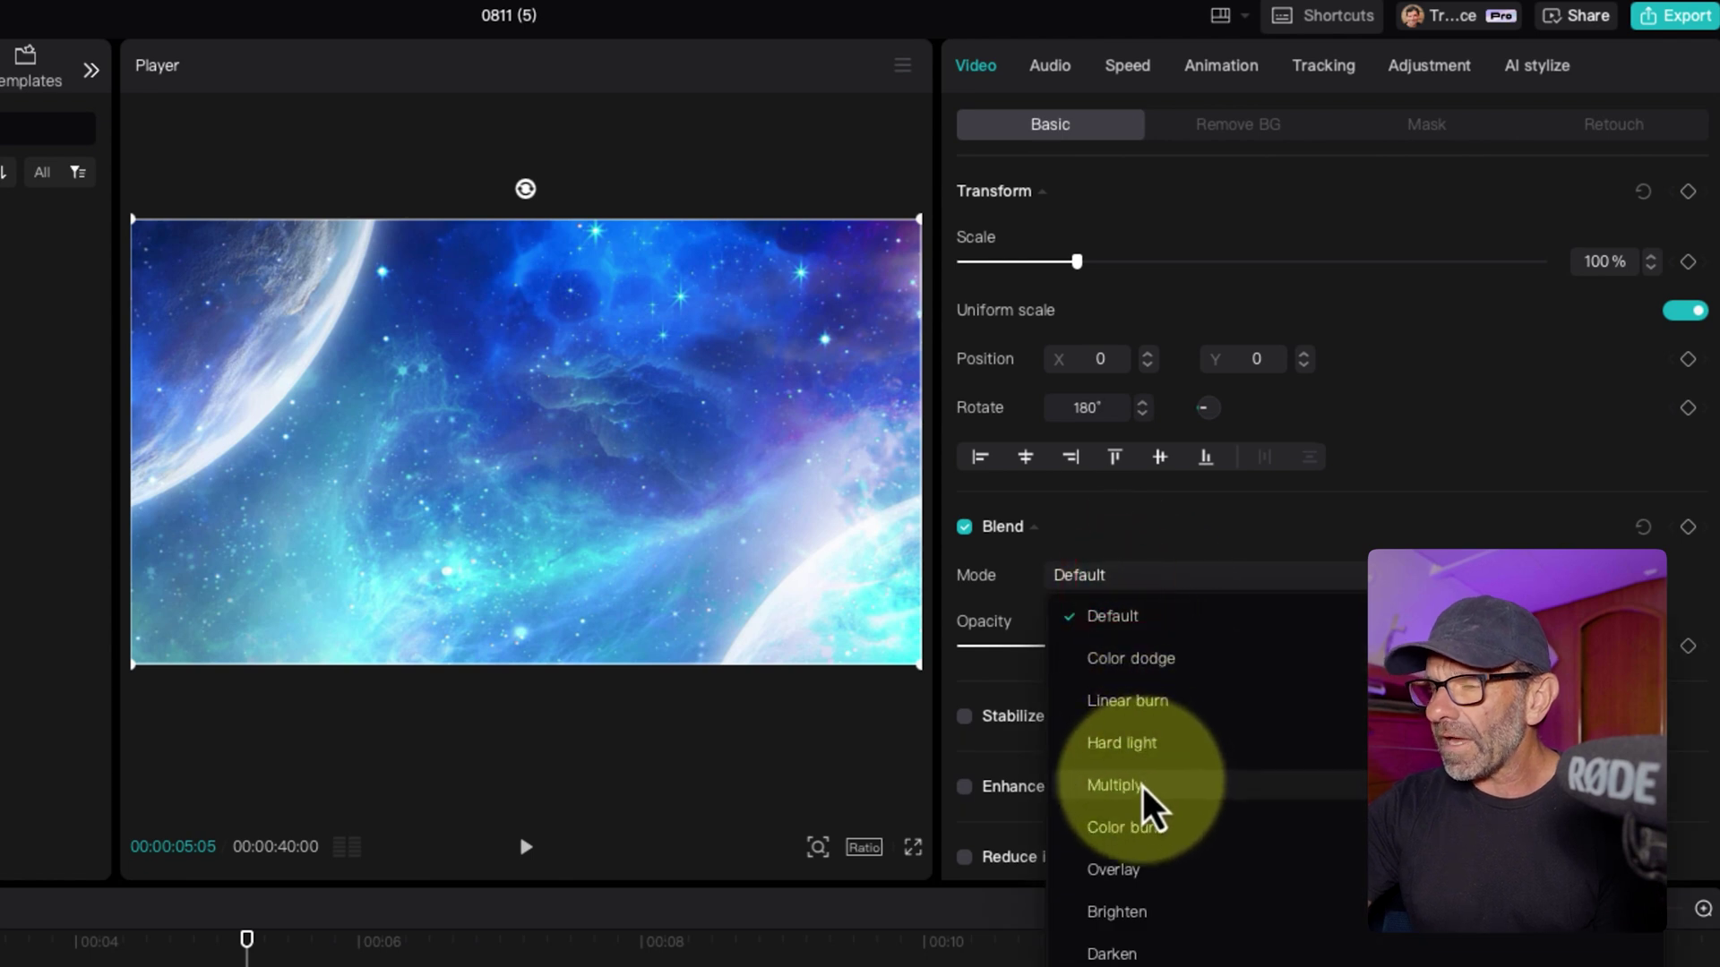
click(1115, 786)
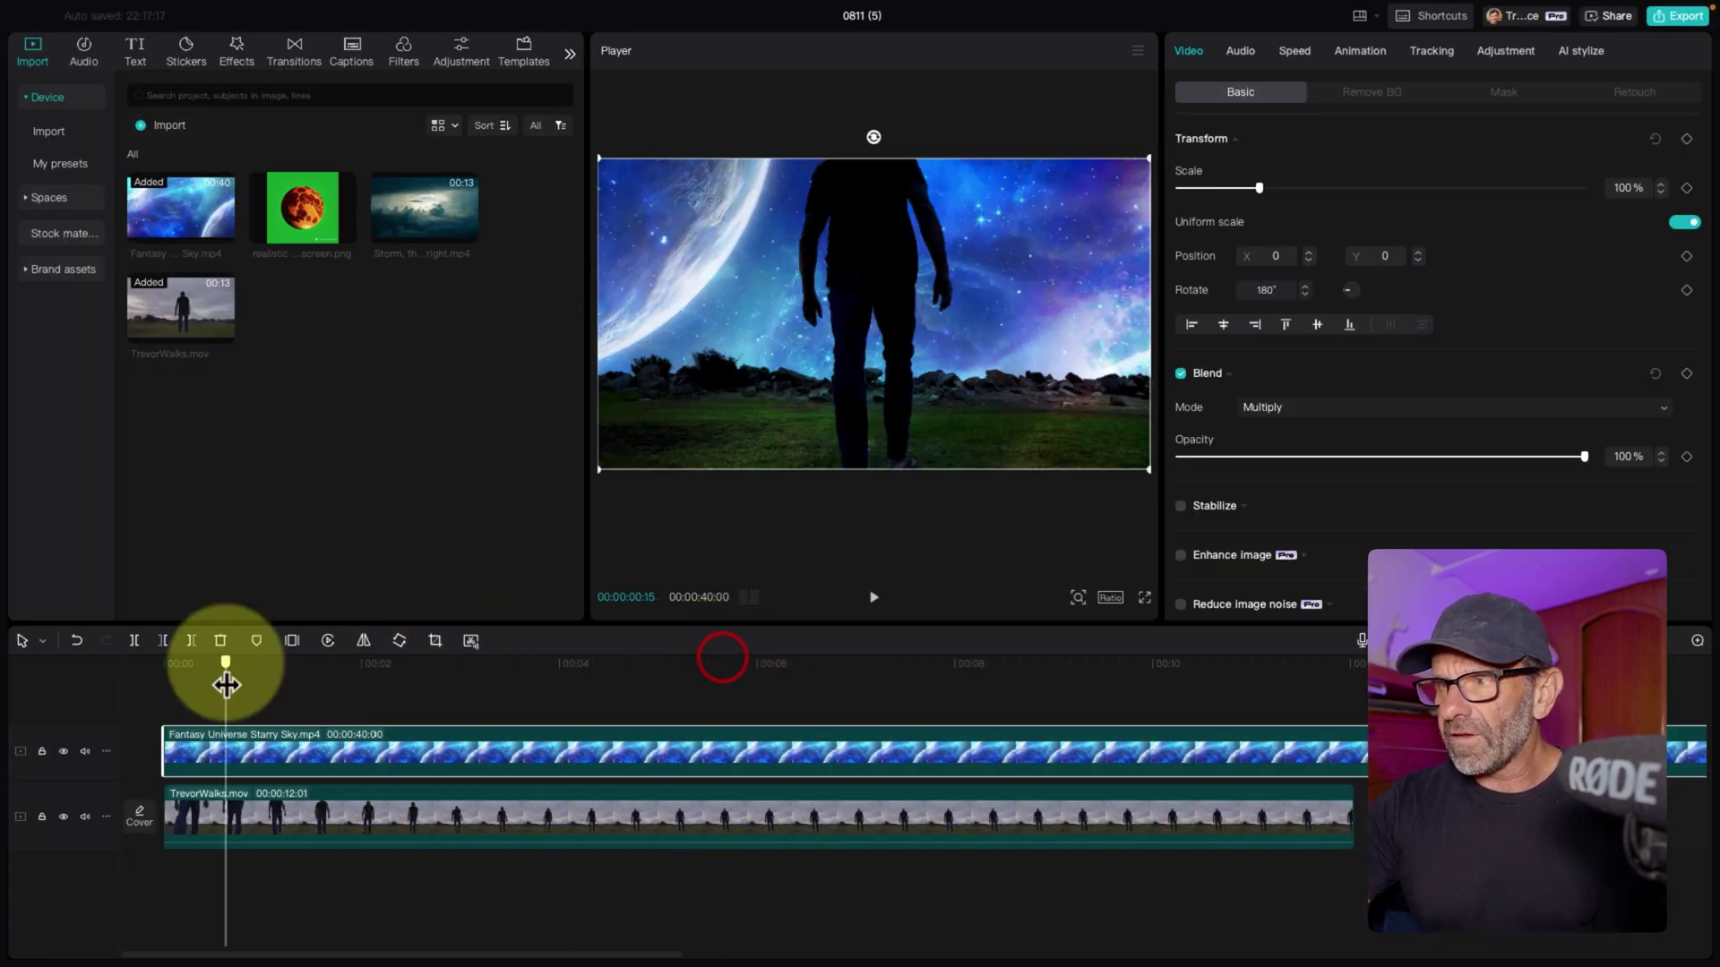
click(753, 662)
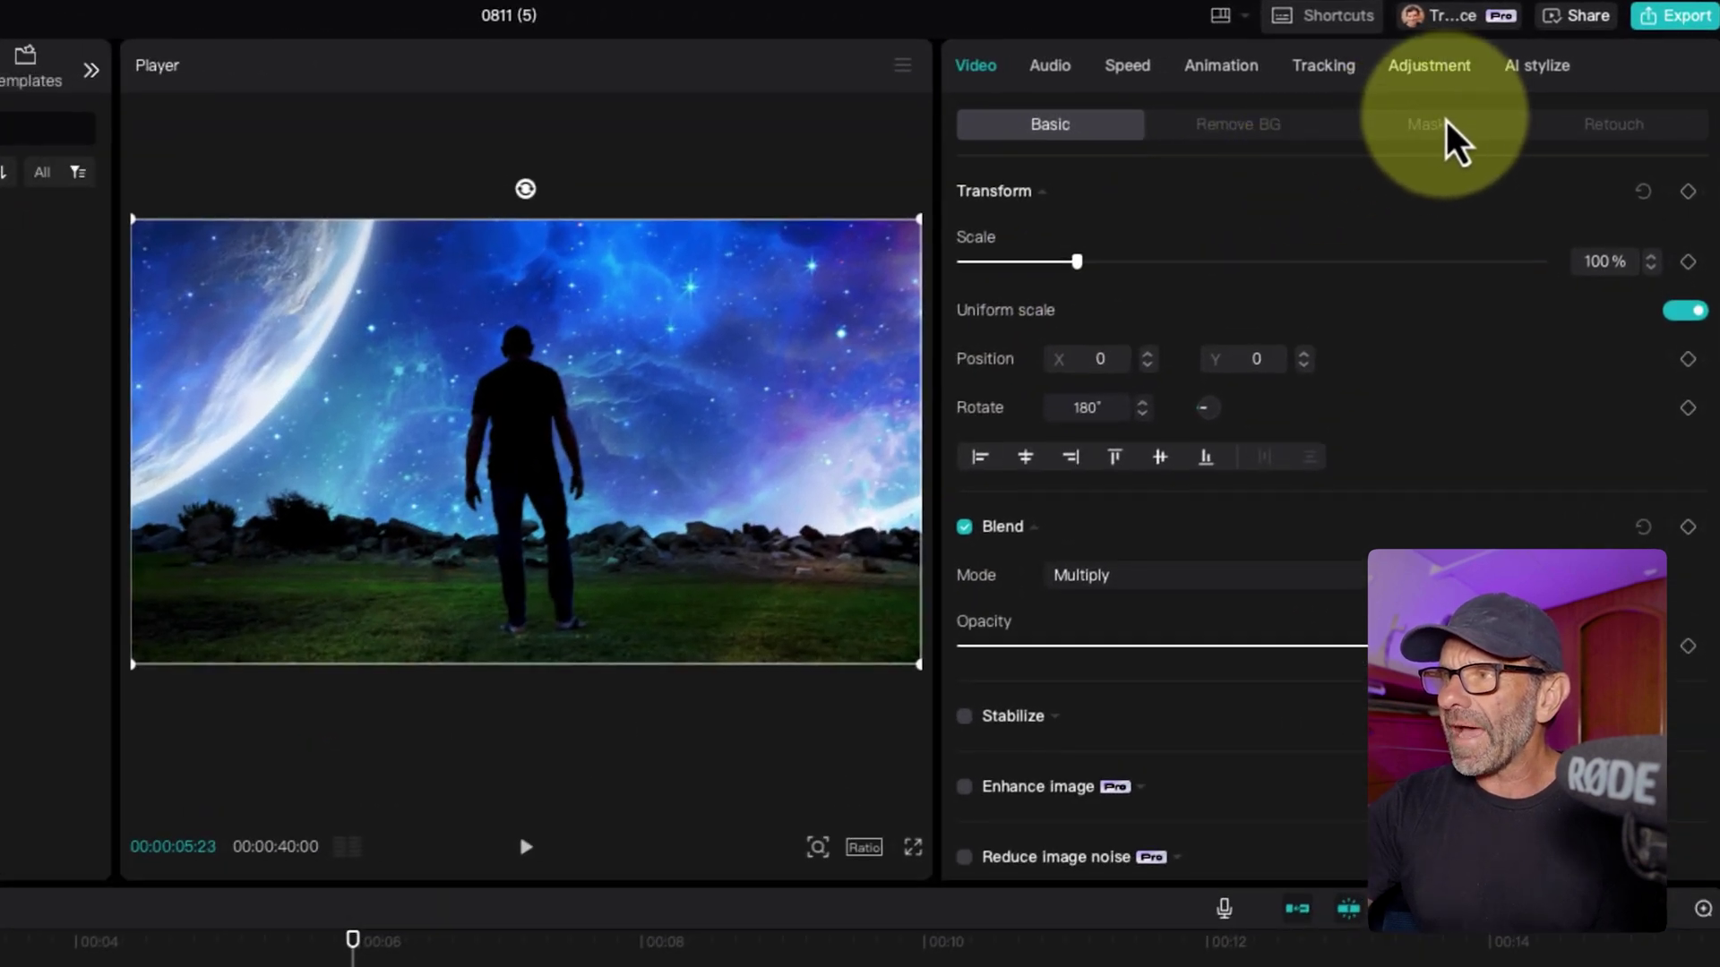
Add a Horizontal mask flipped to −180°, aligned on the horizon and feathered 60
click(1504, 92)
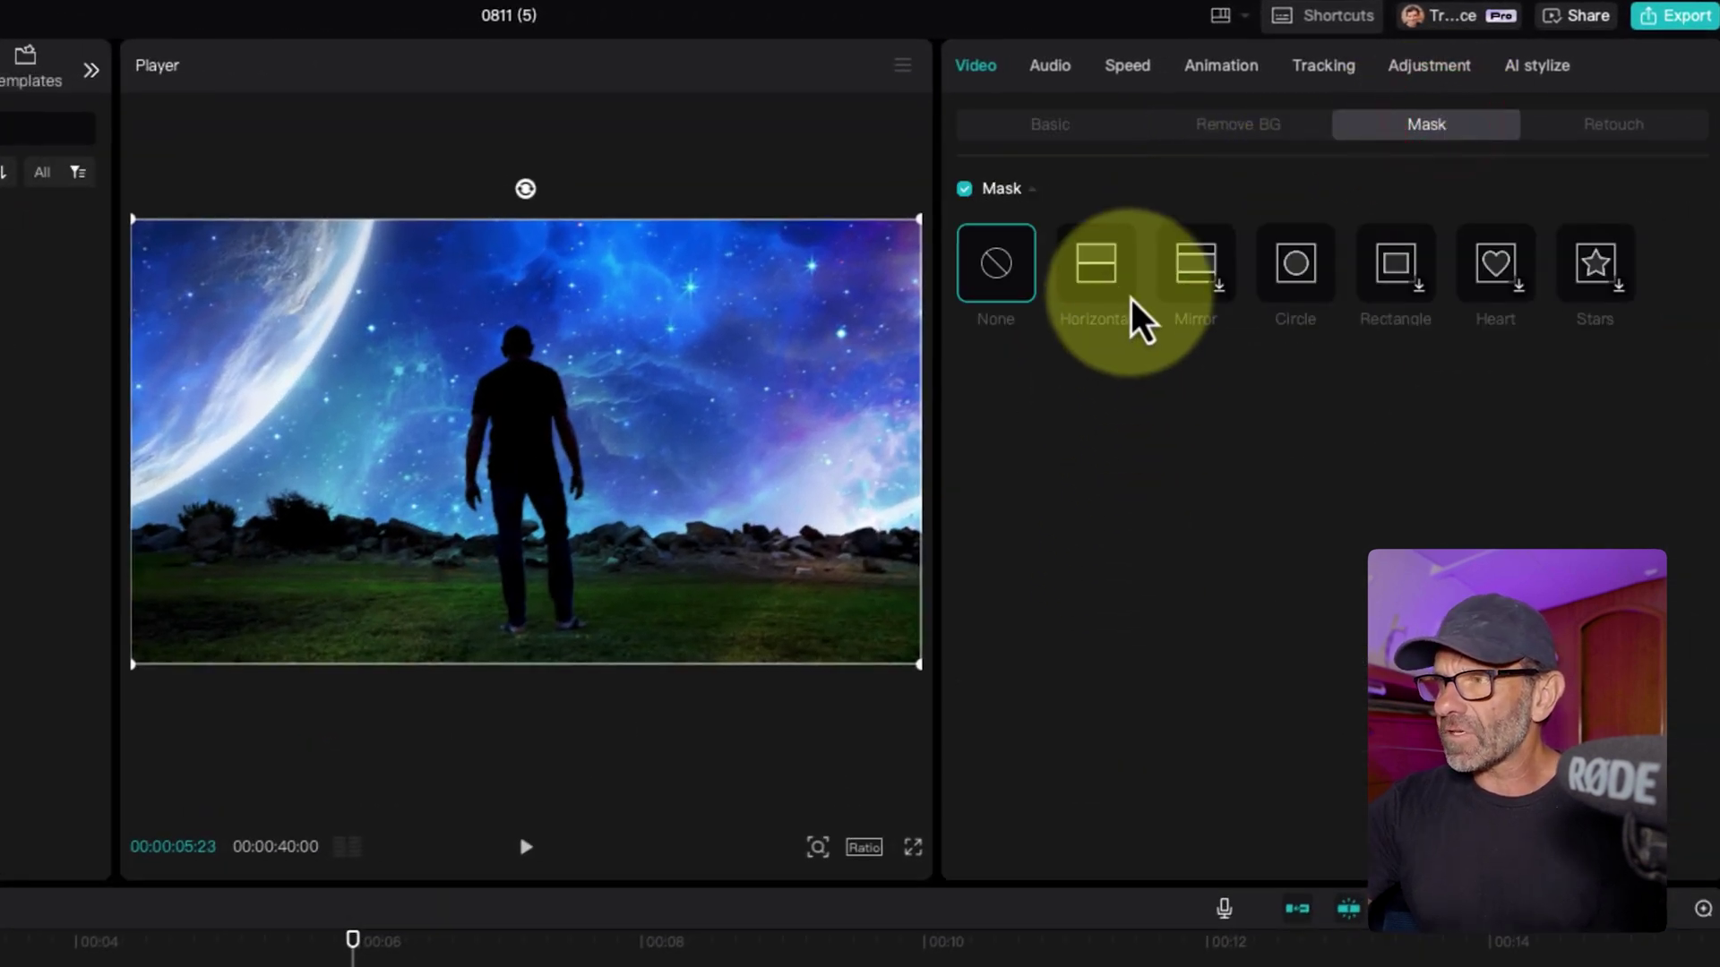
click(1088, 274)
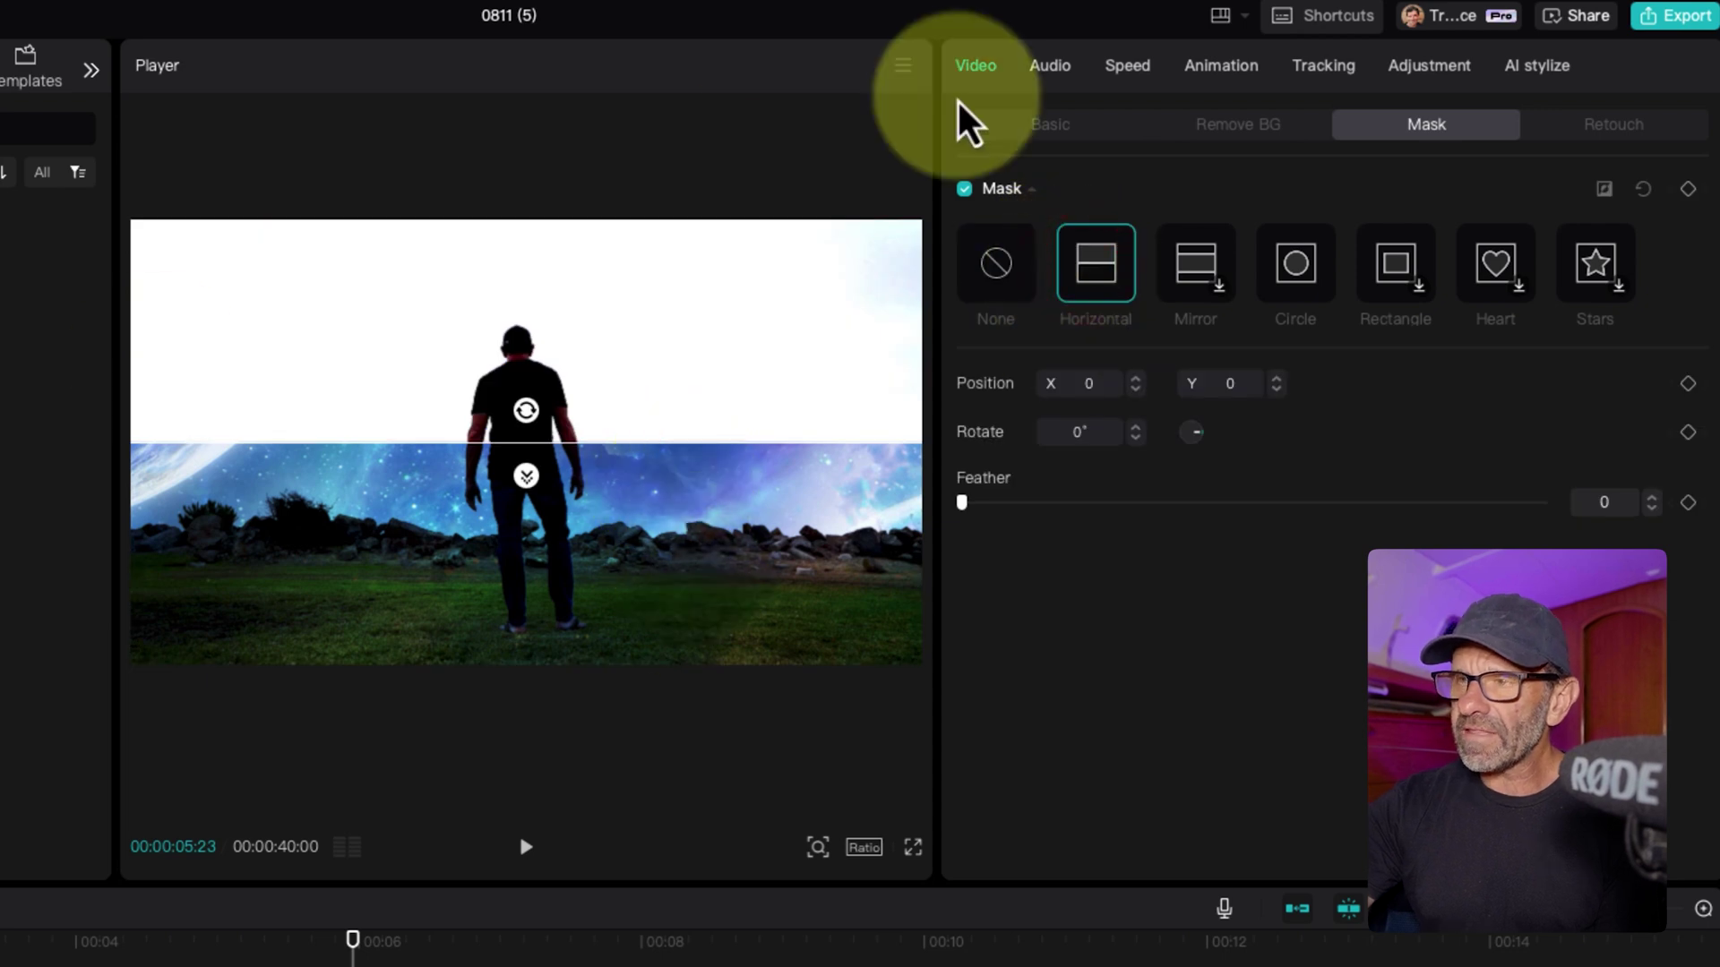
drag(530, 418, 514, 510)
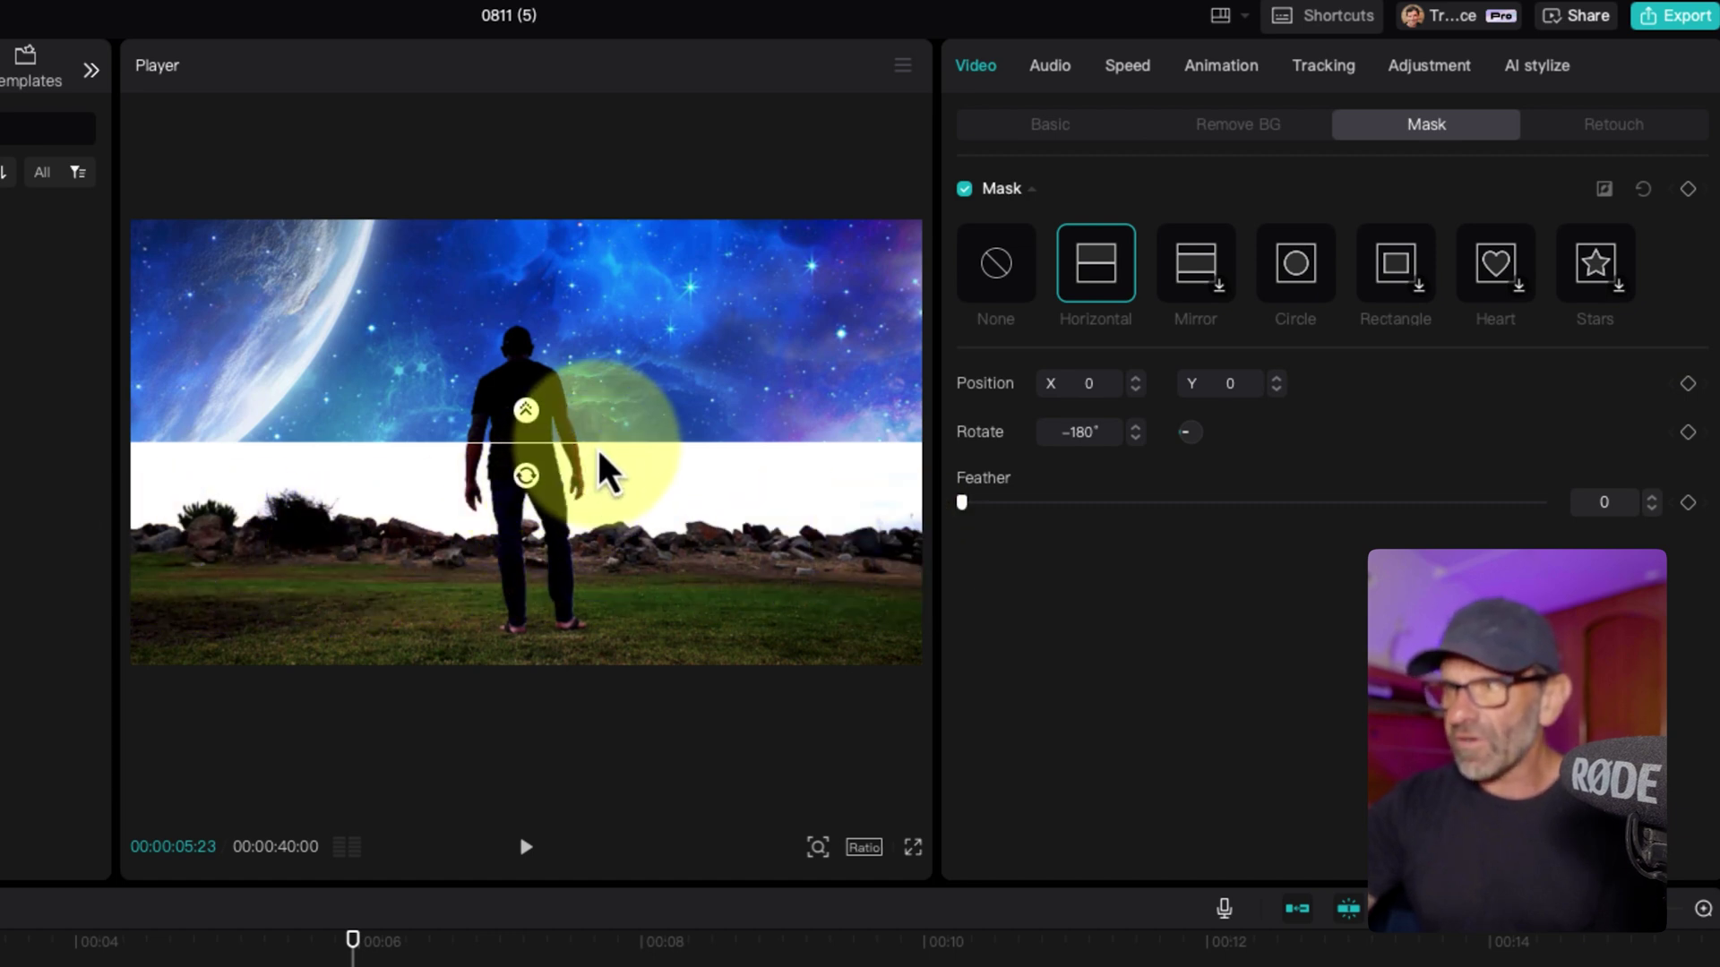
drag(598, 446, 596, 475)
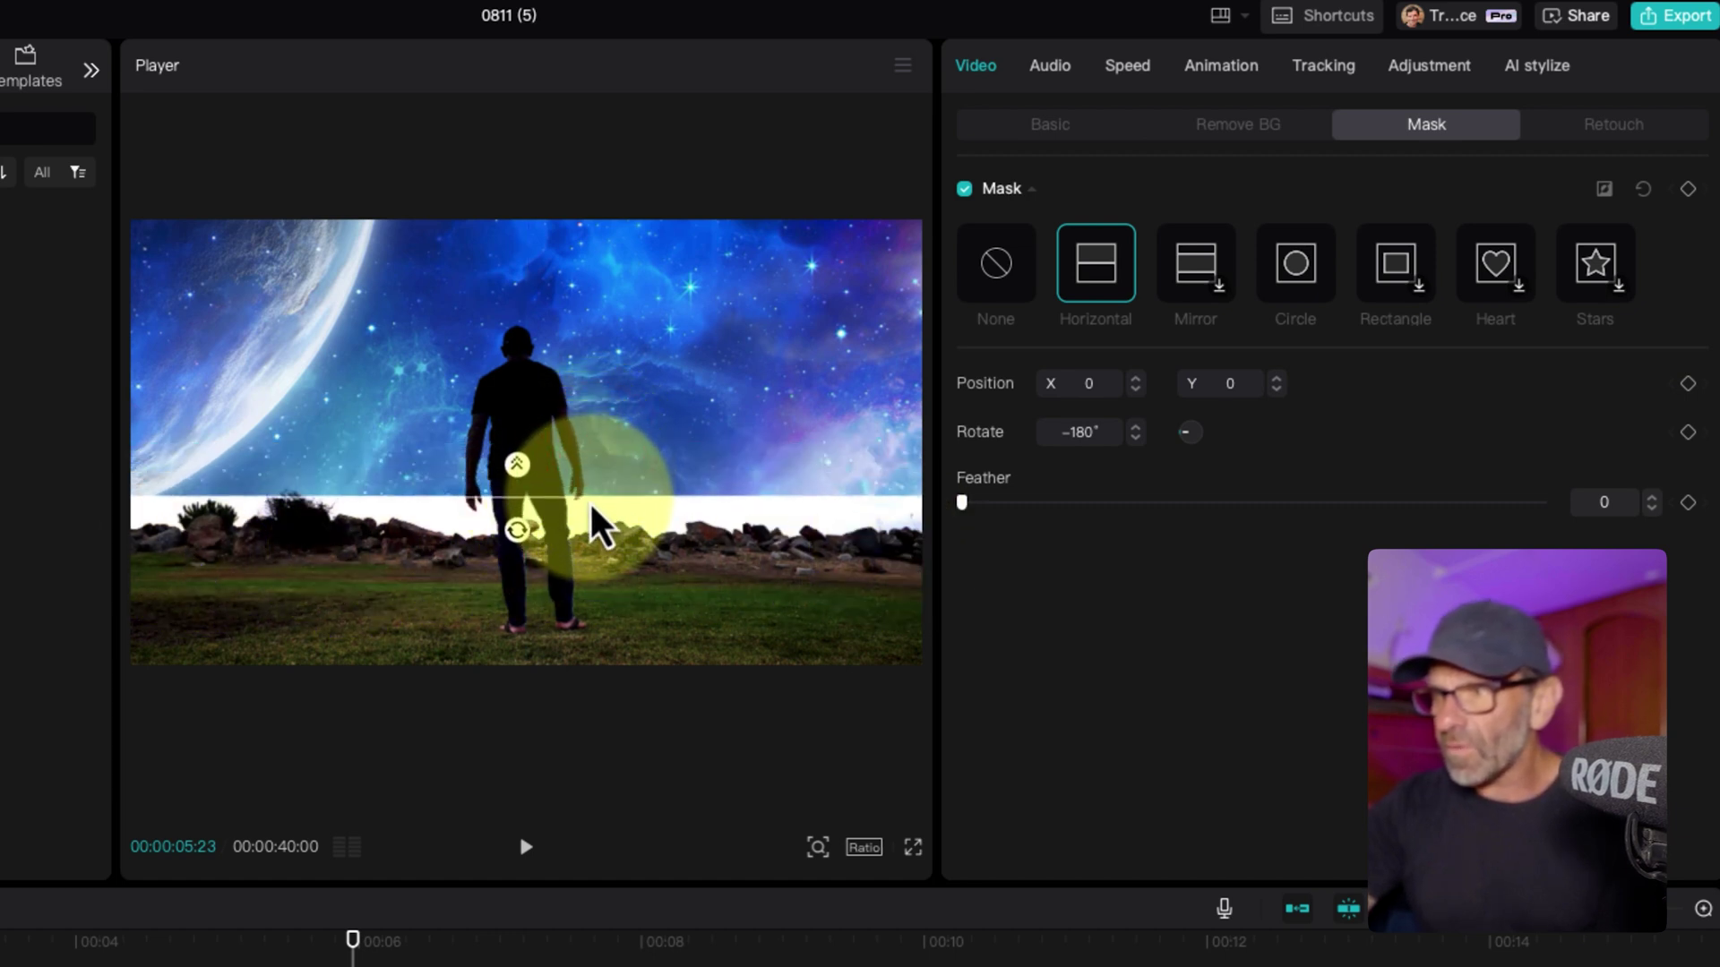
drag(598, 542, 595, 567)
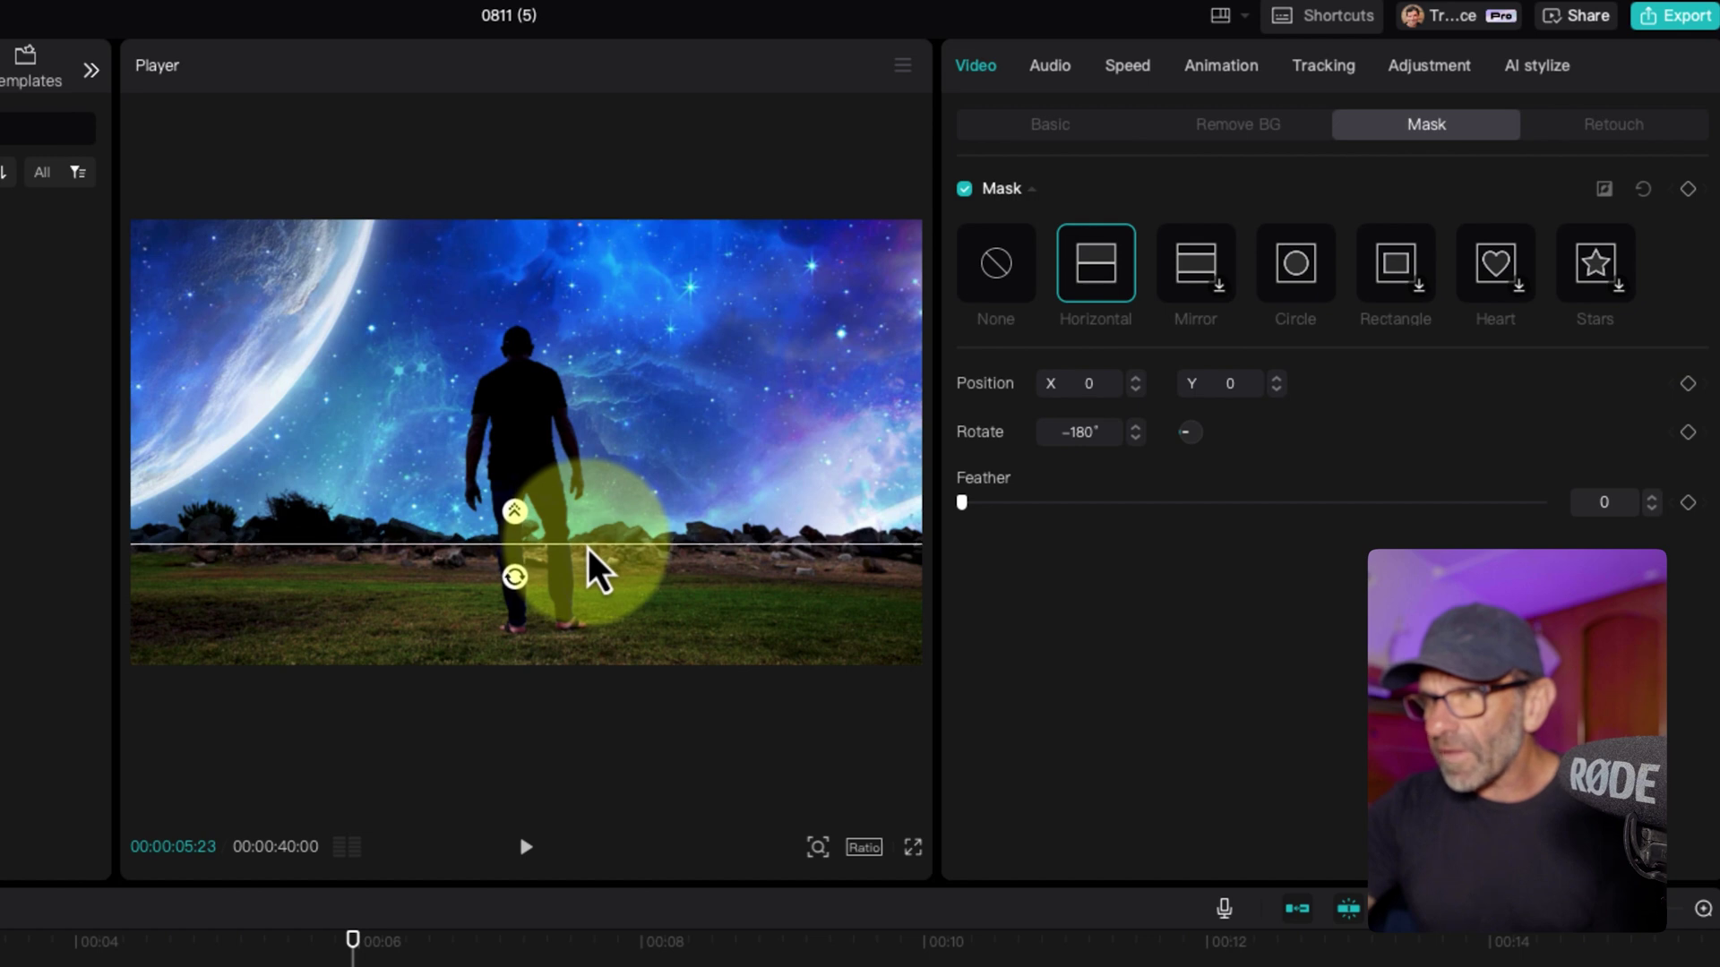
drag(588, 552, 628, 569)
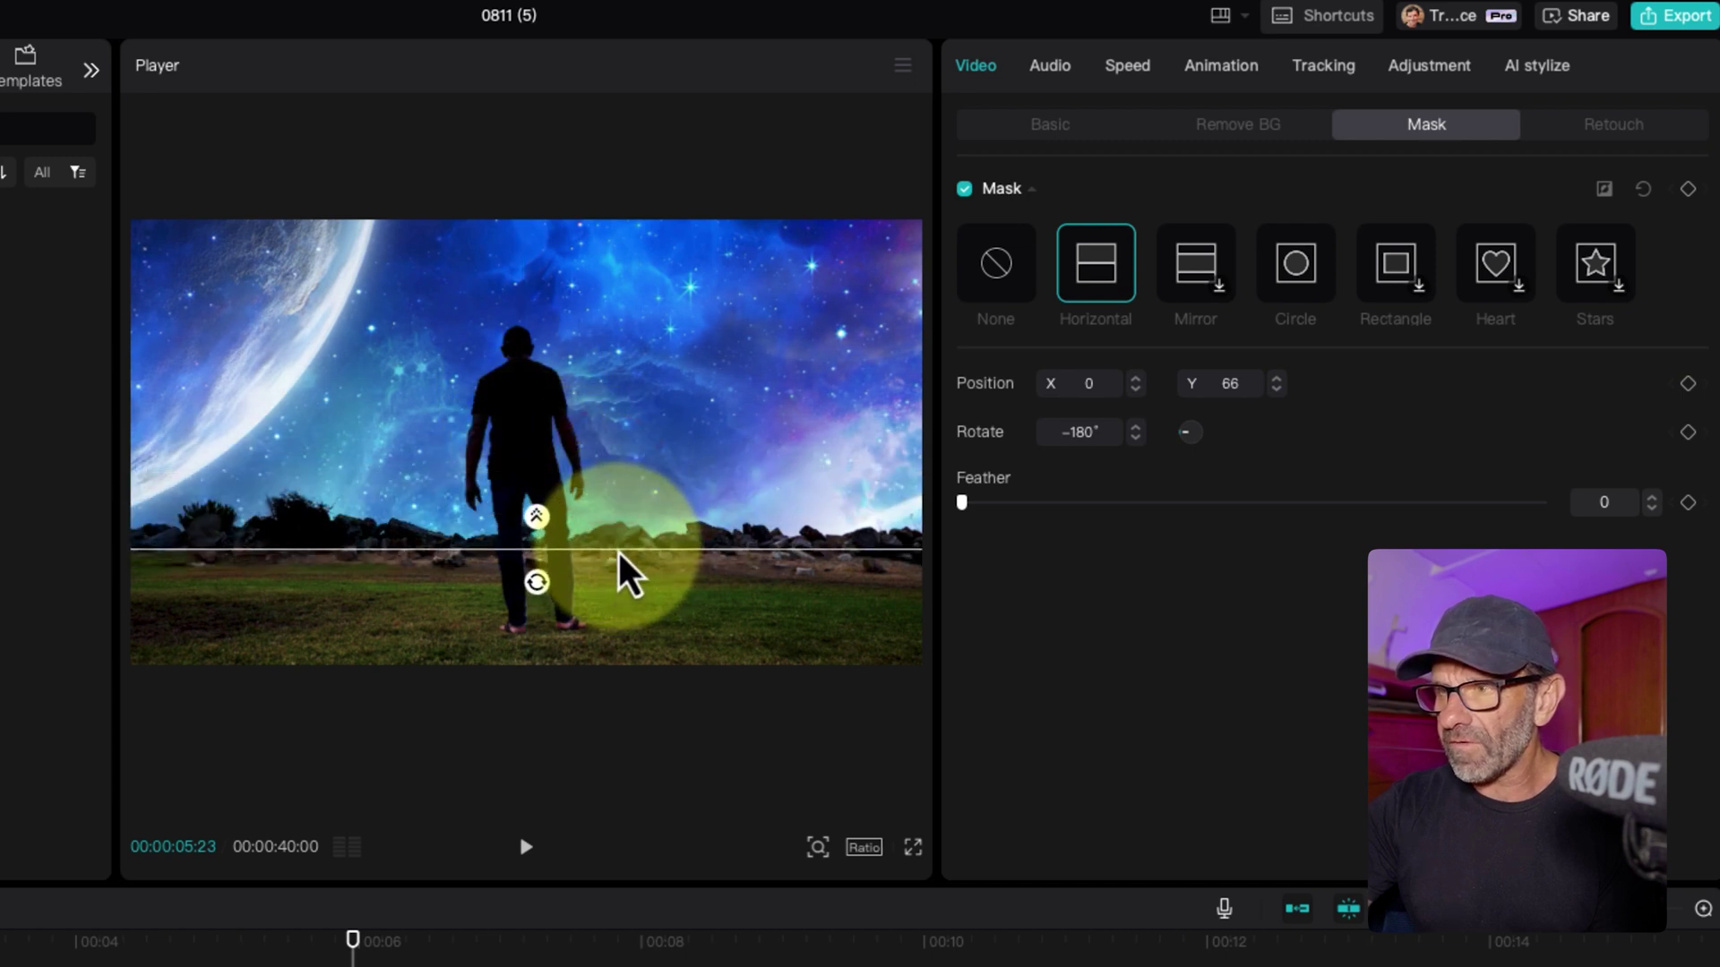
drag(538, 514, 536, 484)
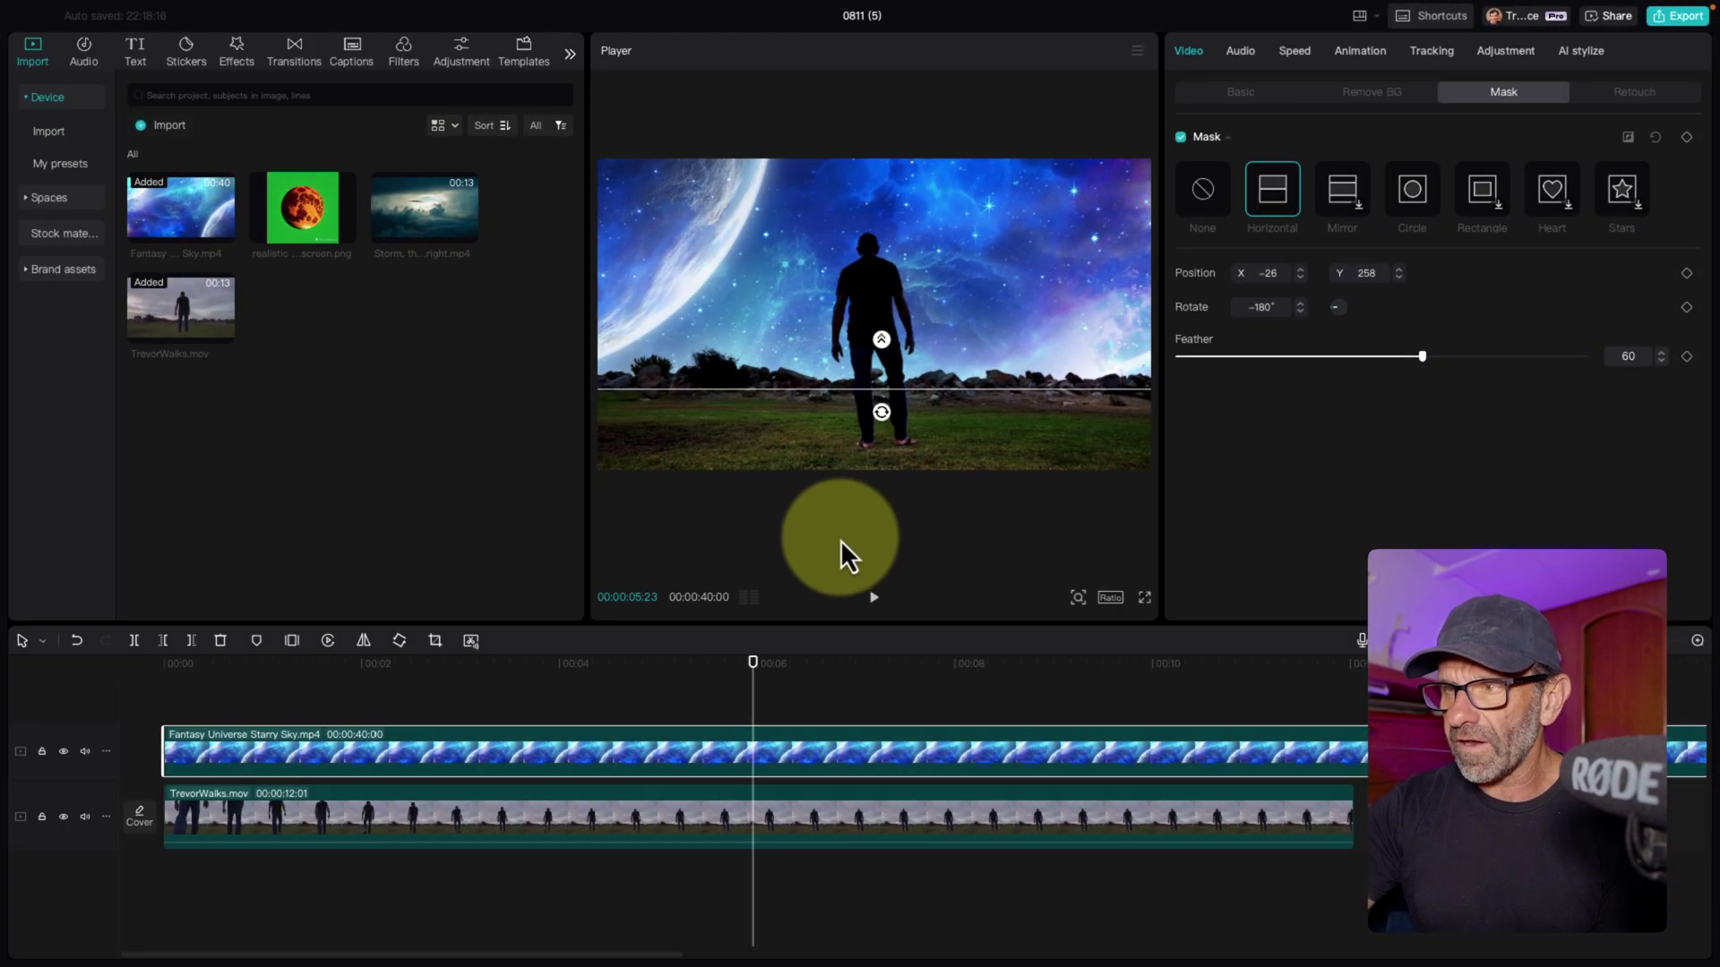
drag(489, 664, 530, 664)
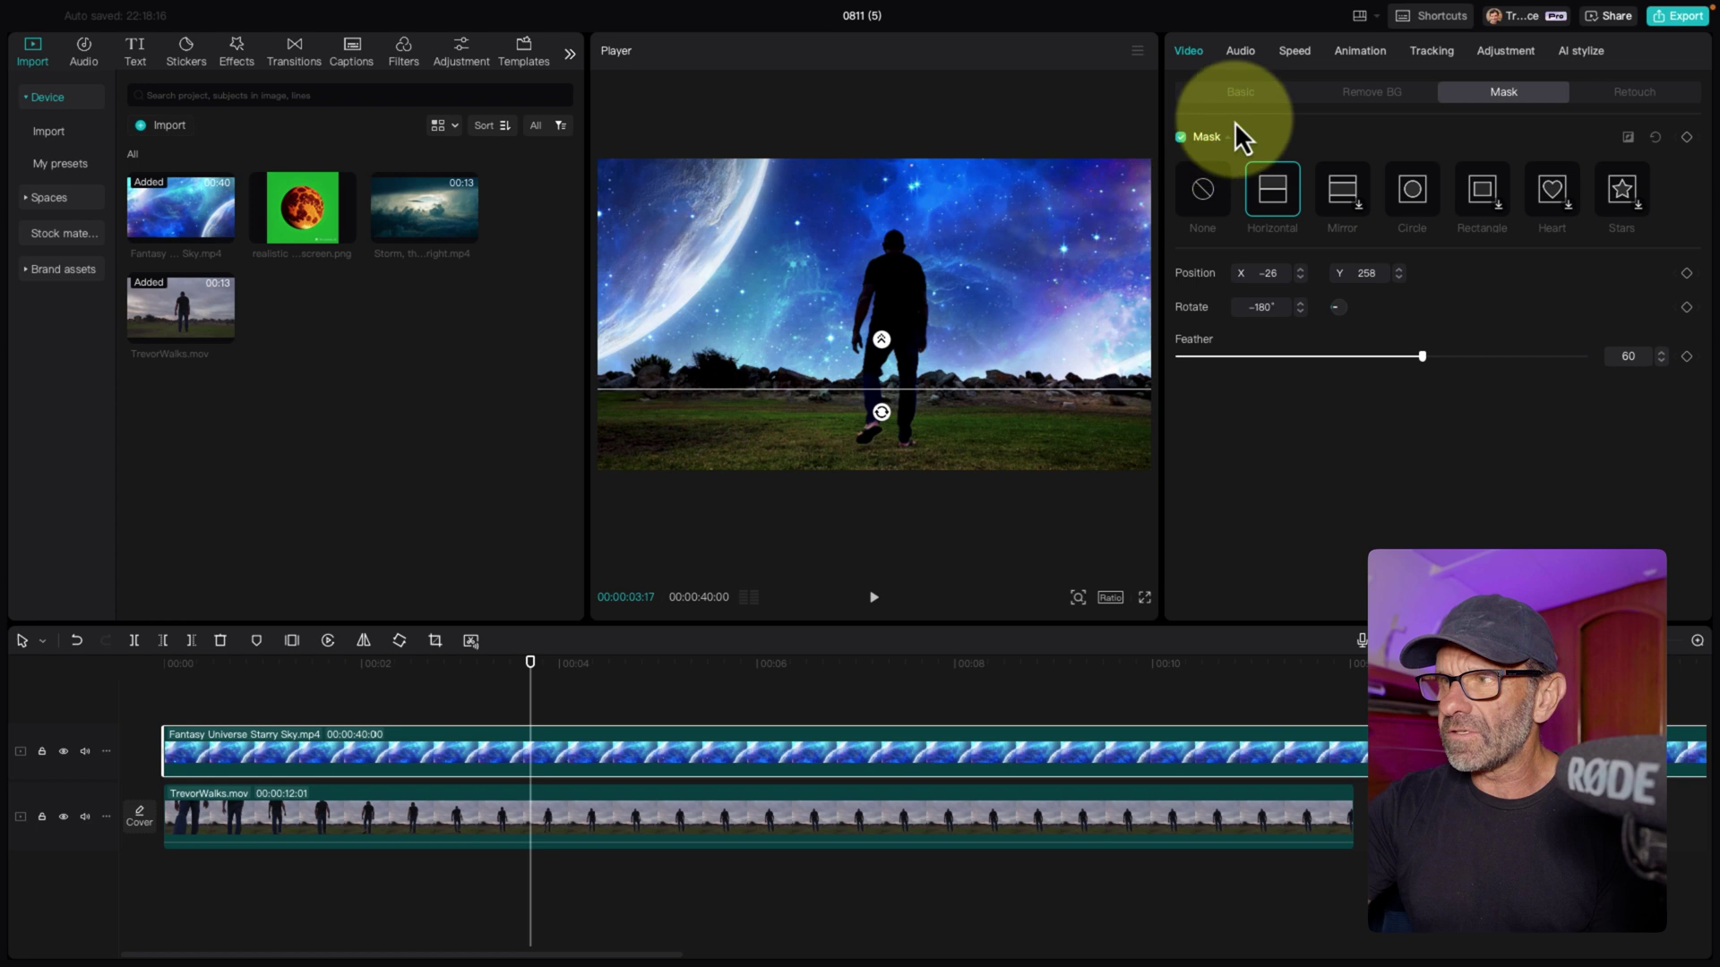
Deselect the sky clip and scrub the timeline to preview the galaxy-sky composite
click(1243, 93)
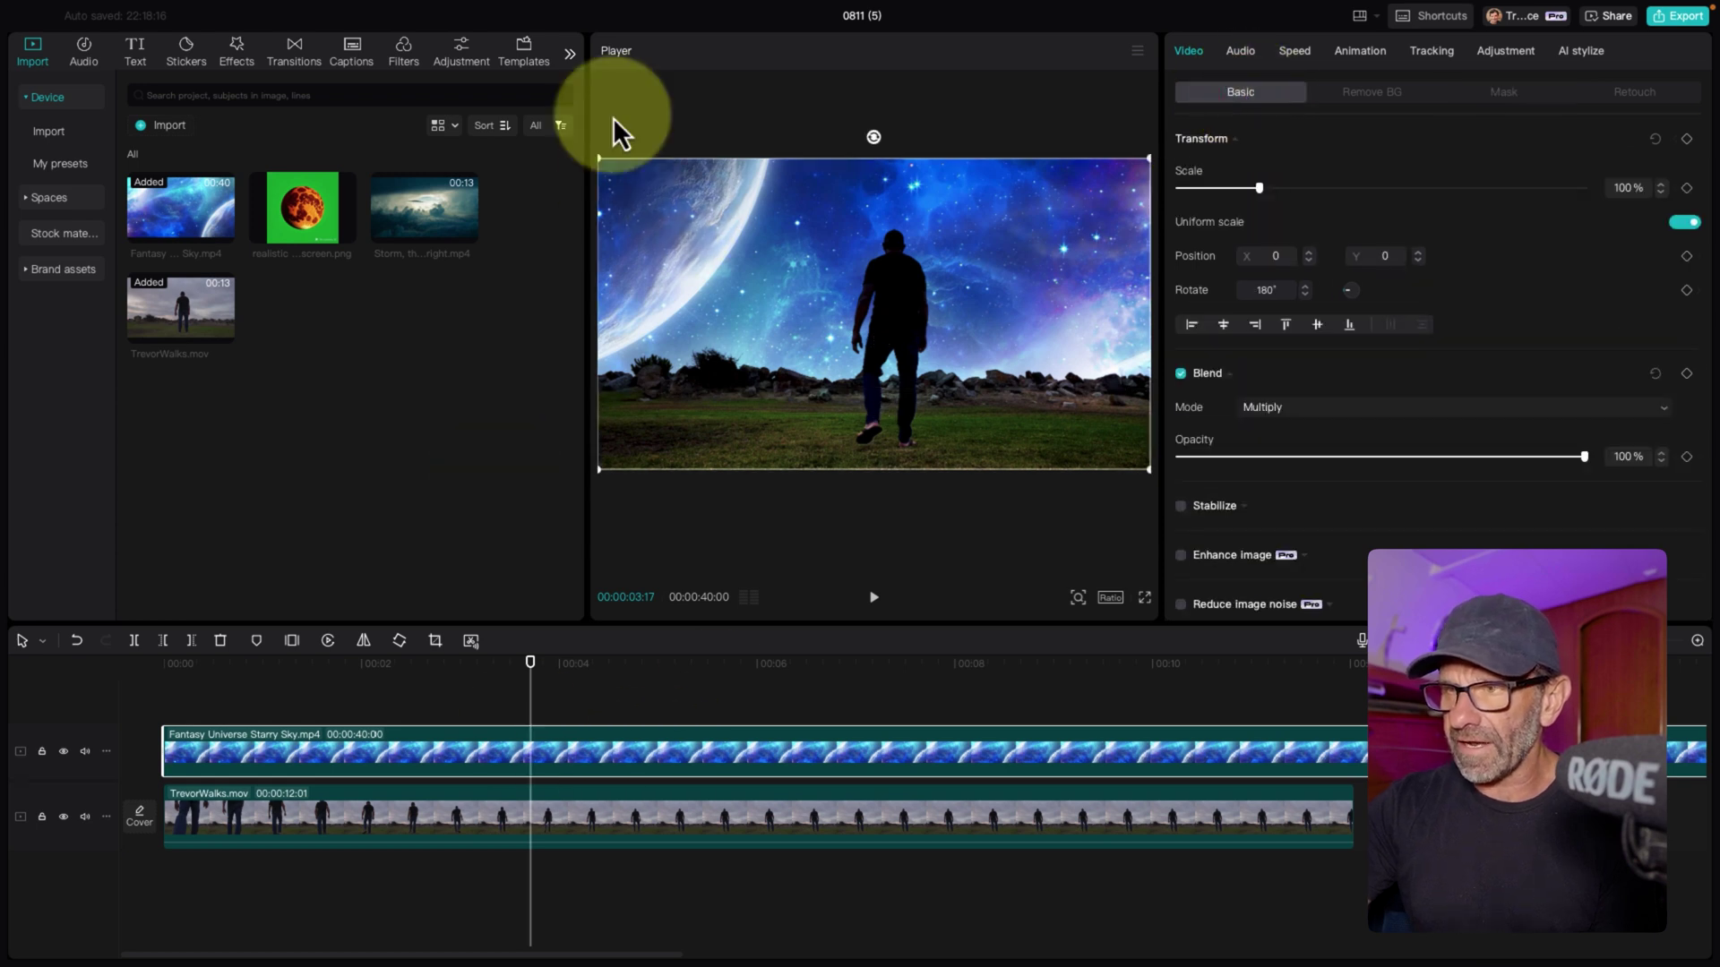
click(551, 700)
drag(578, 673, 965, 665)
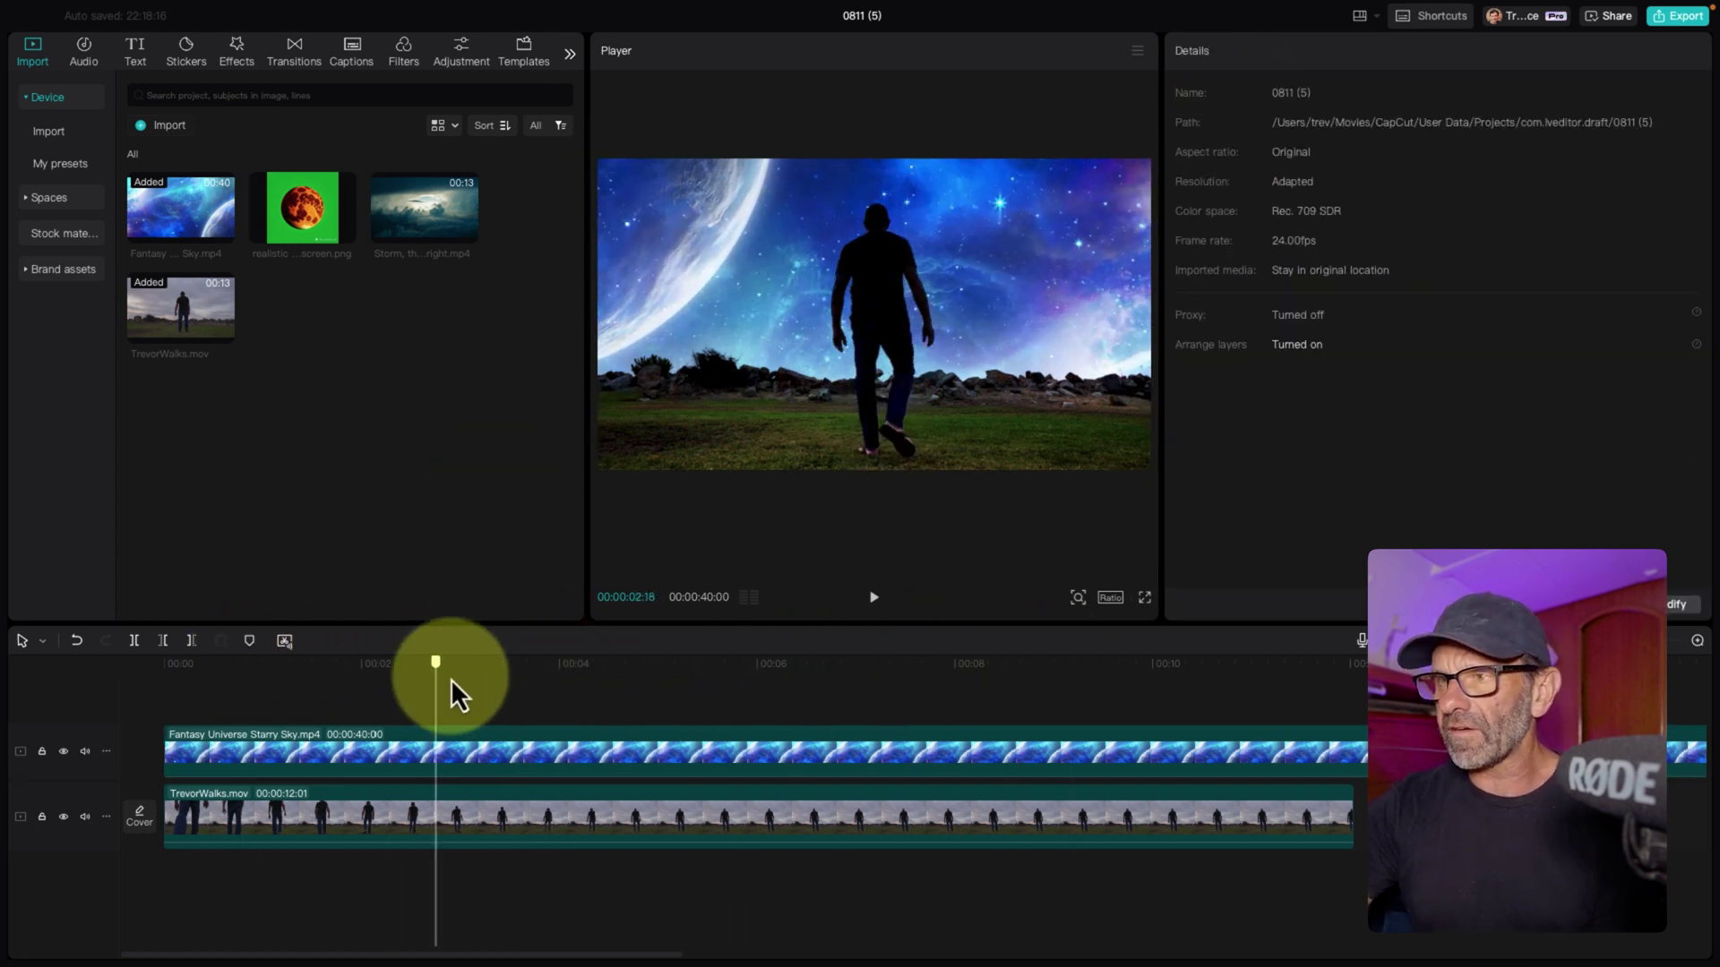
drag(457, 694, 565, 605)
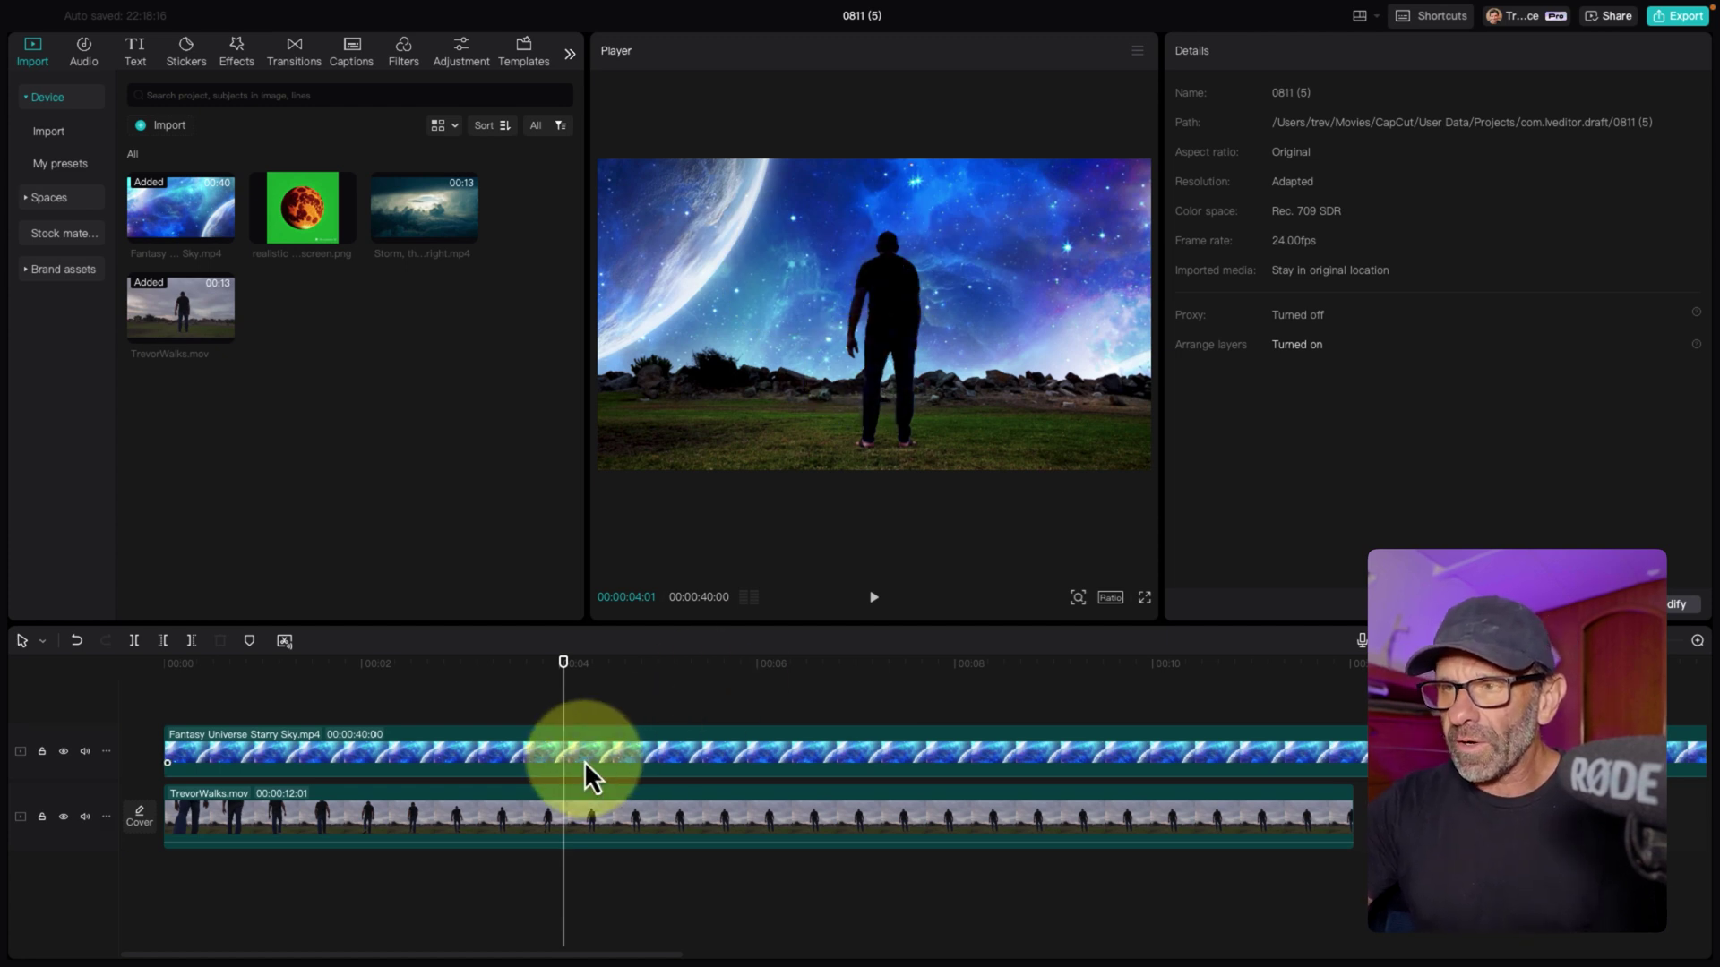
Enable Color match on TrevorWalks, using a starry-sky frame as the reference
click(634, 823)
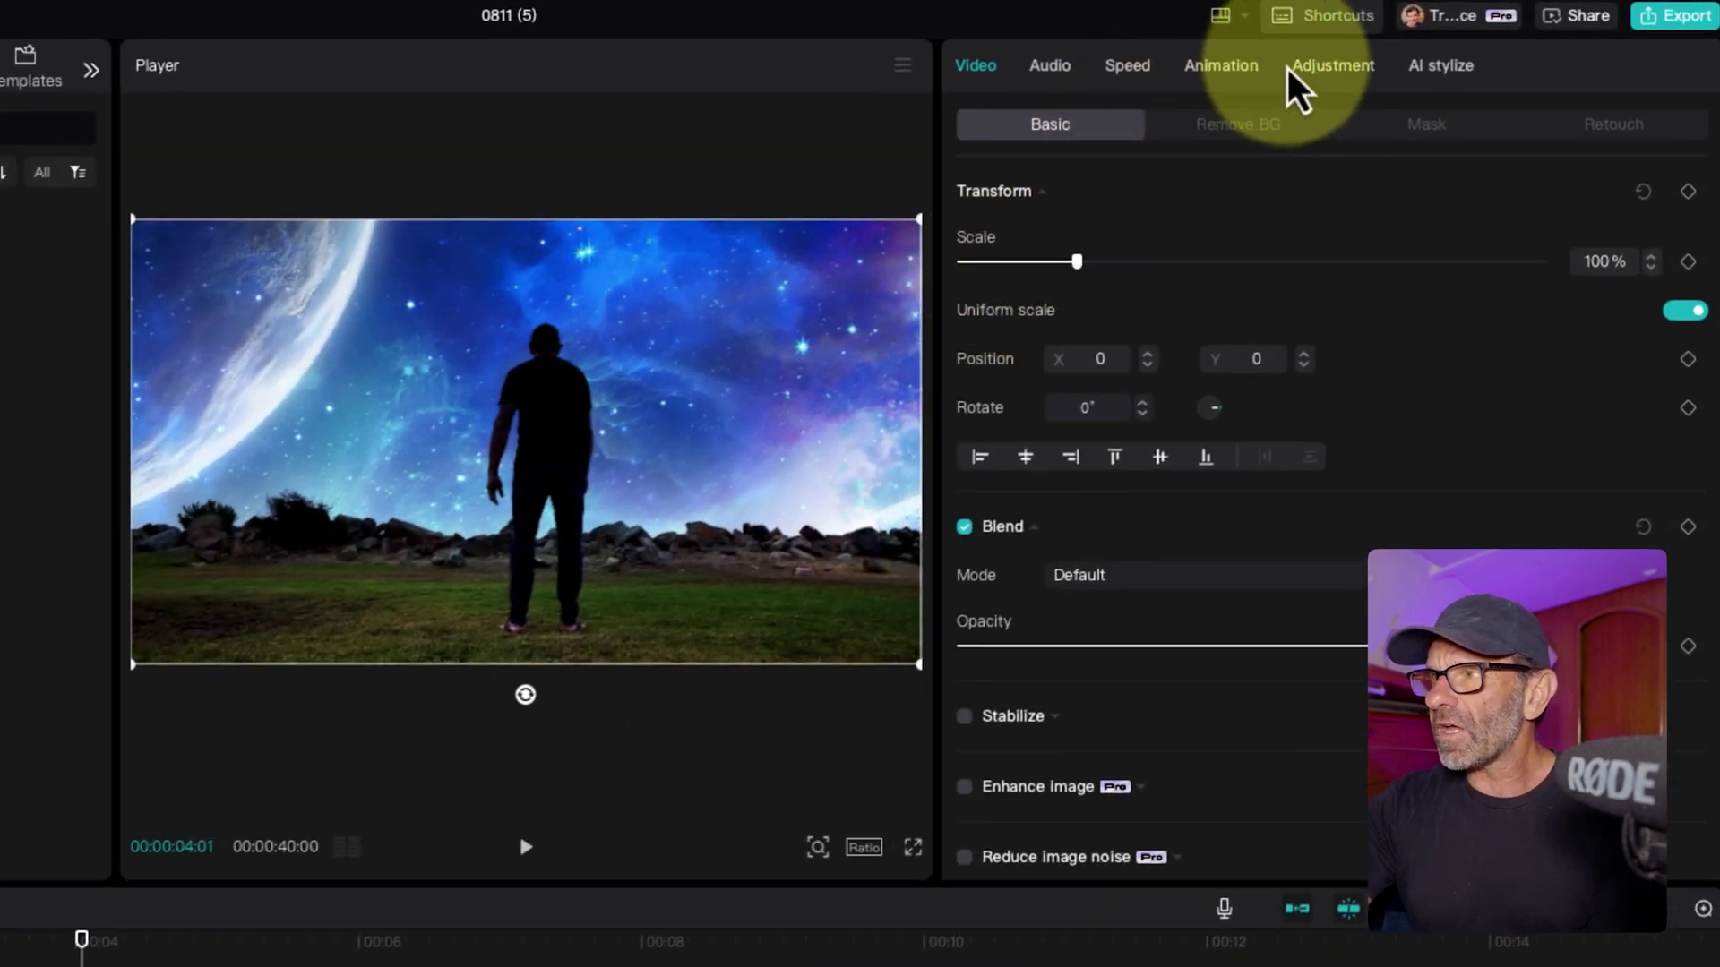
click(1302, 62)
click(1053, 126)
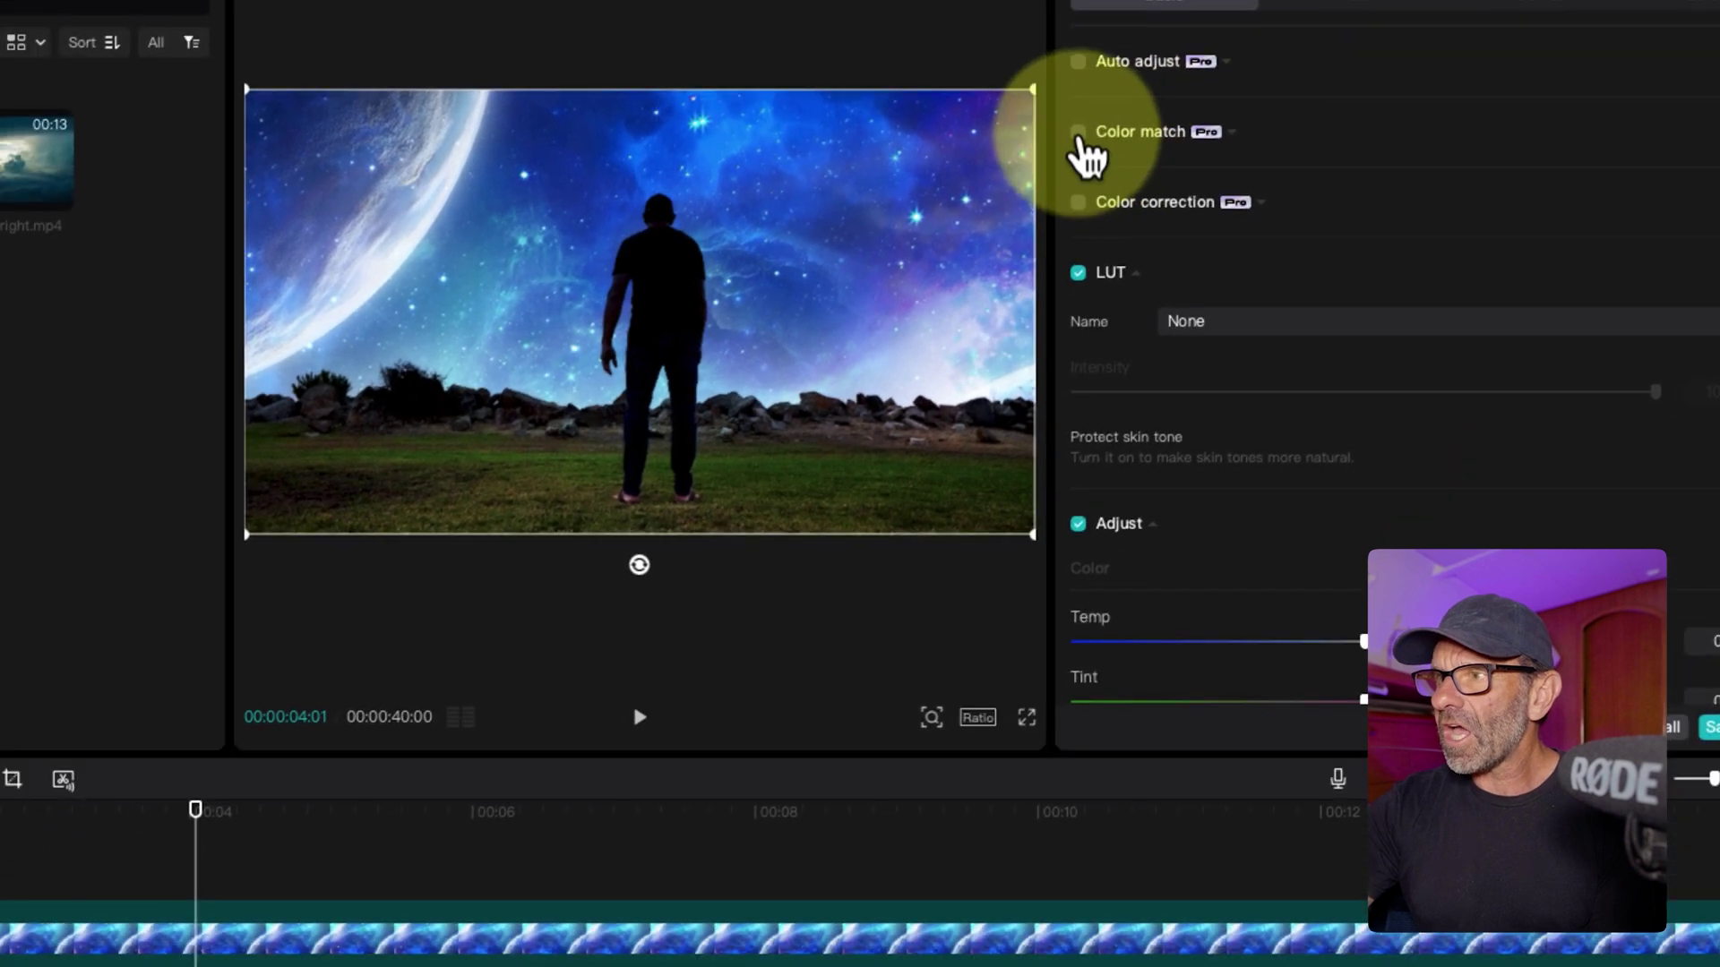
click(1077, 131)
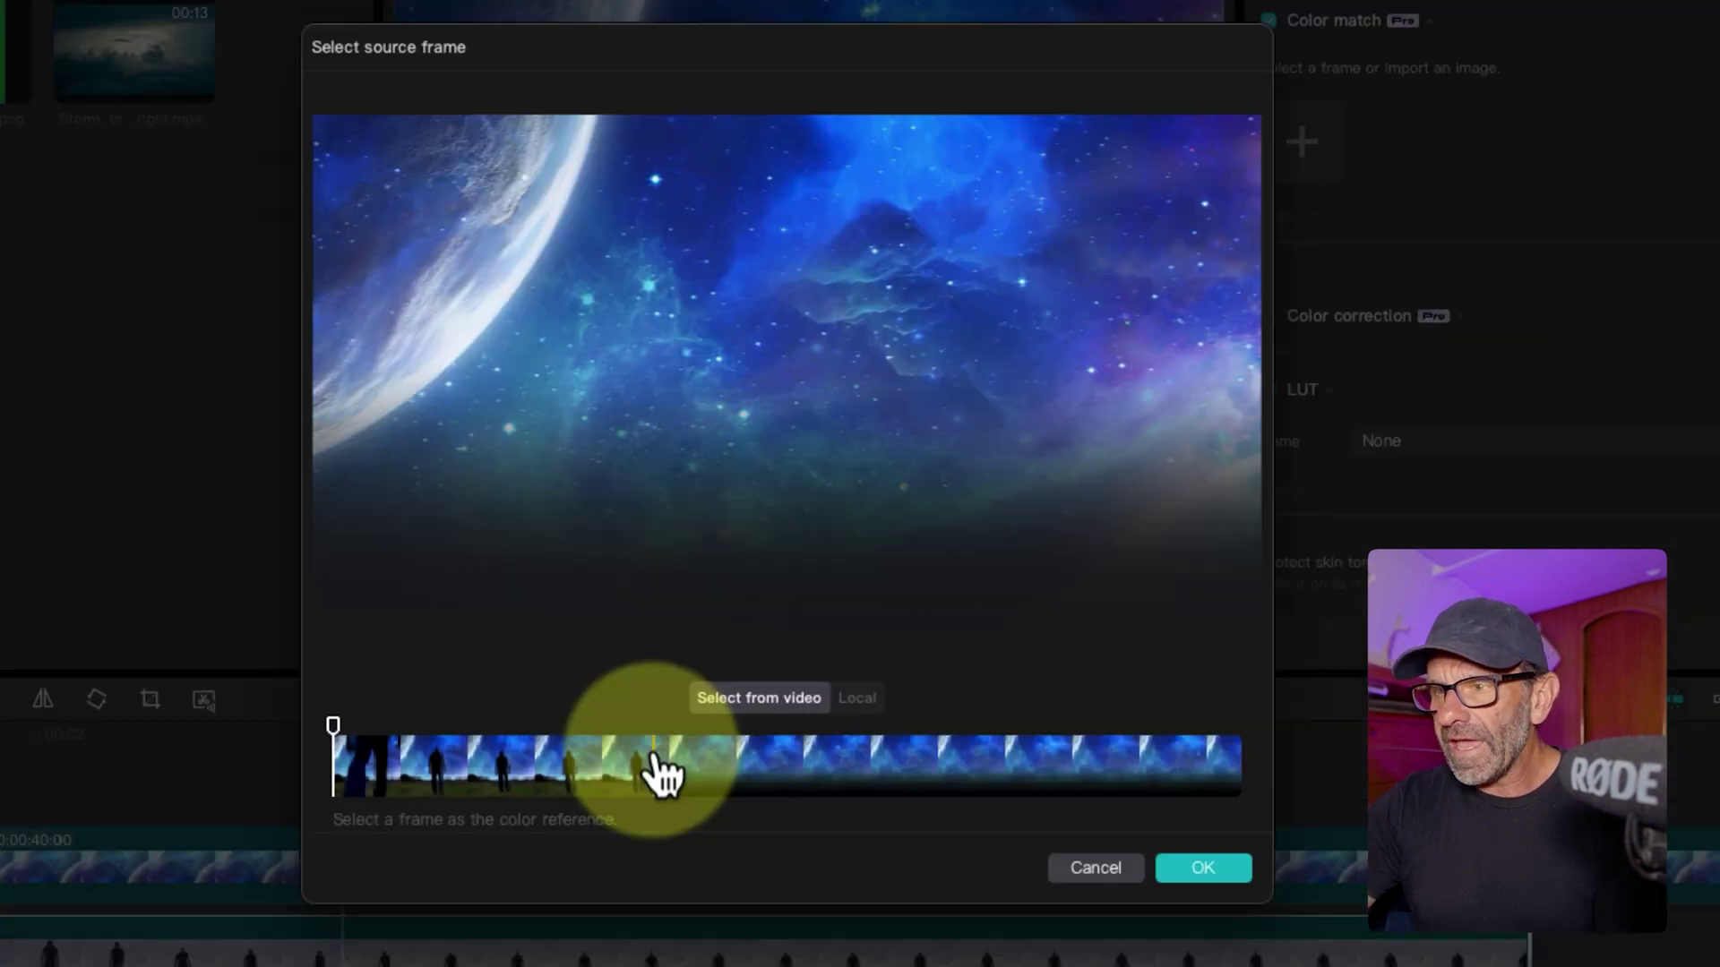
drag(387, 742, 480, 685)
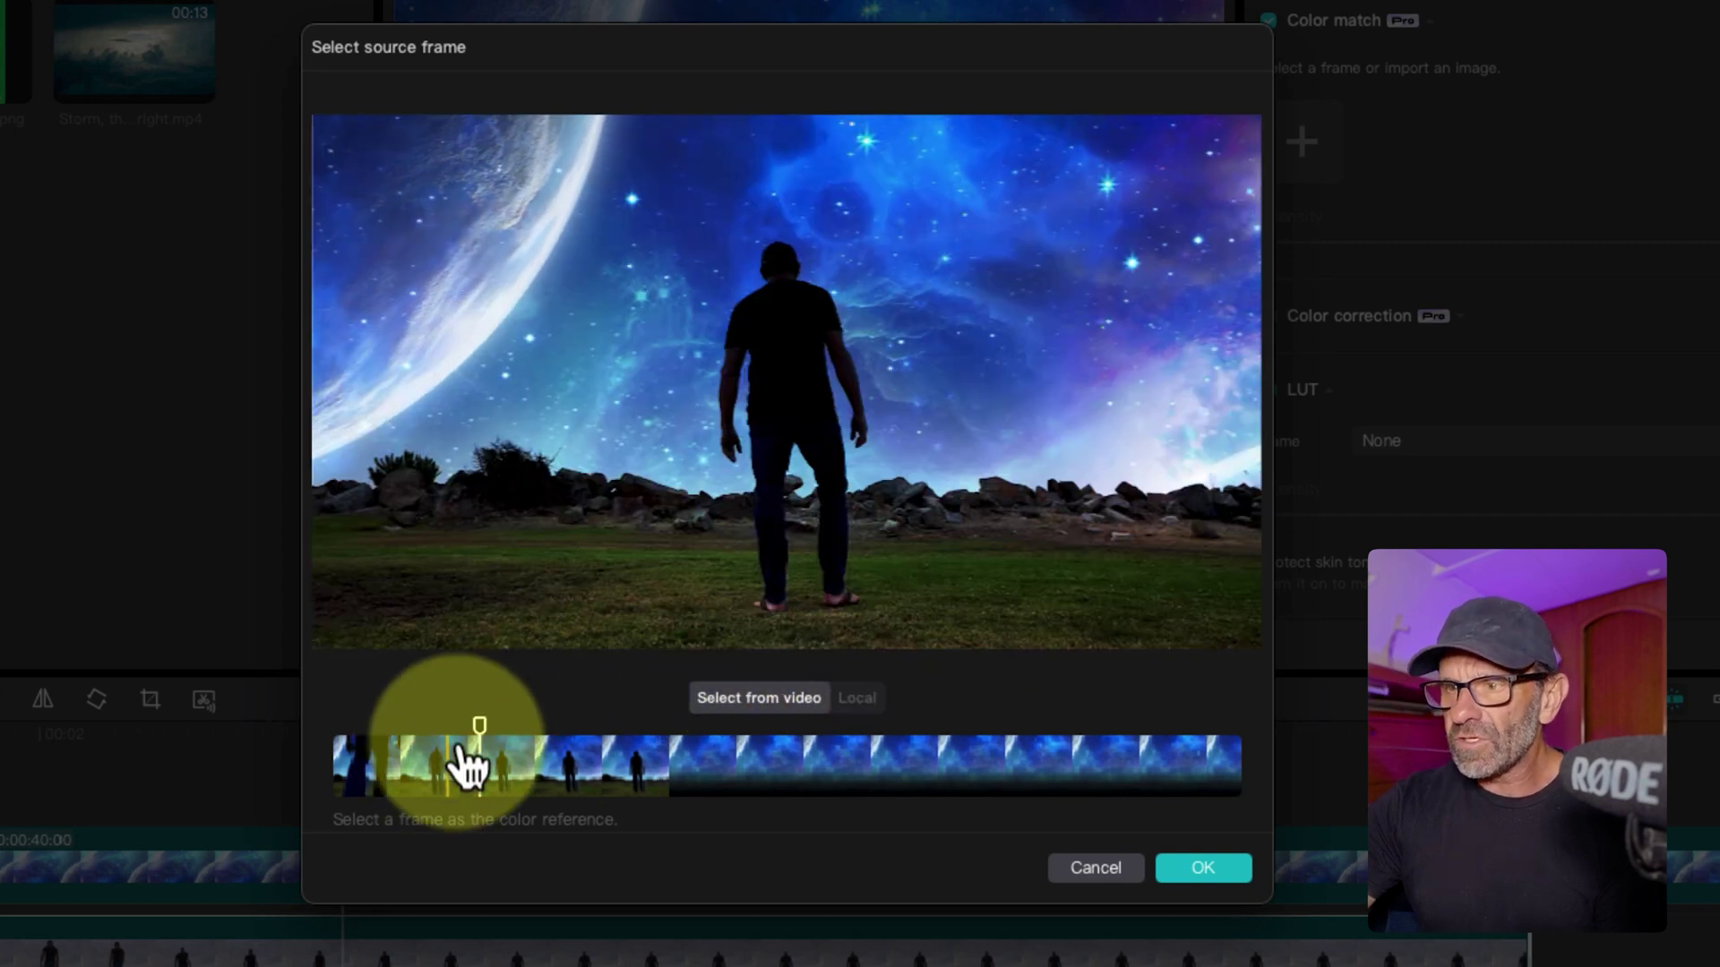
drag(478, 722, 935, 712)
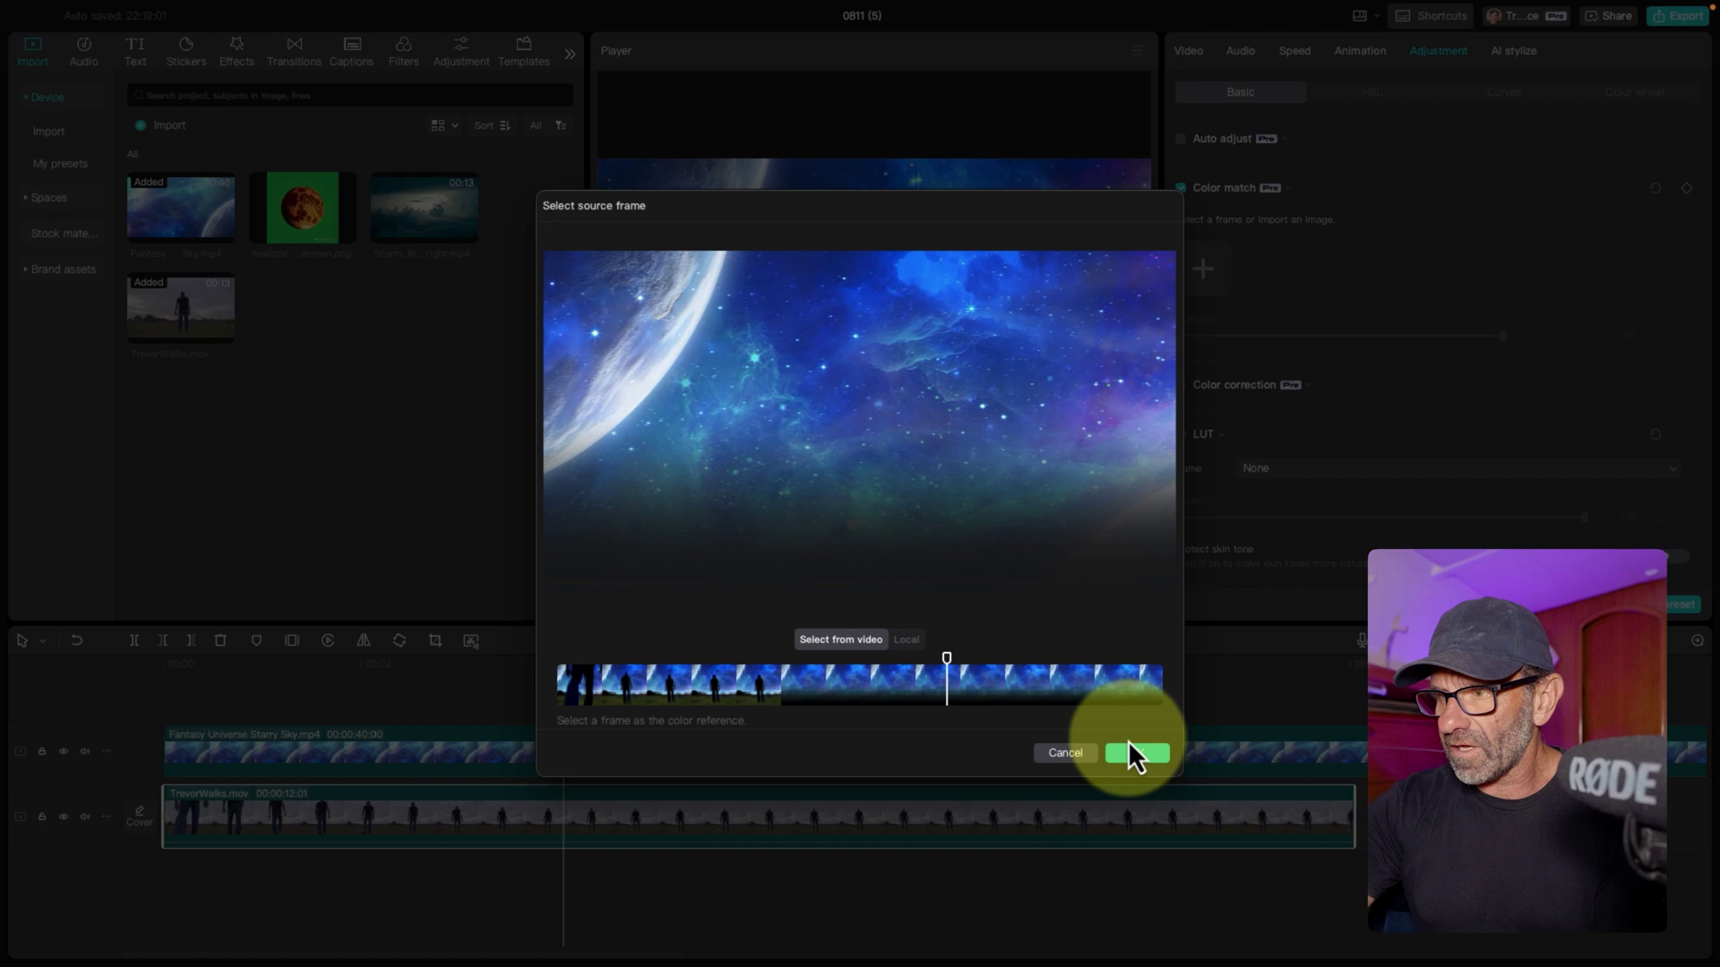
click(1147, 752)
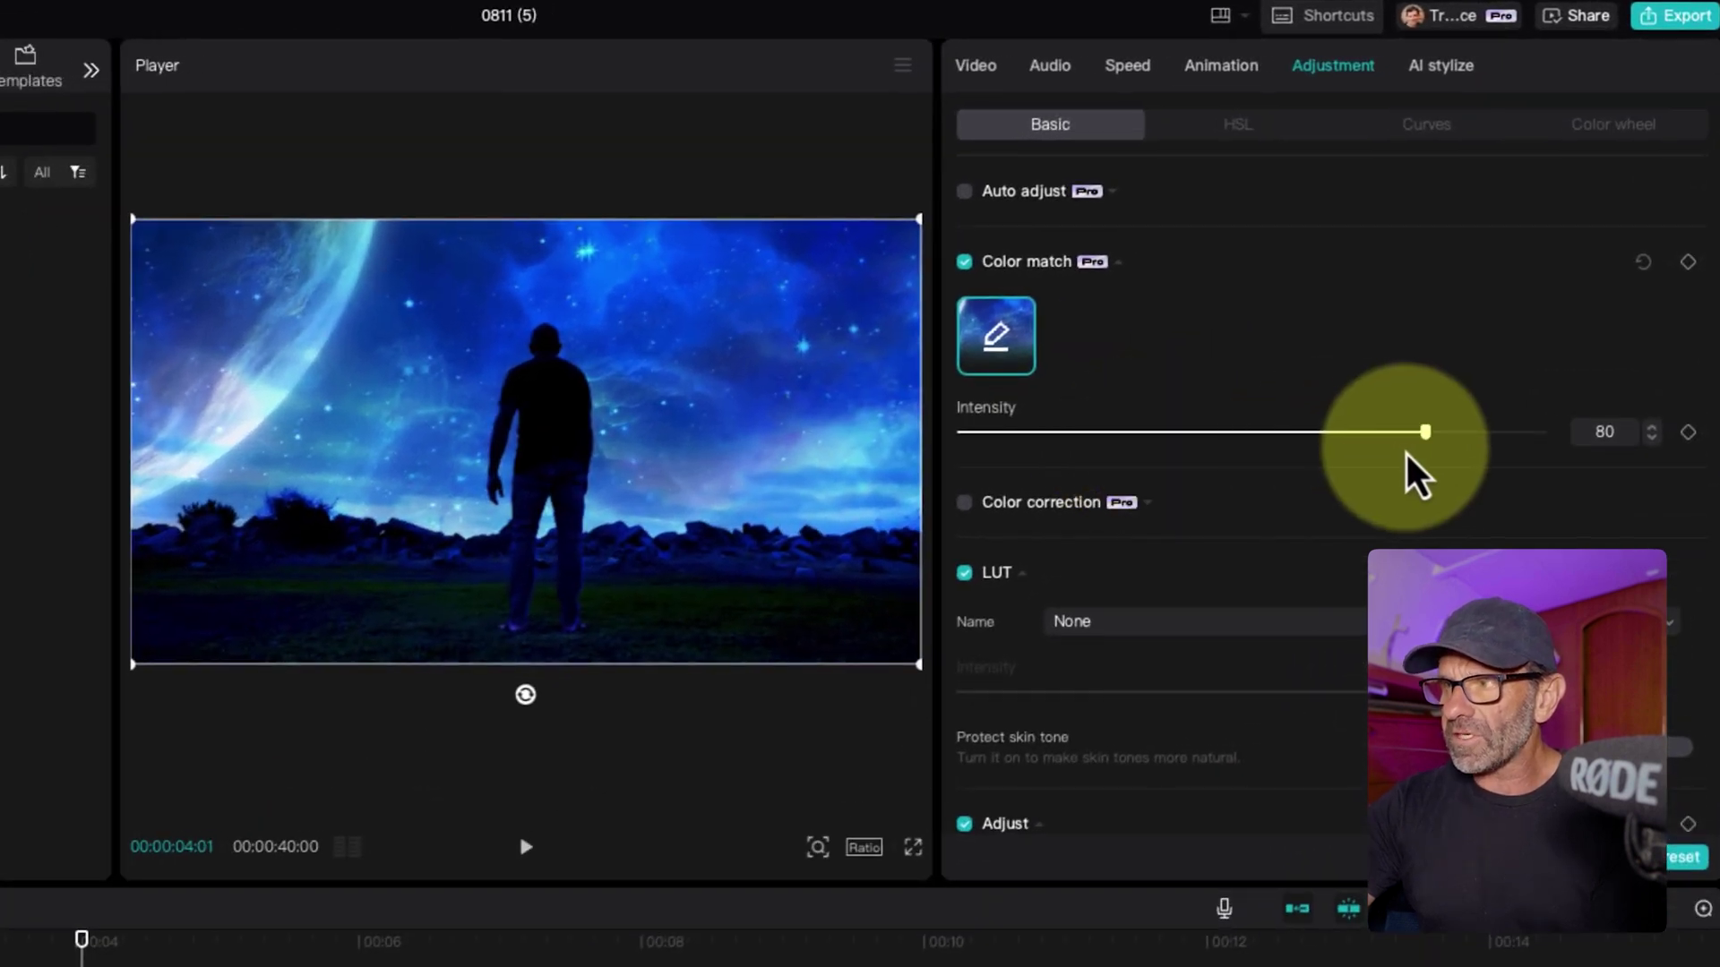
Lower the Color match intensity to 28, then preview the tint around eight seconds
drag(1411, 445, 1149, 435)
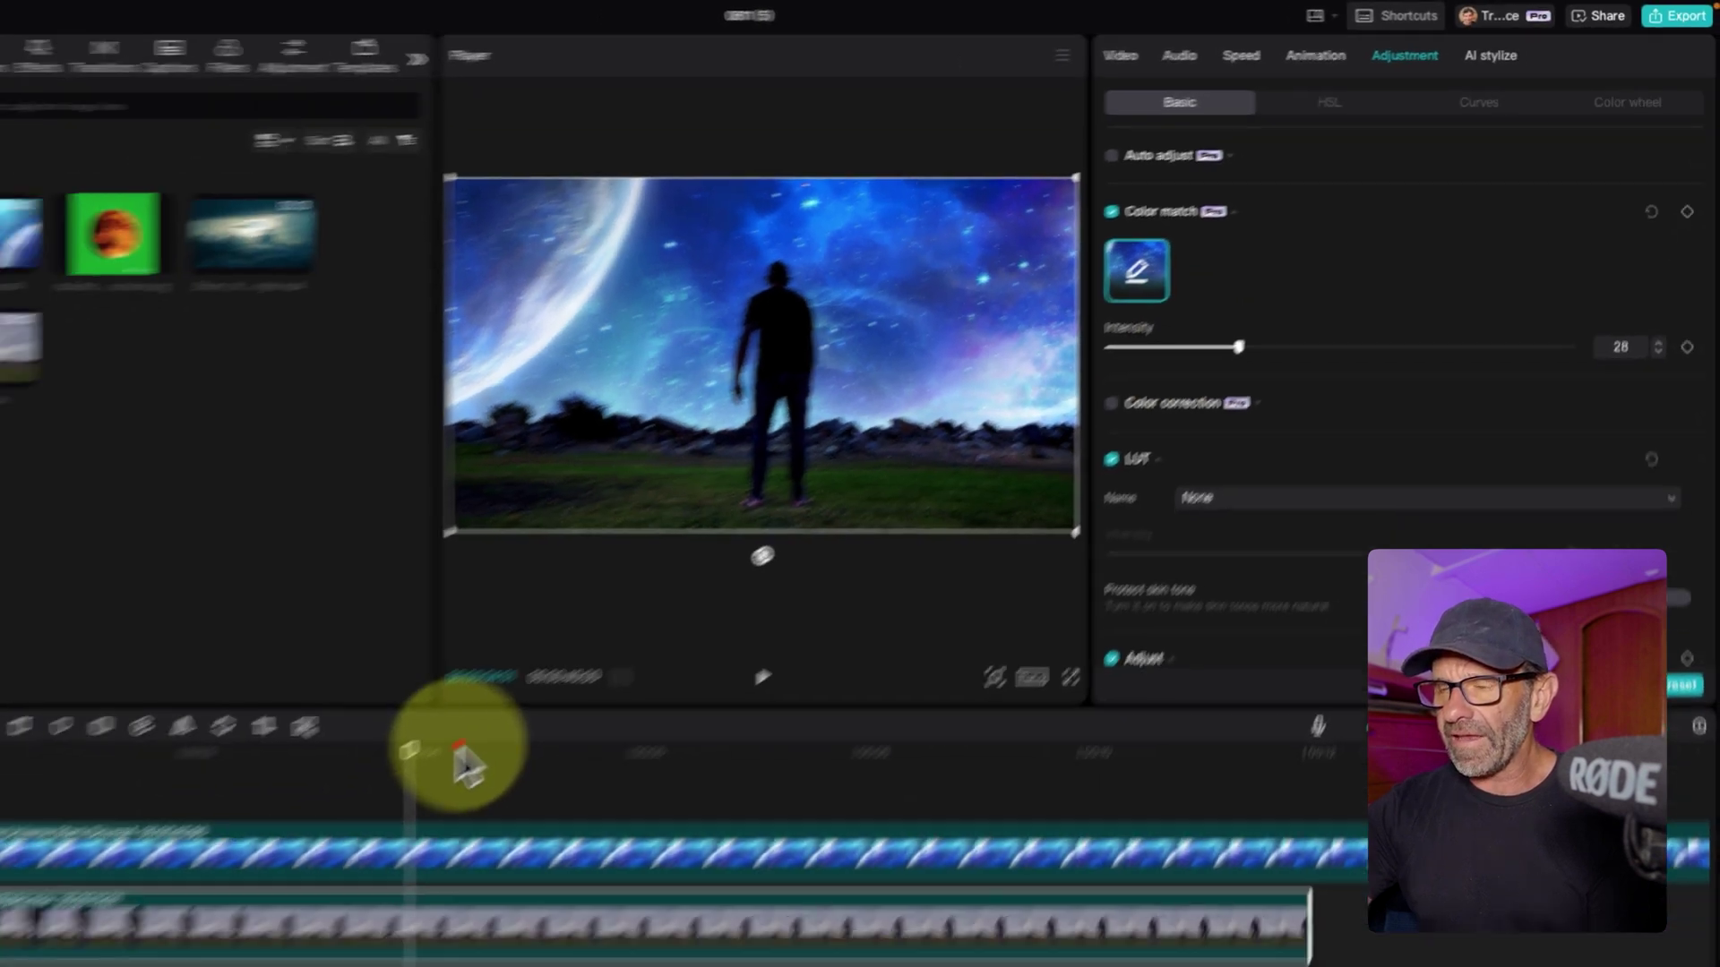
drag(154, 966, 198, 966)
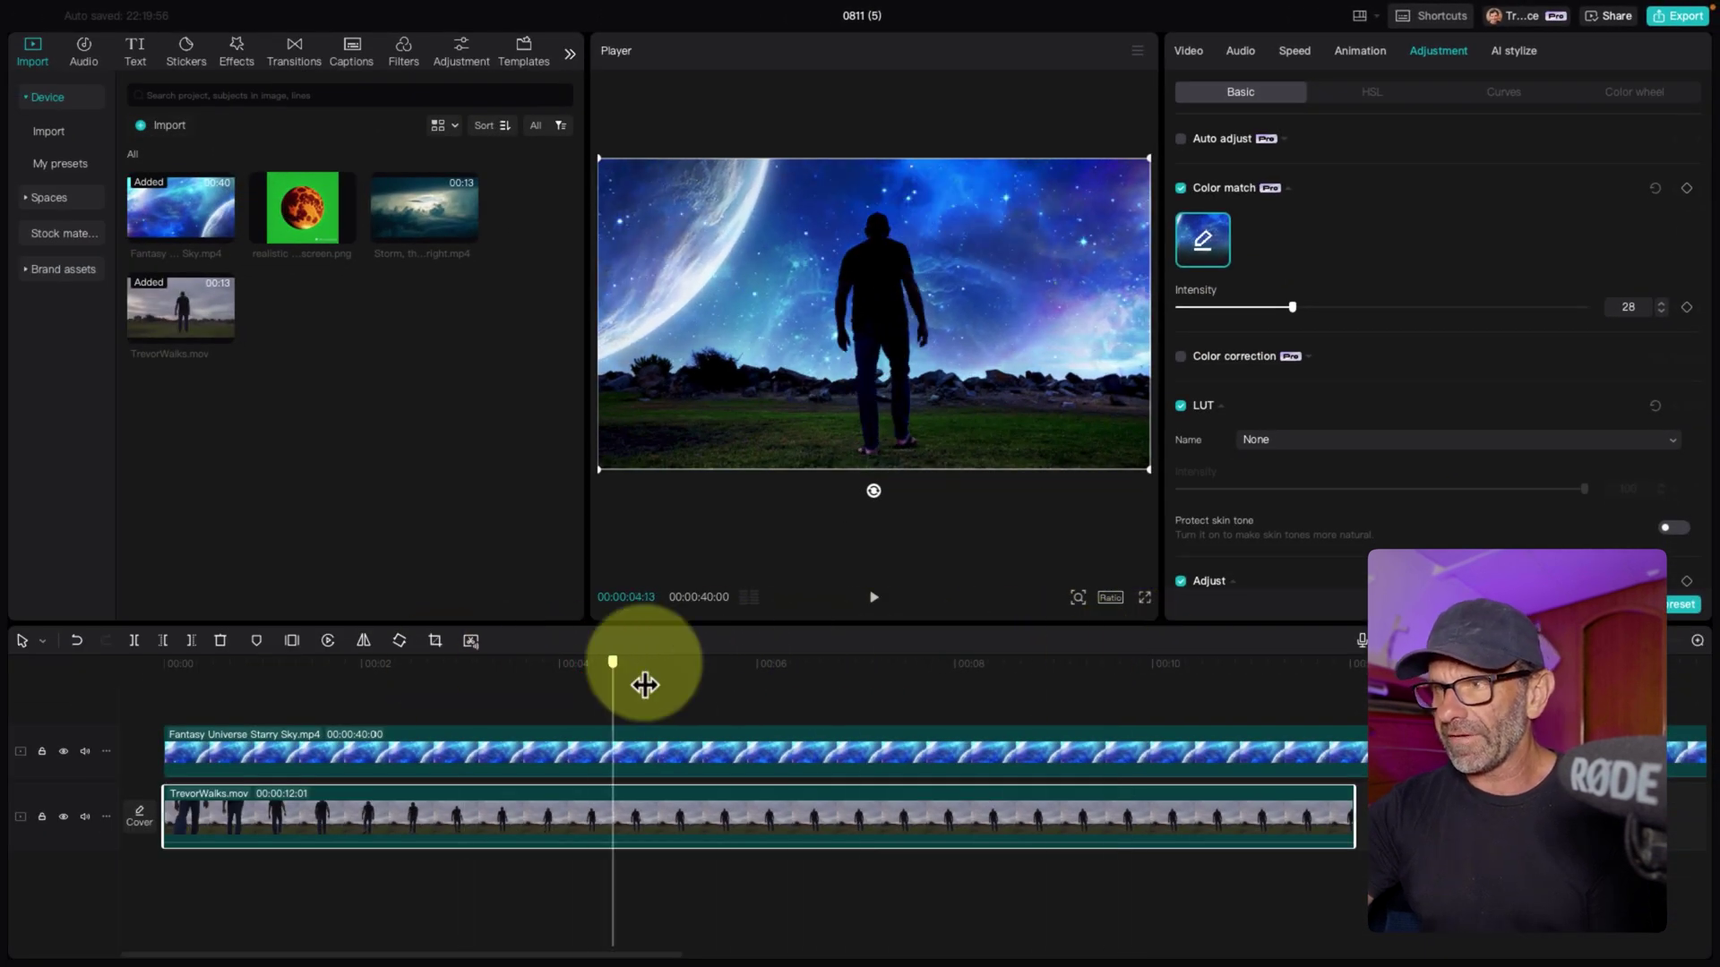
drag(645, 685, 1077, 663)
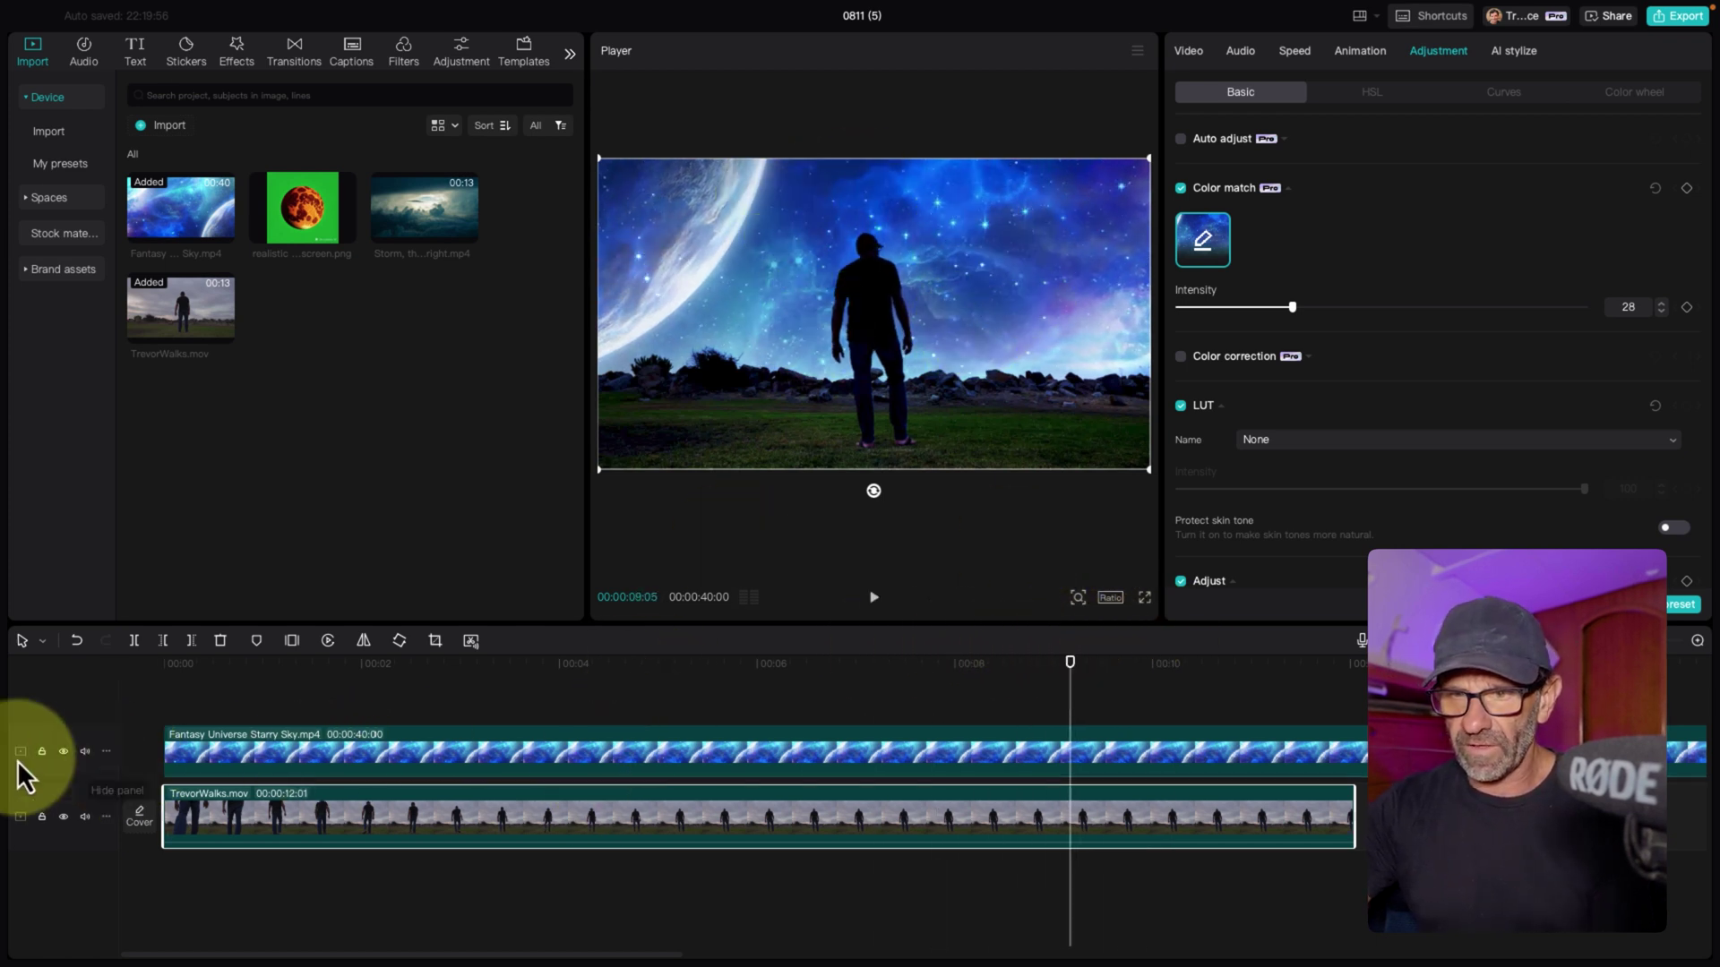
click(313, 746)
key(v)
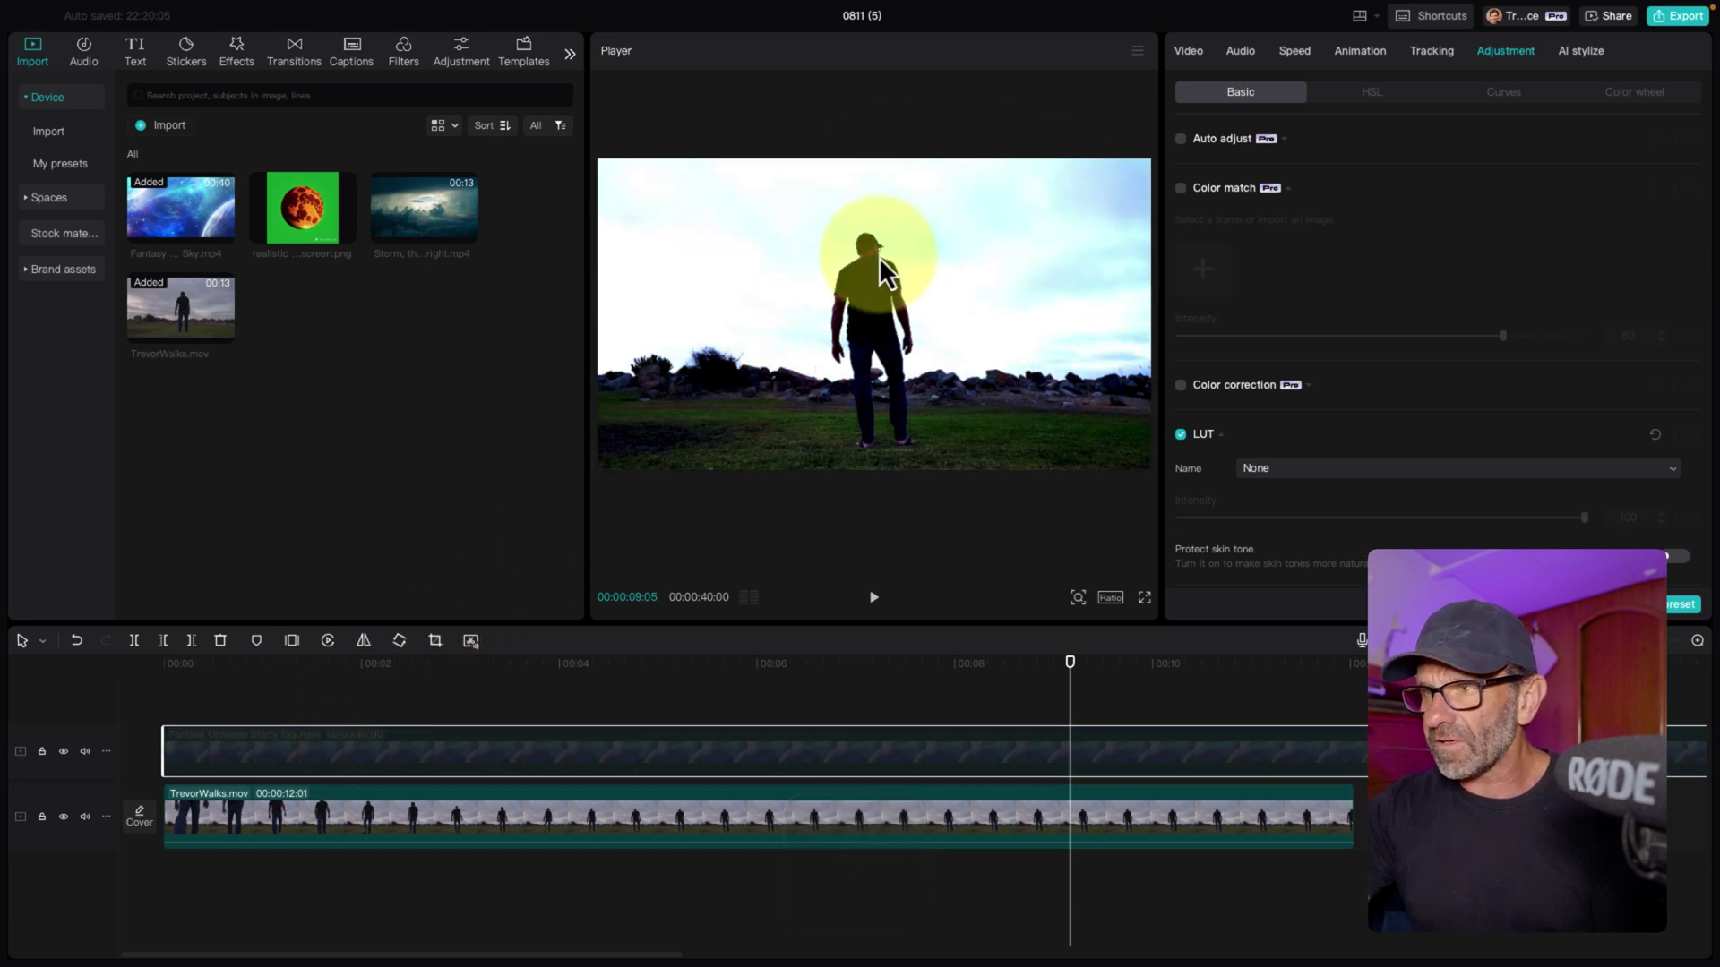
key(v)
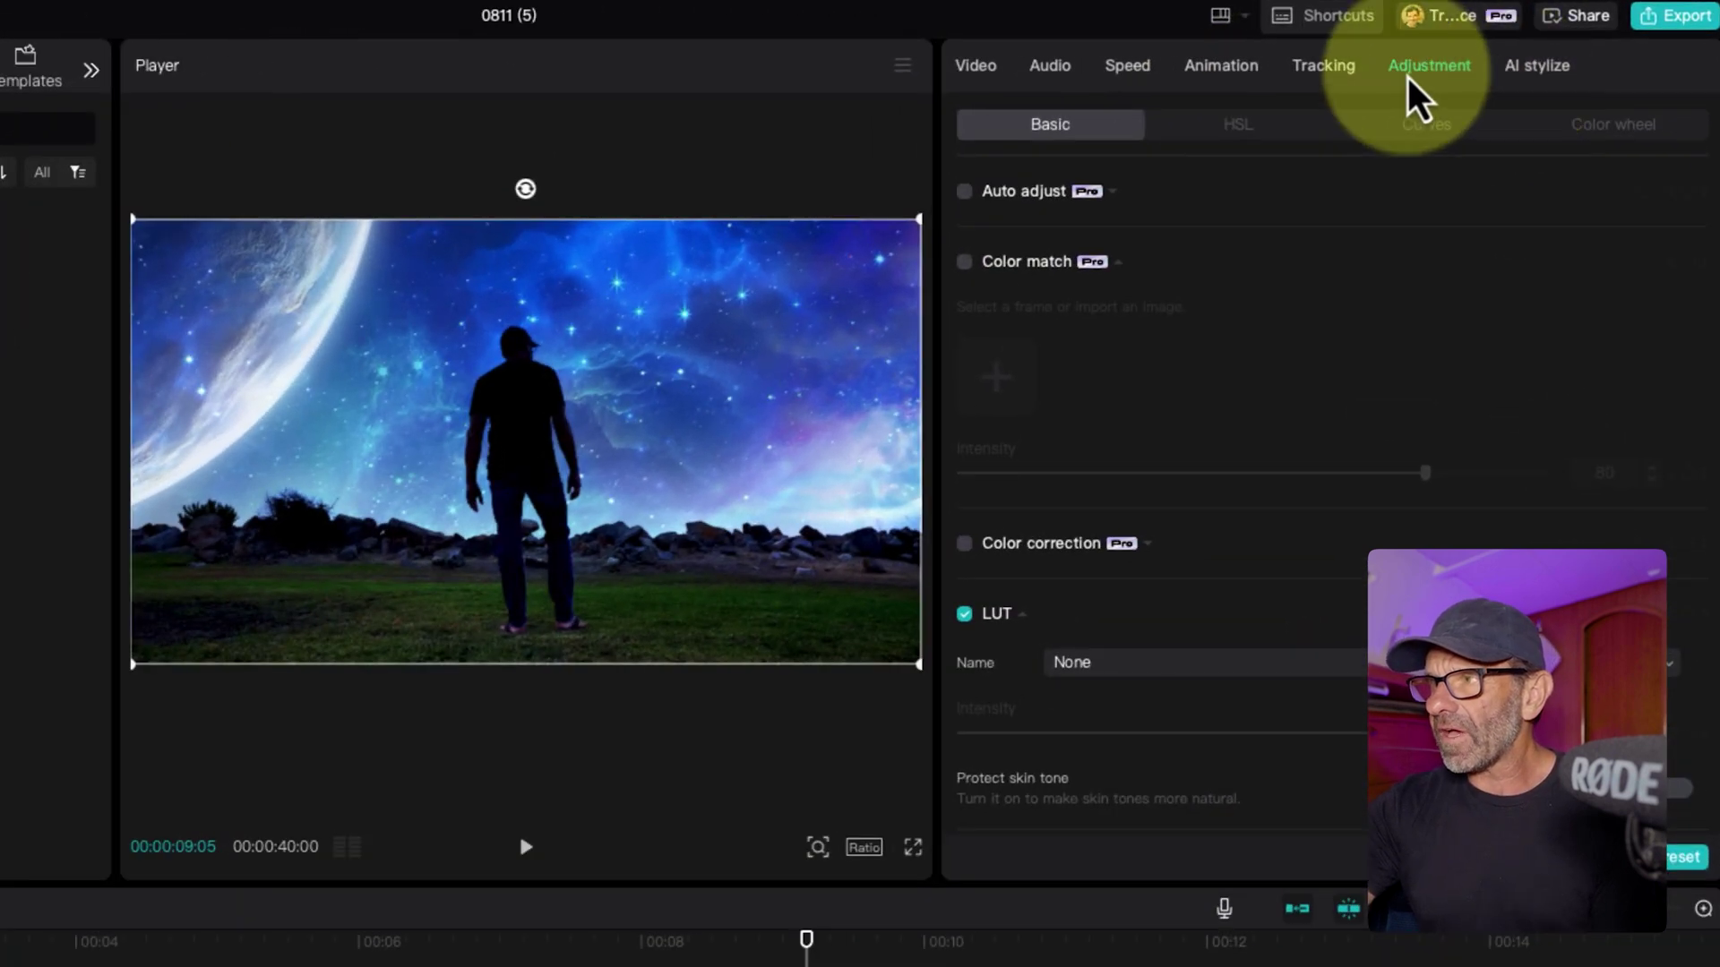
Raise the sky clip's Highlight to 11 and bow the middle of the Luma curve upward
scroll(1305, 384, down, 6)
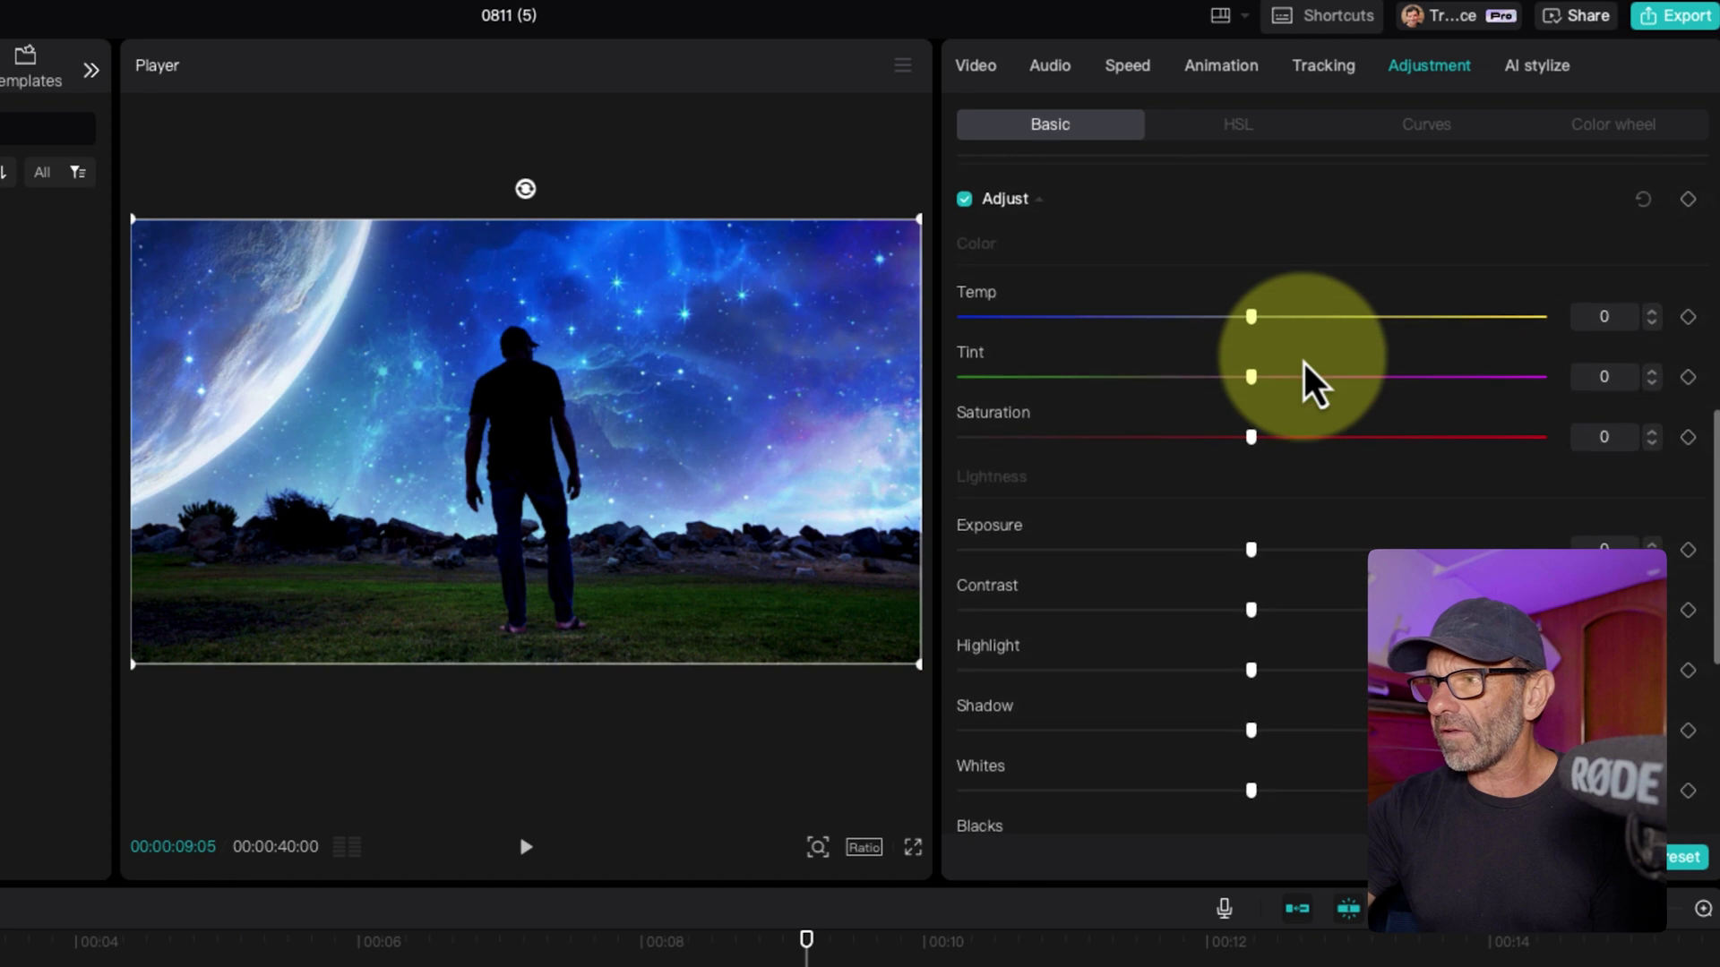
scroll(1310, 381, down, 3)
drag(1251, 363, 1314, 364)
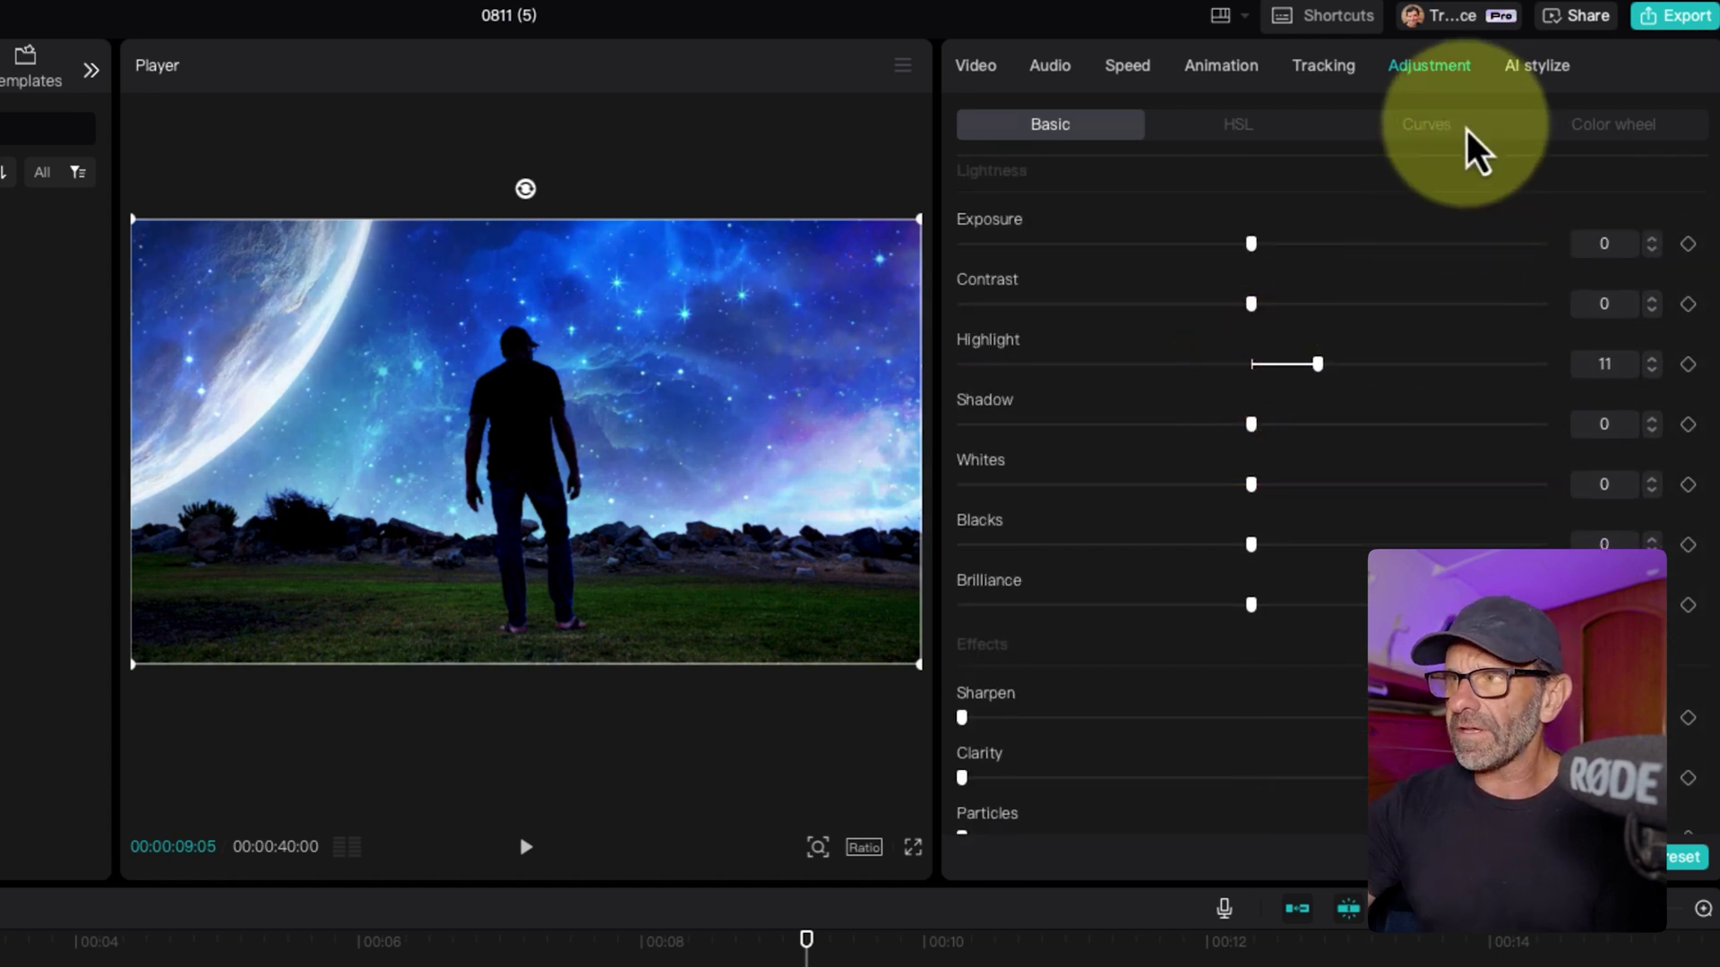
click(1426, 125)
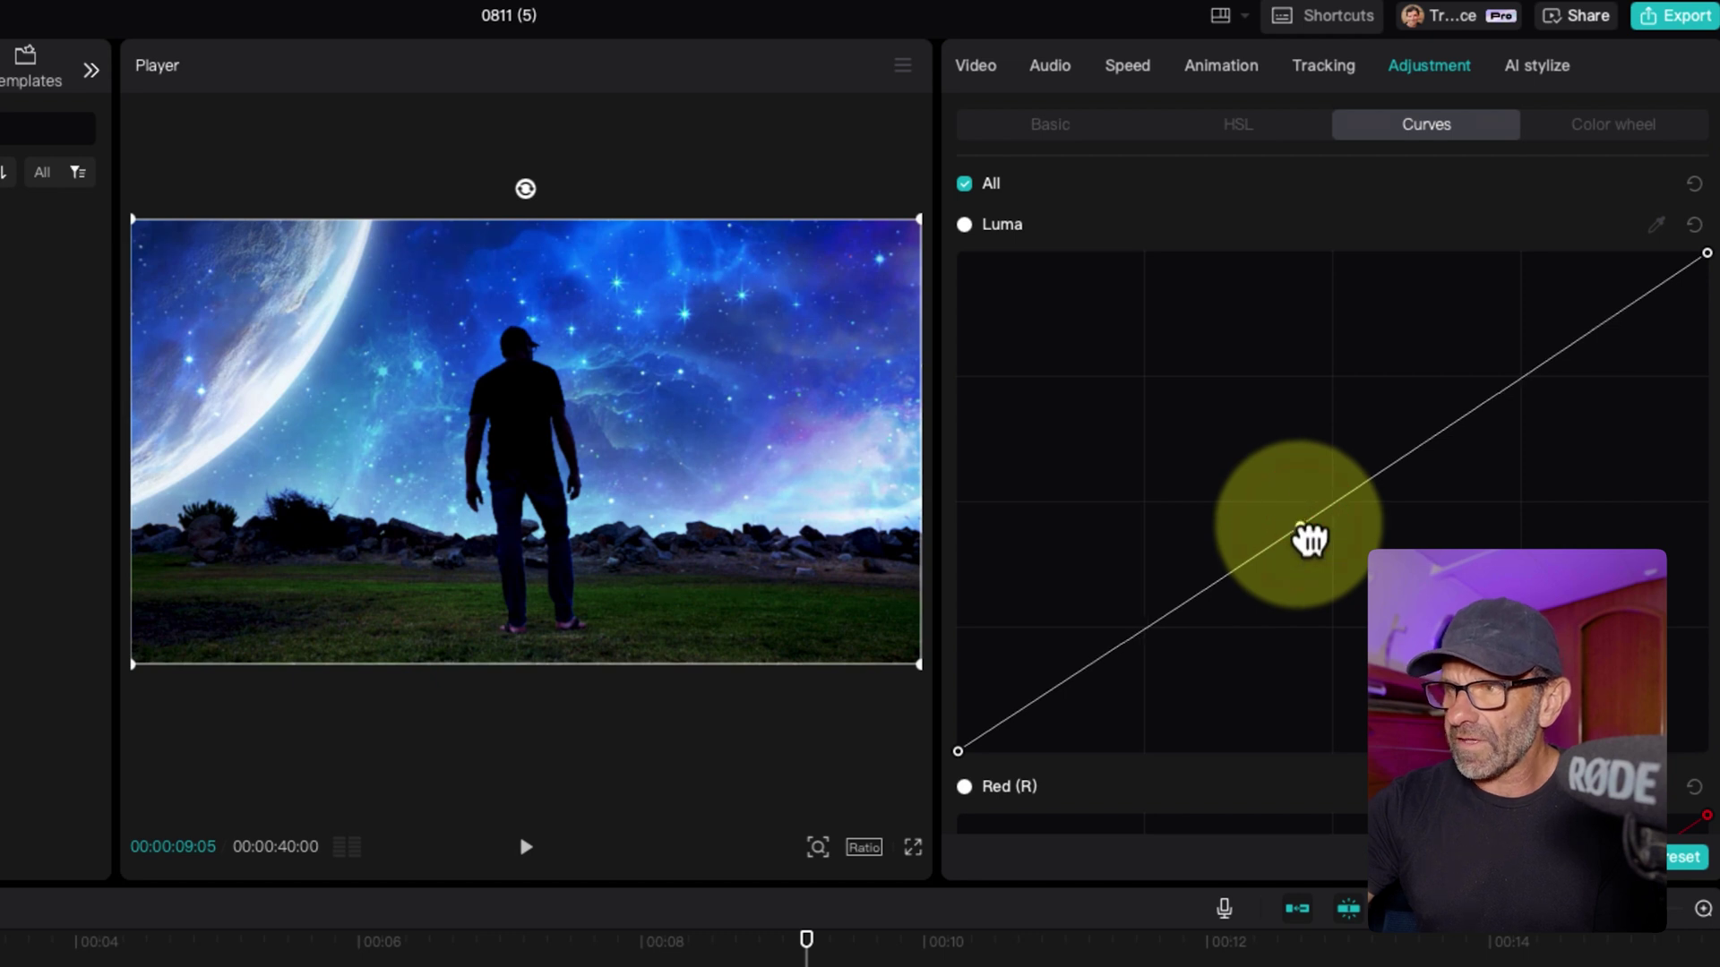
drag(1301, 529, 1287, 489)
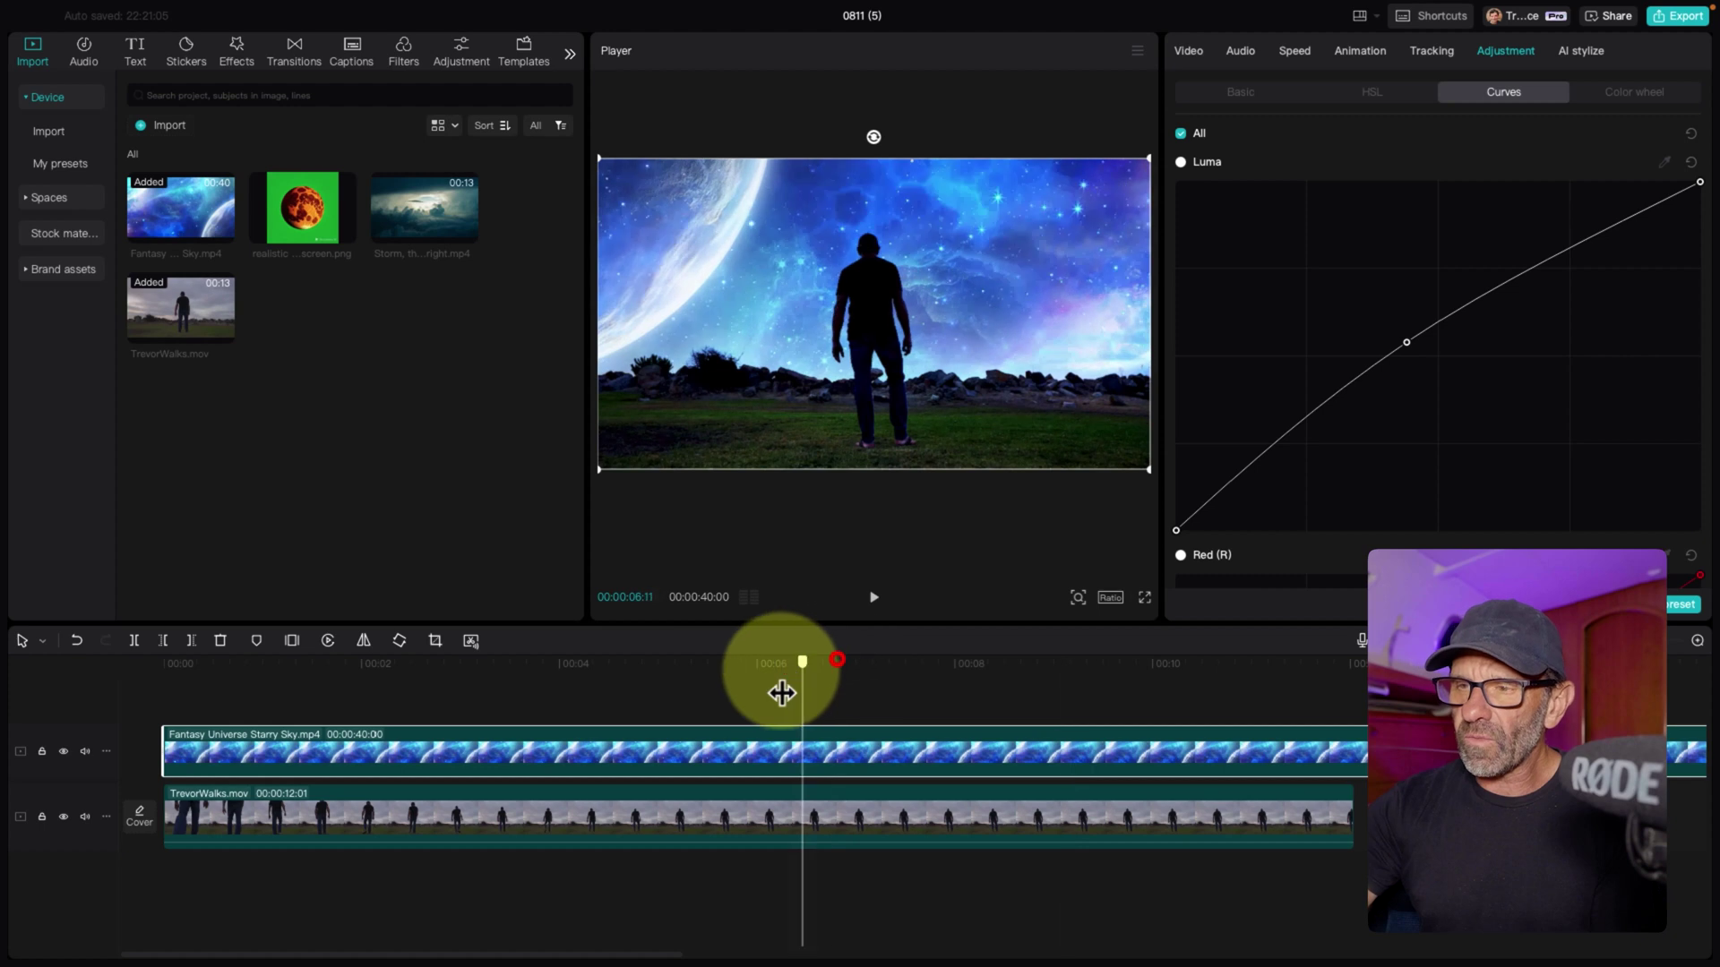
Preview the moon image and add it as a new top track at the timeline start
drag(185, 723, 494, 707)
click(308, 251)
click(299, 216)
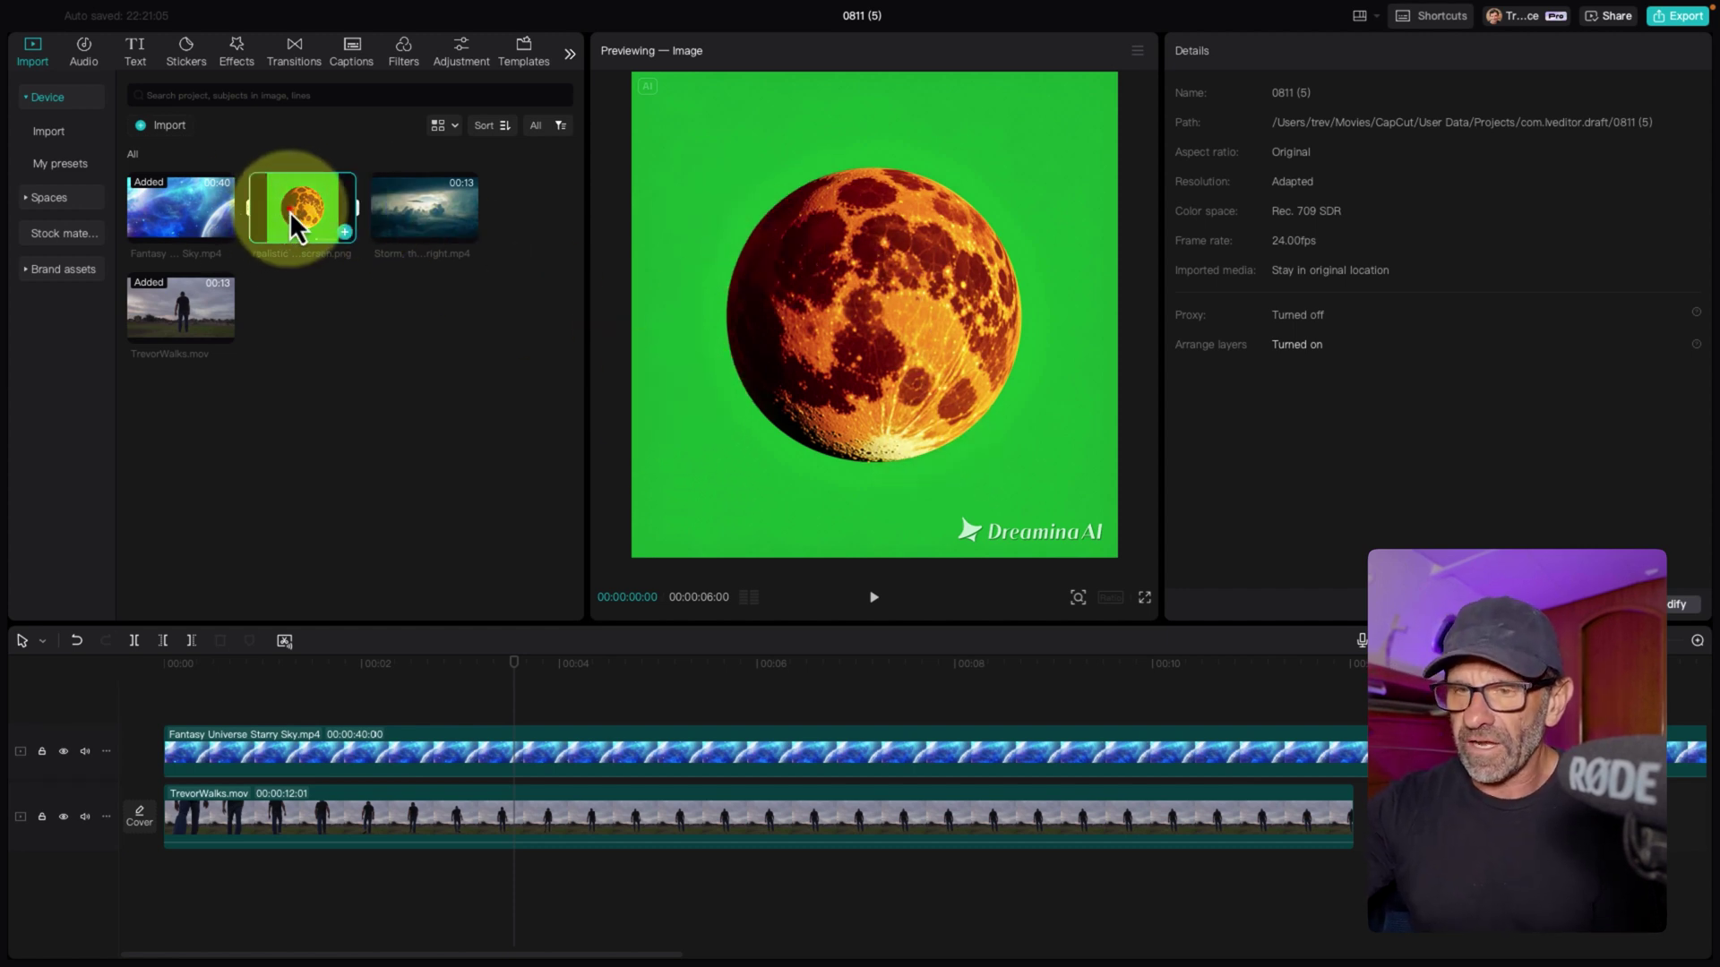
drag(288, 211, 170, 716)
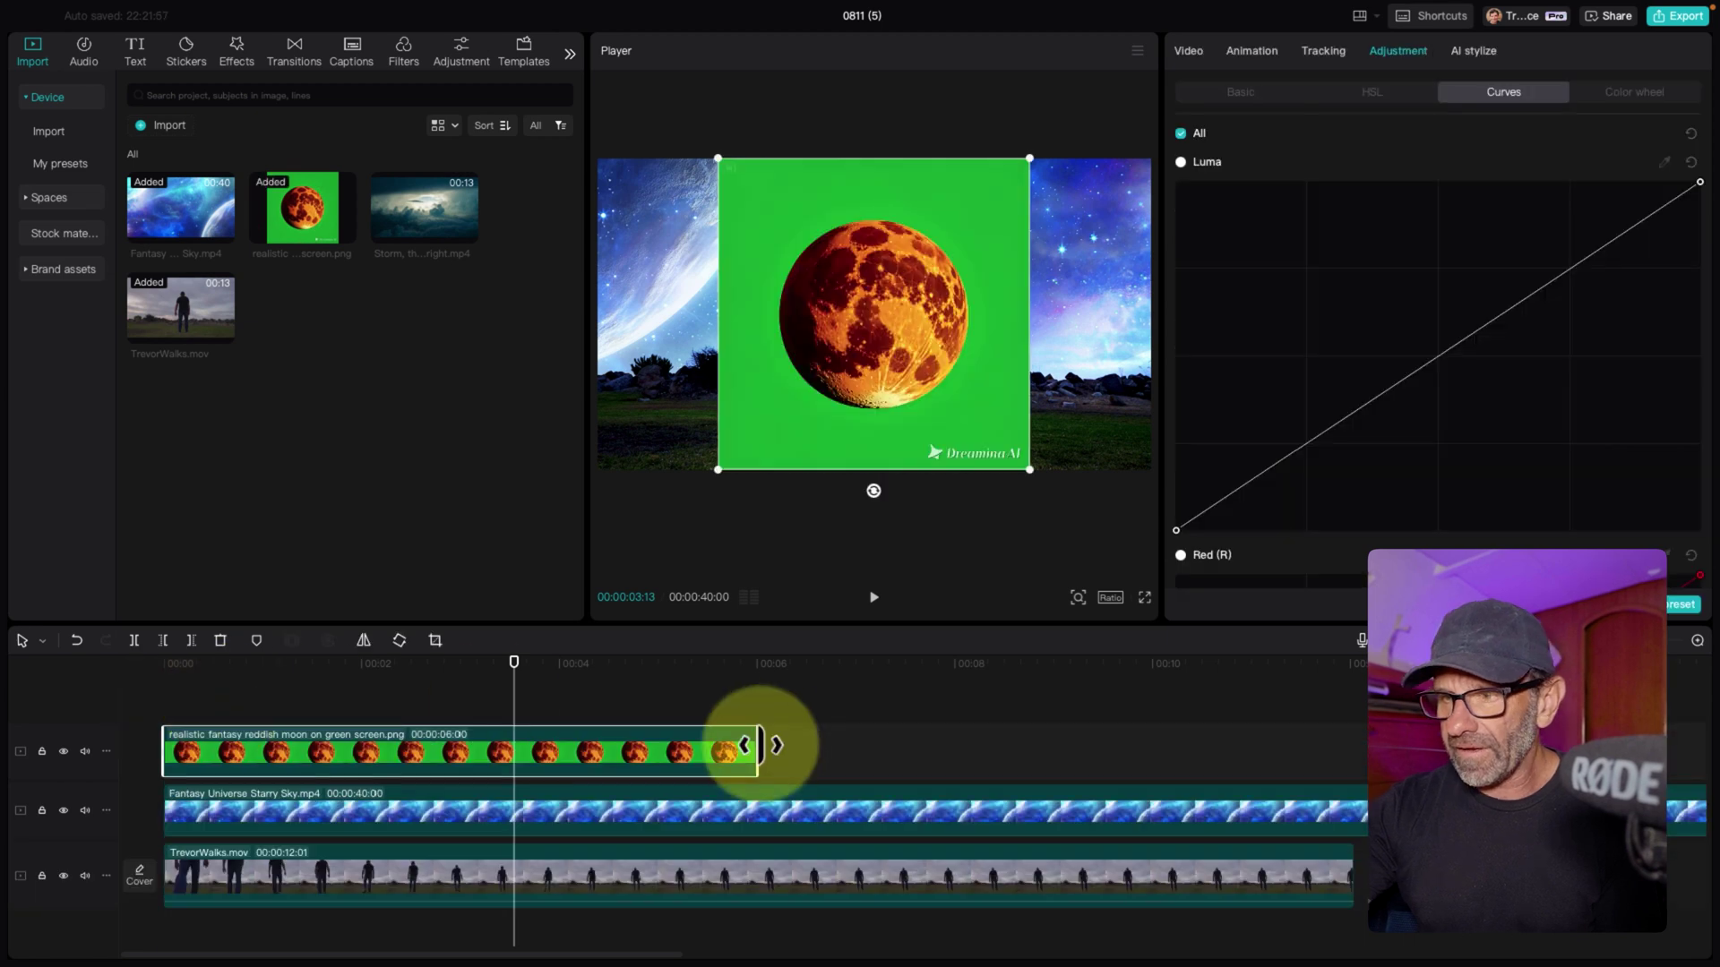
Extend the moon clip to 00:00:12:01 to match the TrevorWalks clip
drag(754, 743, 1348, 741)
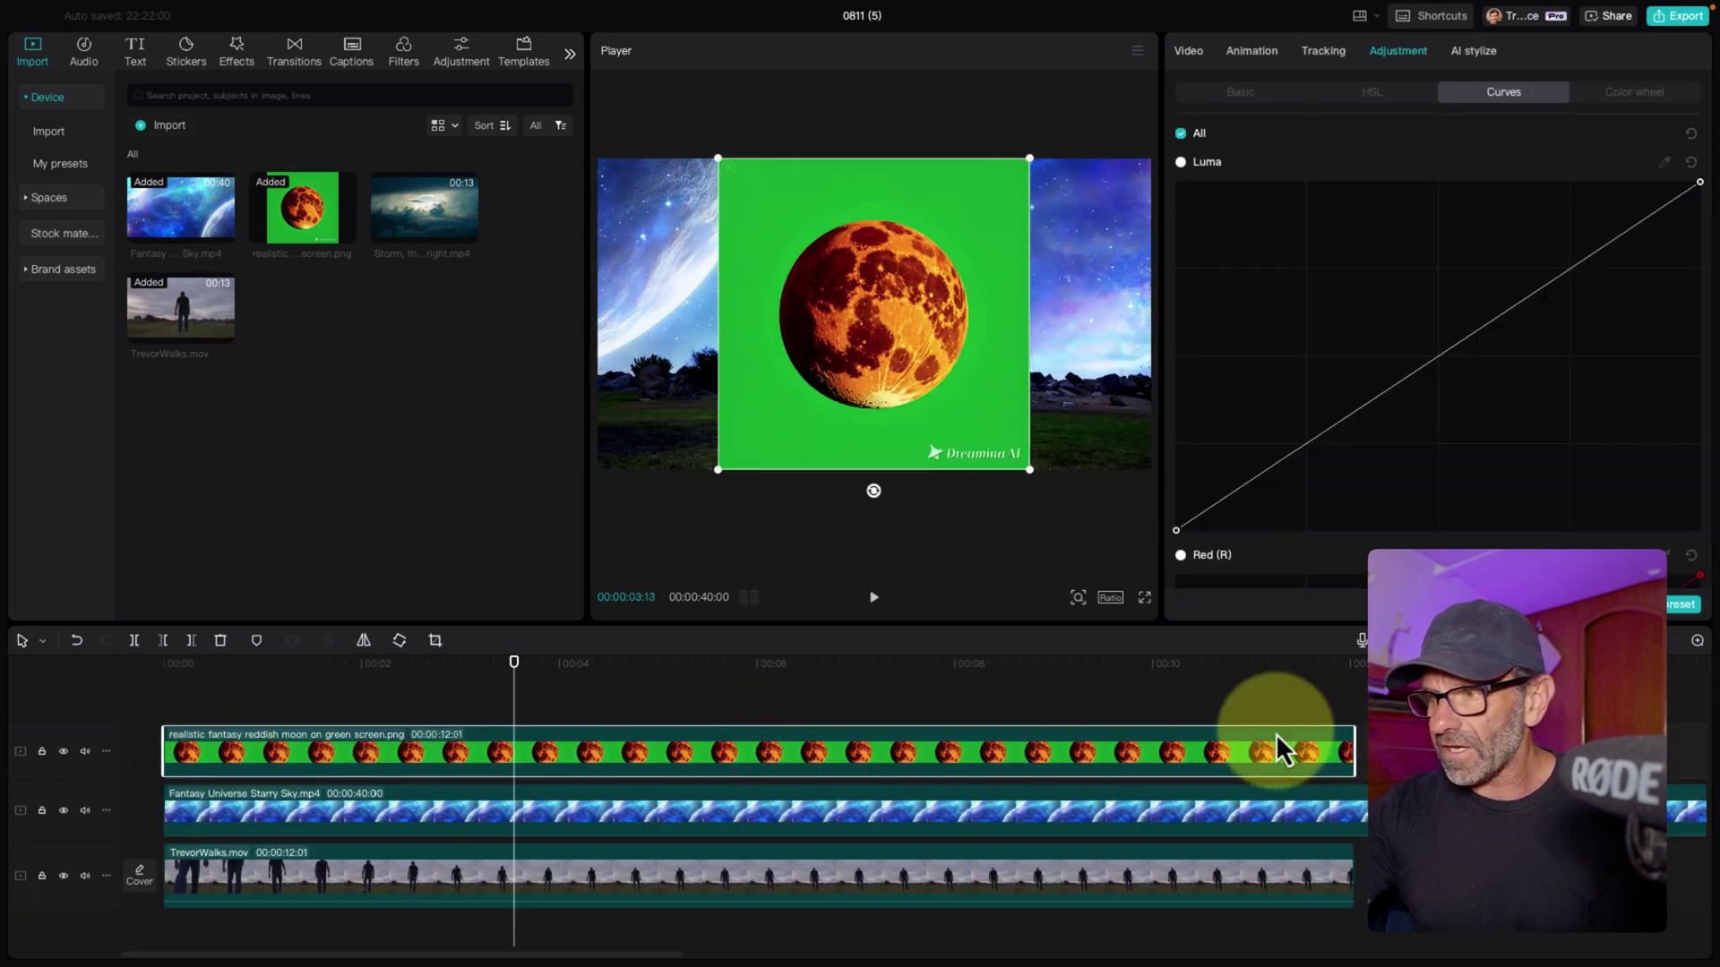
drag(1228, 672, 790, 660)
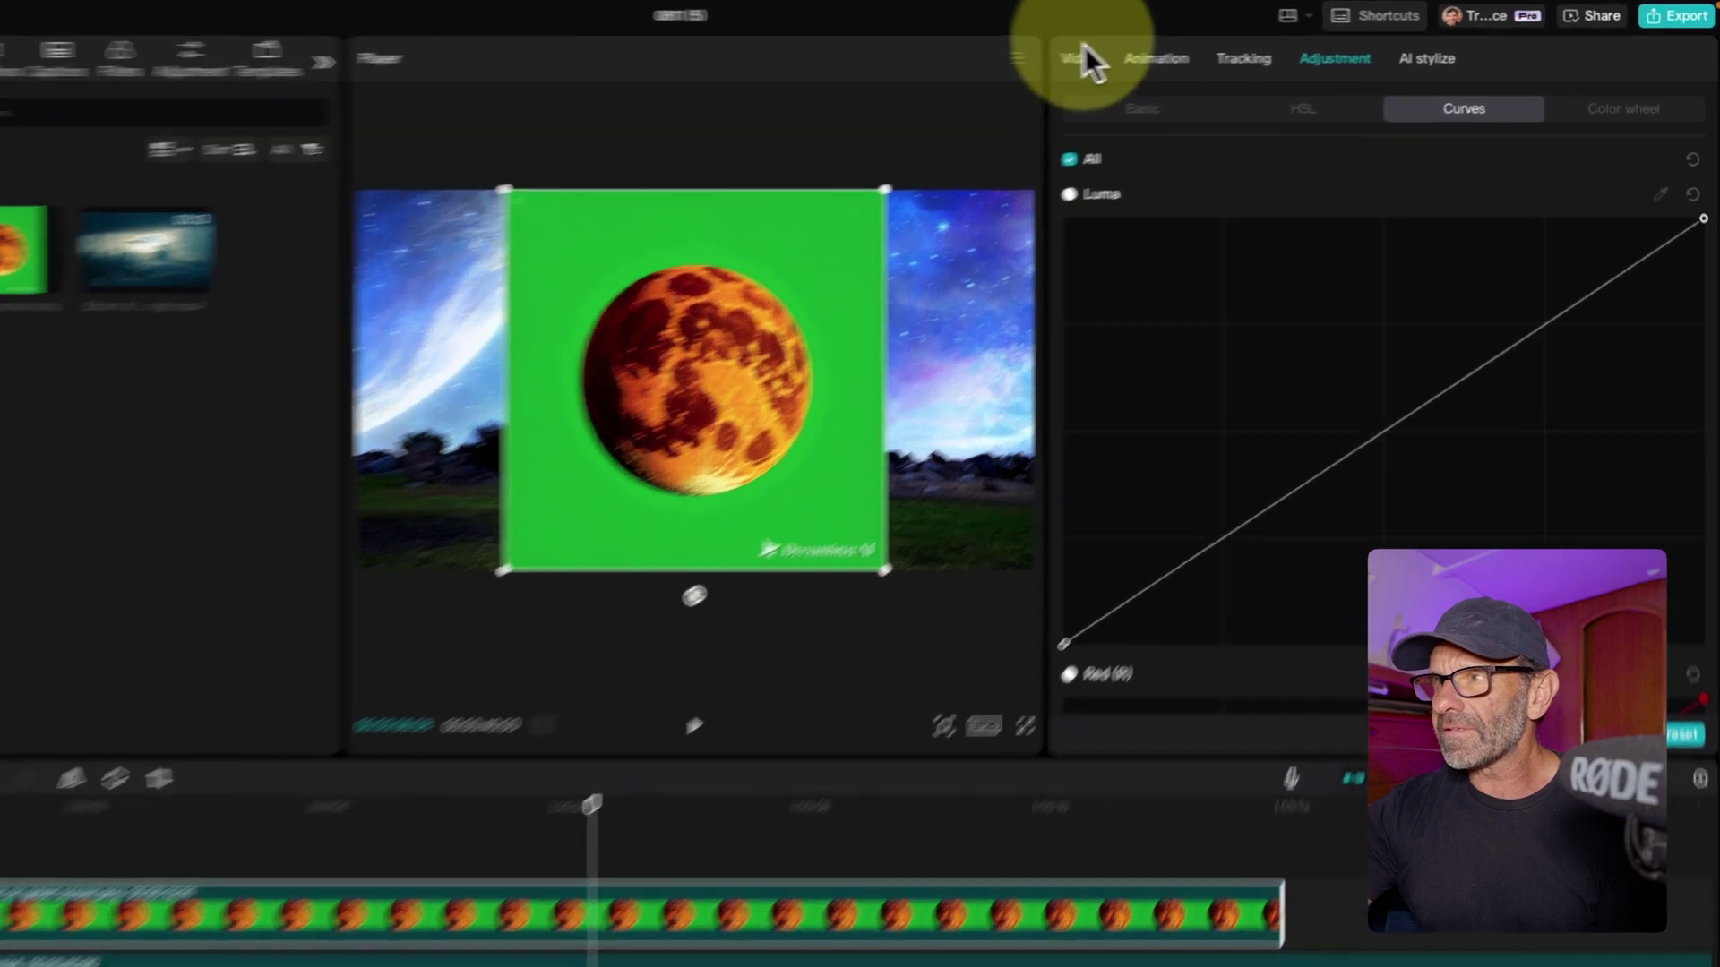
click(1191, 50)
Remove the moon's green background with Chroma key, picking the green after trying Auto removal
click(1349, 90)
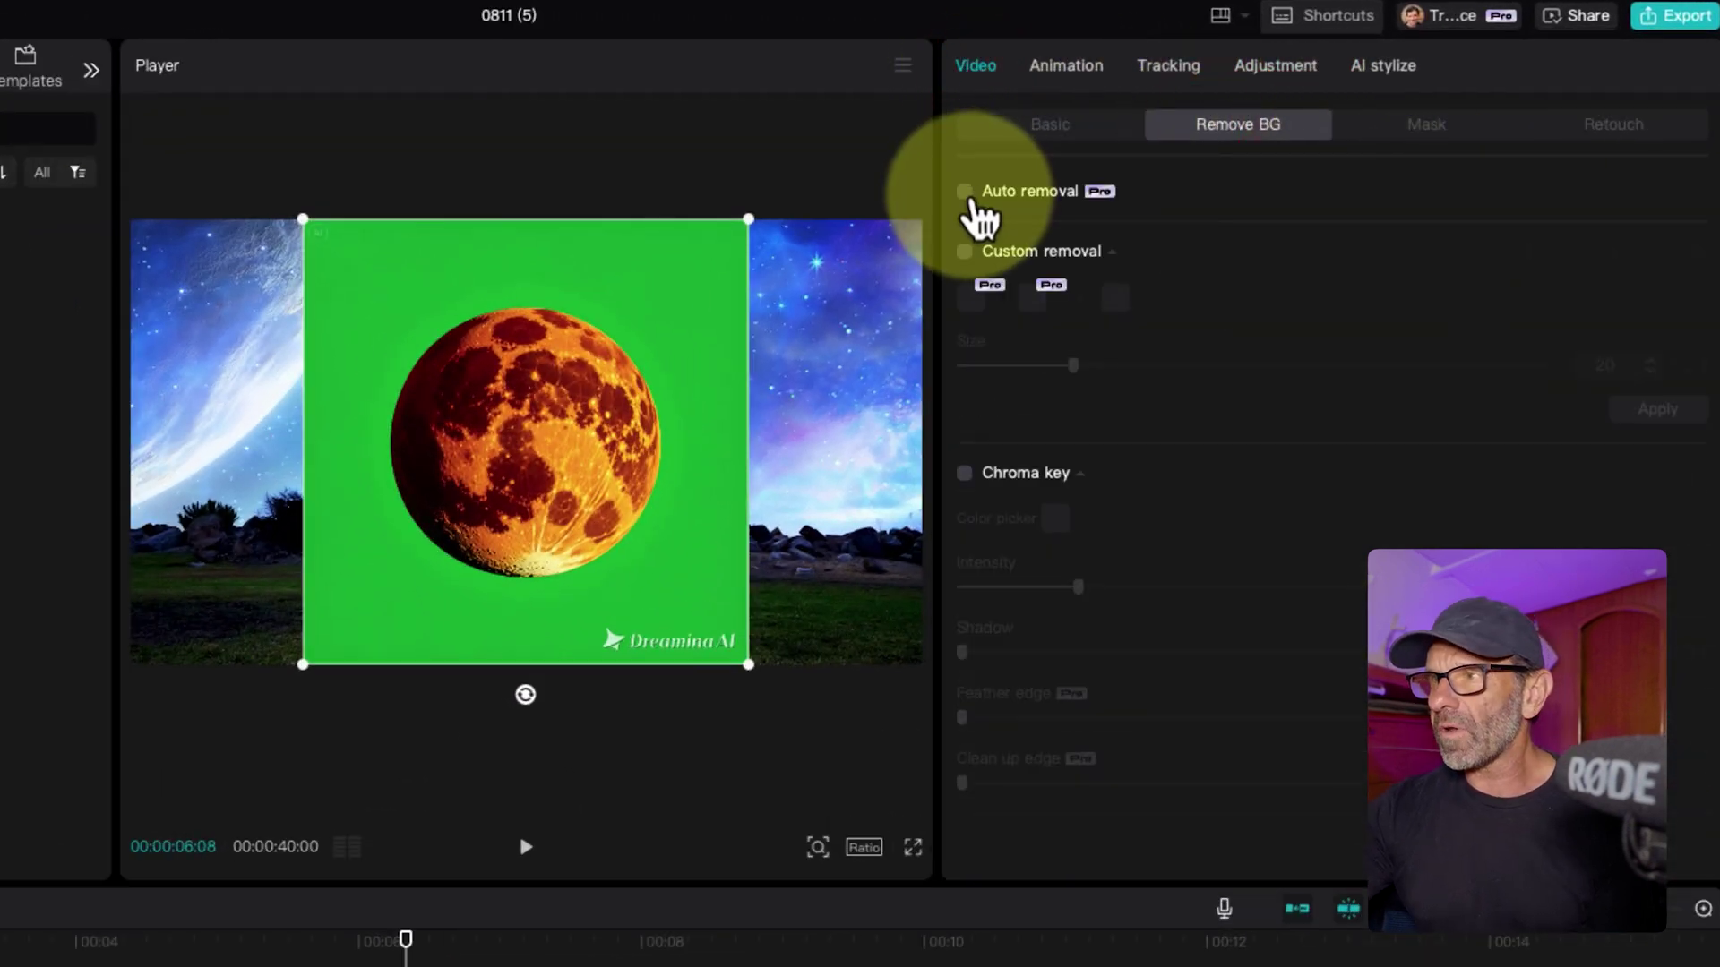
click(965, 192)
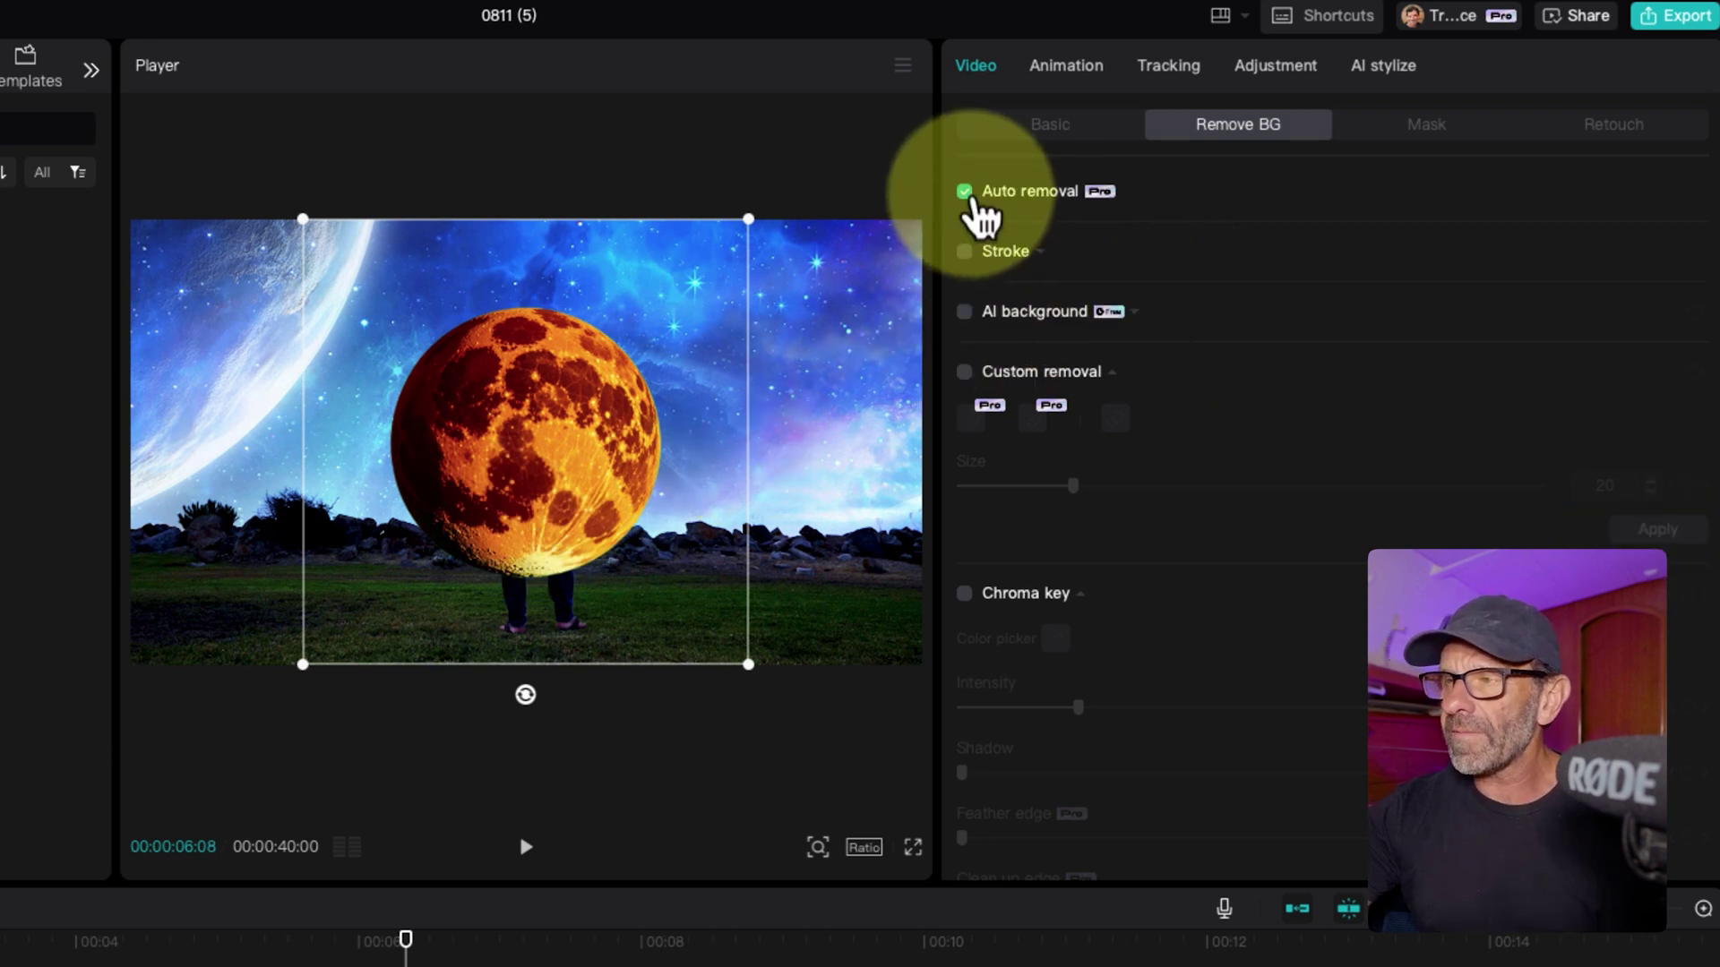
click(966, 192)
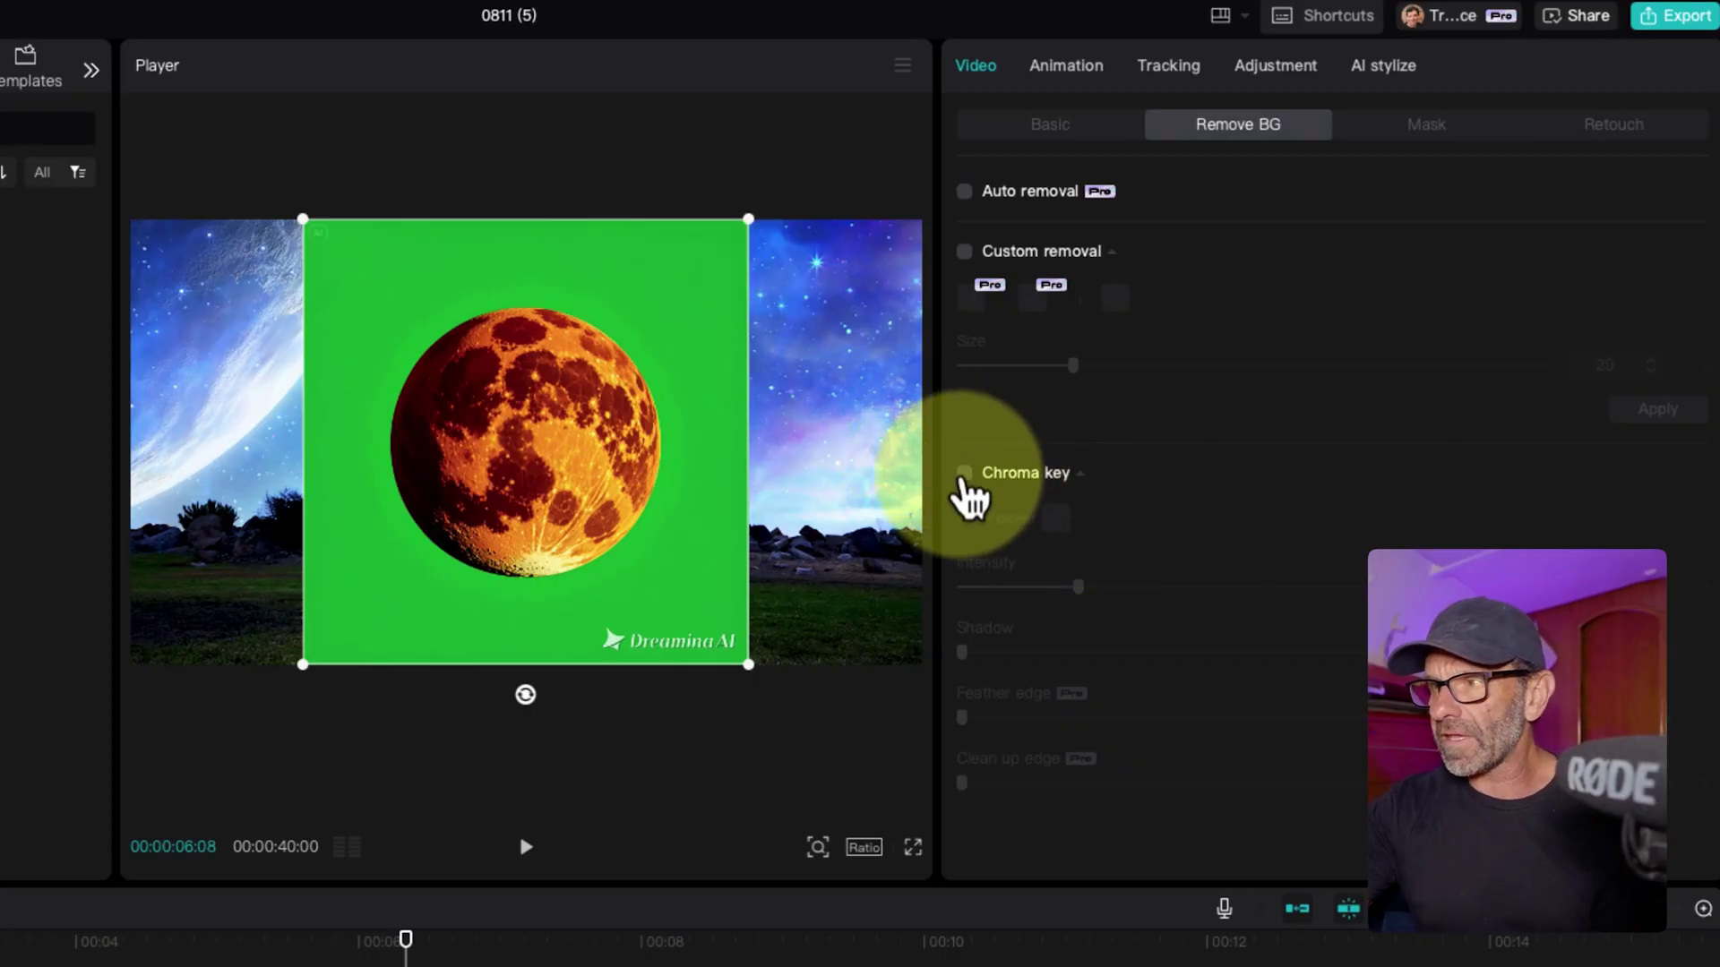
click(1056, 517)
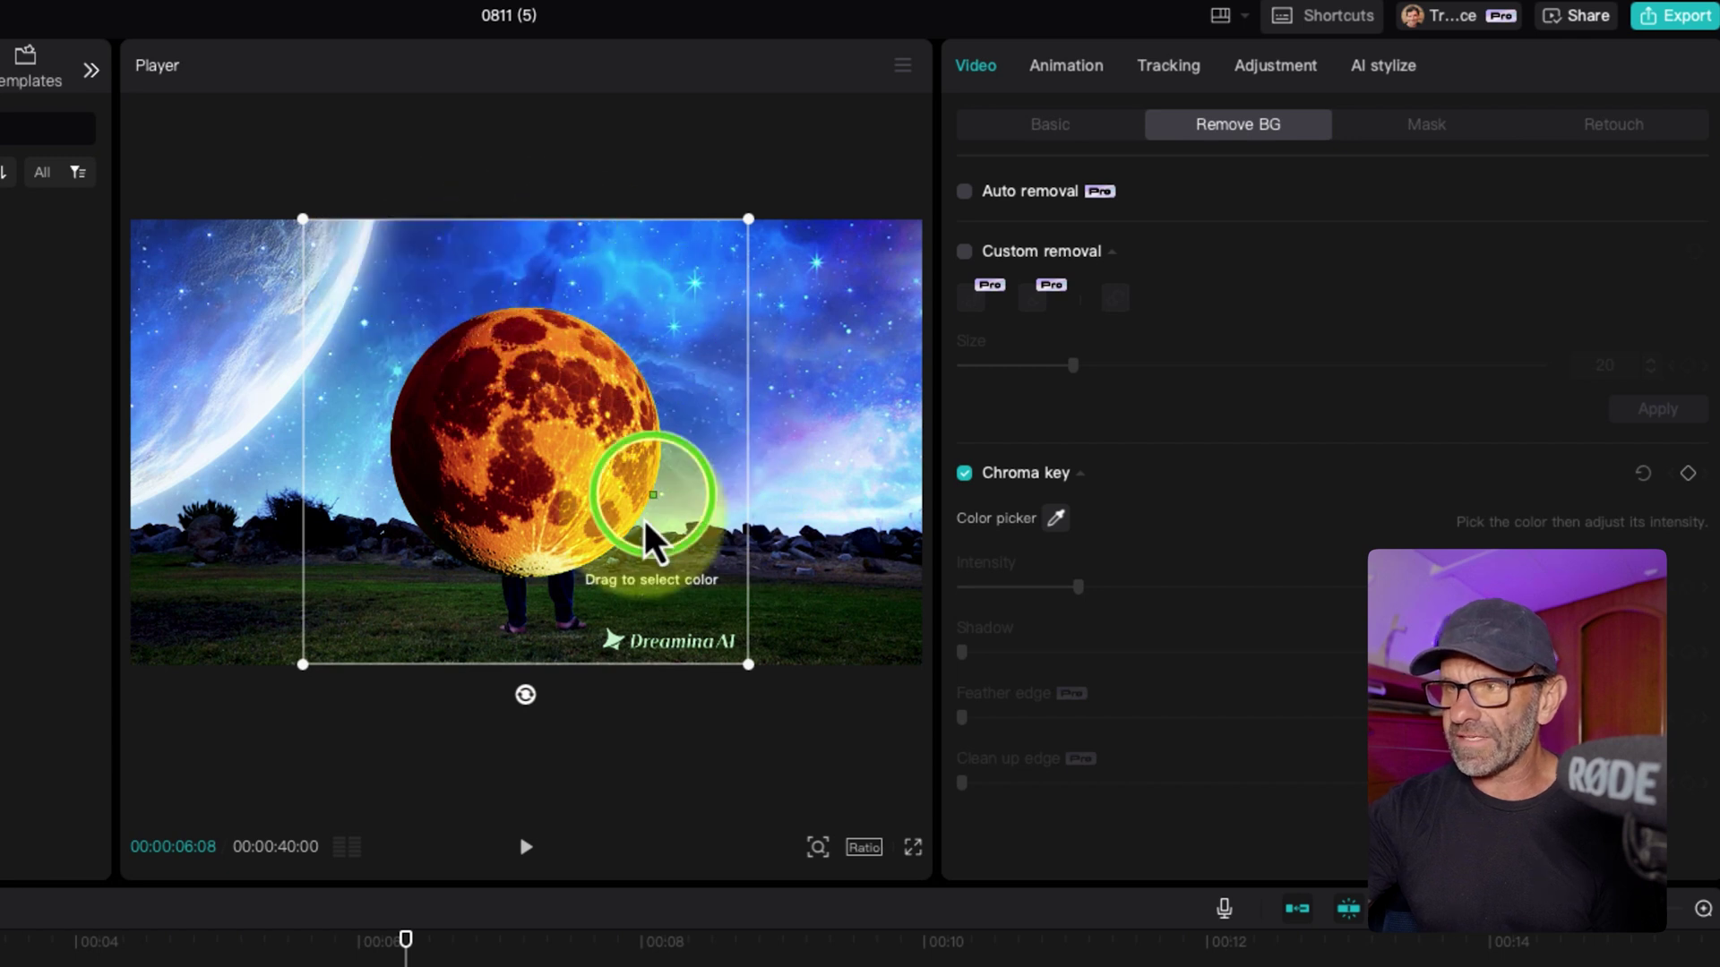
click(674, 292)
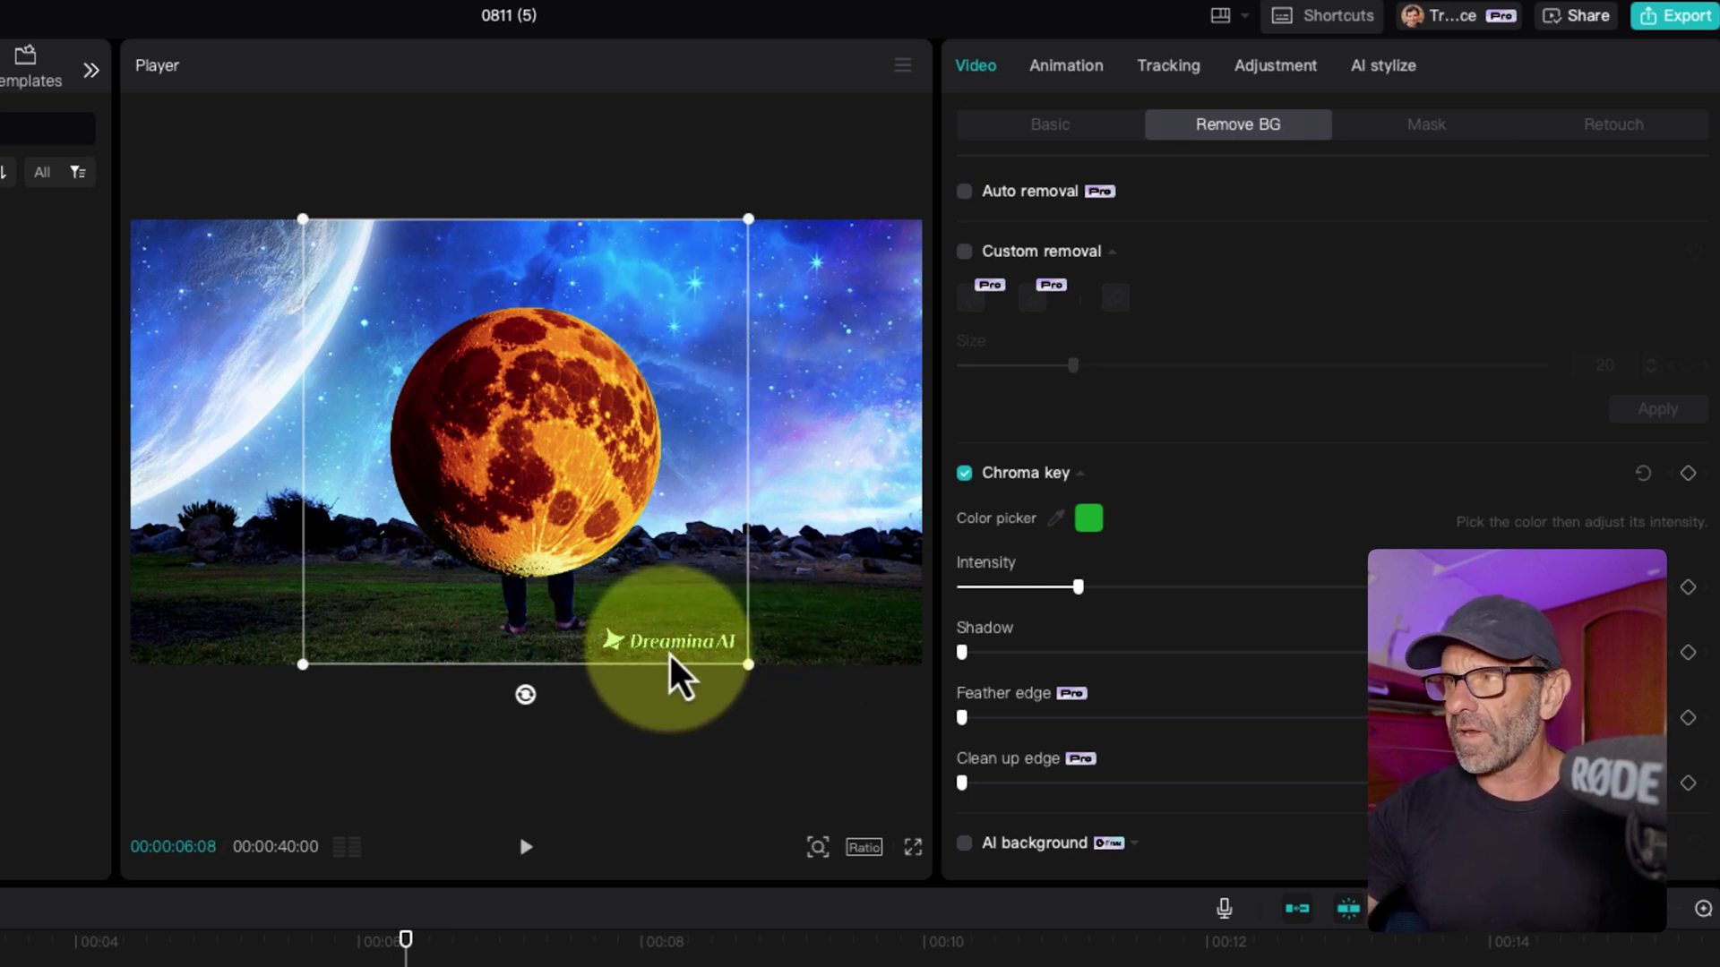
Apply a Circle mask to the moon, sized 1356 to match its round edge
click(1425, 126)
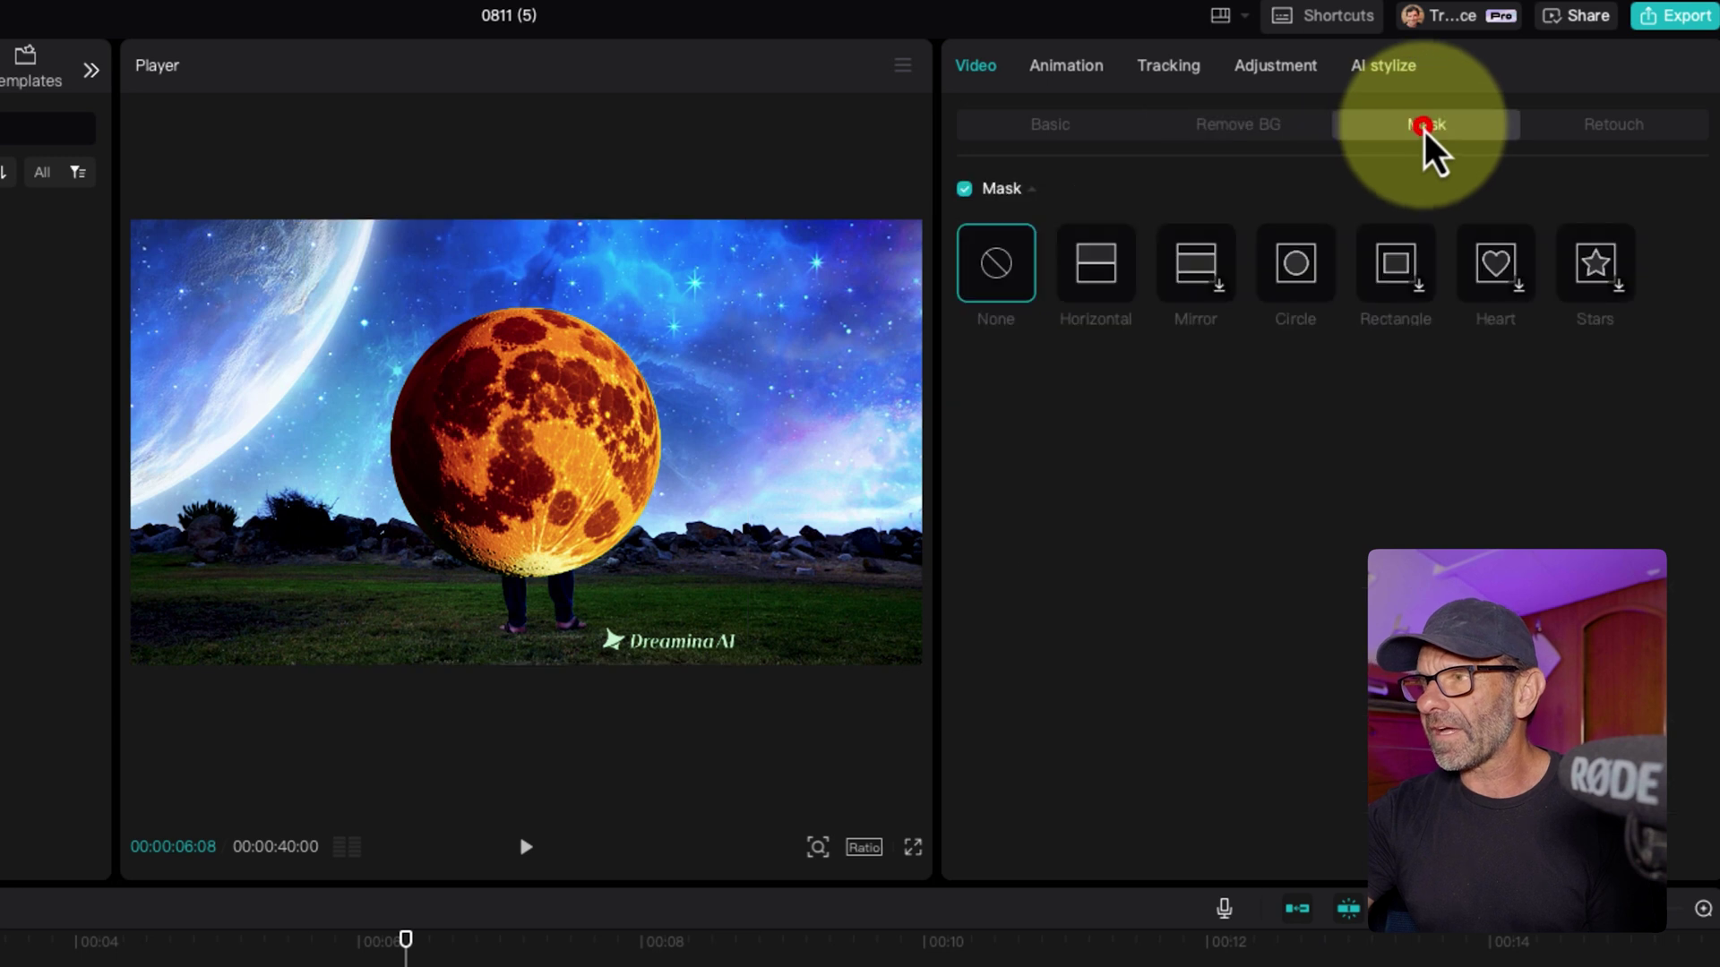
click(1295, 266)
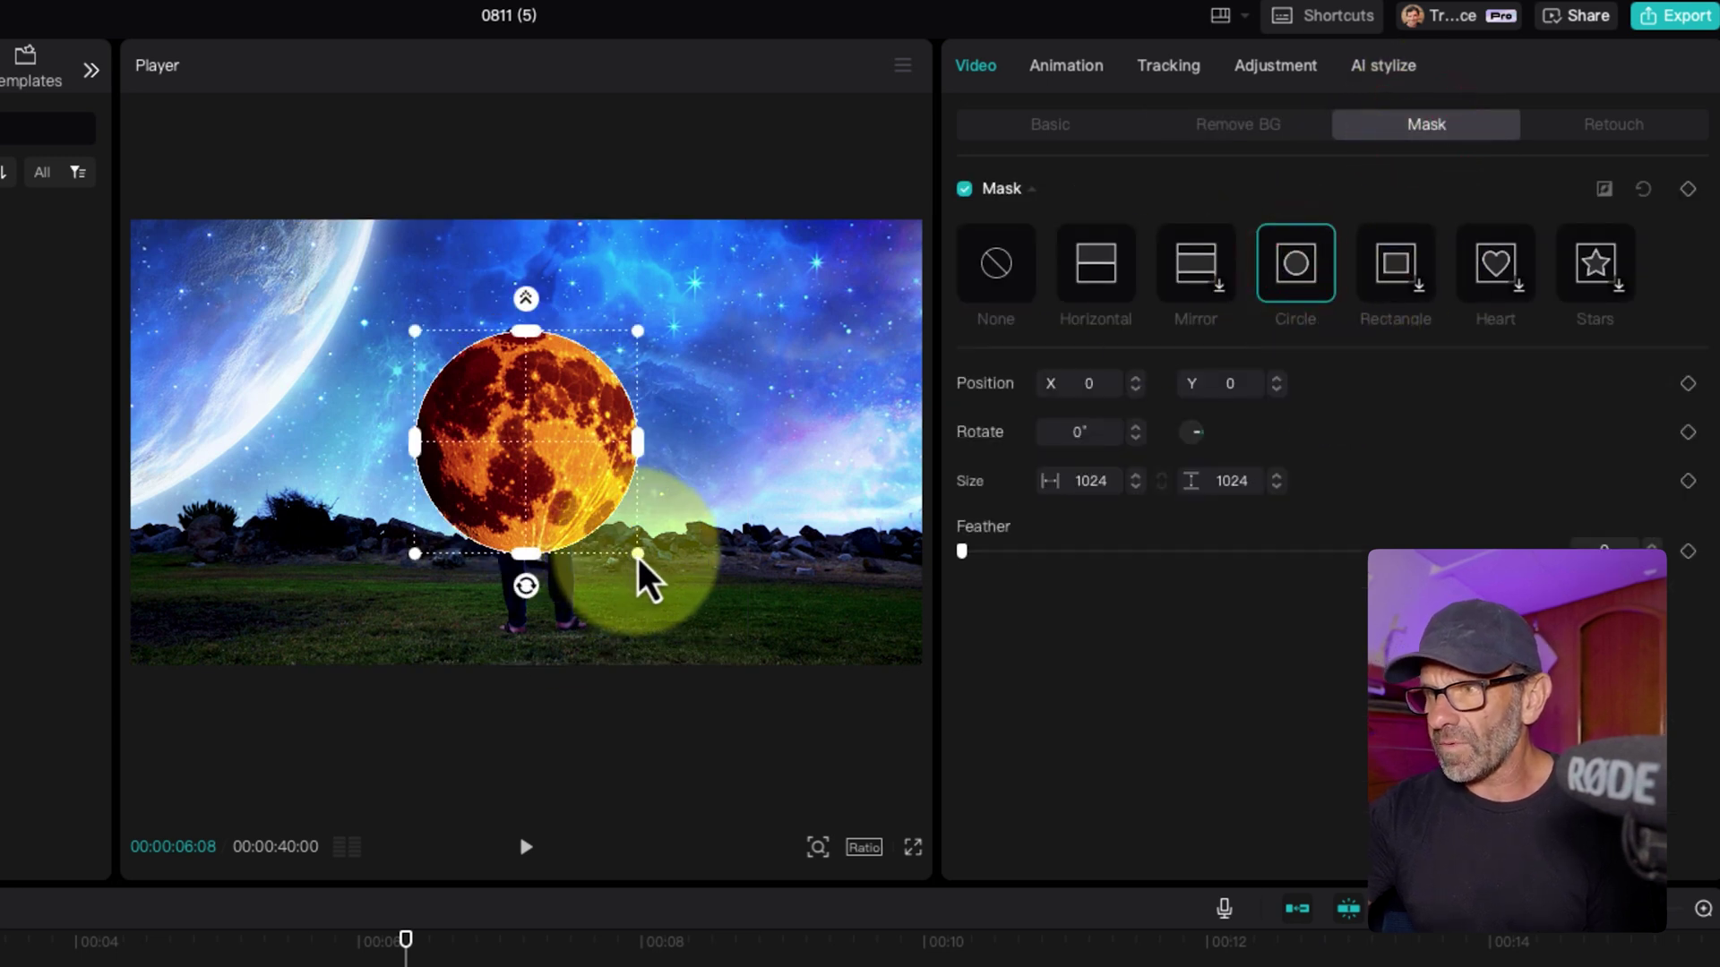
drag(638, 555, 701, 575)
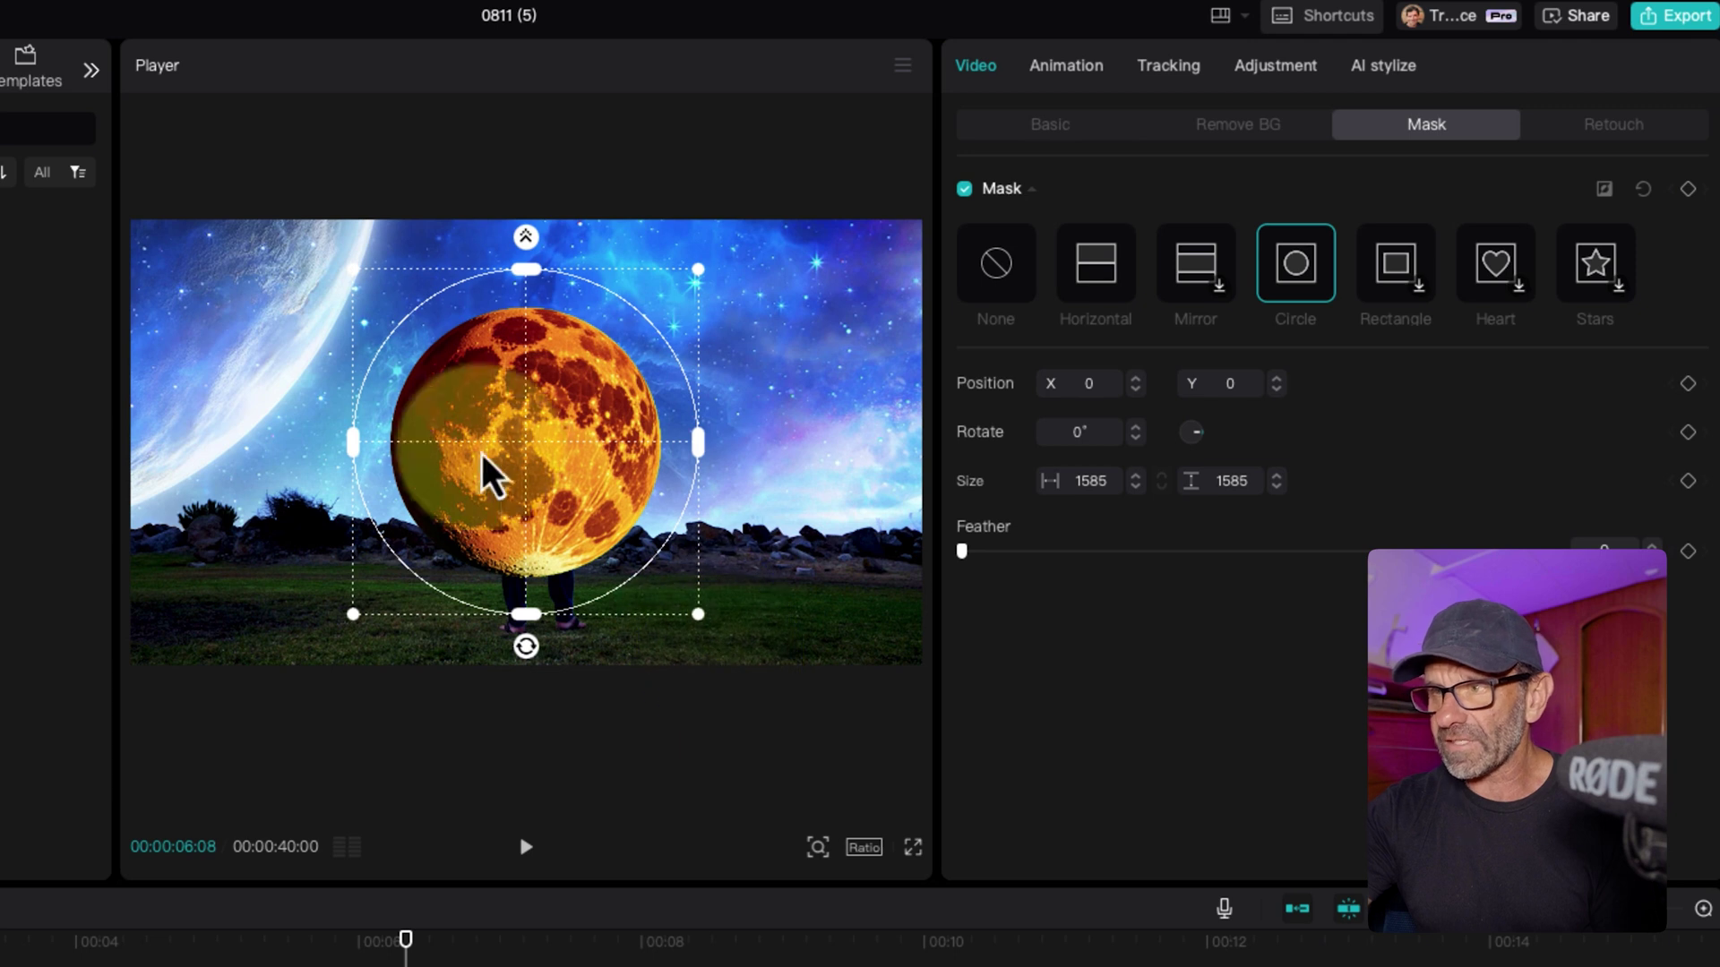
mouse_move(700, 617)
mouse_down()
mouse_move(659, 586)
mouse_move(674, 604)
mouse_up()
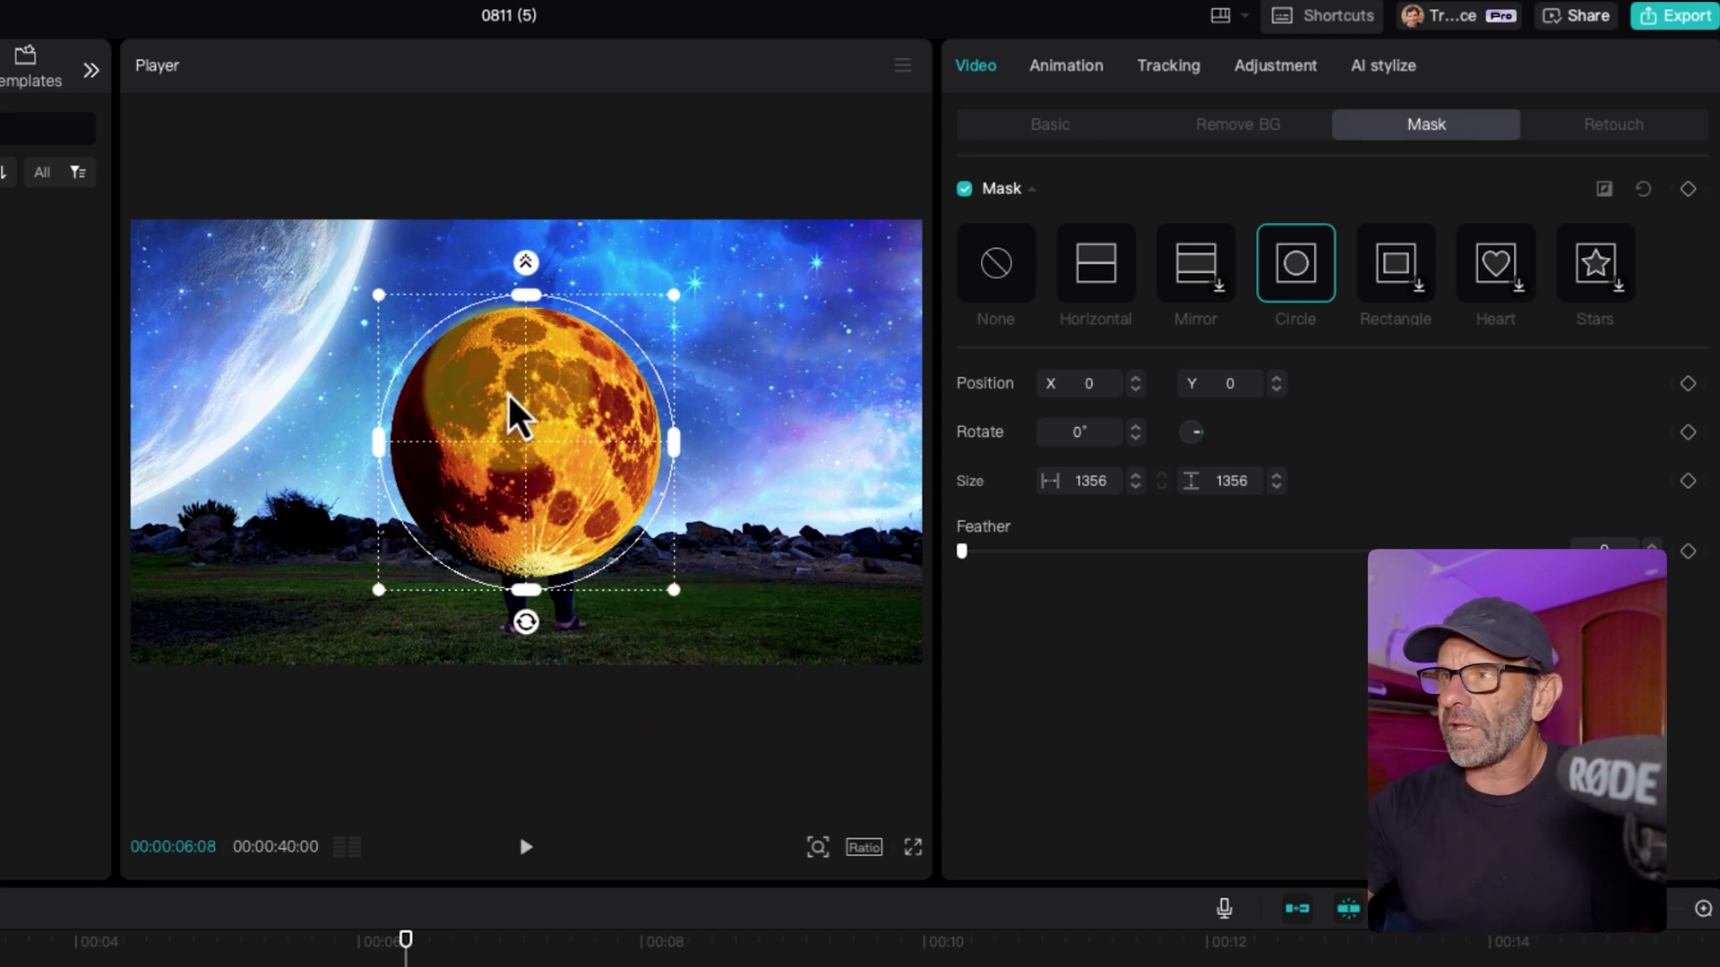
Set the moon's Temp to -50, Saturation -20, Highlight -22 and Shadow -25
click(1299, 65)
click(1054, 125)
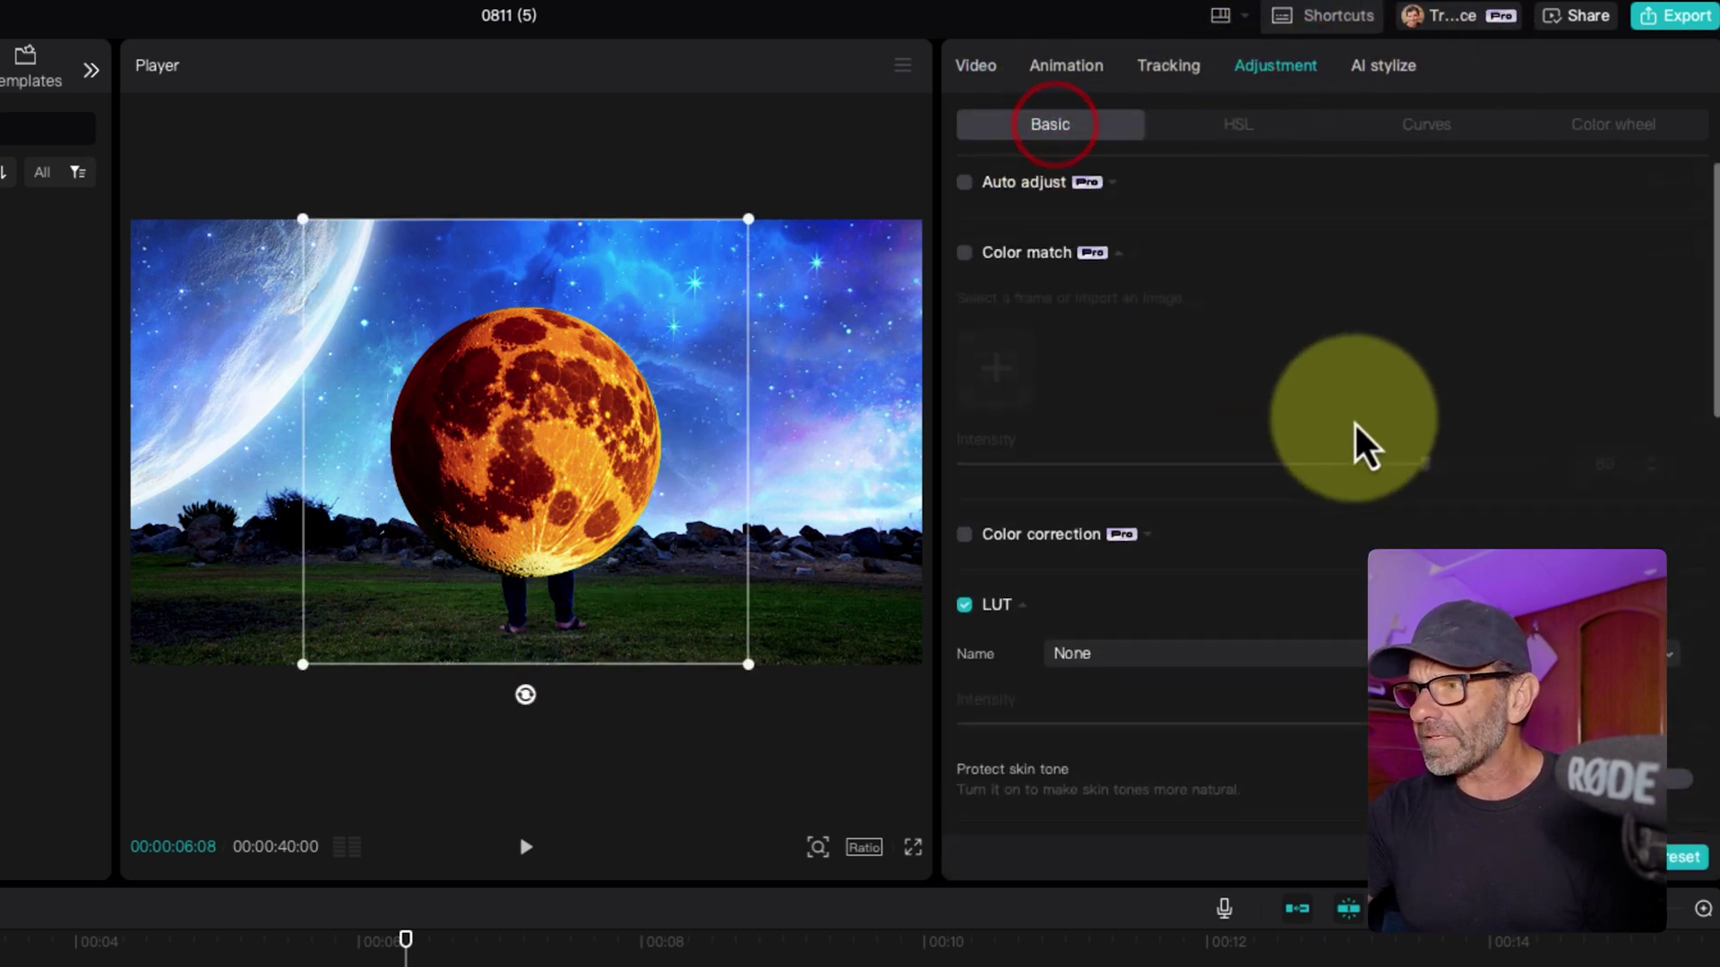
scroll(1356, 425, down, 5)
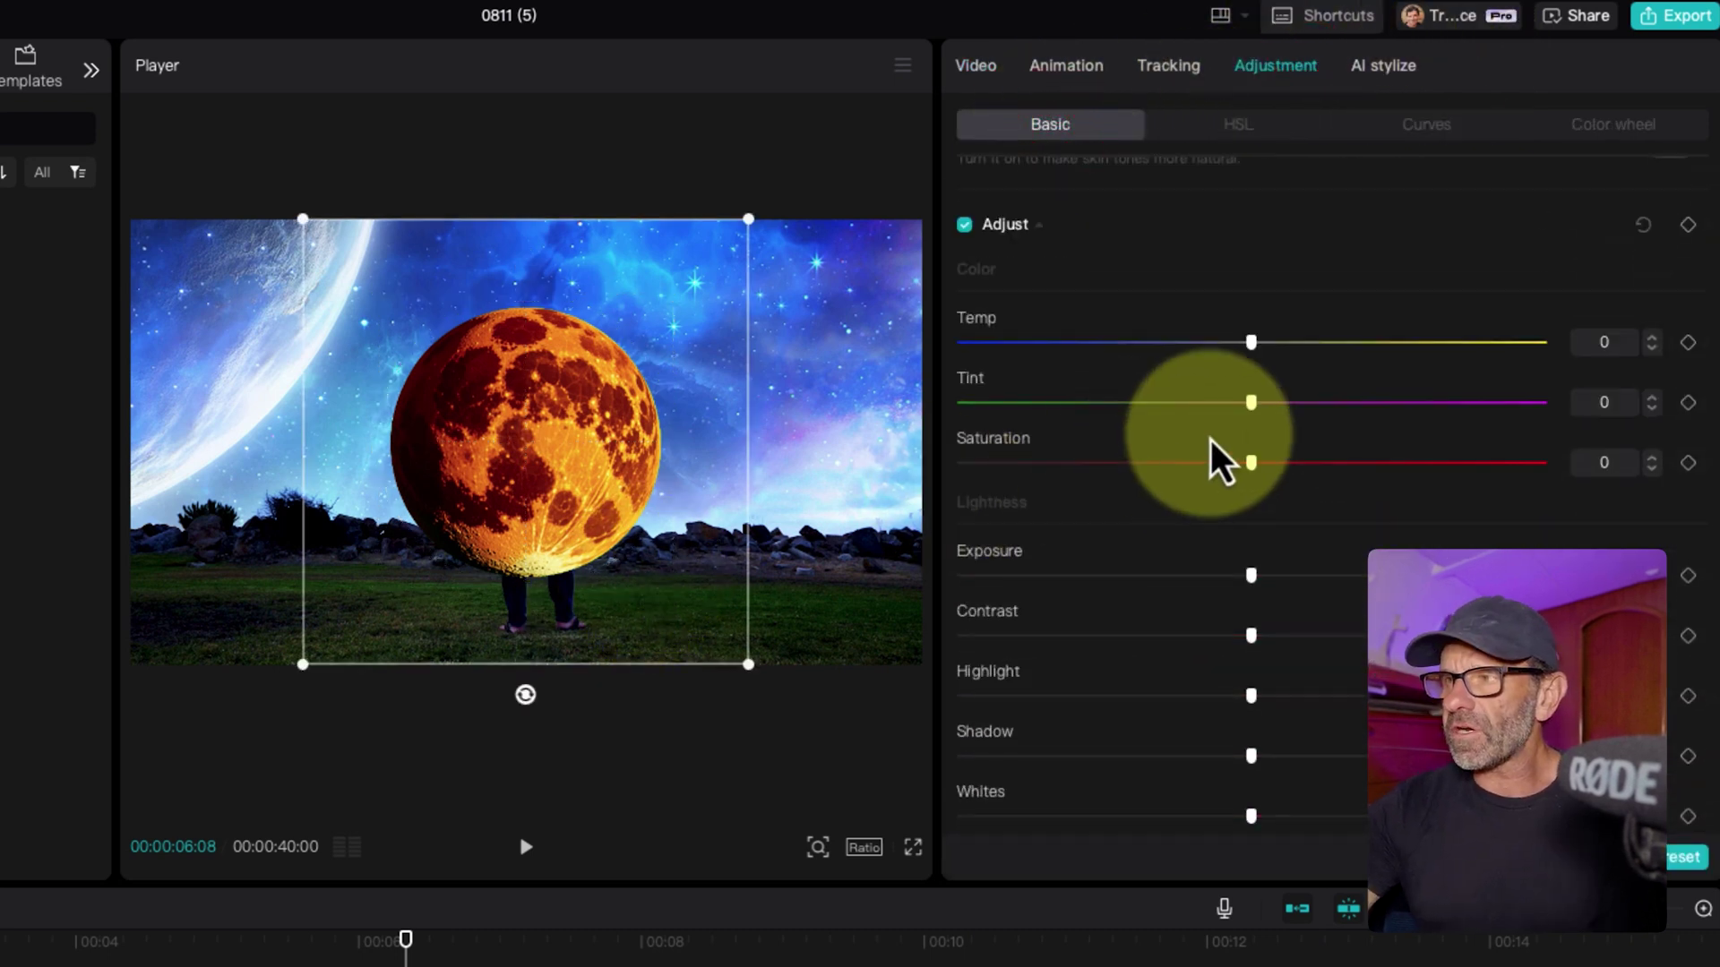
drag(1255, 348, 930, 352)
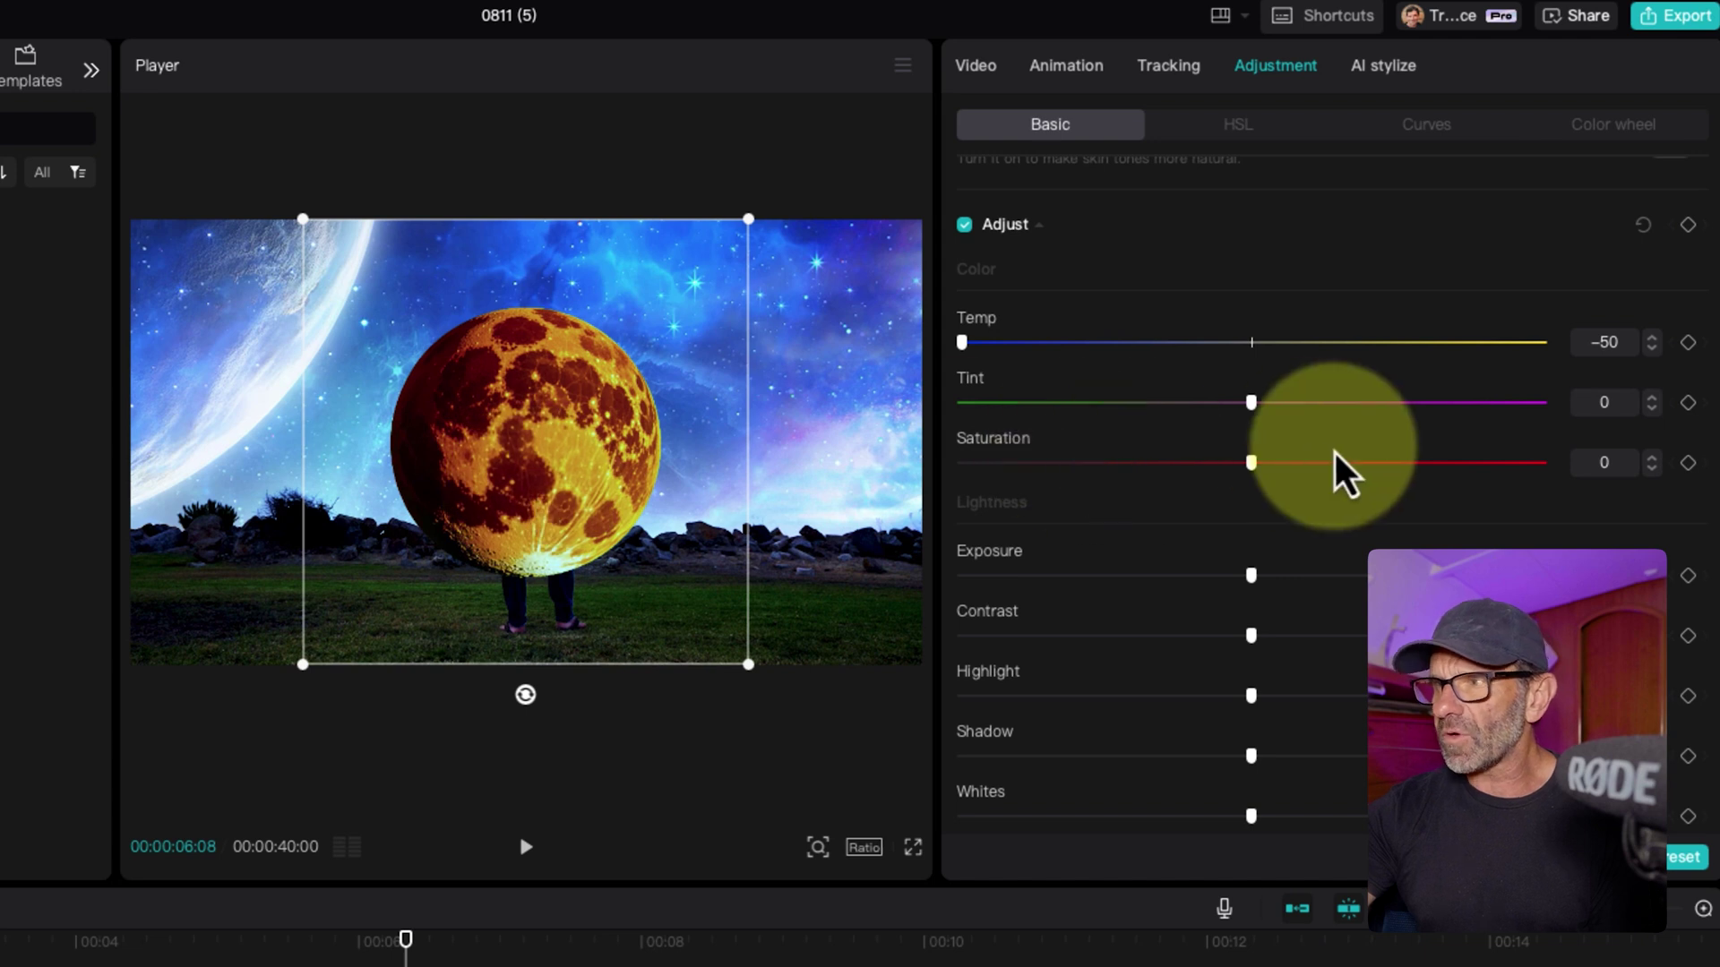
drag(1249, 464, 1134, 473)
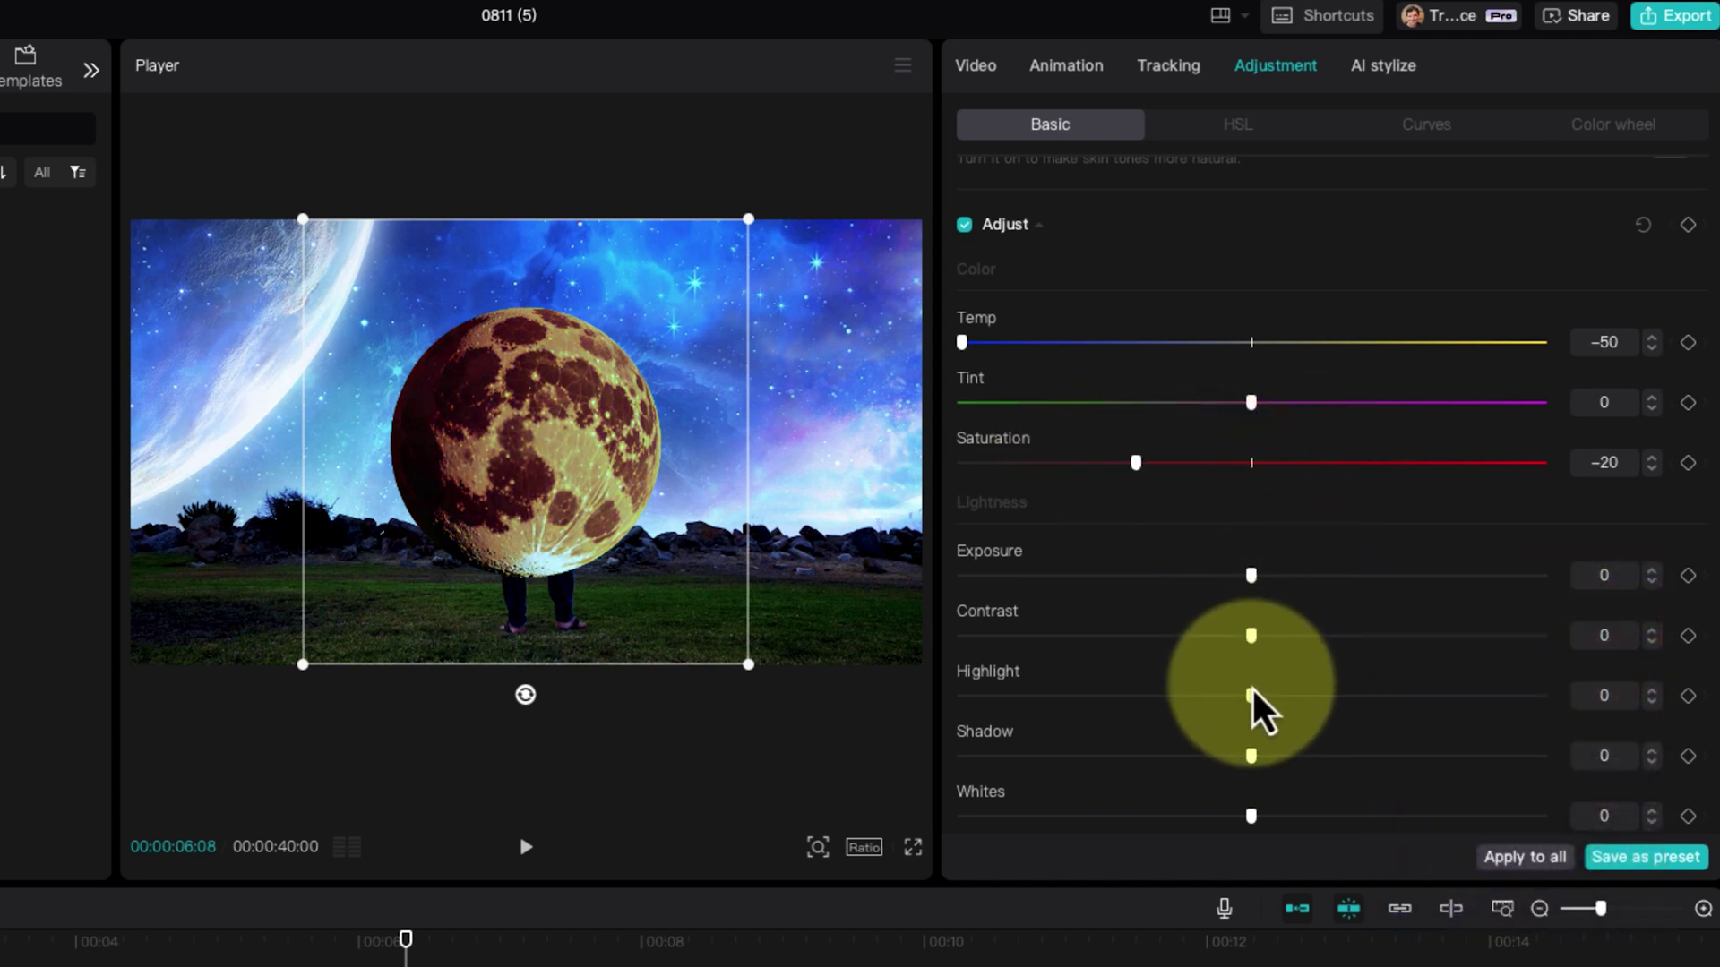
drag(1249, 692, 1124, 696)
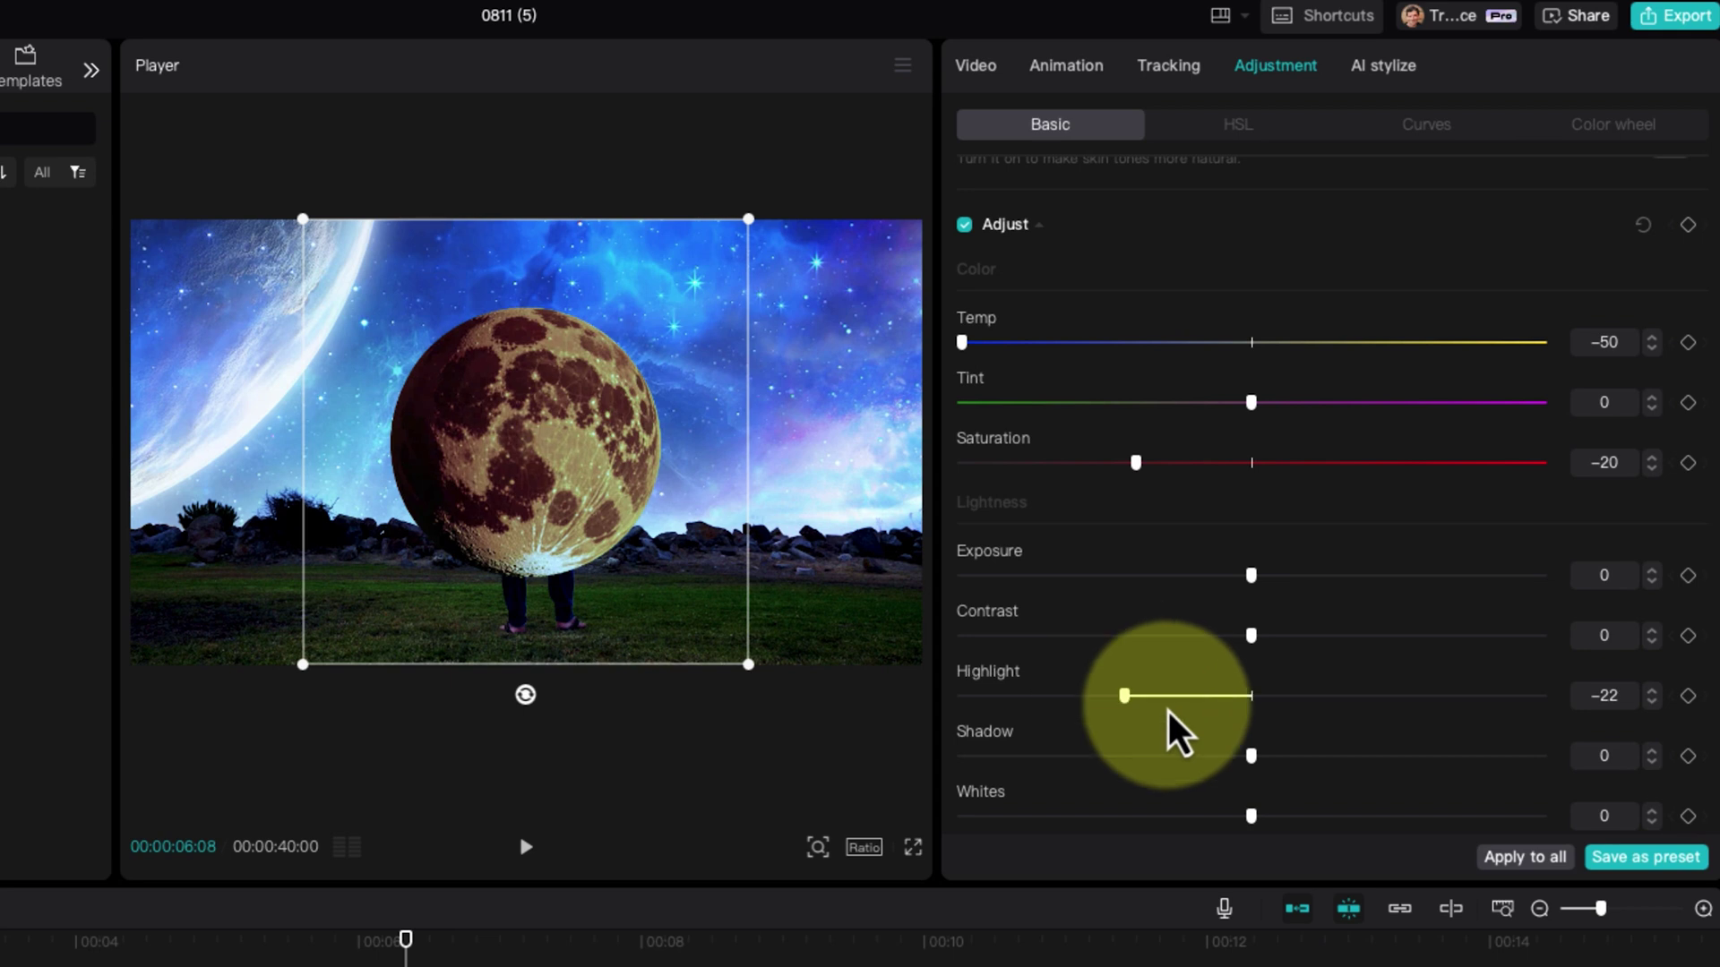
drag(1252, 755, 1104, 740)
Lower the moon's Blacks to -9 and Whites to -11
scroll(1252, 658, down, 3)
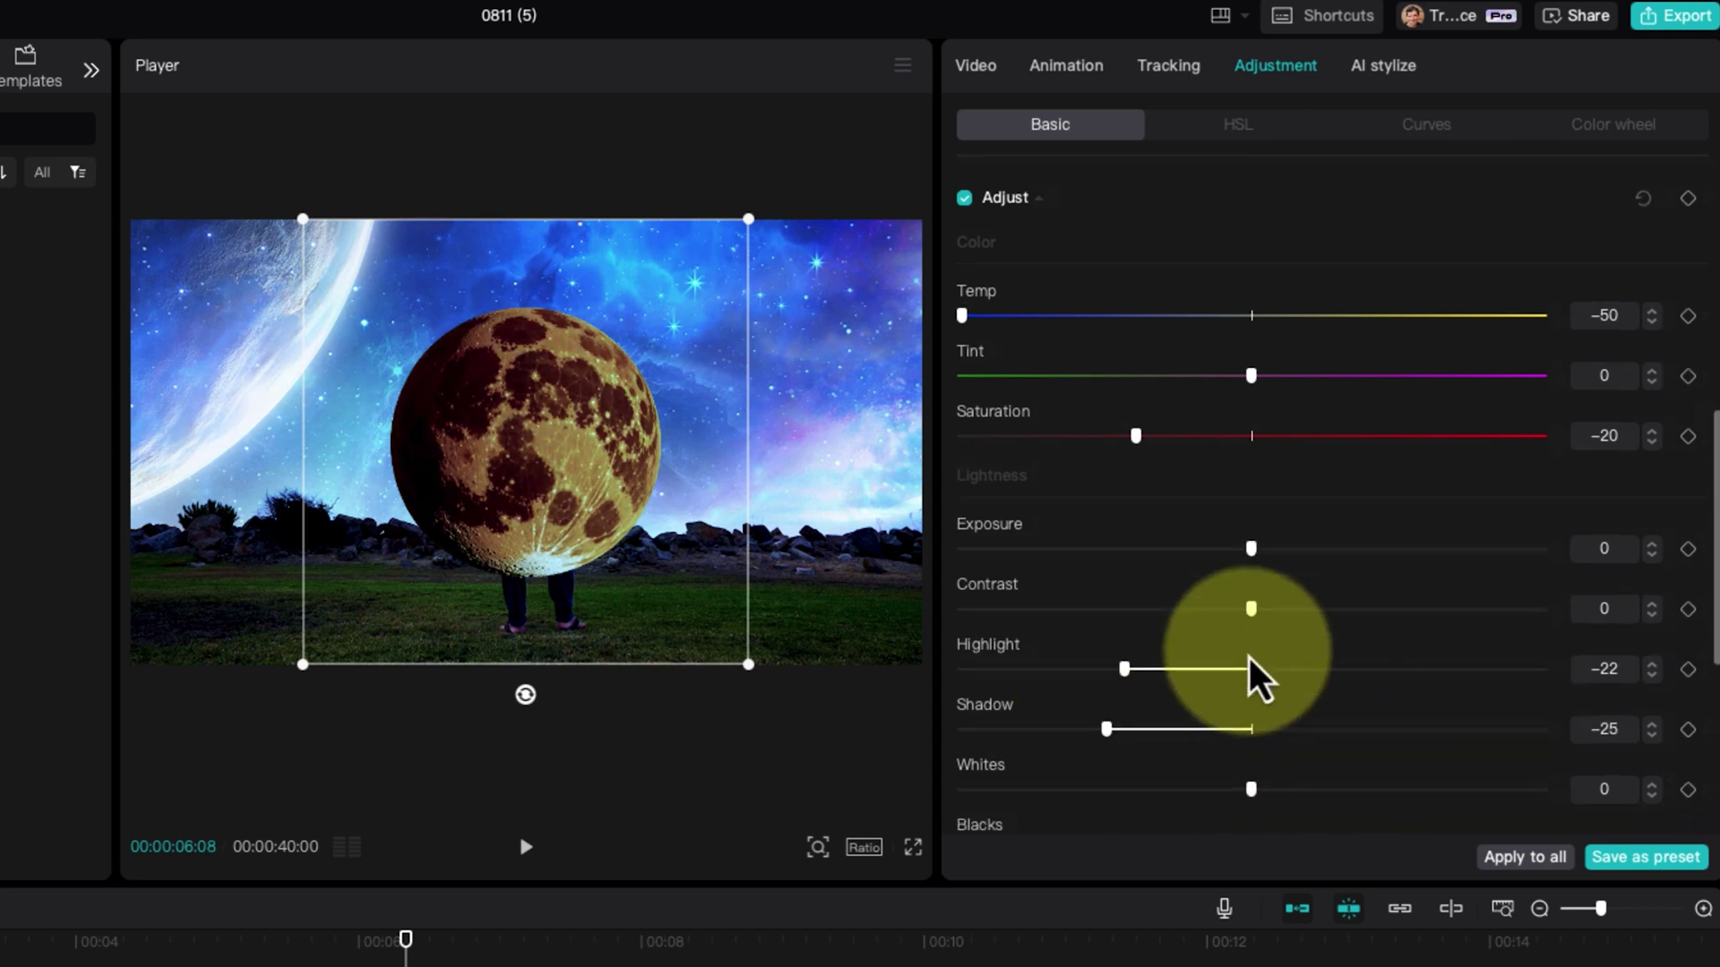
scroll(1250, 657, down, 2)
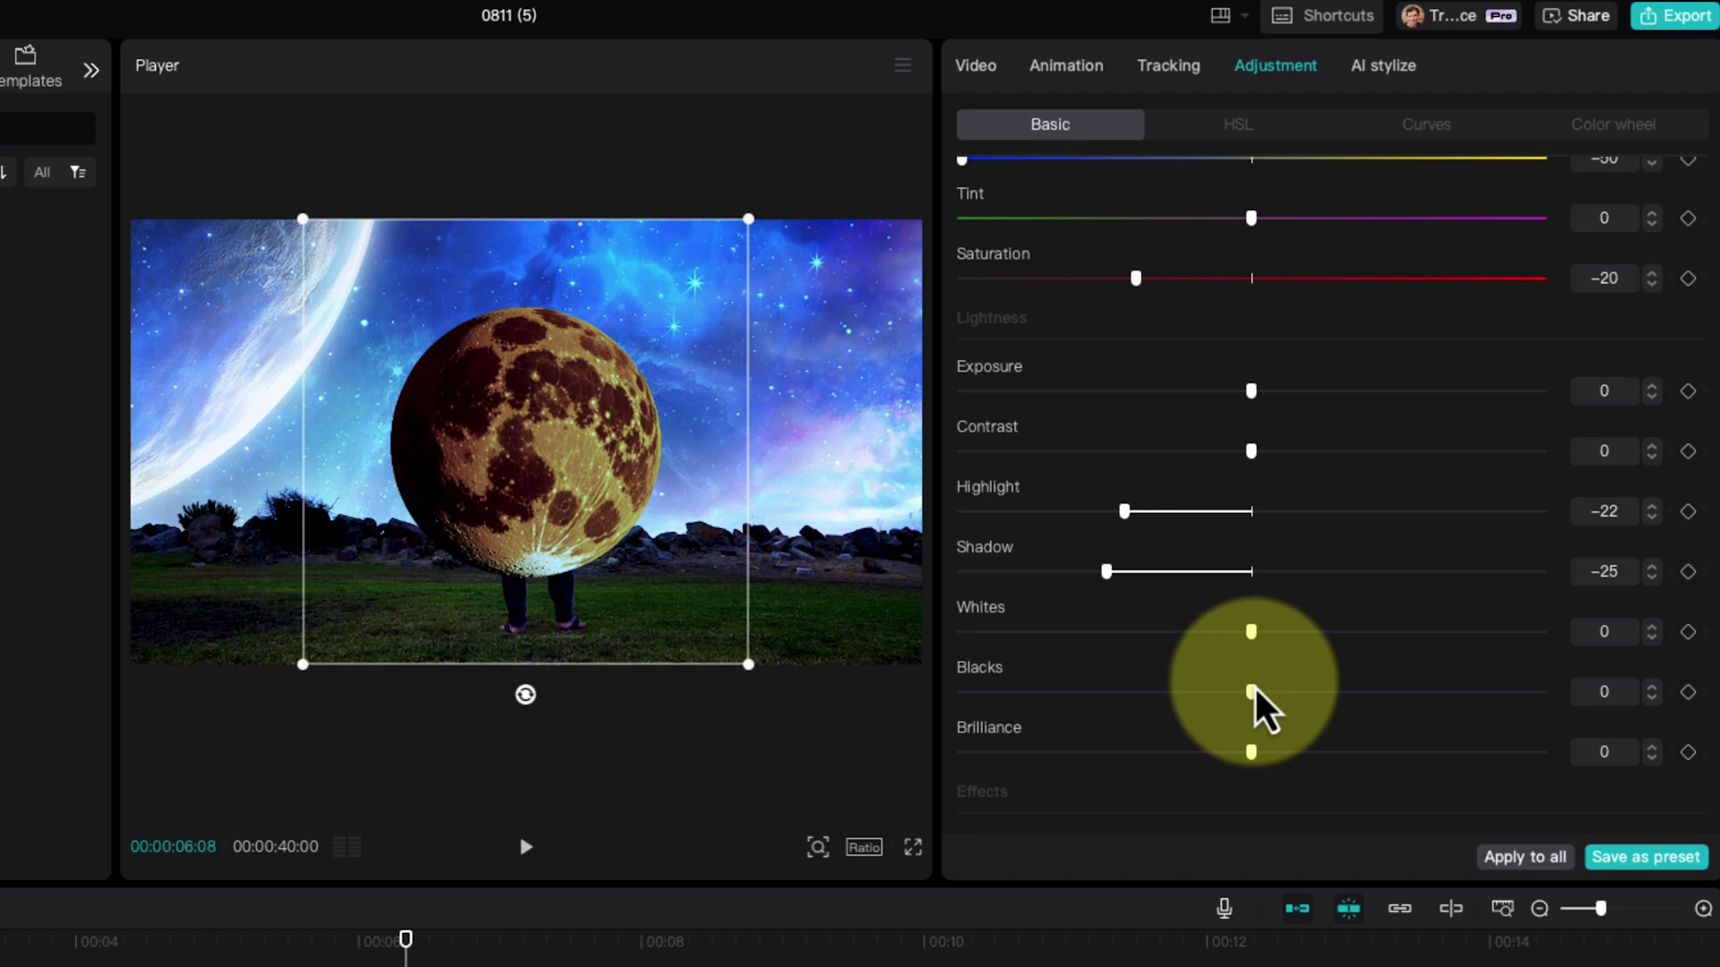
drag(1254, 691, 1138, 692)
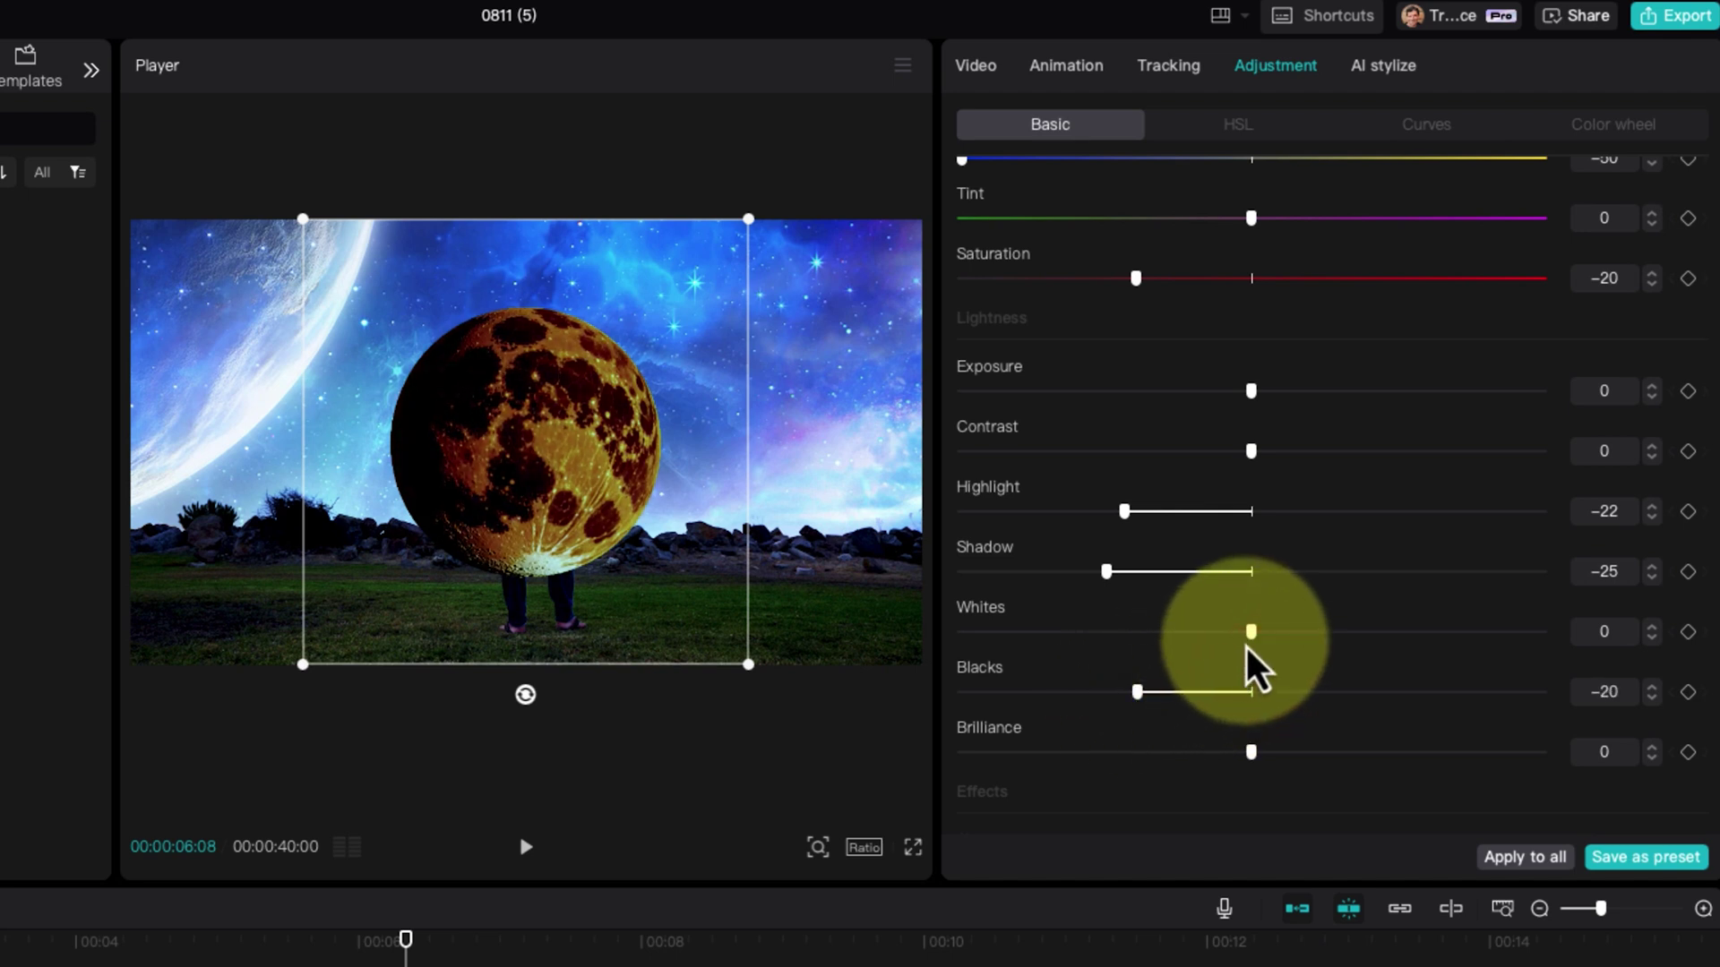
drag(1250, 632, 1201, 687)
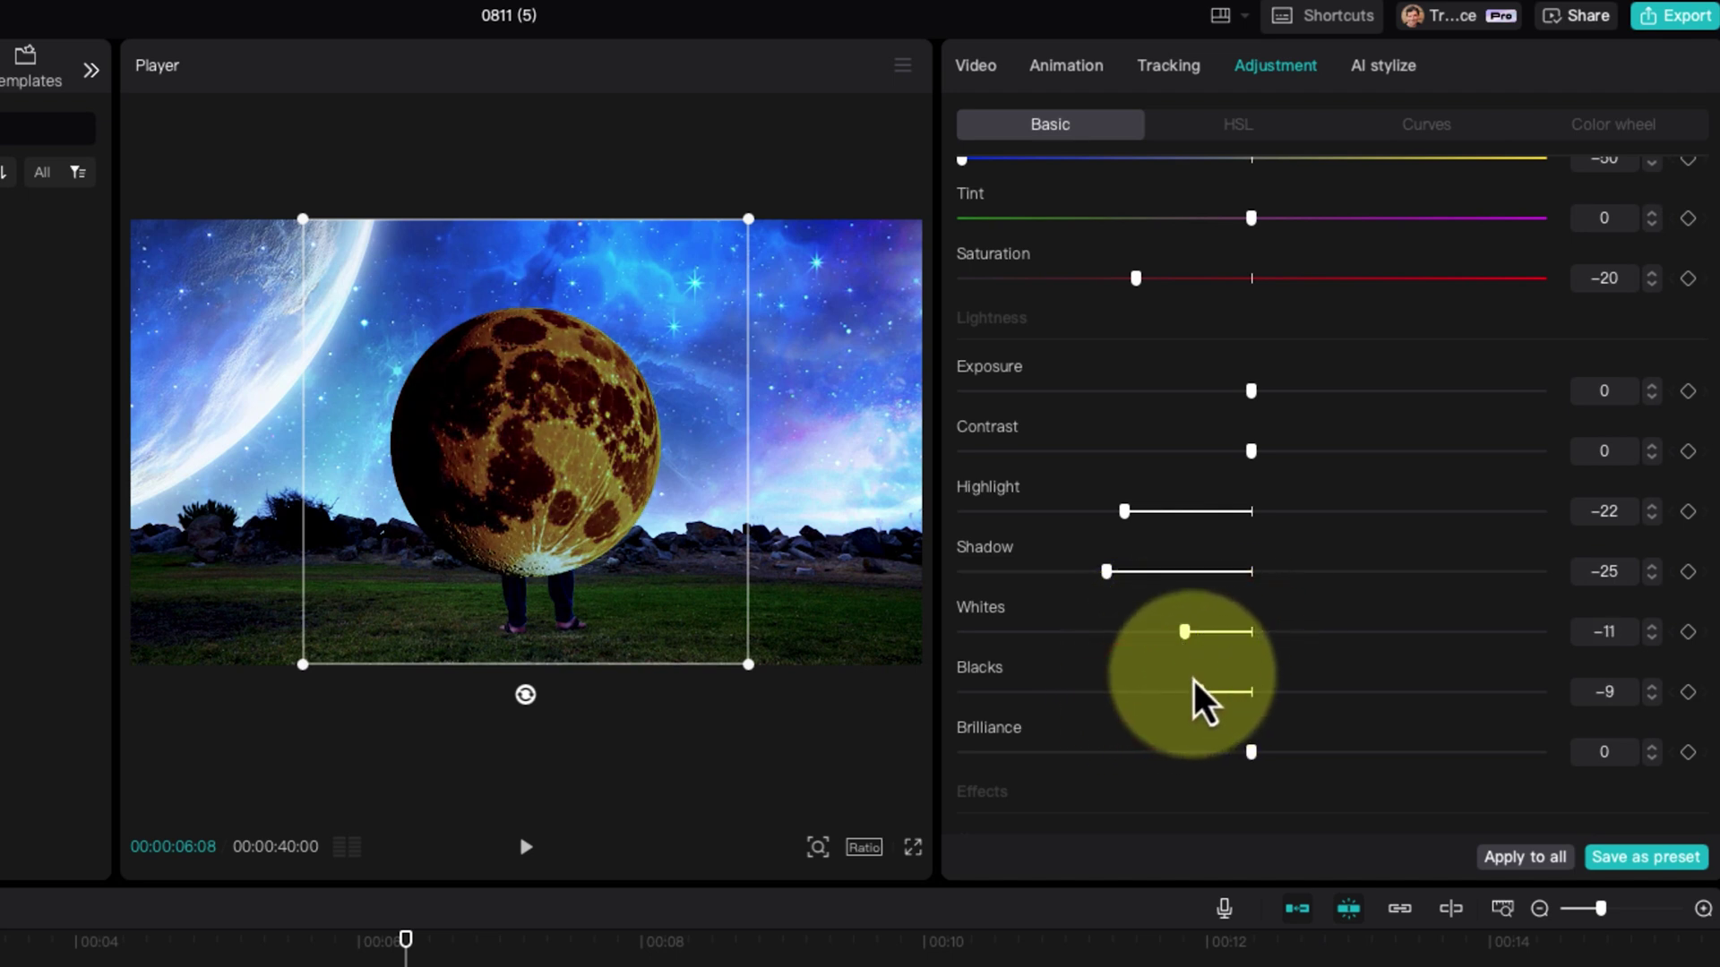
scroll(1193, 679, down, 2)
scroll(1195, 681, down, 2)
scroll(1195, 681, up, 15)
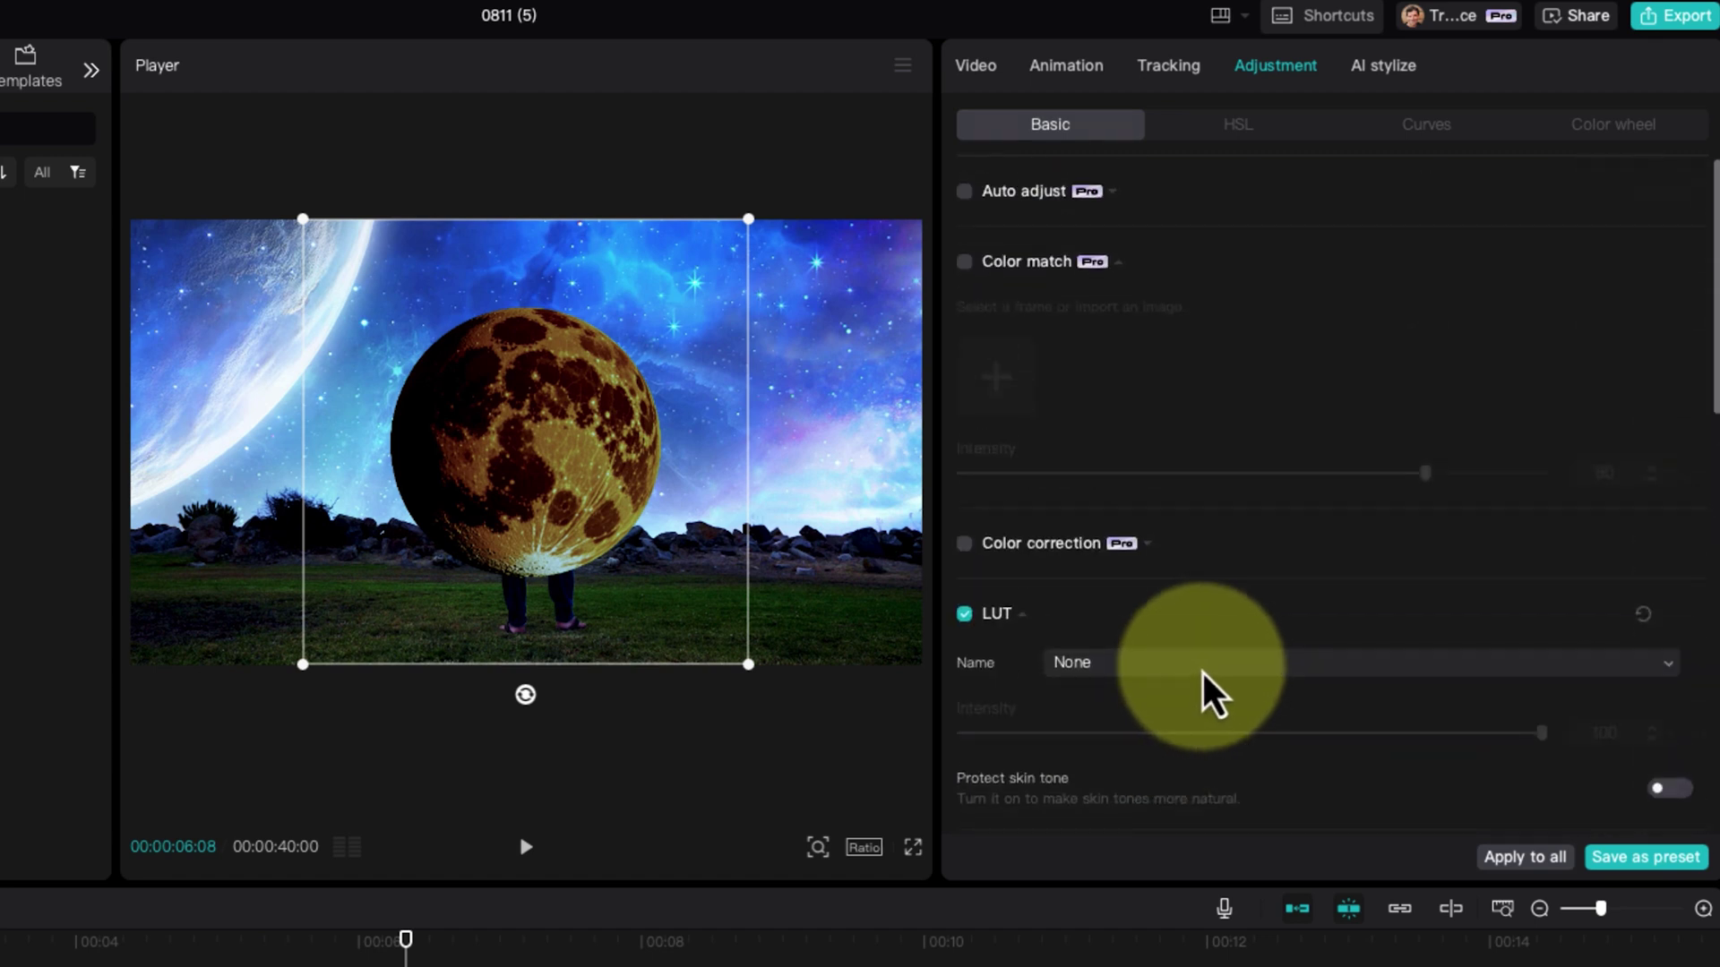
Grade the moon blue-purple: Shadows 0.33 blue, Middle grey 0.11, slight blue Tint, Offset 0.24
click(1618, 136)
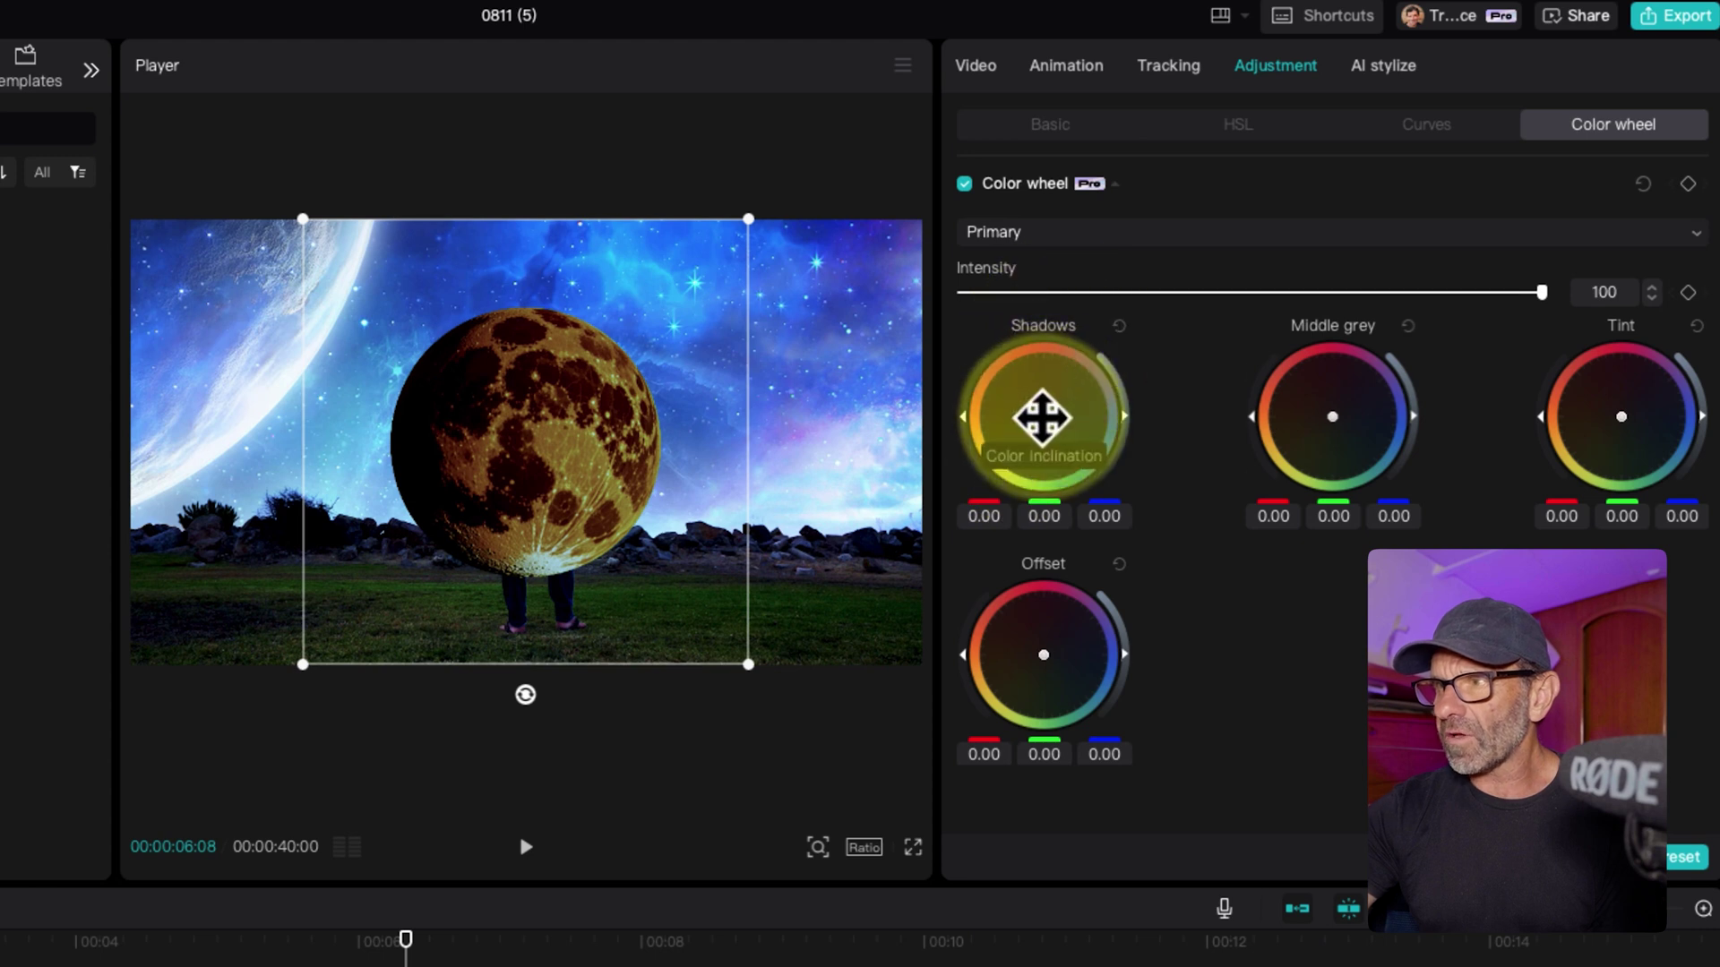
drag(1042, 417, 1062, 420)
drag(1201, 461, 1346, 429)
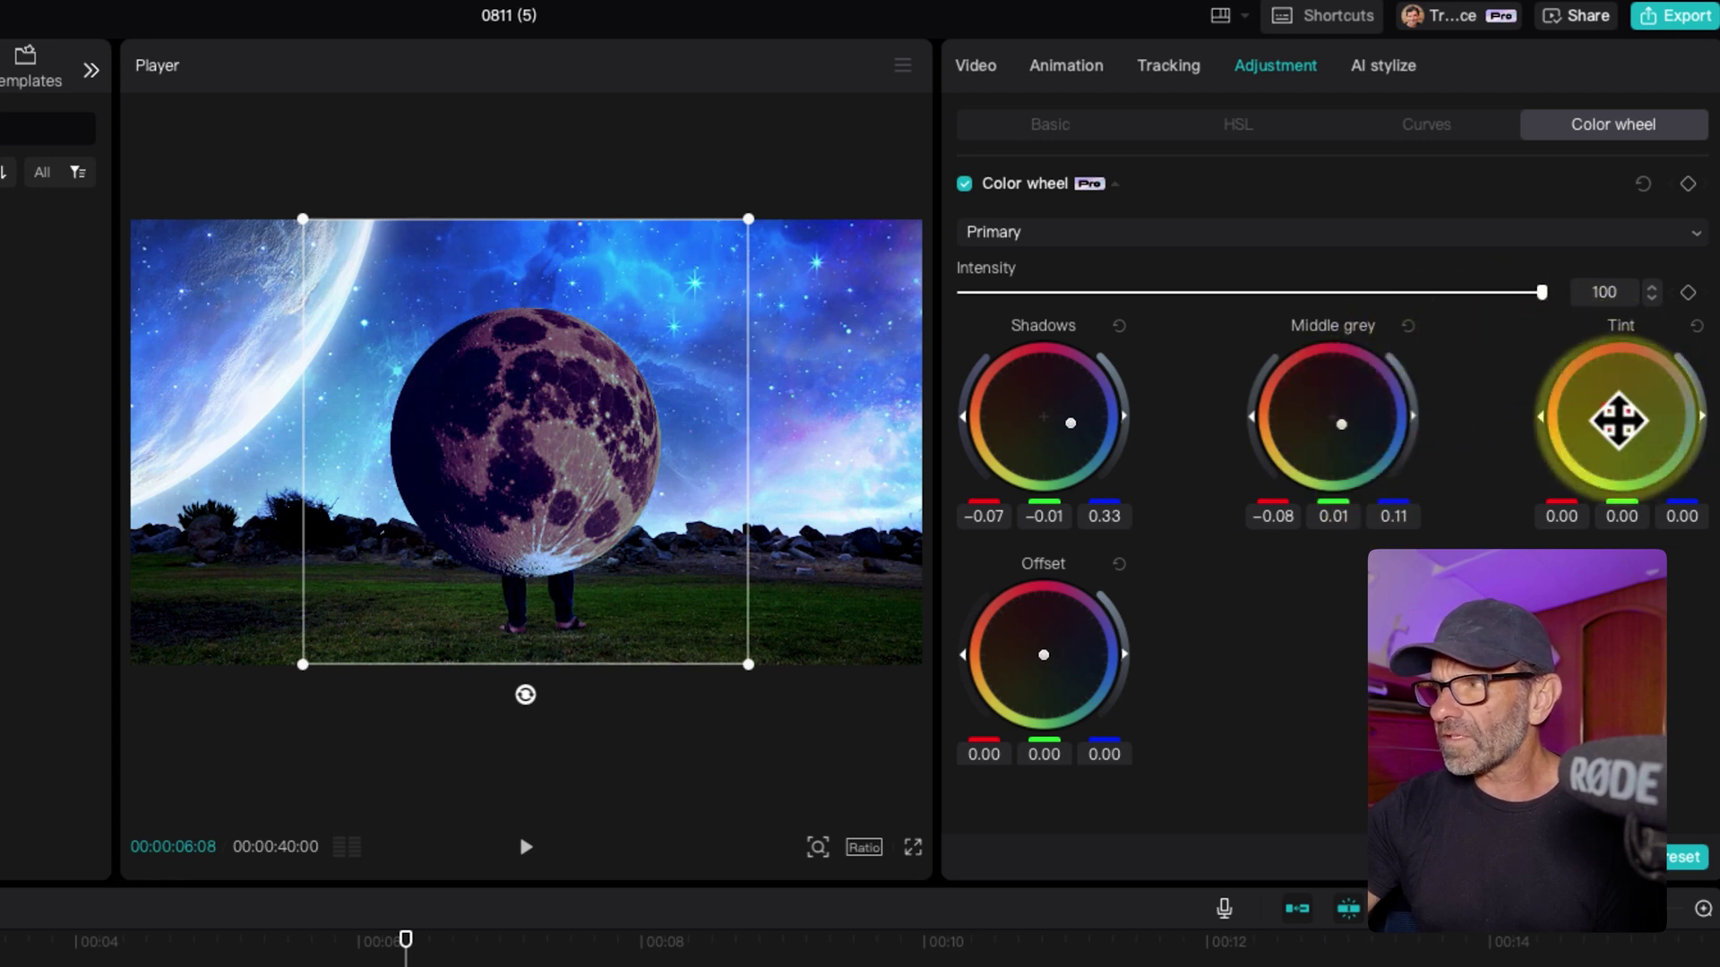
drag(1652, 434, 1675, 479)
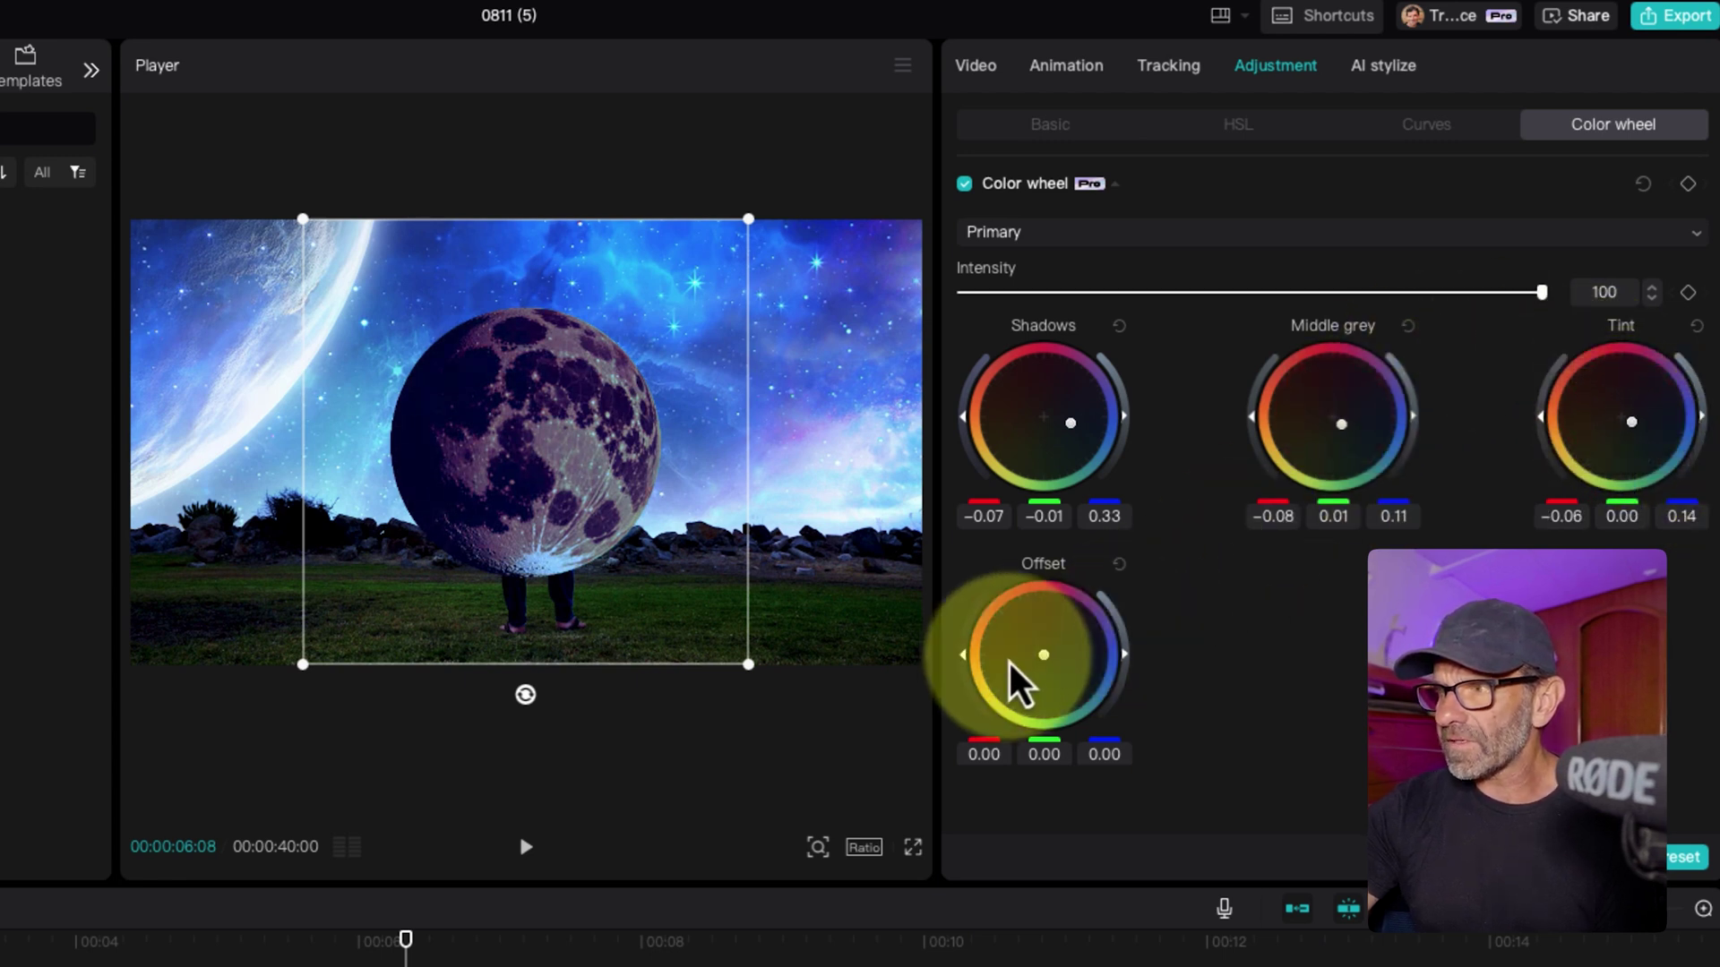
drag(1044, 654, 1204, 647)
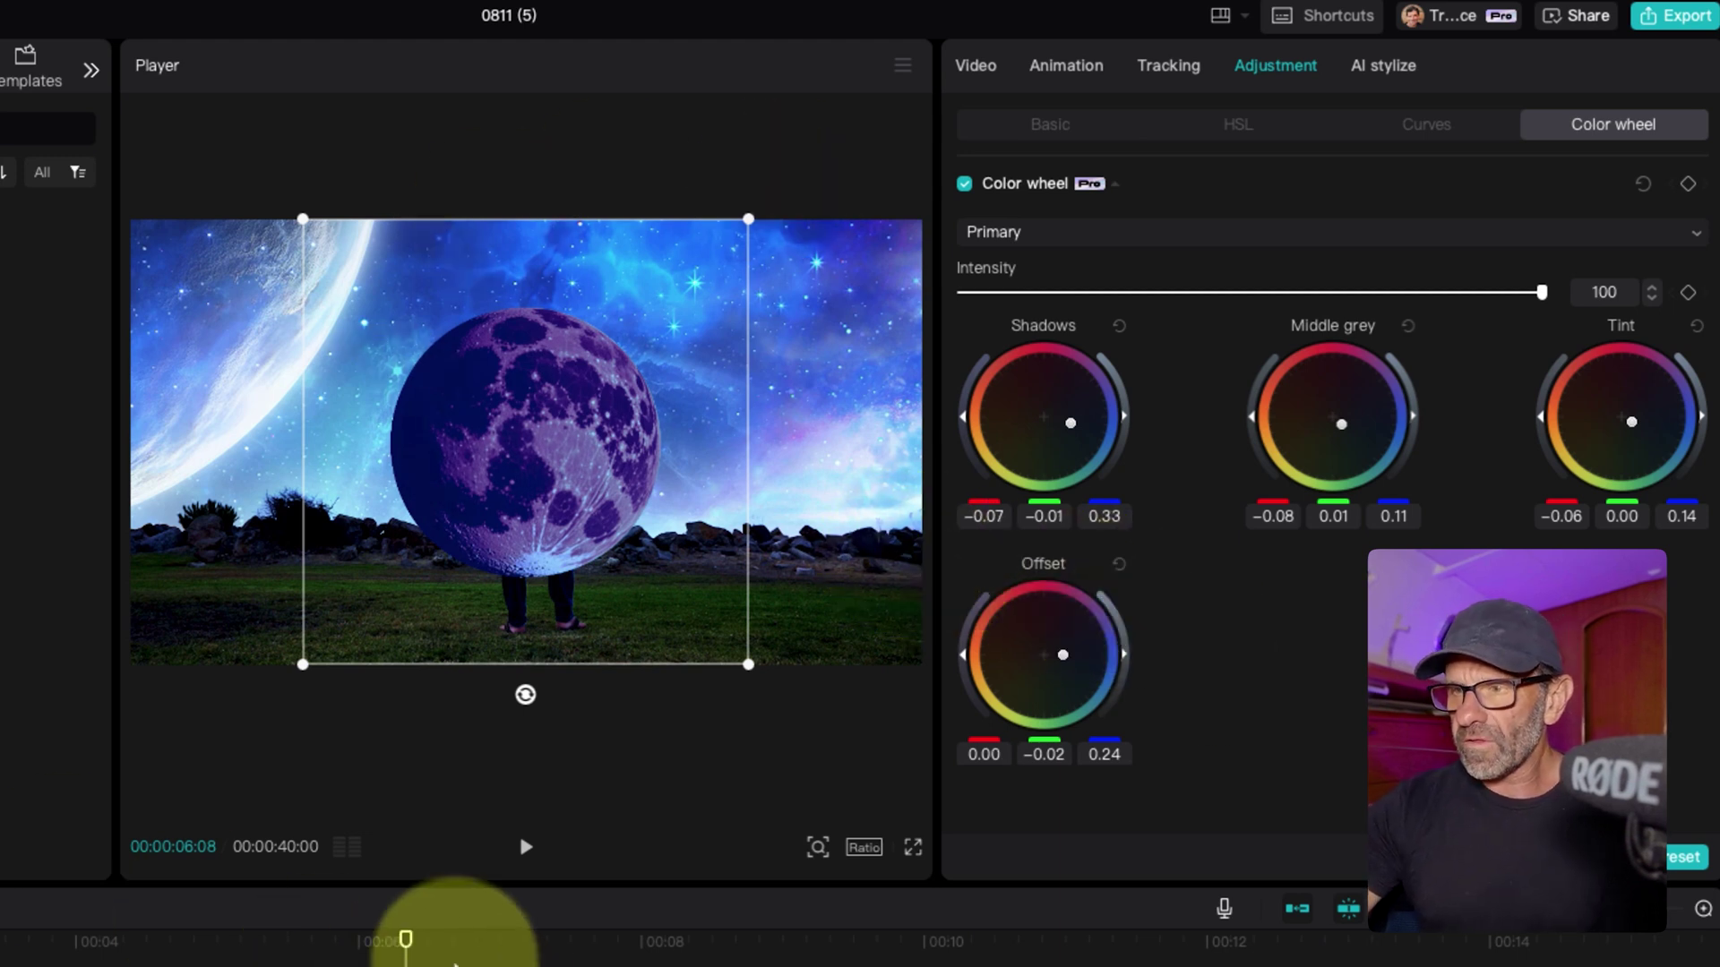
click(443, 941)
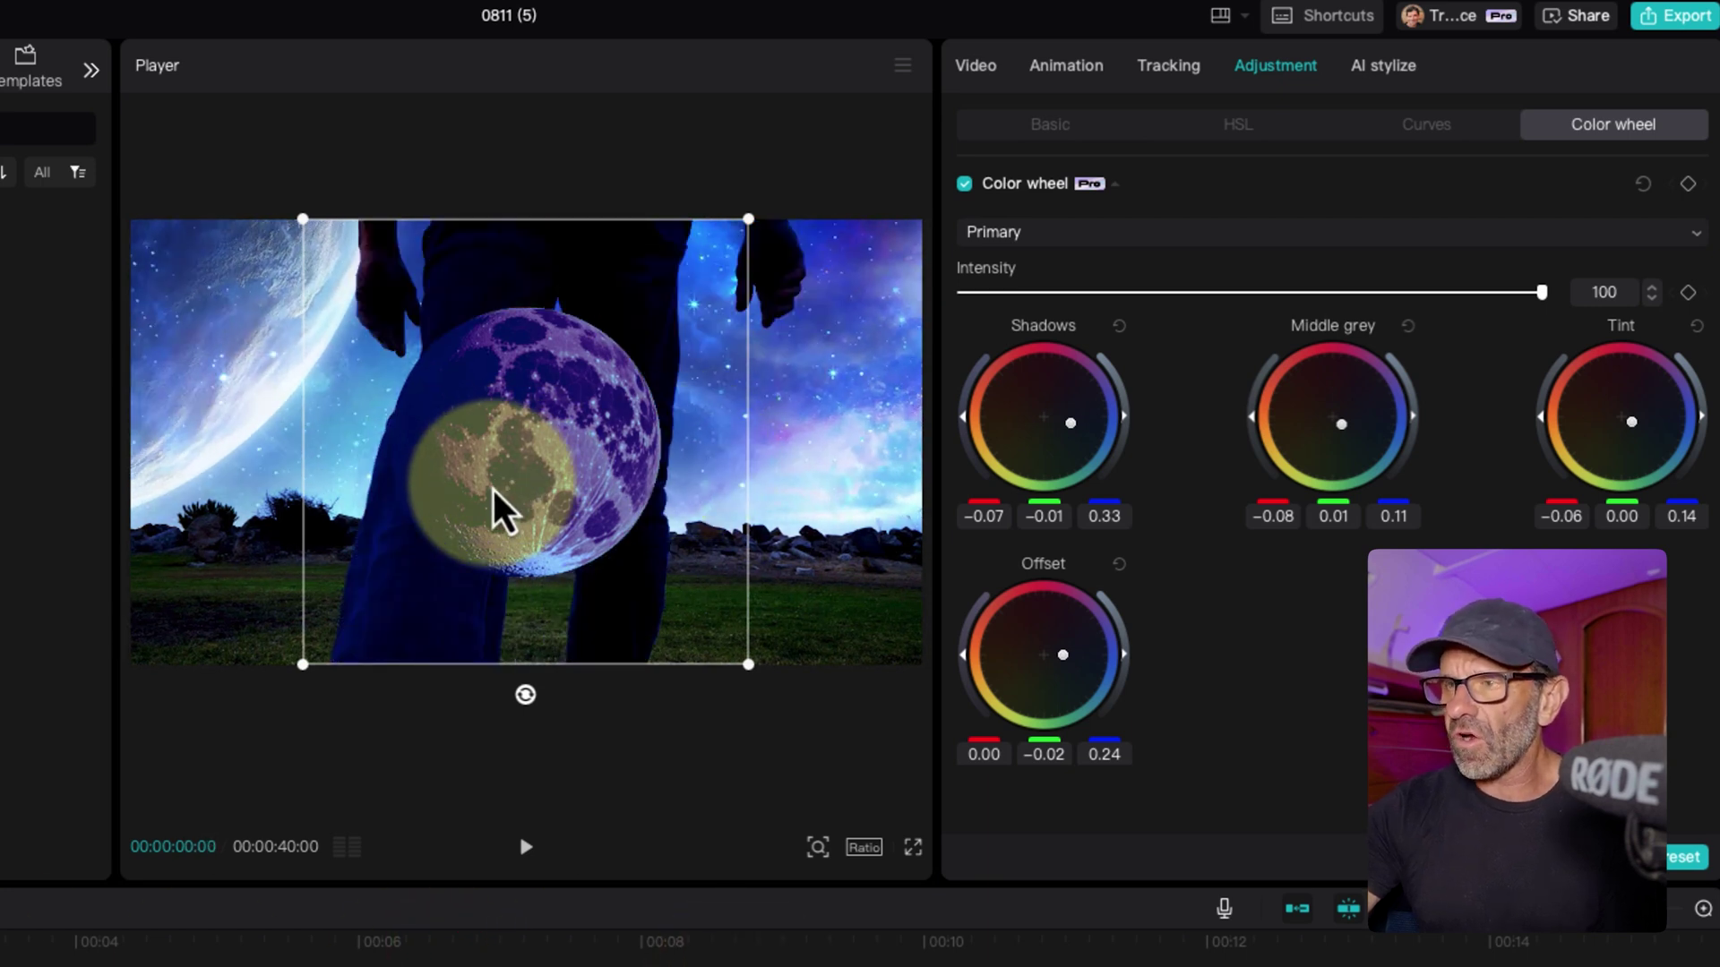
Move the moon top-right, partly off-frame, and tilt it to 9°
drag(492, 486, 883, 258)
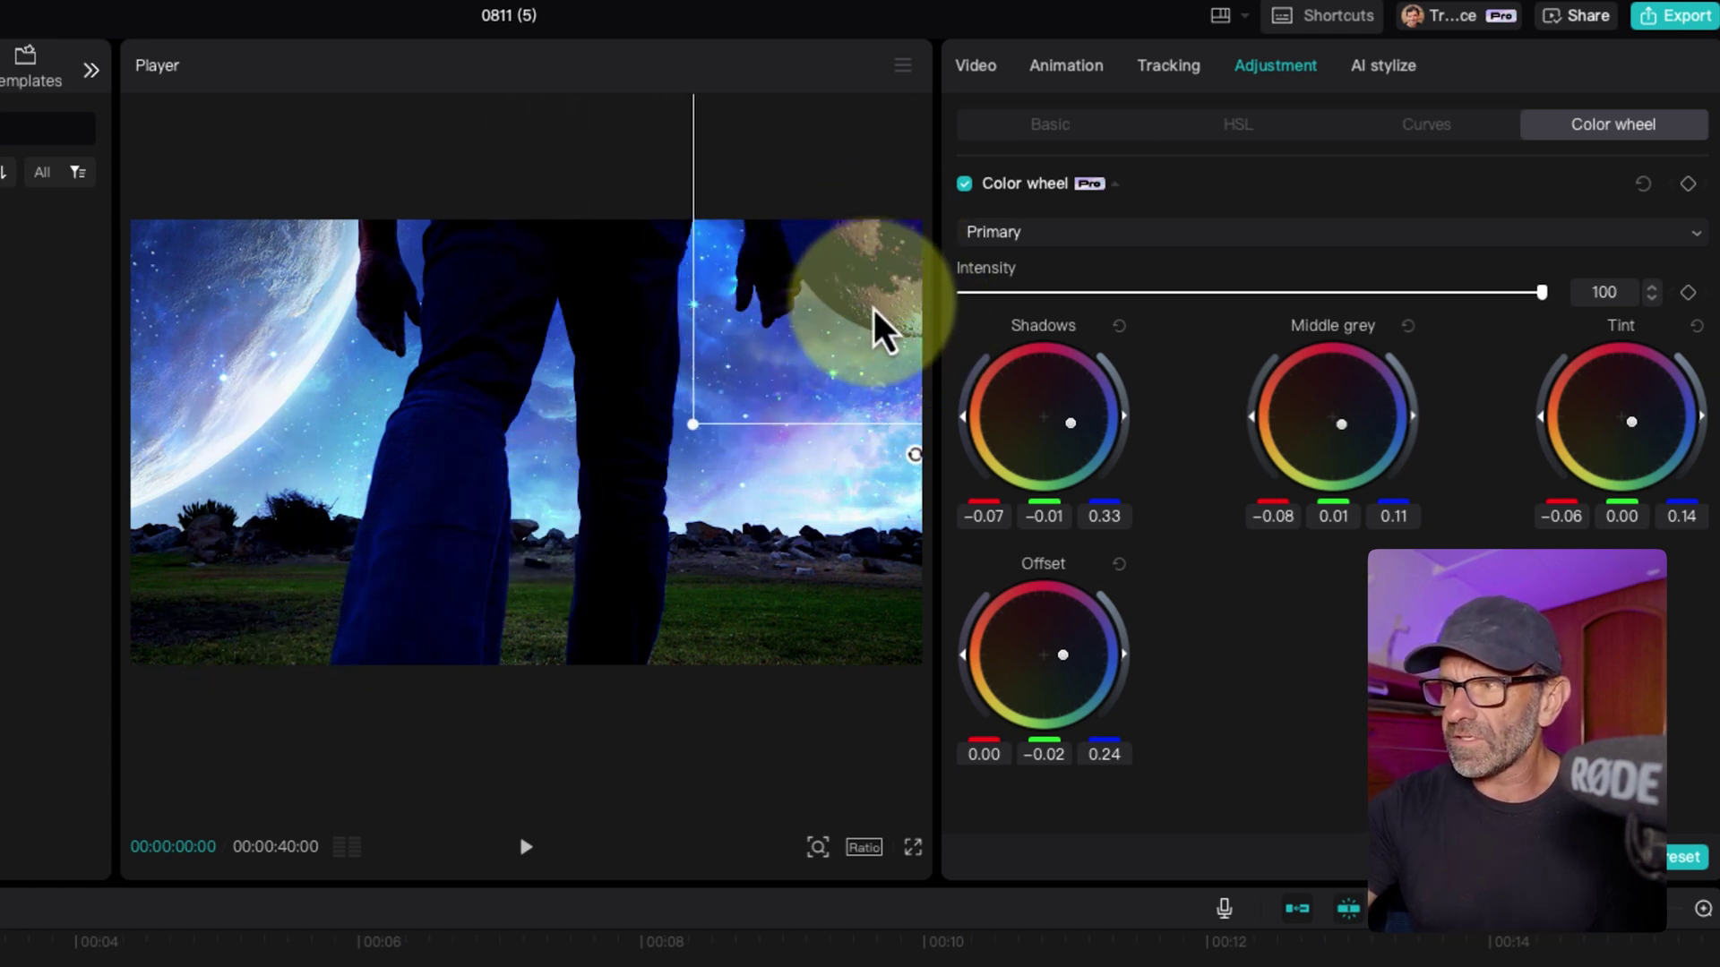
drag(912, 459, 873, 454)
drag(0, 948, 540, 948)
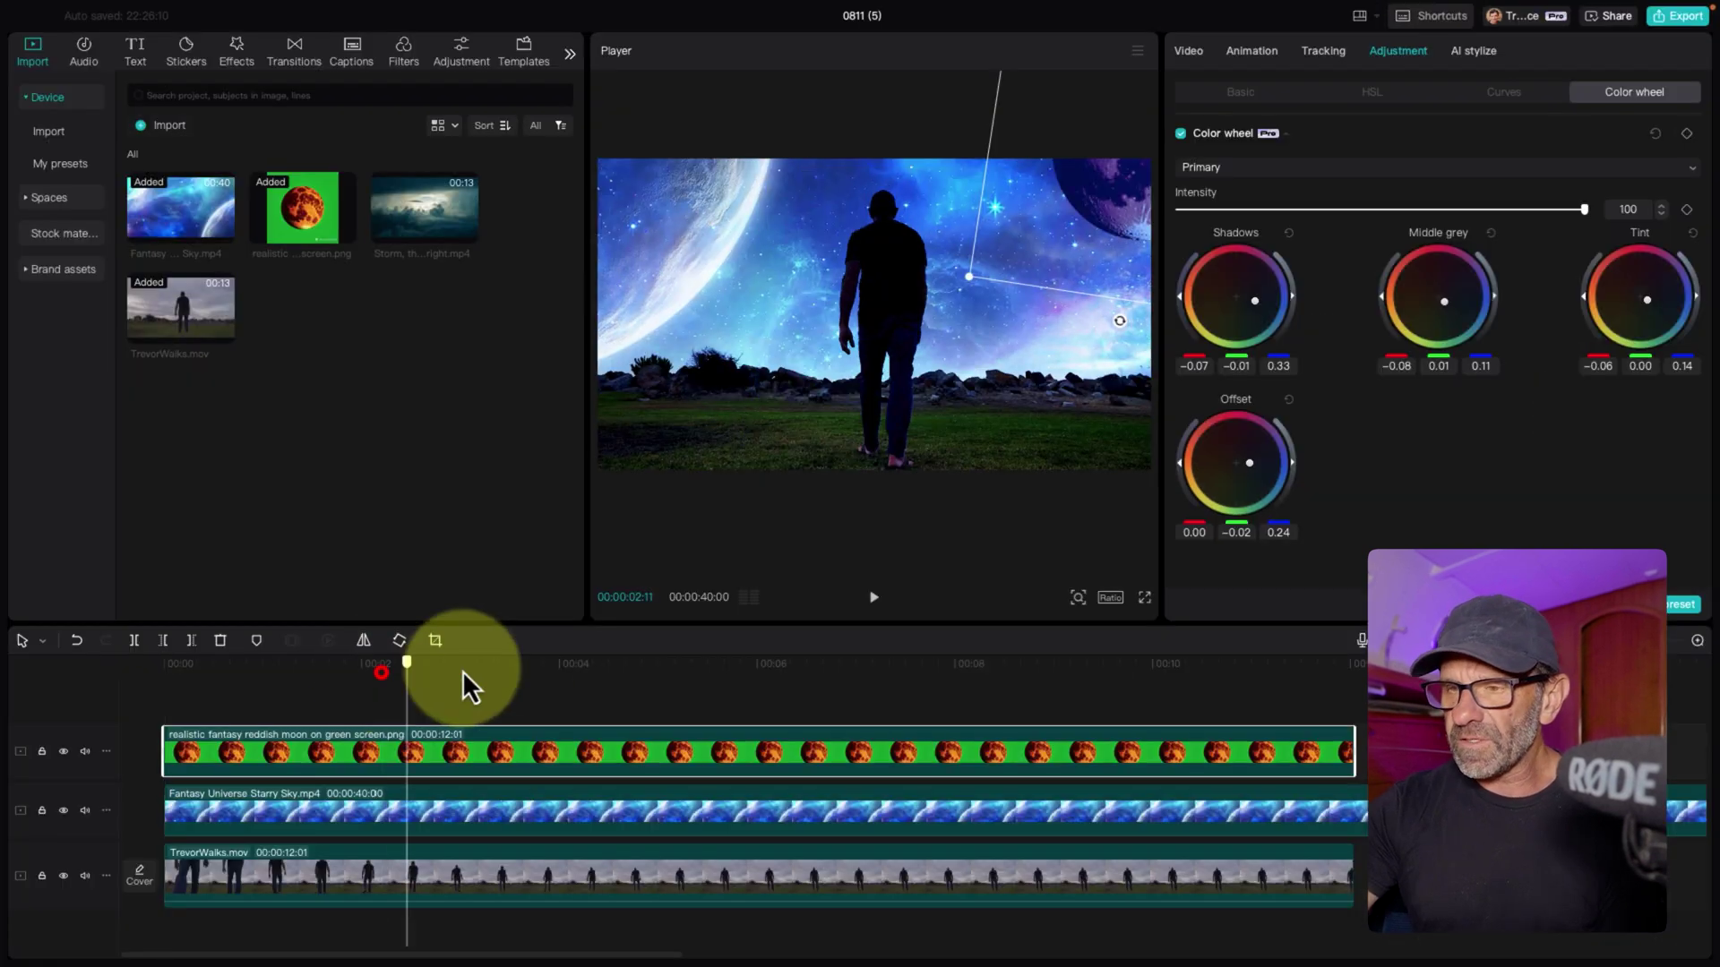
drag(884, 670, 542, 679)
click(630, 667)
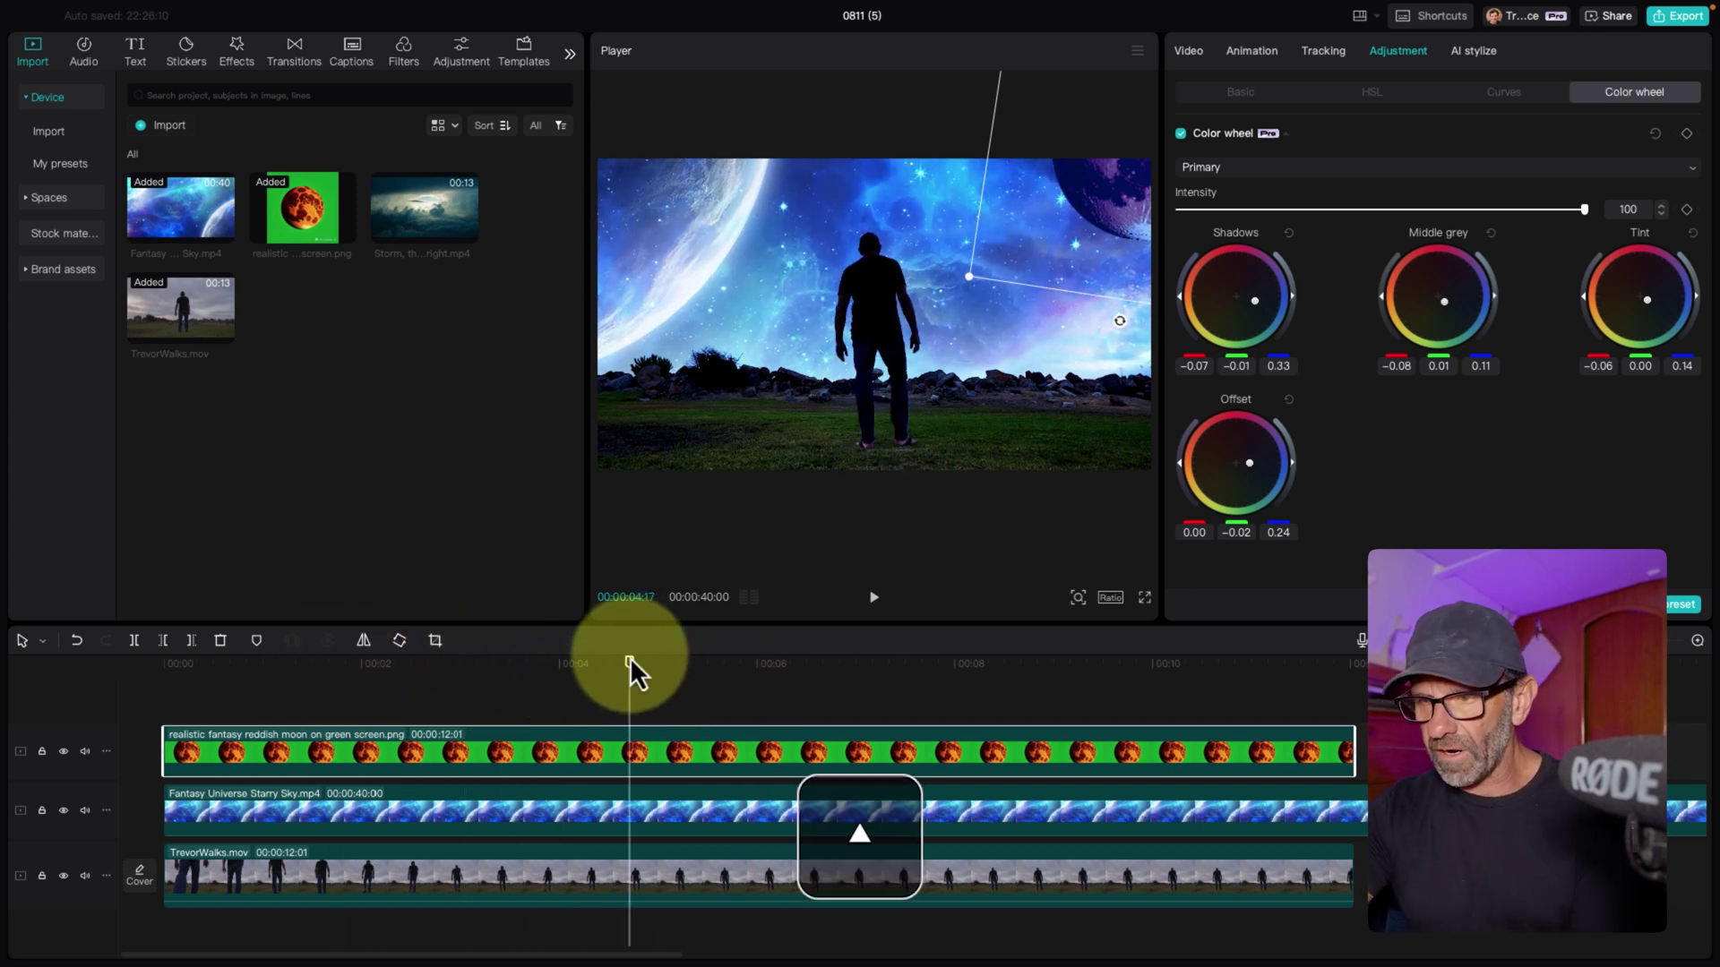
key(Up)
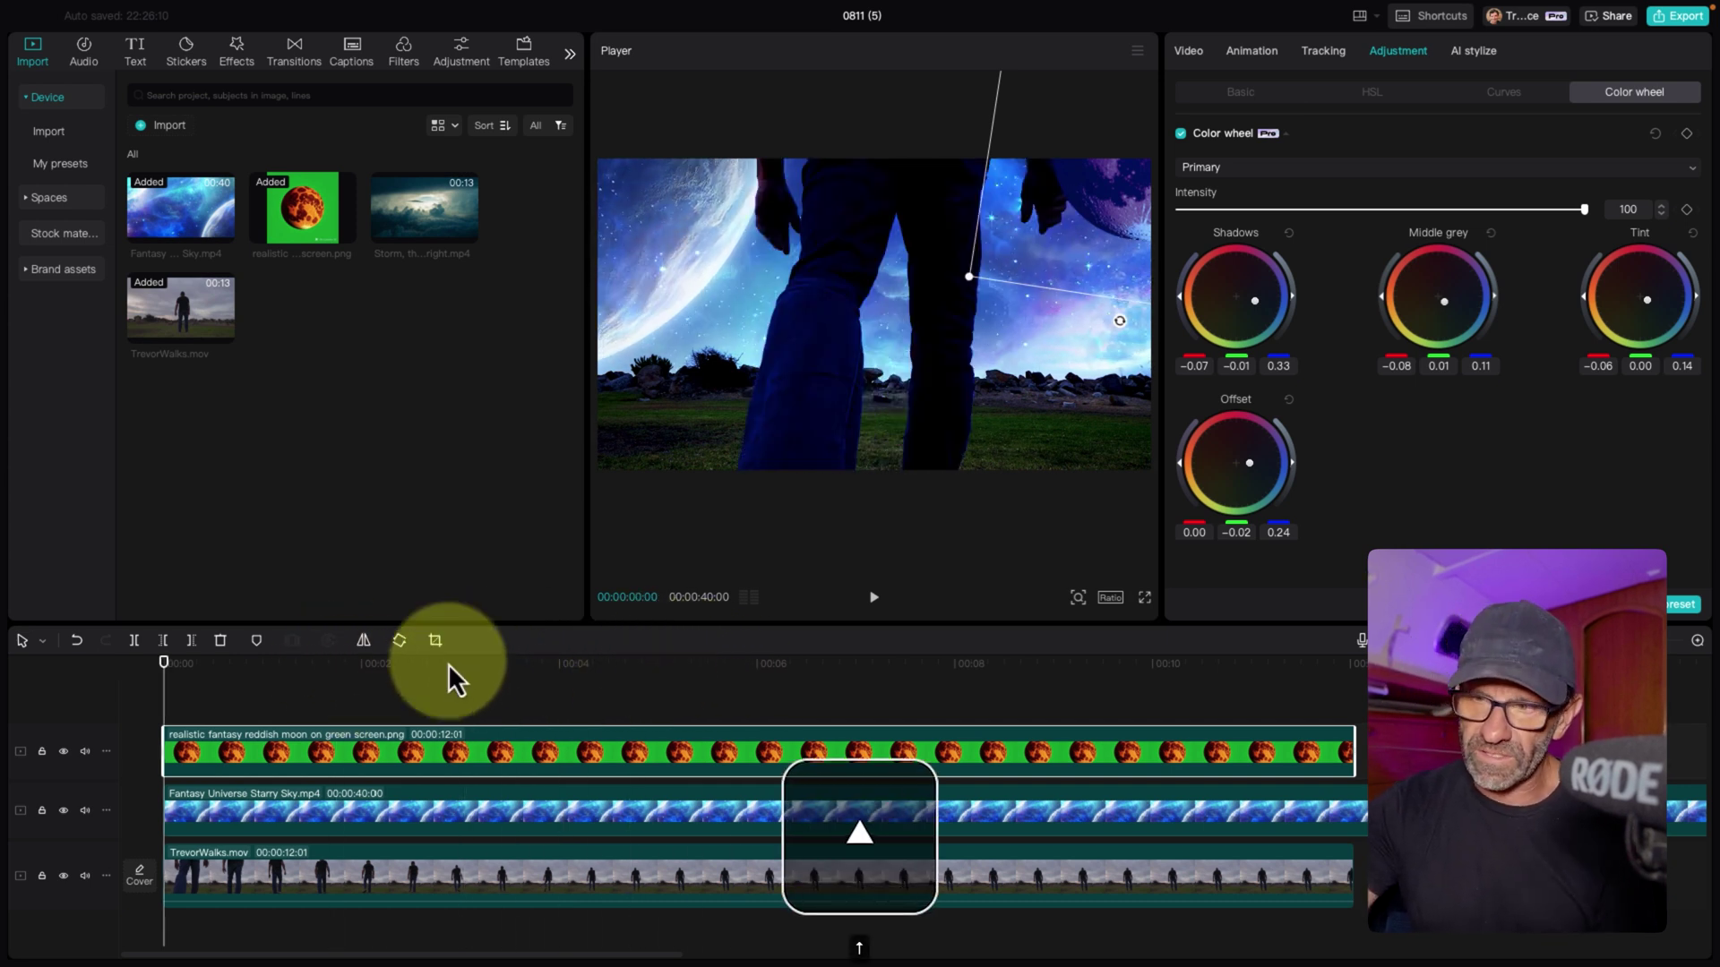
drag(563, 664, 167, 694)
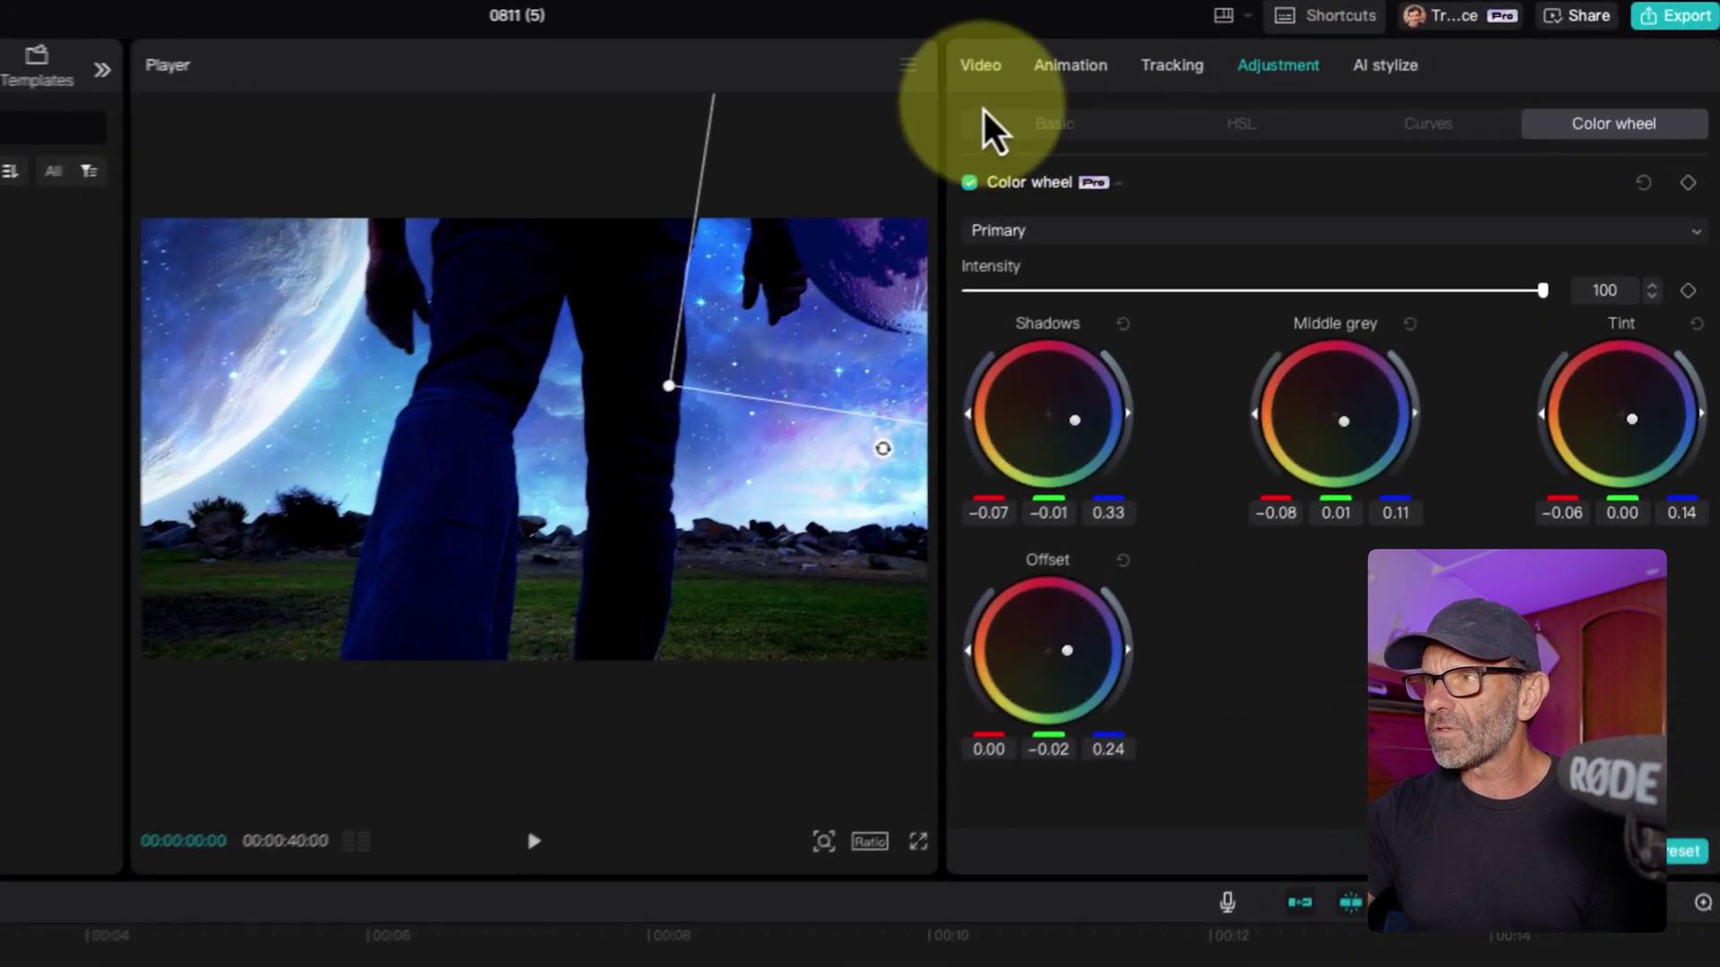
Add a starting Transform keyframe for the moon at 00:00:00
click(980, 77)
click(1056, 130)
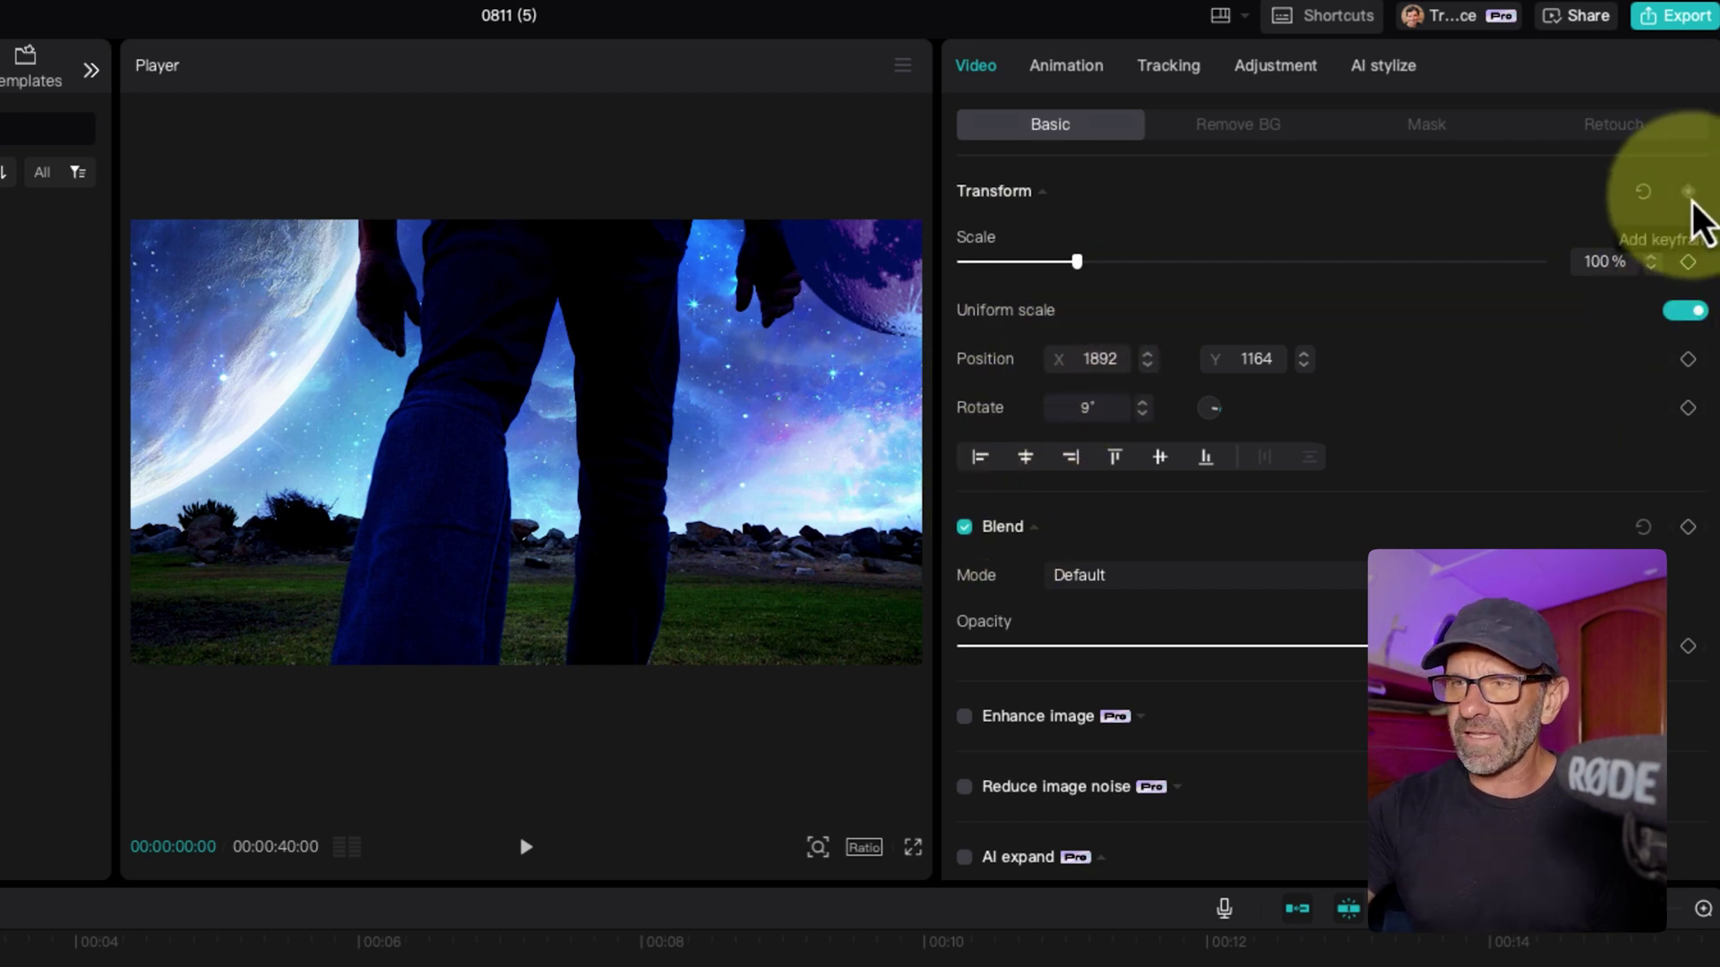
click(1687, 191)
Trim the starry sky clip at 00:00:12:01 so it ends with the walking clip
click(39, 941)
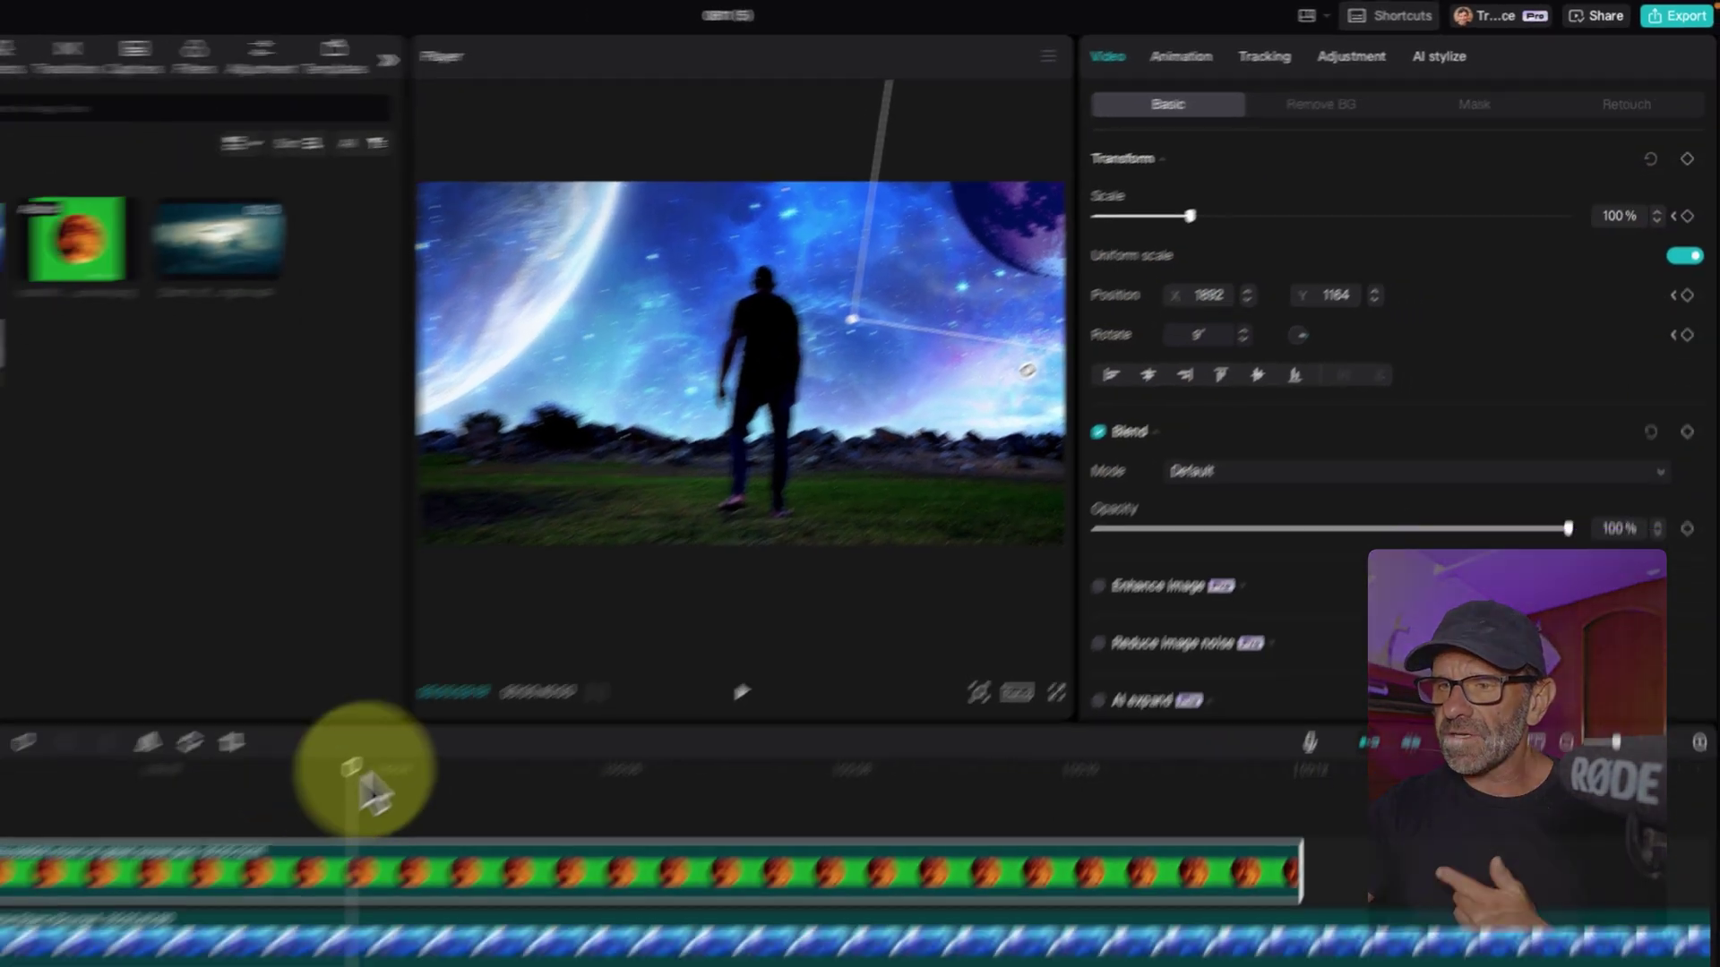
drag(371, 793, 878, 710)
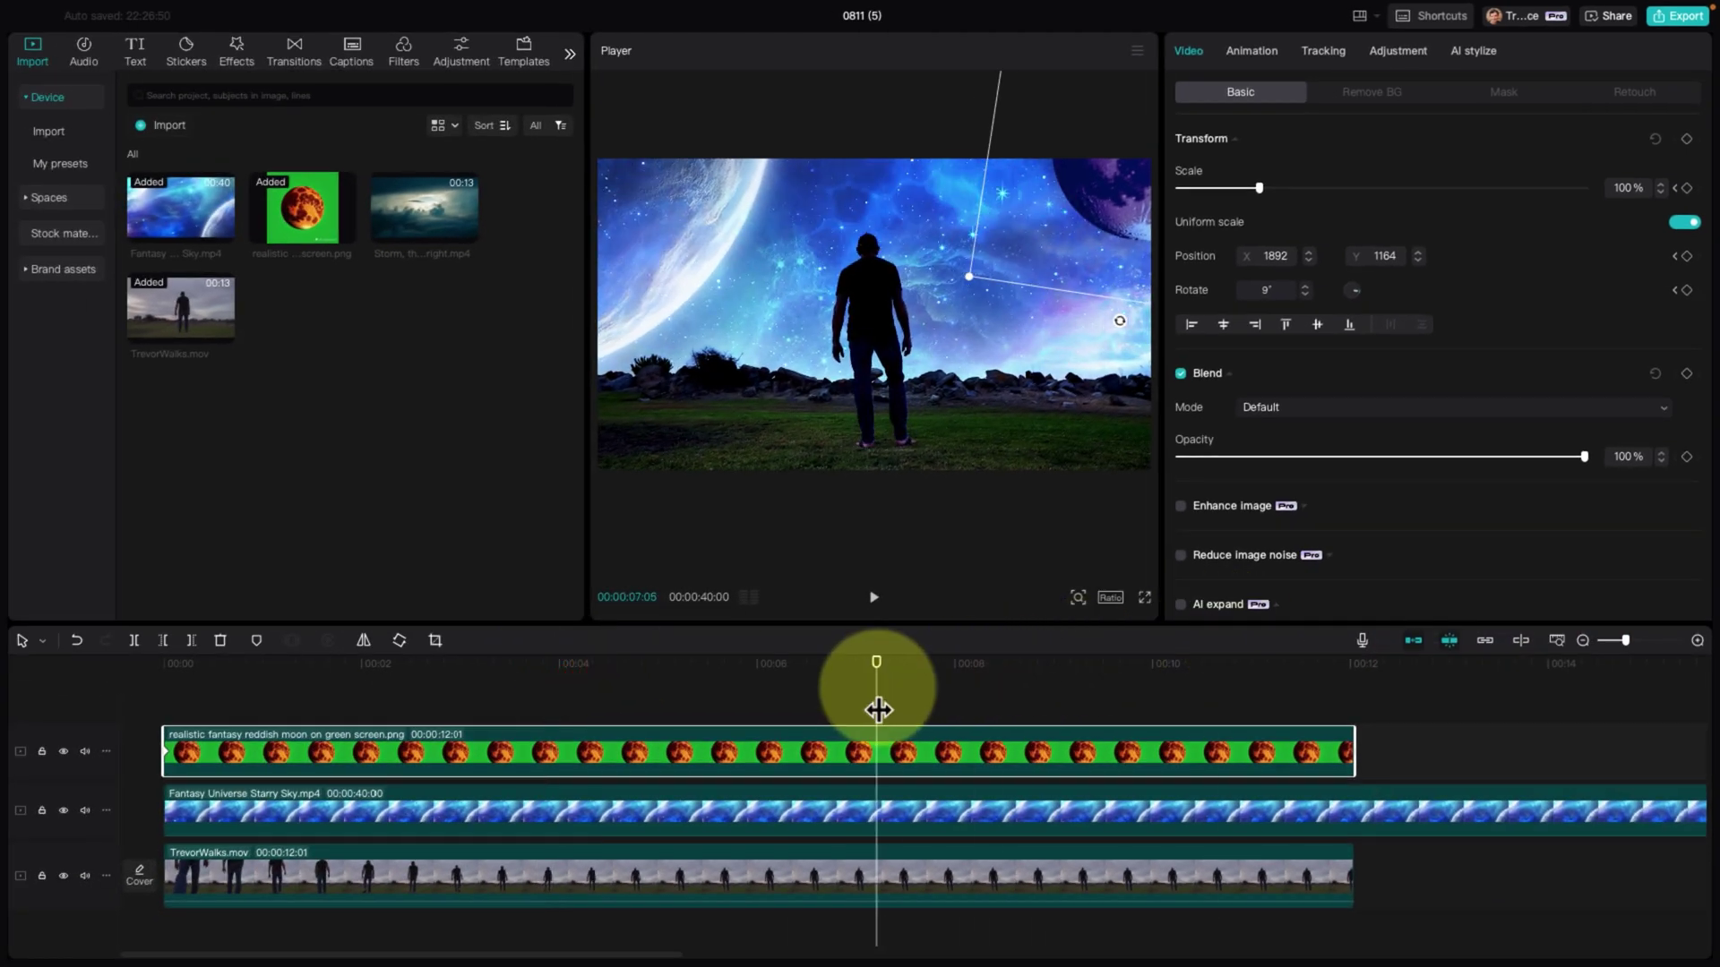
key(Down)
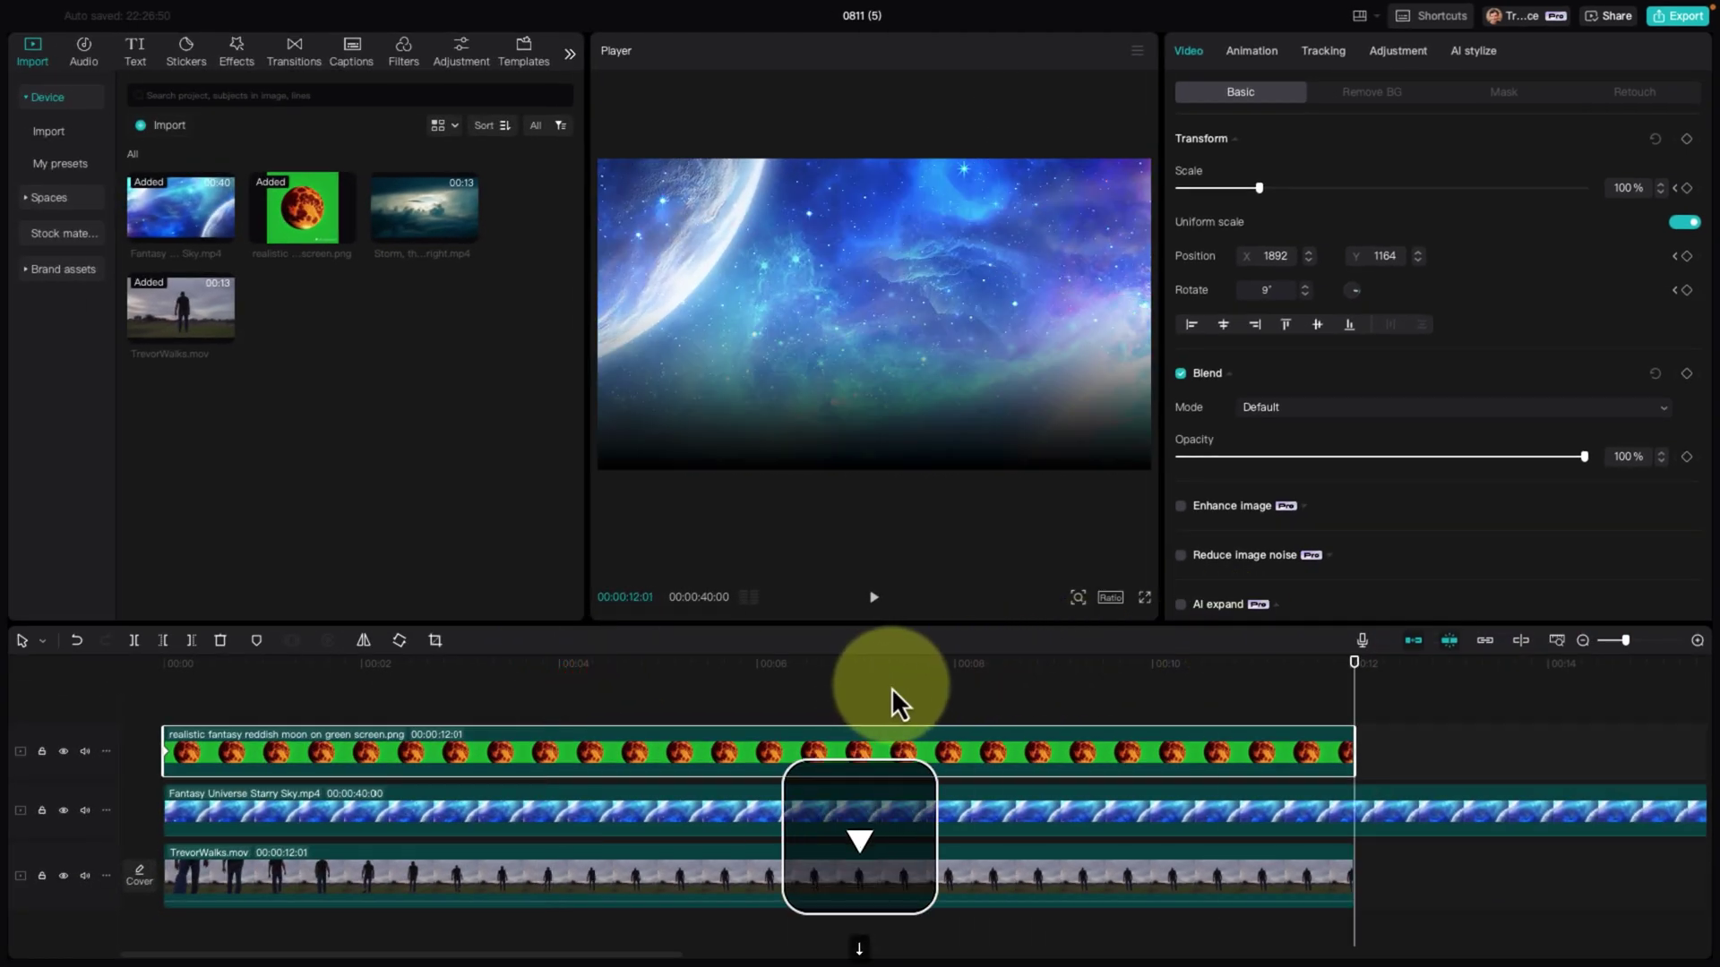
click(1428, 809)
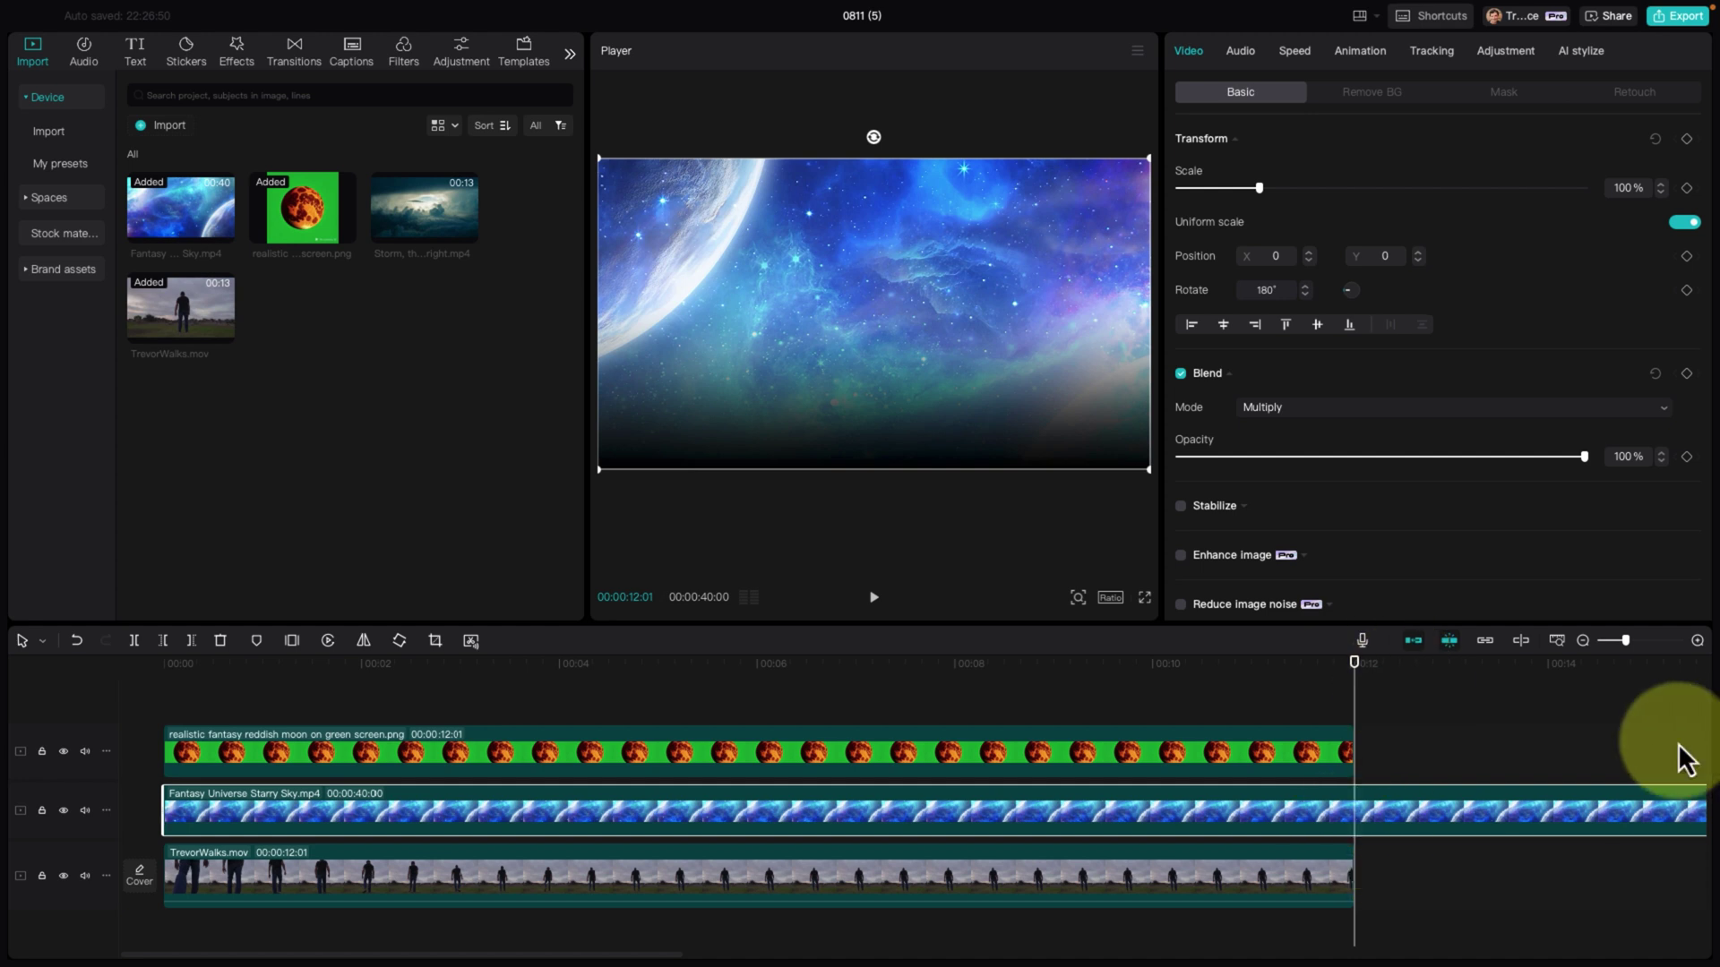
key(w)
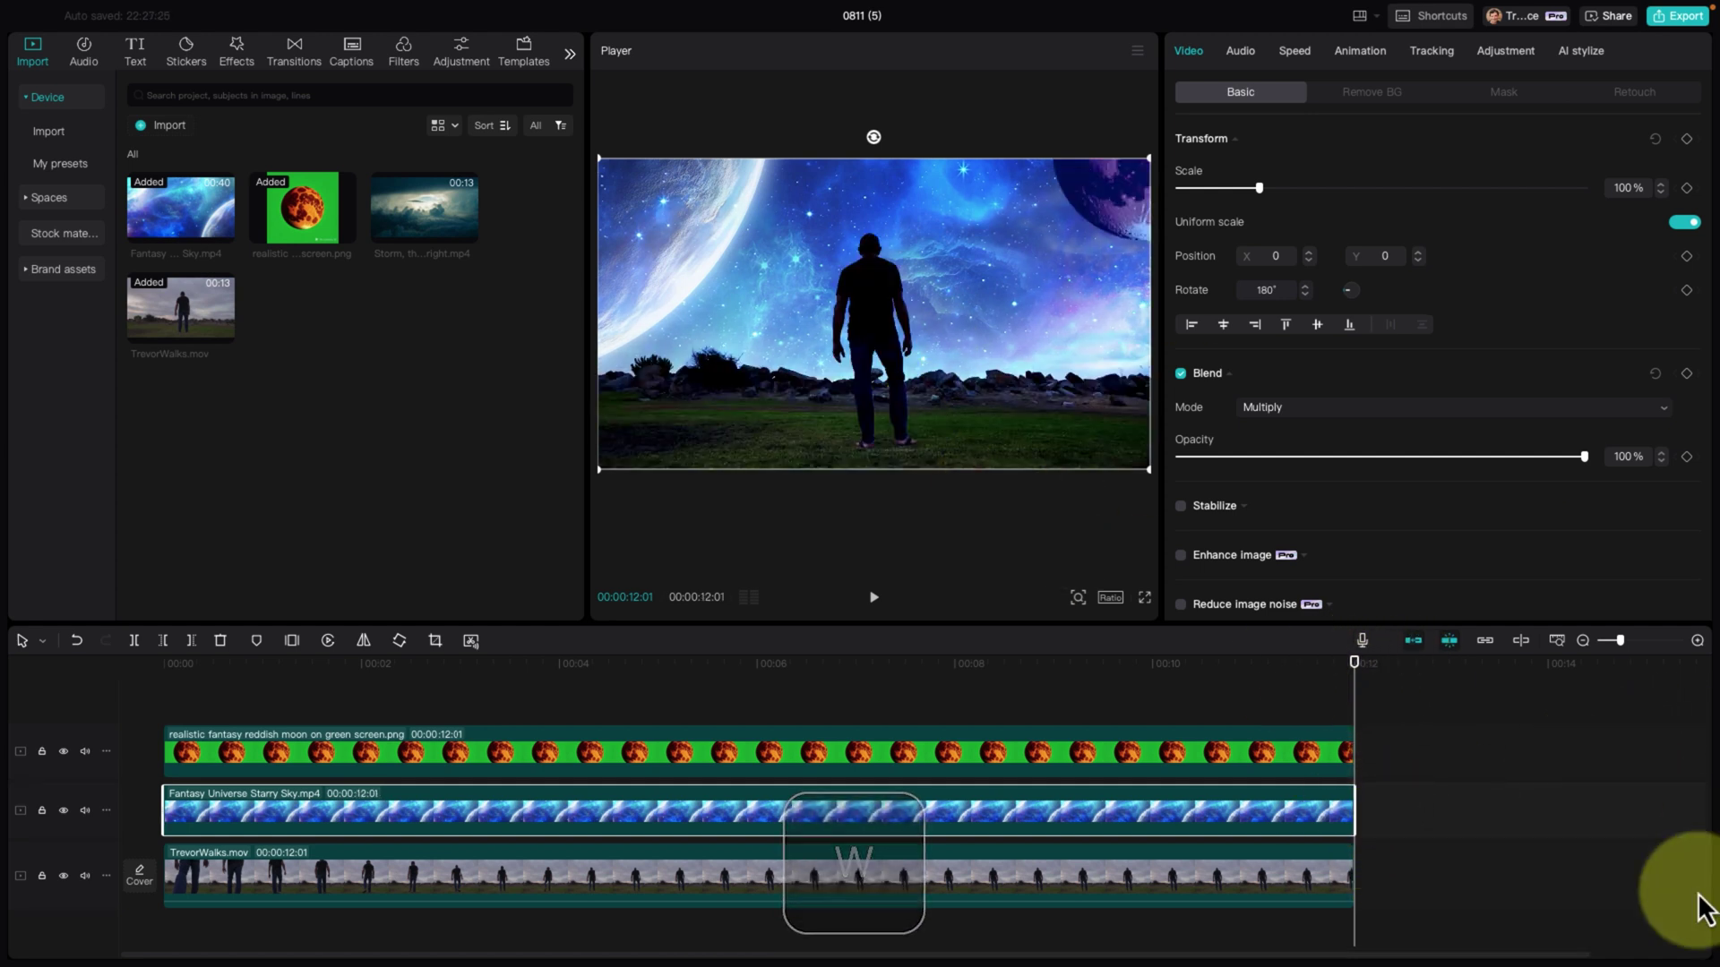
Zoom the timeline in around the playhead and step back one frame to 00:00:12:00
scroll(1346, 771, up, 1)
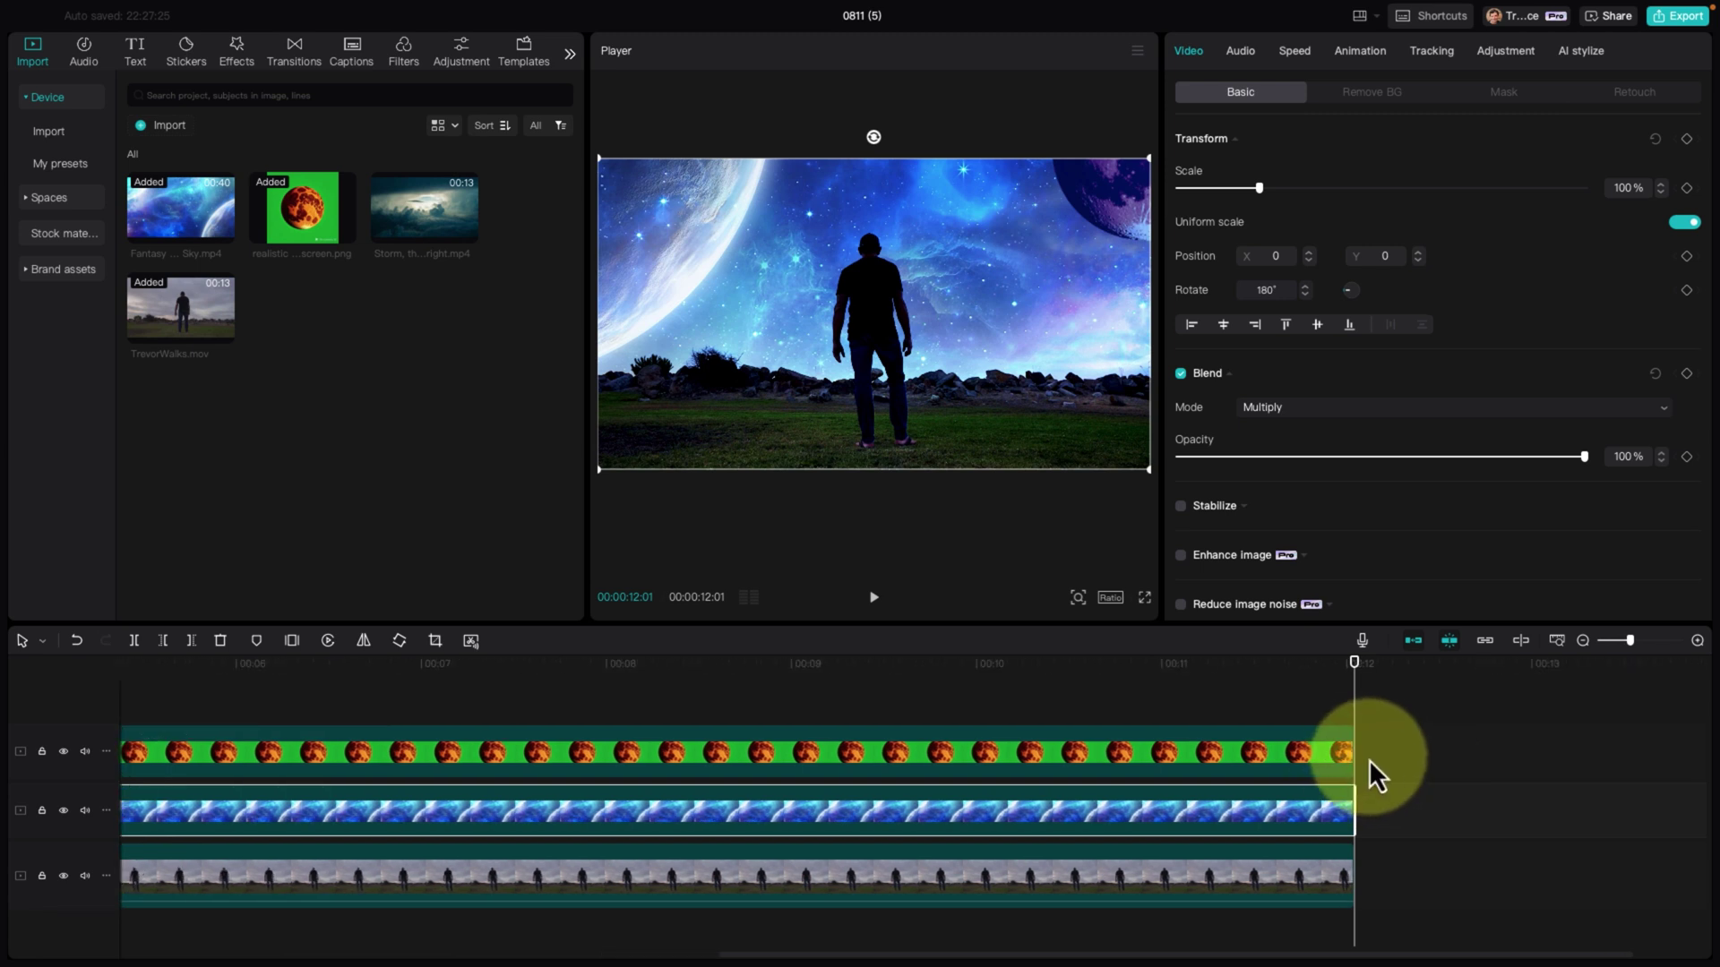
scroll(1368, 760, up, 2)
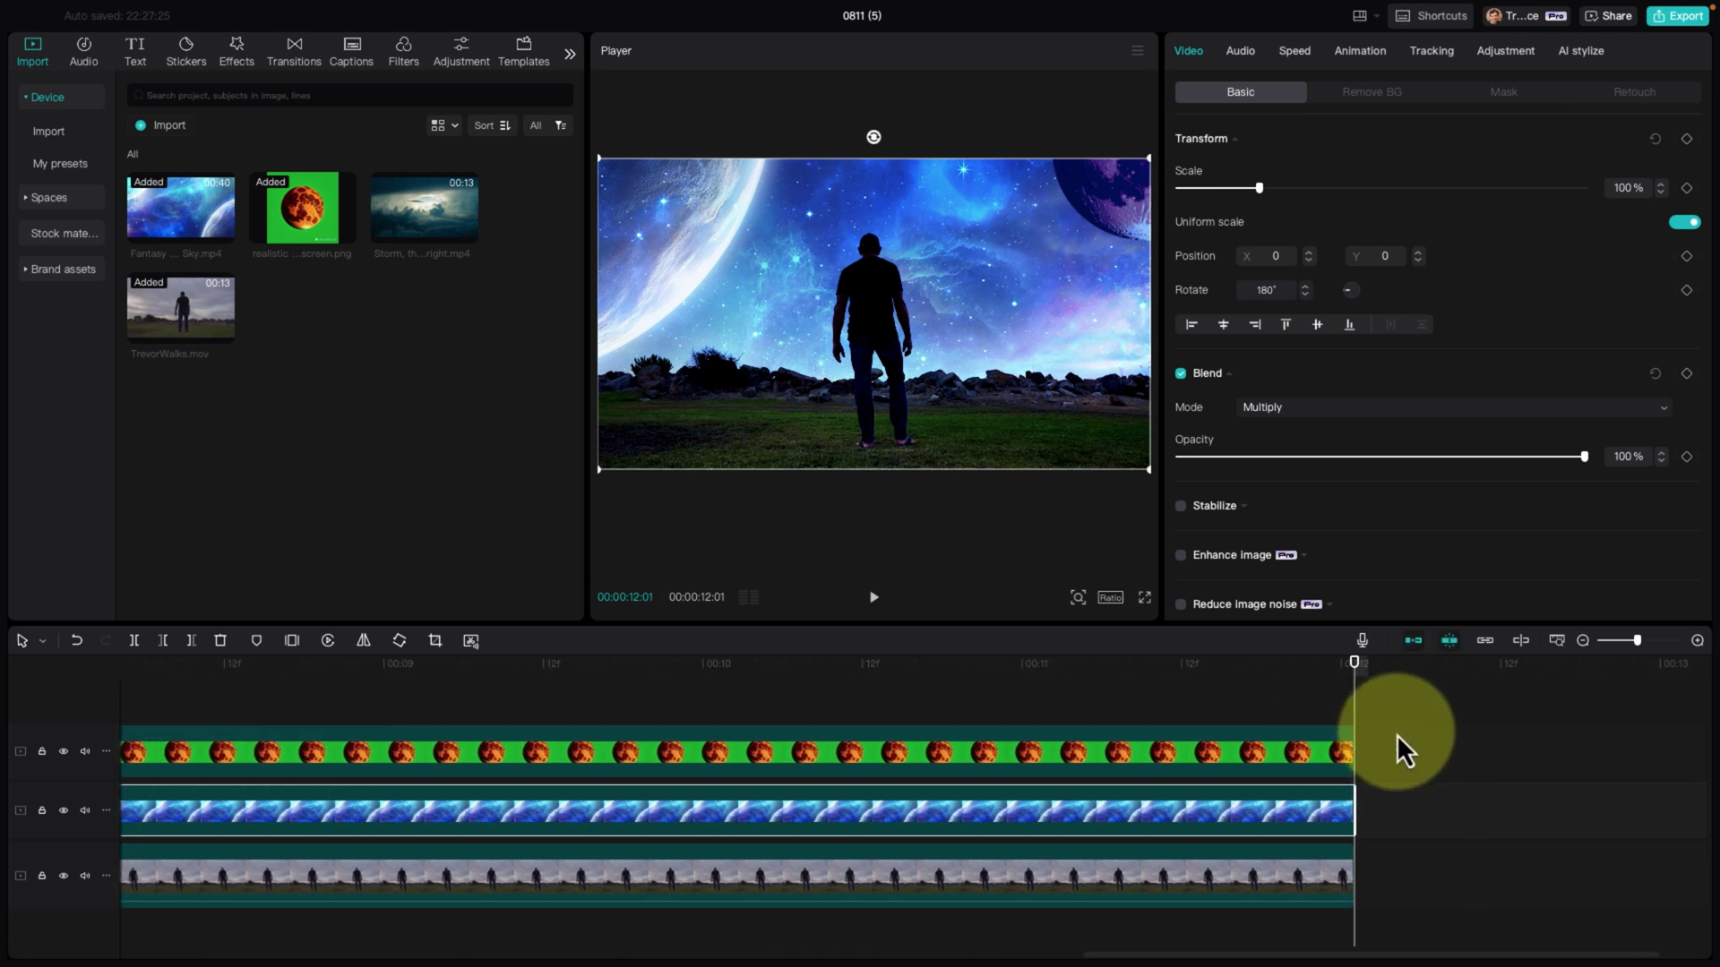
key(Left)
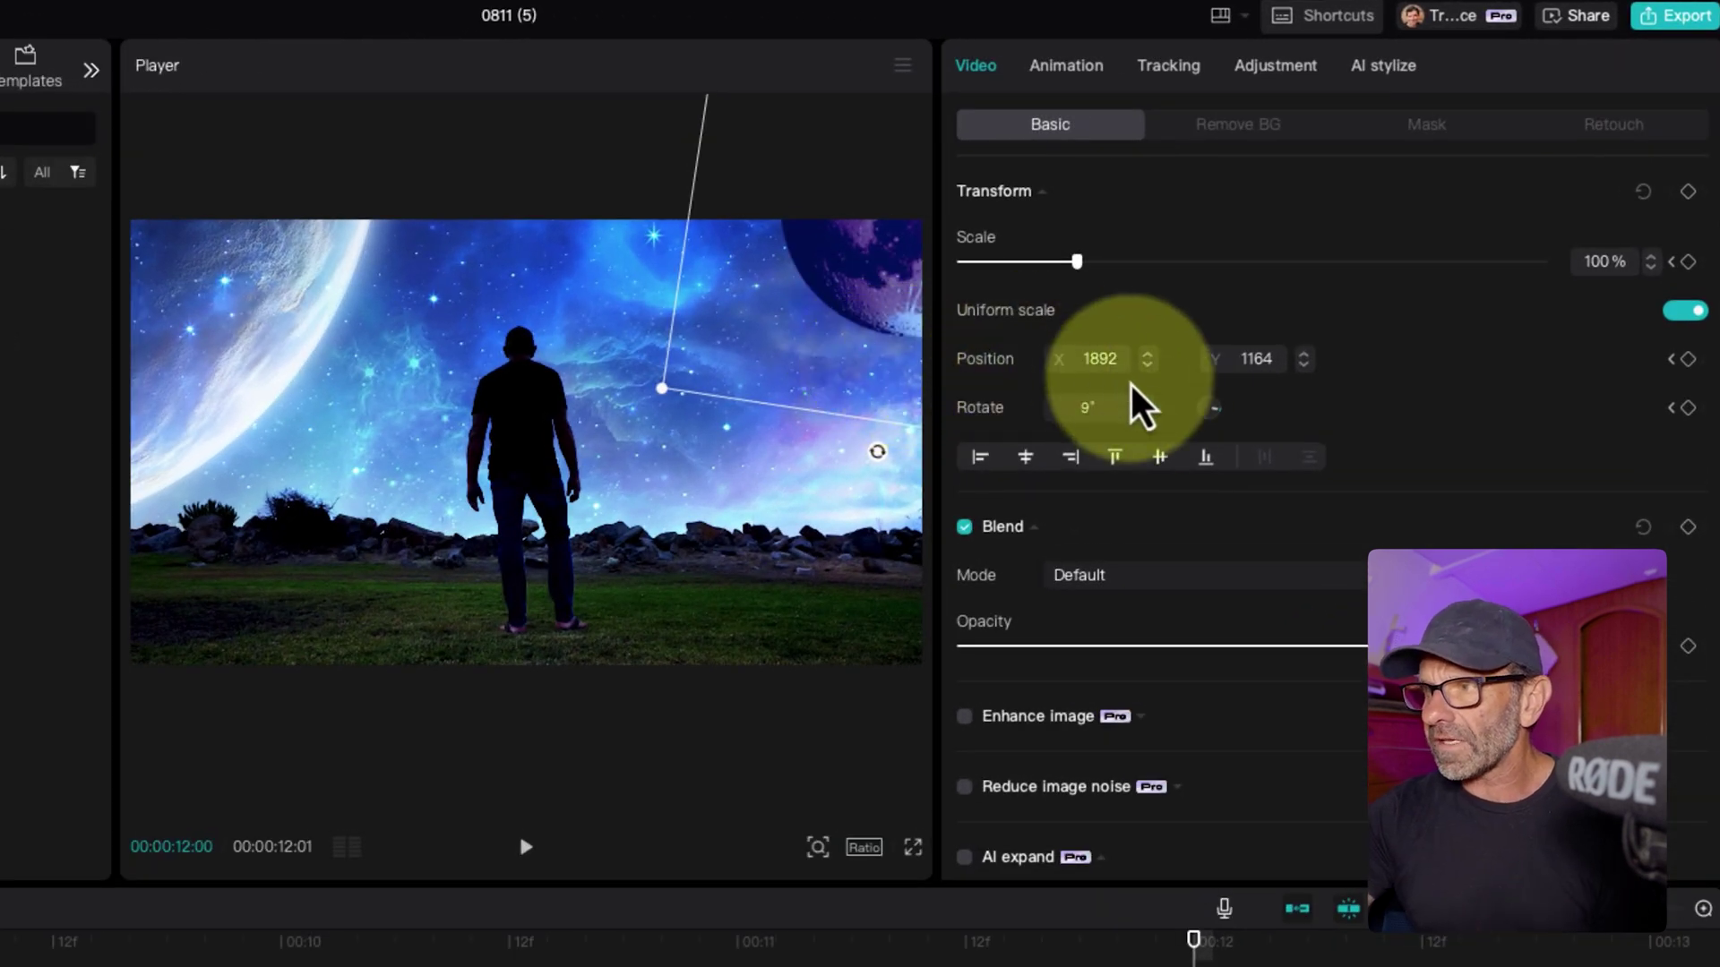
At 12:00, rotate the moon to 41°, scale it to 138% and shift it slightly down-left
click(1217, 410)
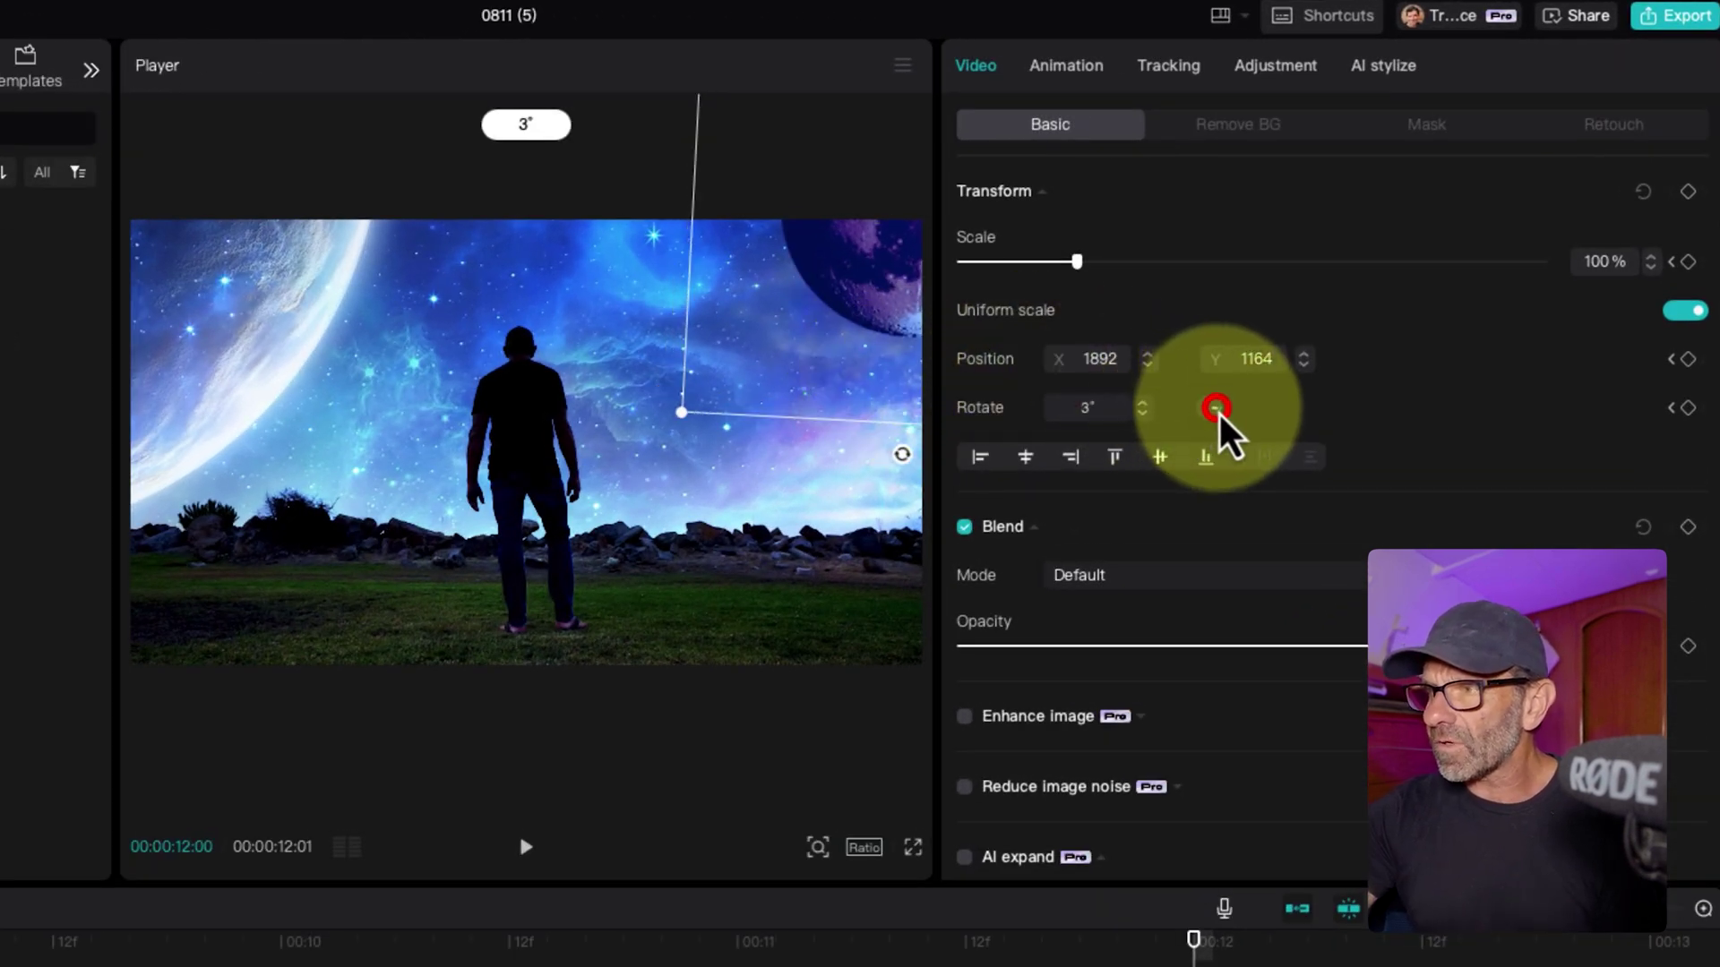
drag(1219, 414, 1217, 418)
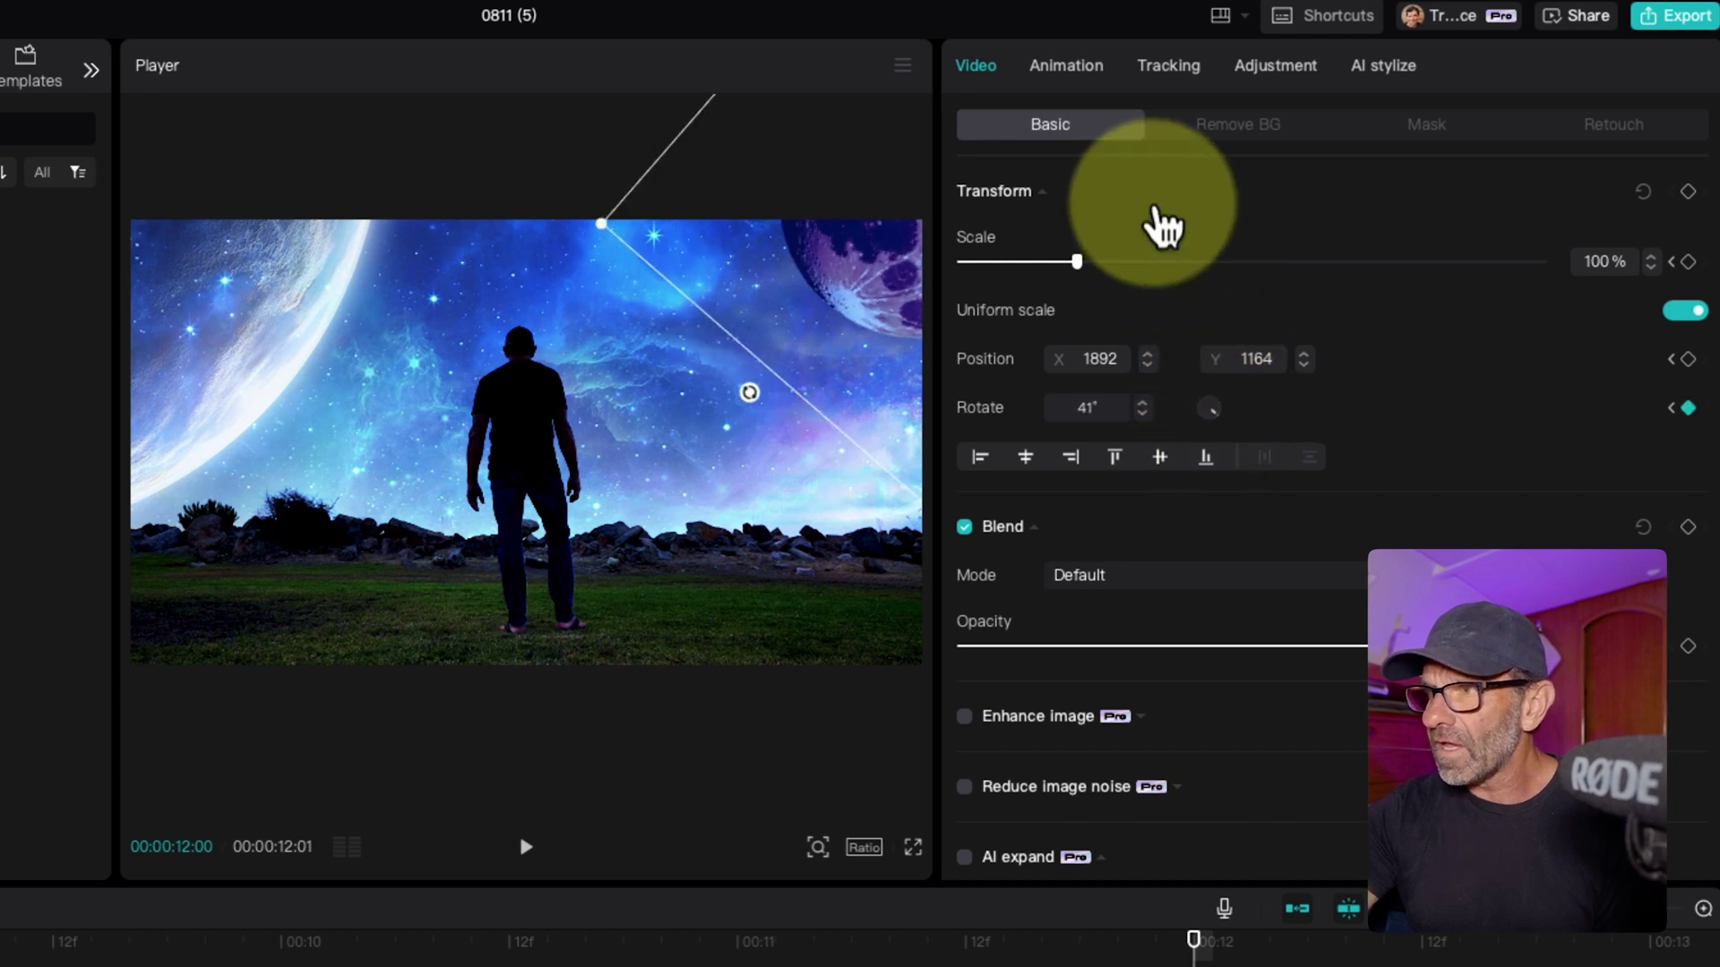
drag(1103, 271, 1122, 273)
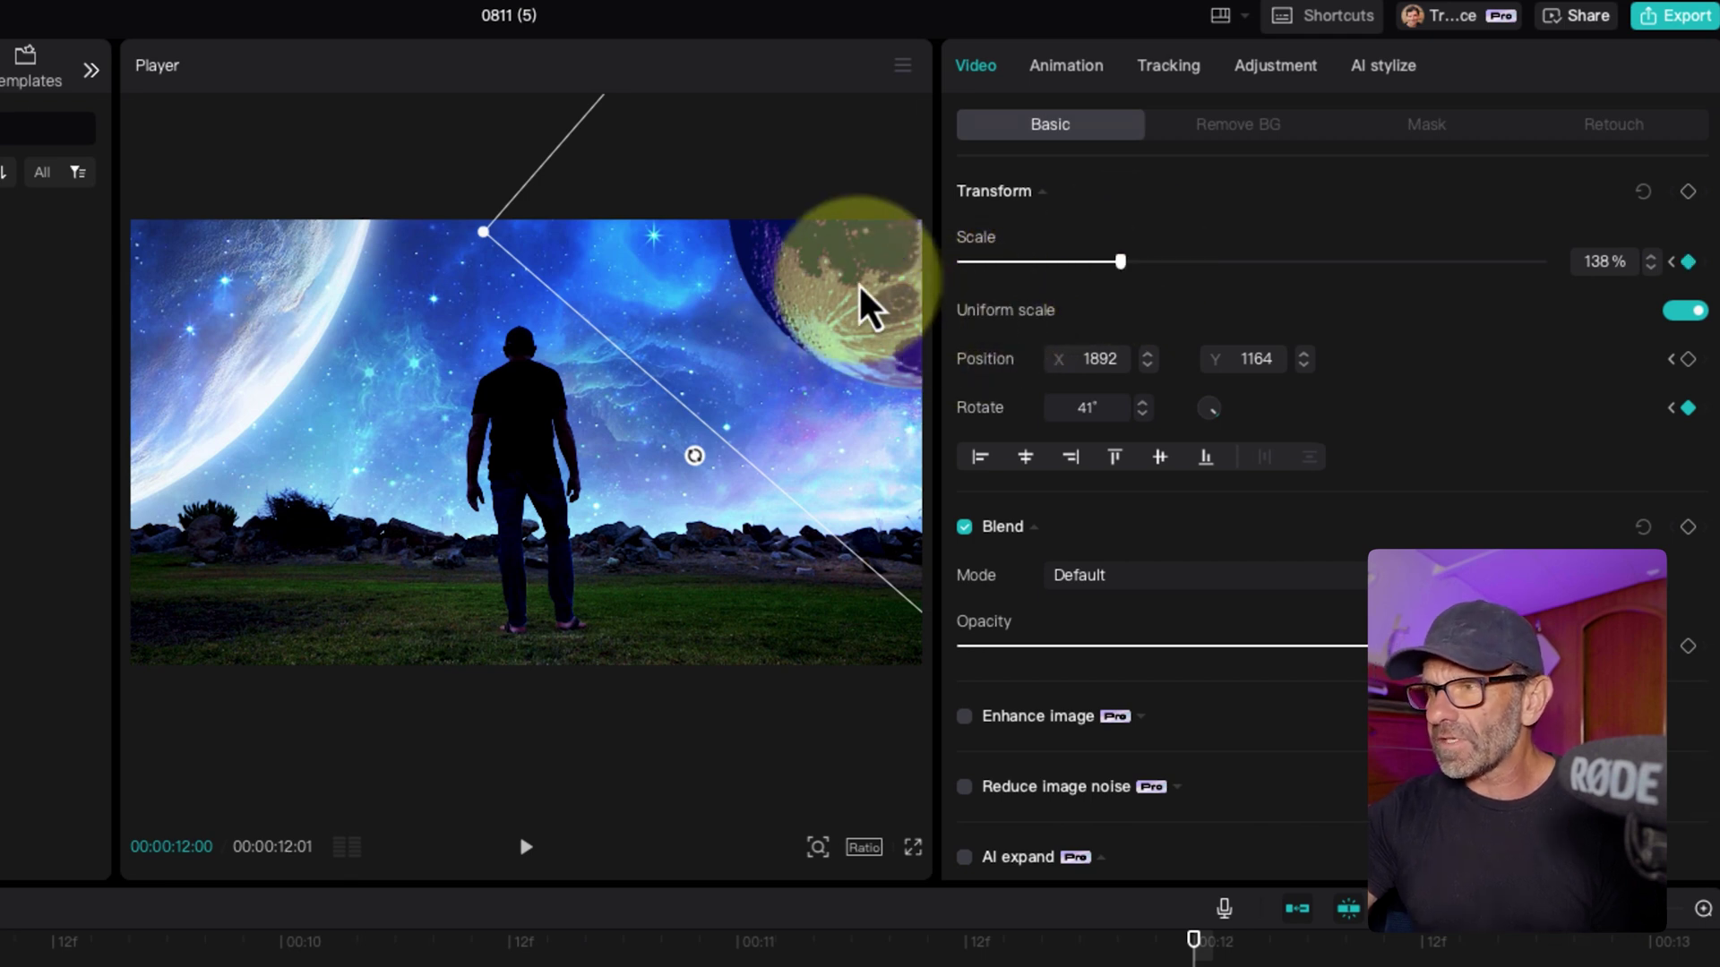
drag(858, 285, 834, 323)
Scrub back through the final seconds to preview the moon growing and turning
click(723, 893)
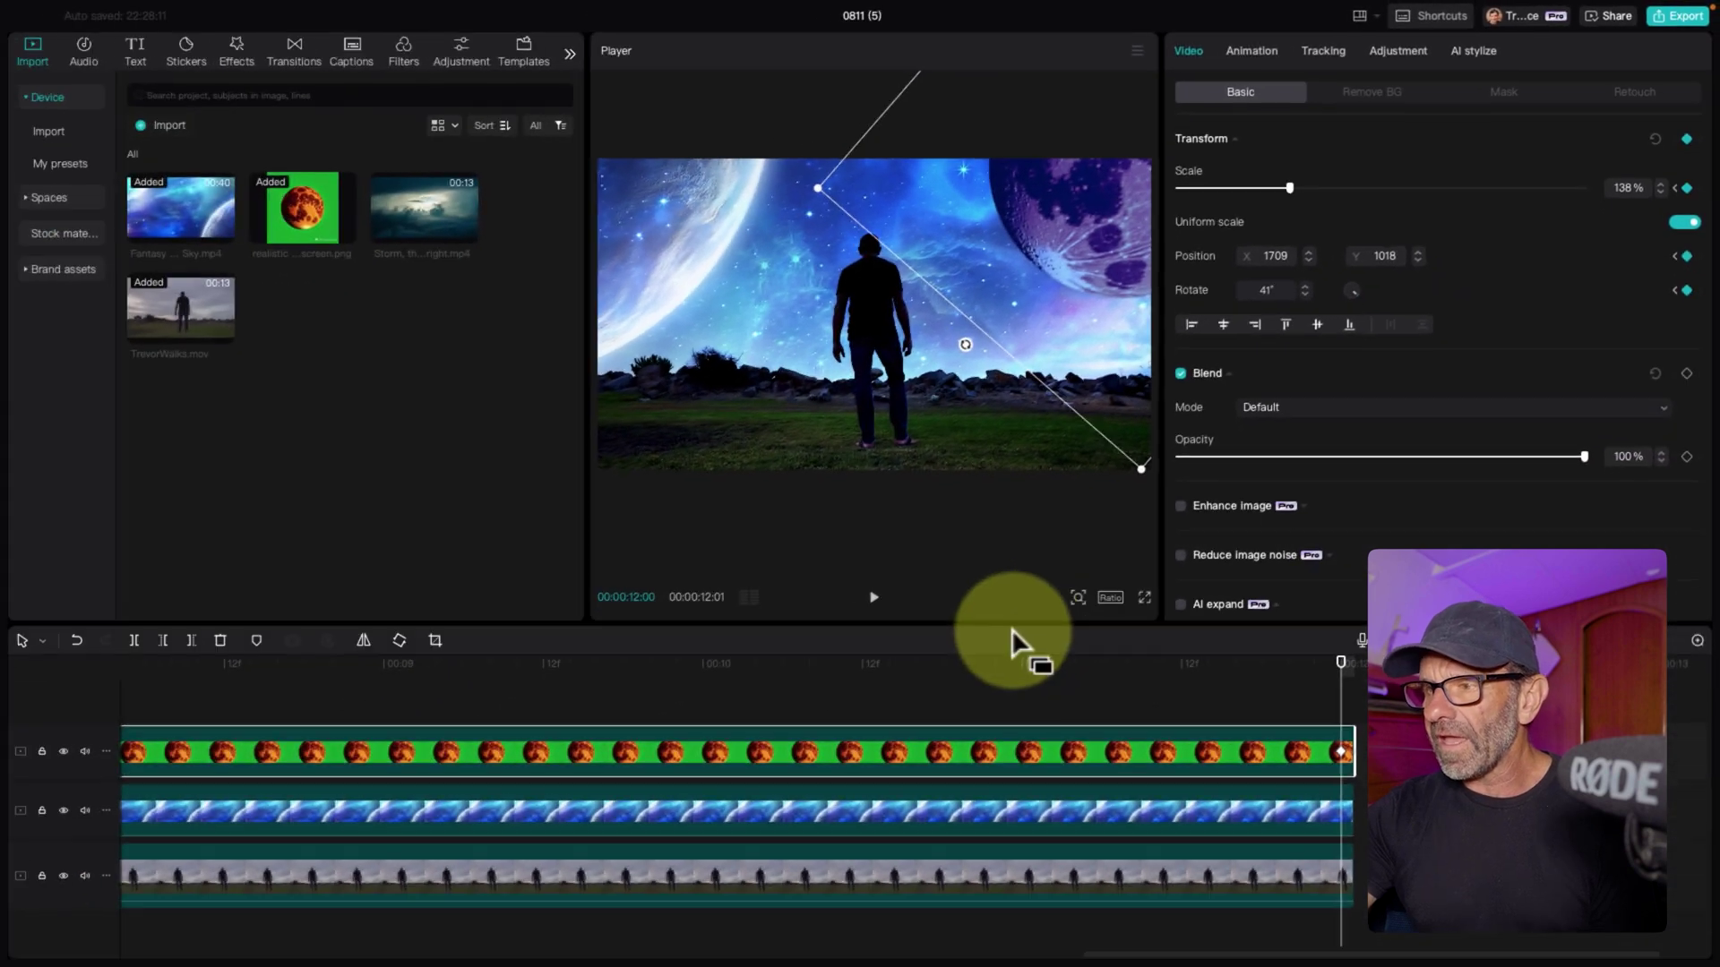
click(1032, 668)
click(1050, 701)
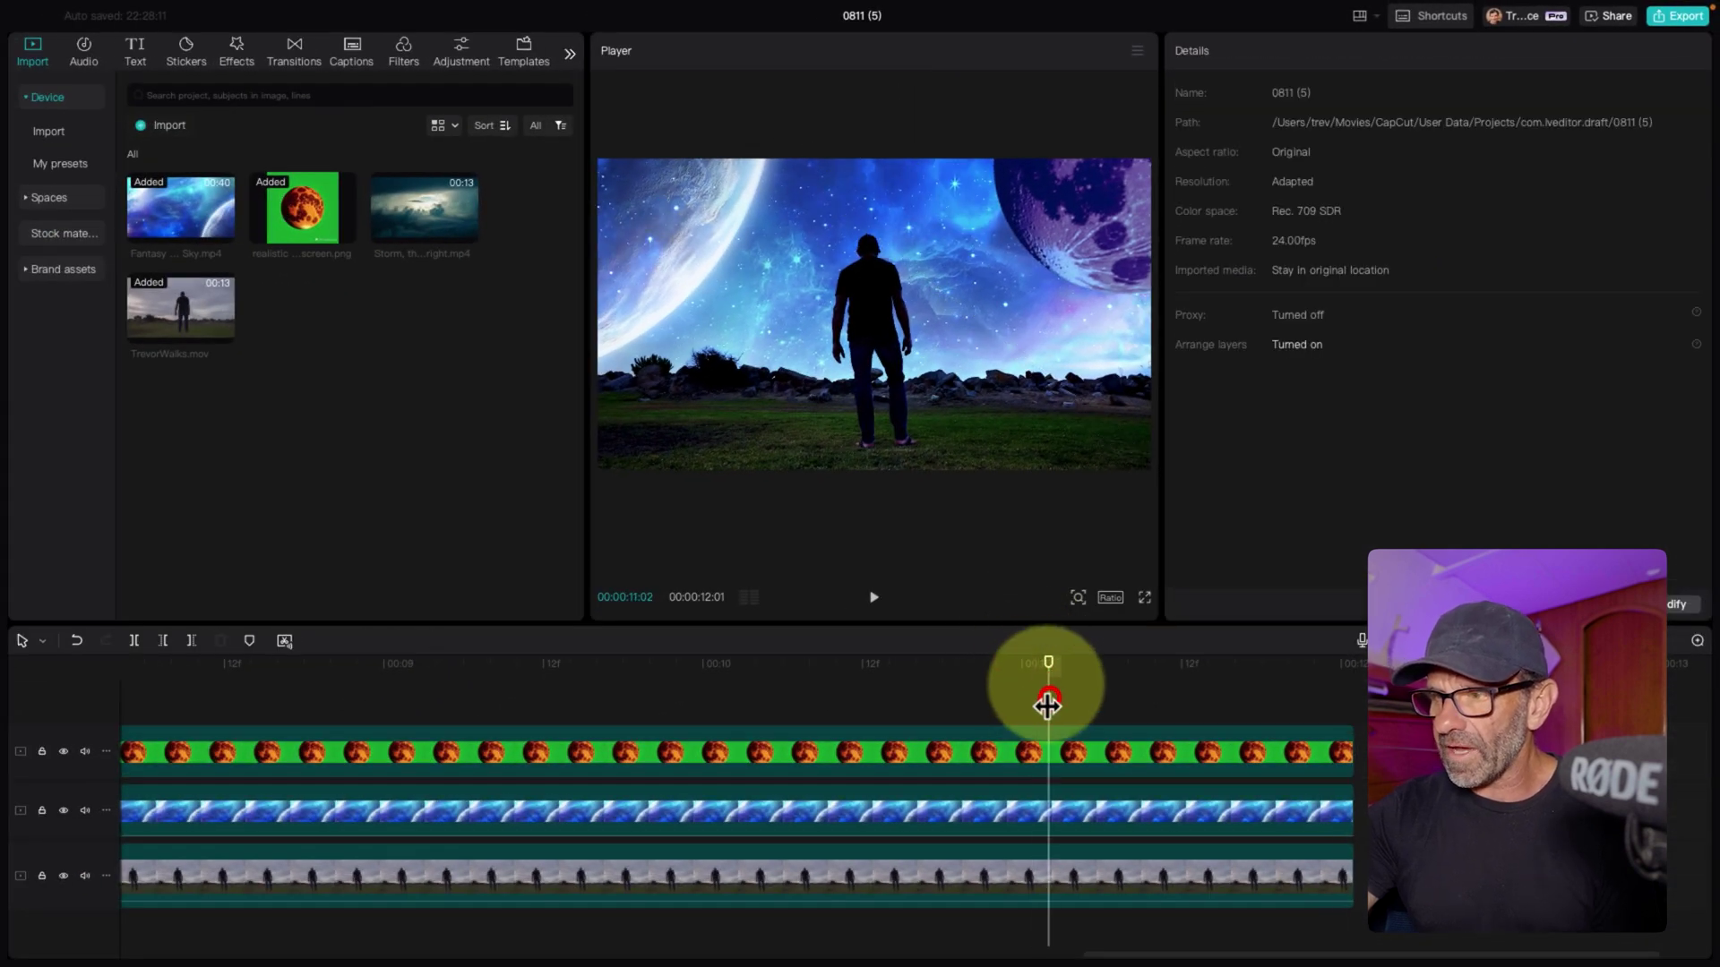
drag(1039, 663, 927, 609)
click(1075, 228)
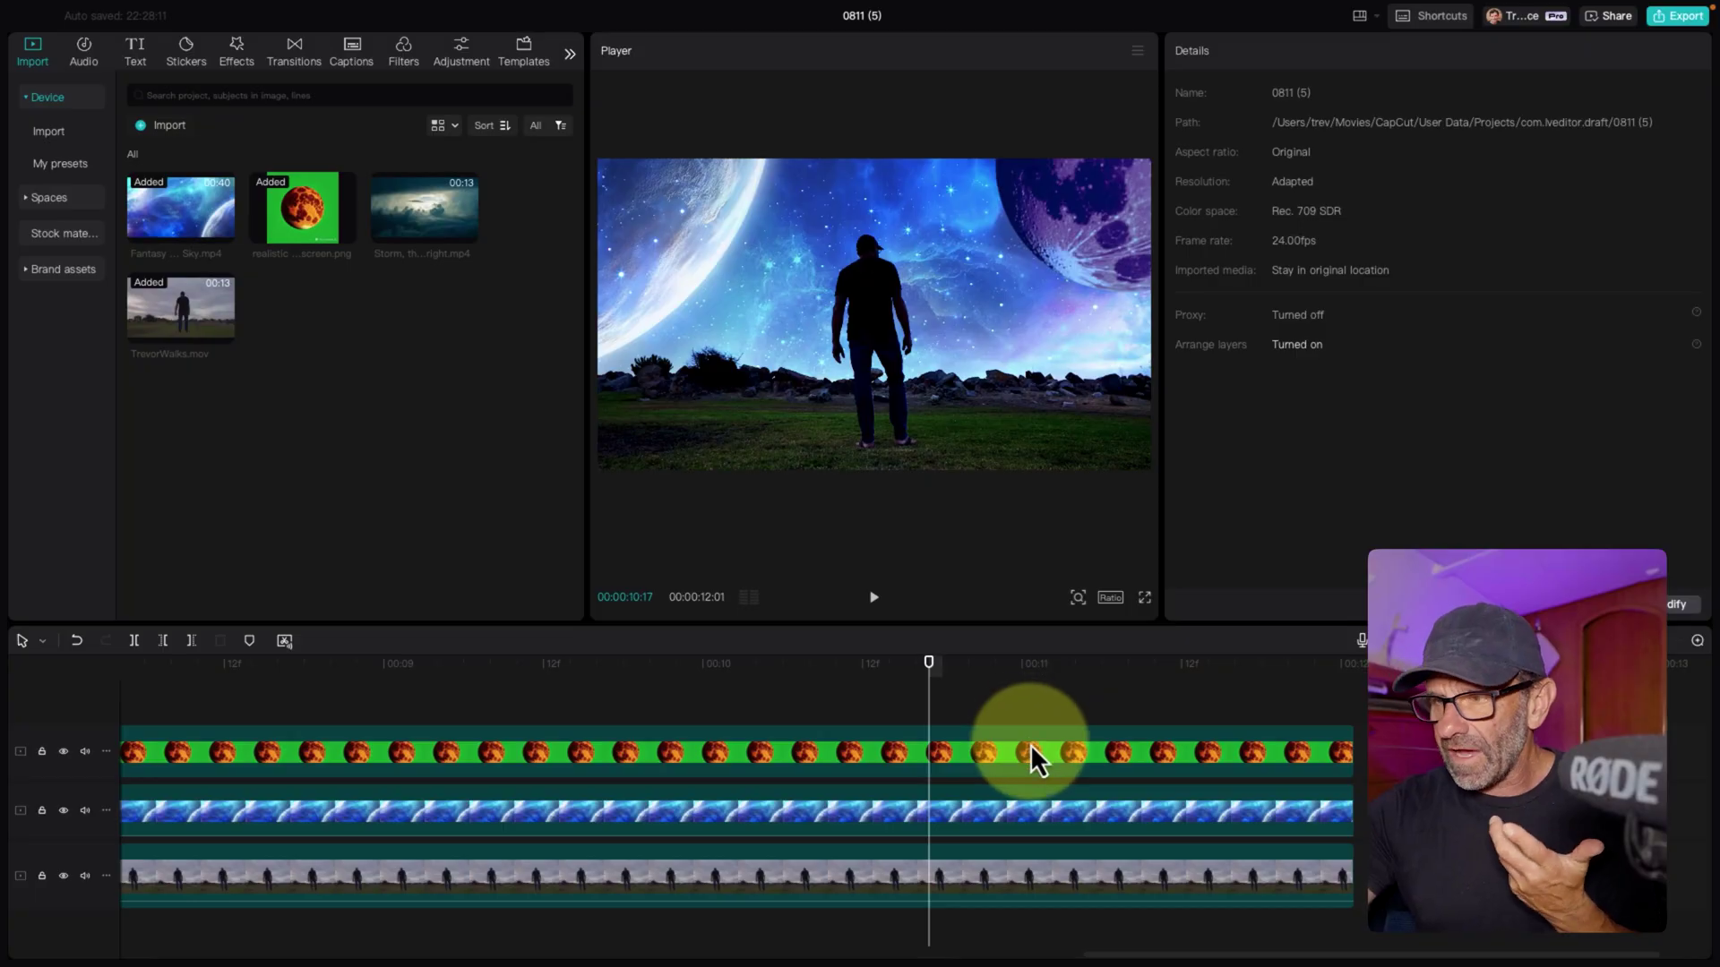
Set the moon's Blend Mode to Darken and lower its Opacity to 56%
click(1030, 744)
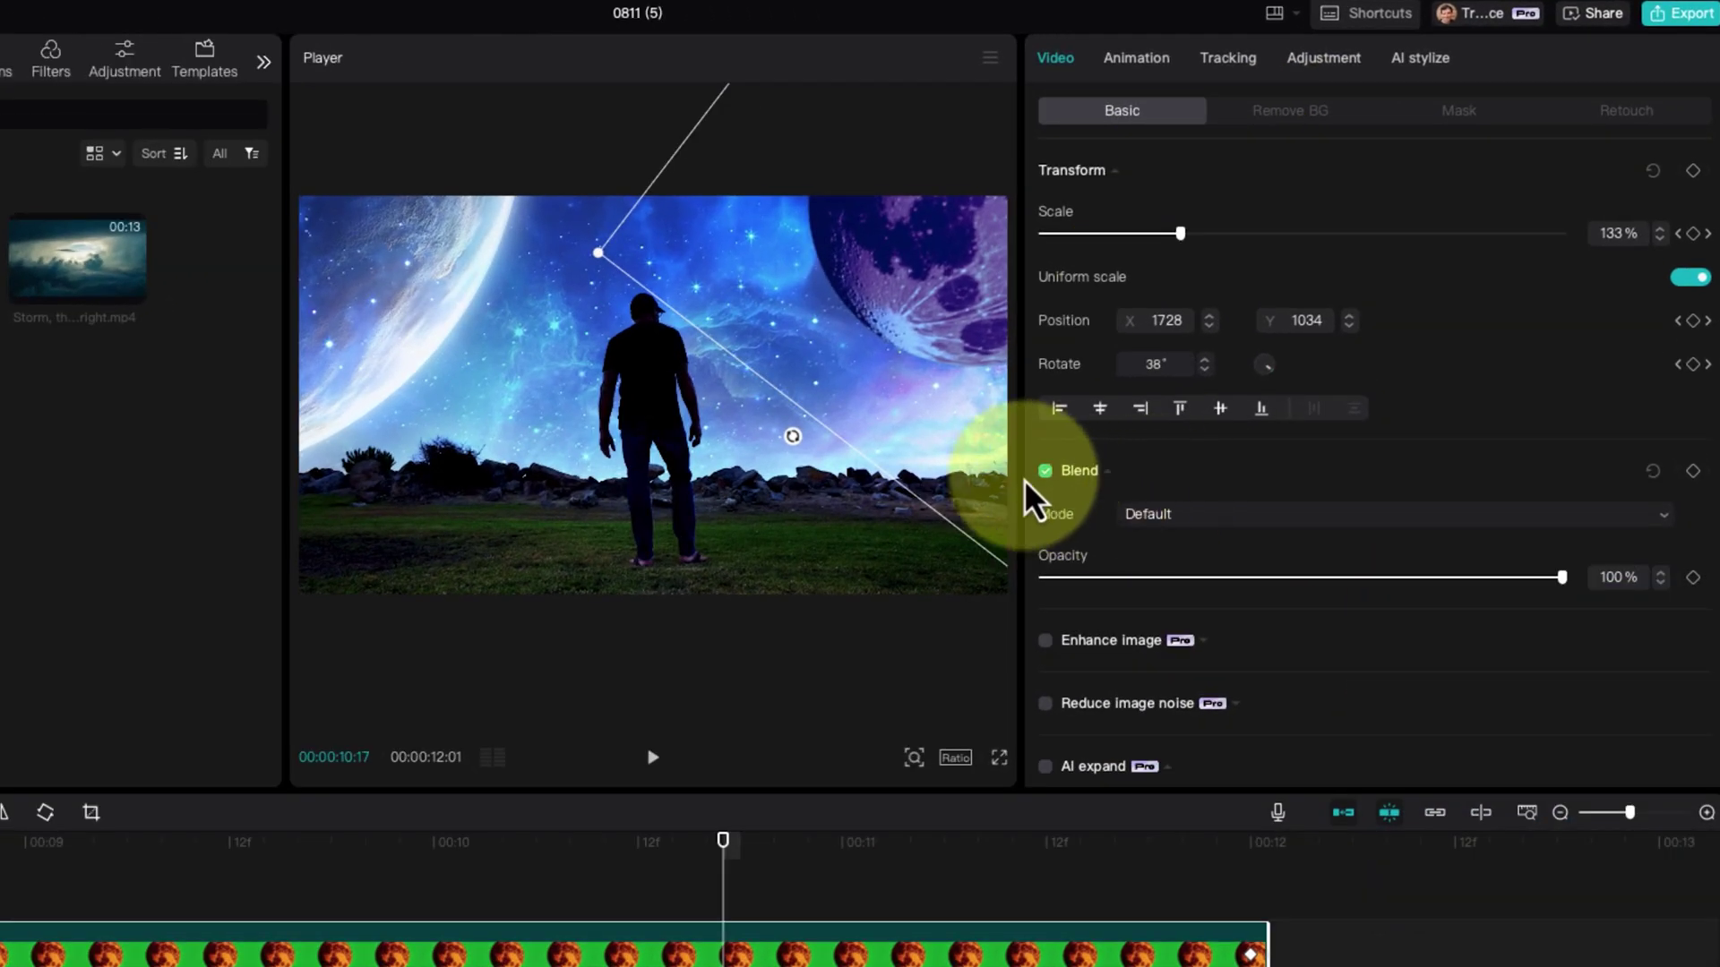
click(1324, 516)
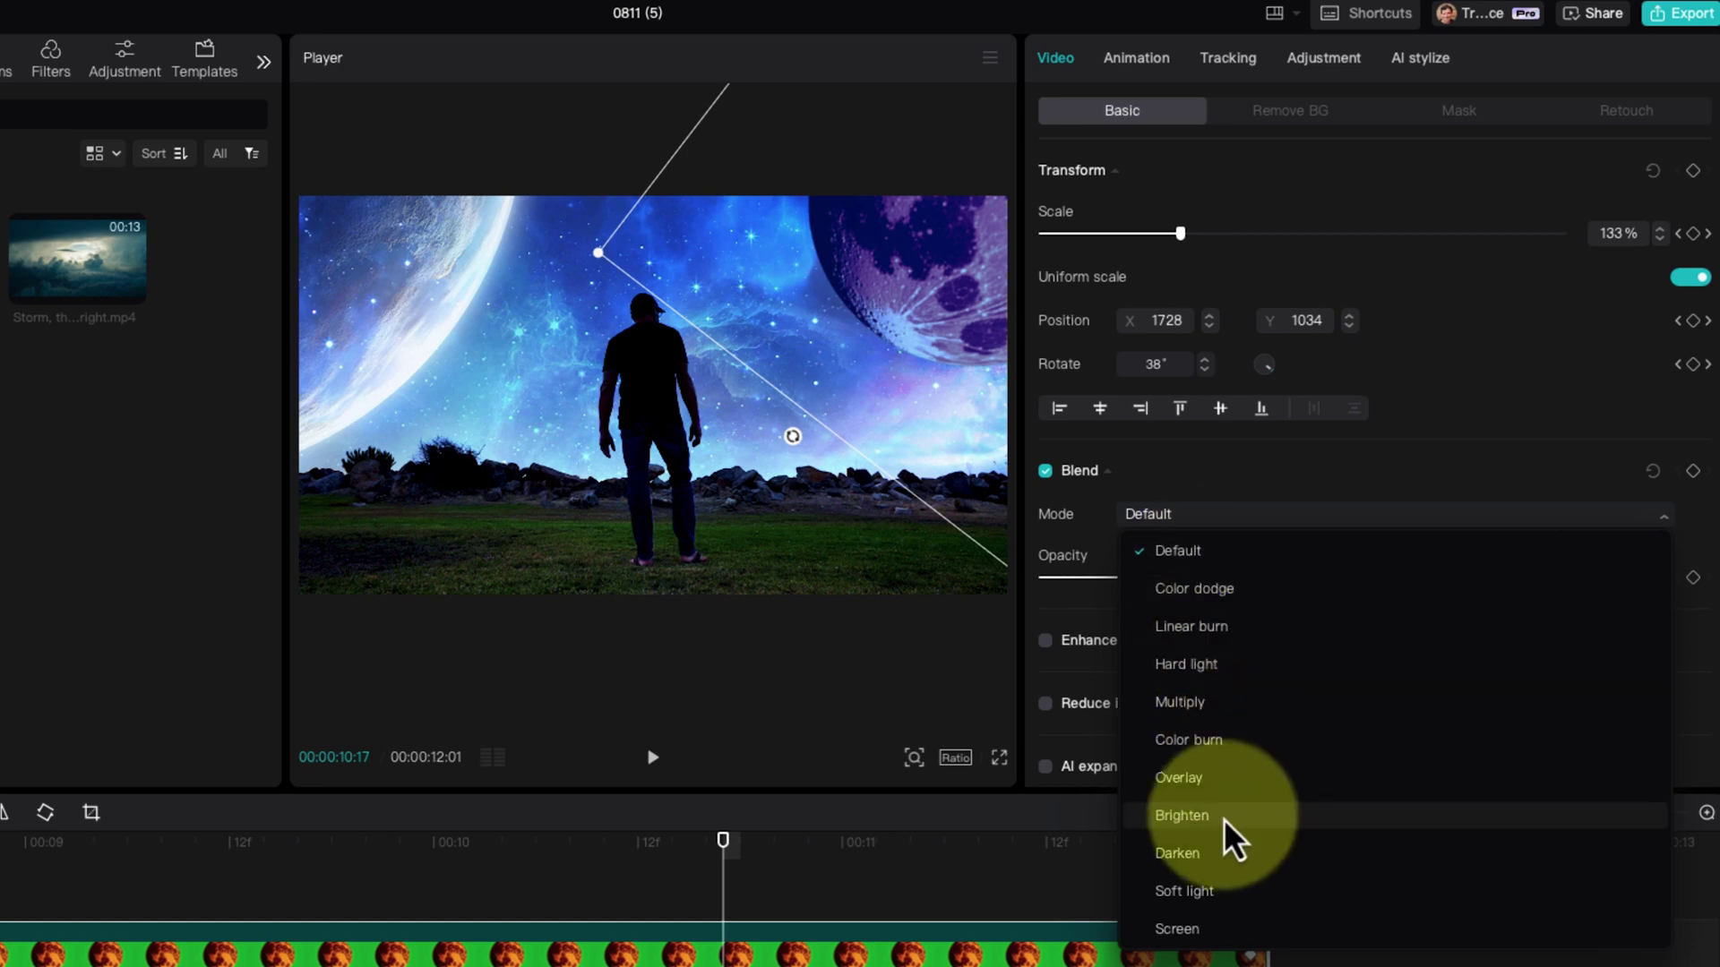
click(1221, 856)
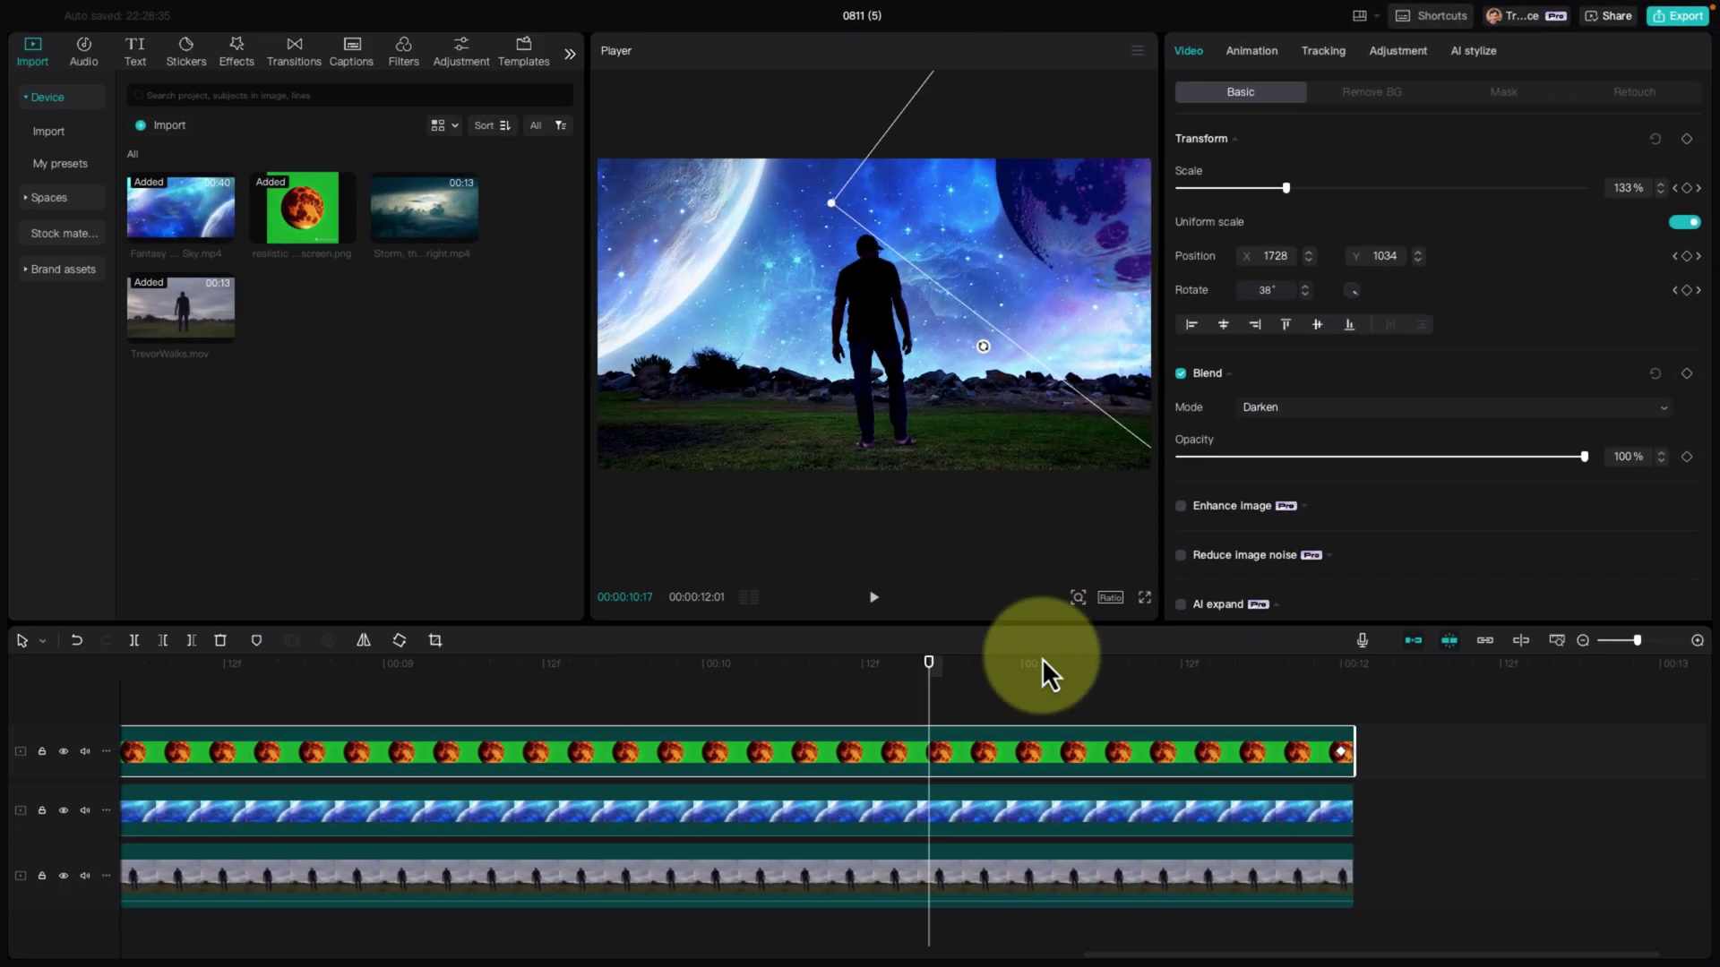
drag(1043, 661, 982, 730)
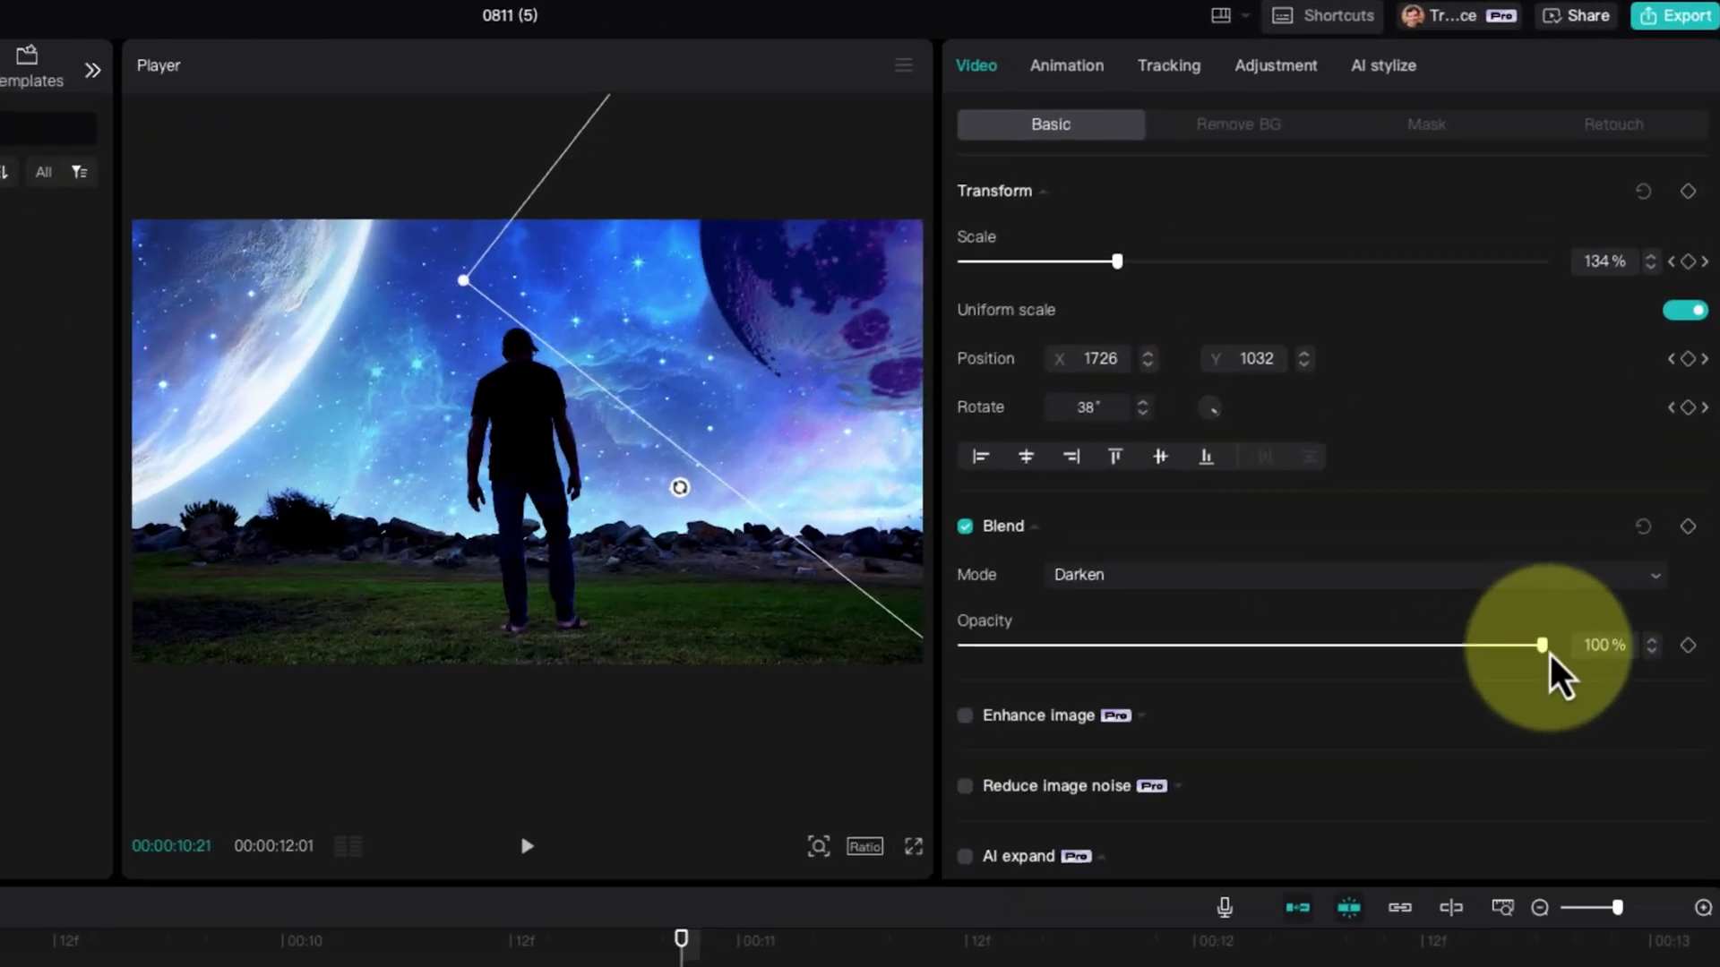
drag(1529, 652, 1283, 641)
click(490, 955)
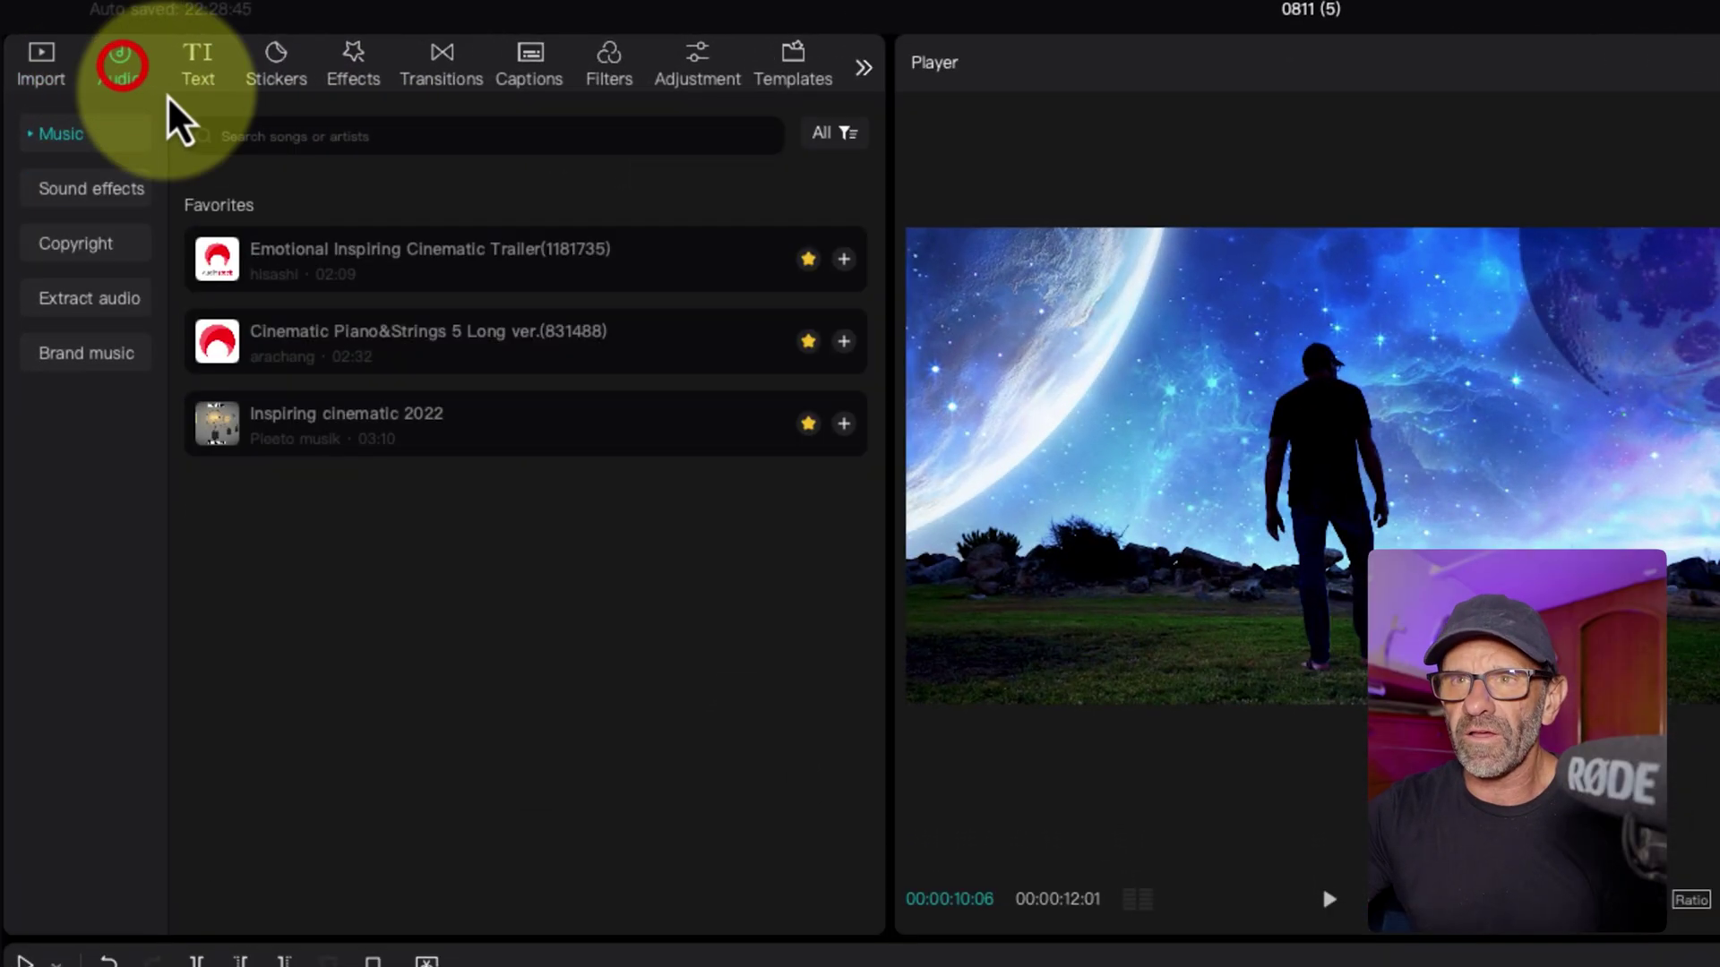
Search the Music library for 'space mystery'
click(321, 139)
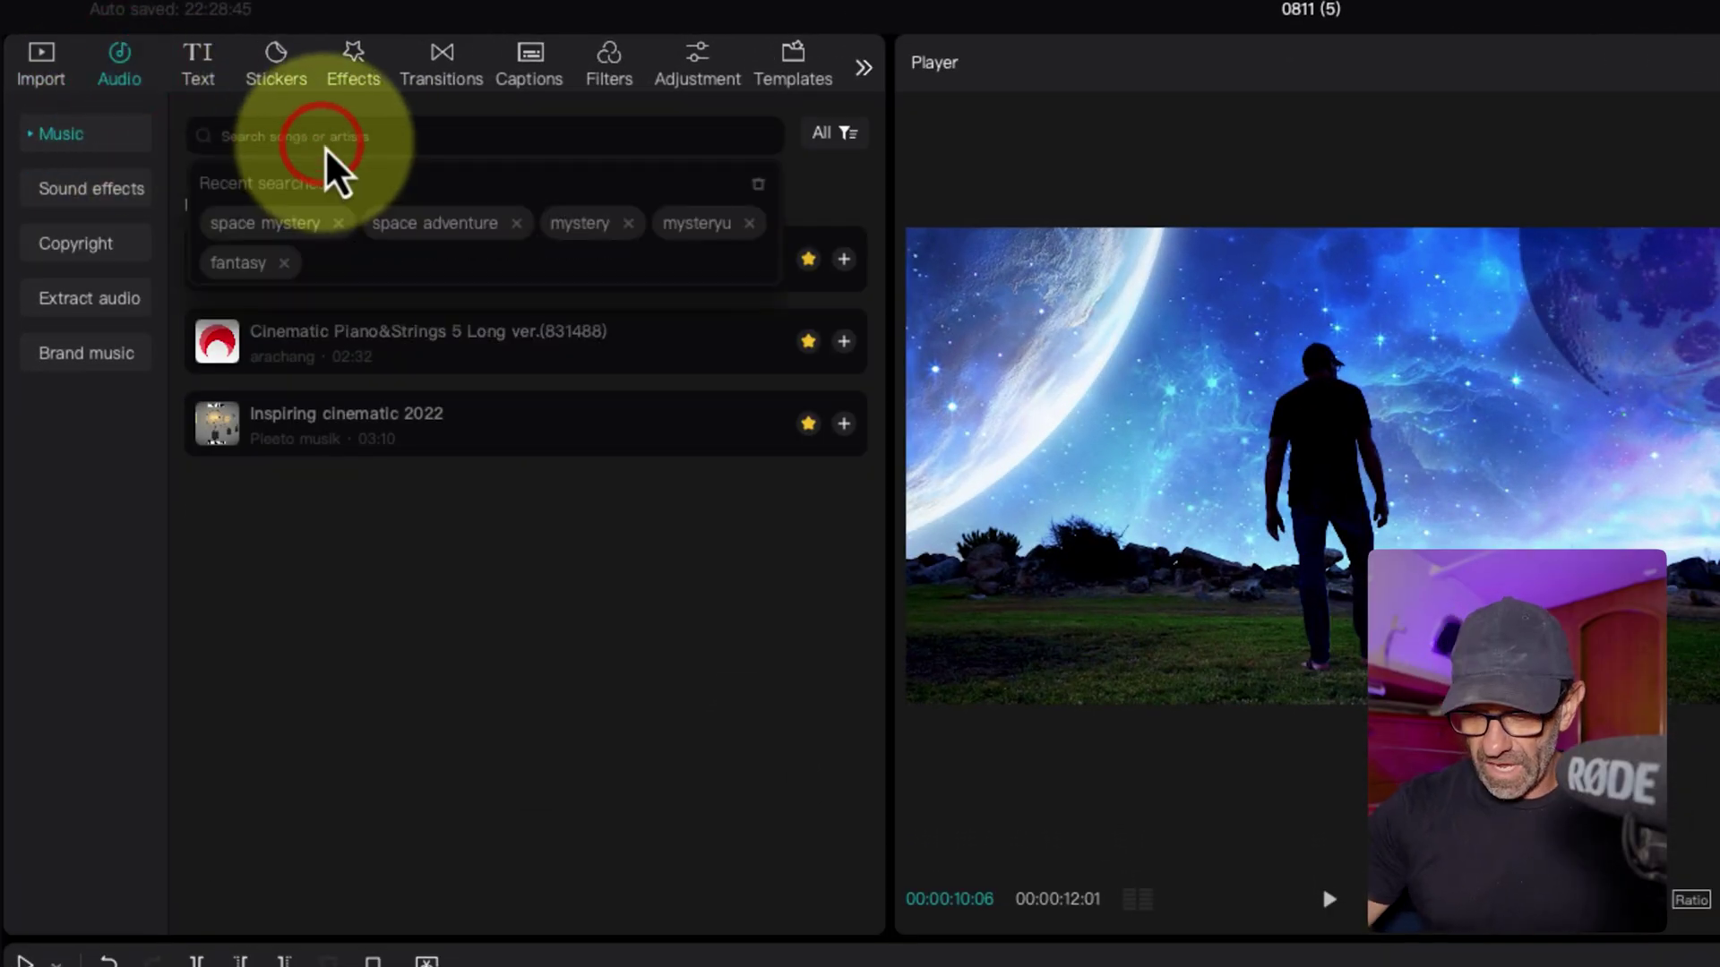
text(space)
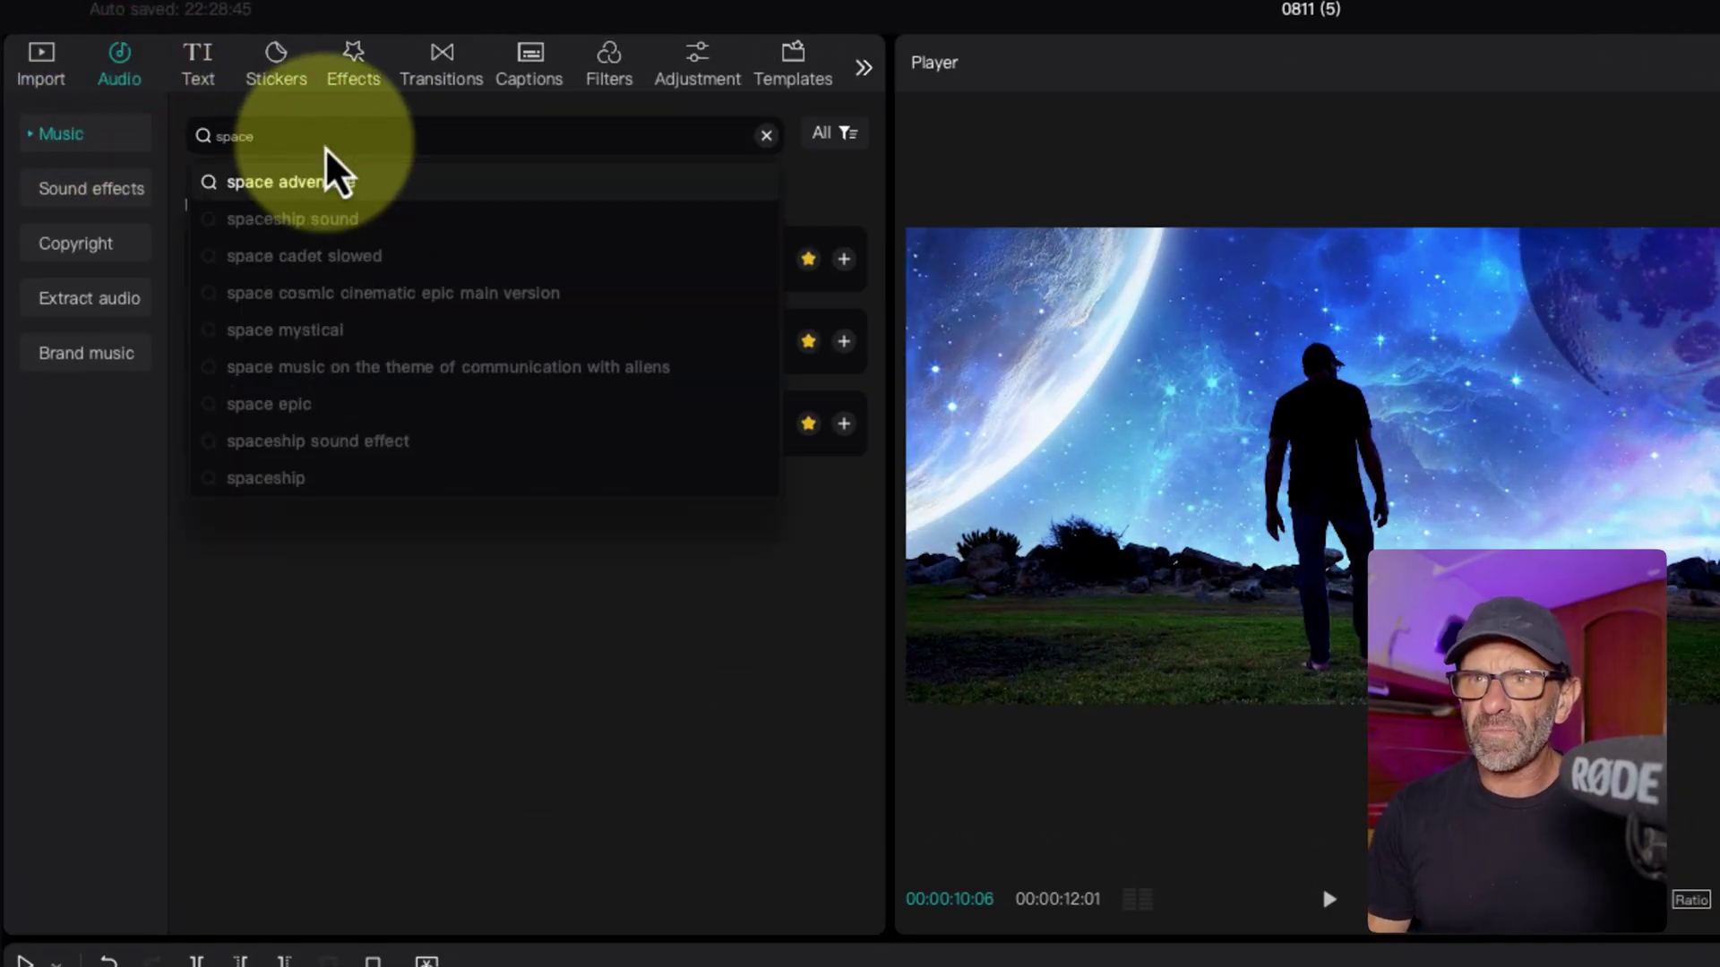
text( myu)
text(stery)
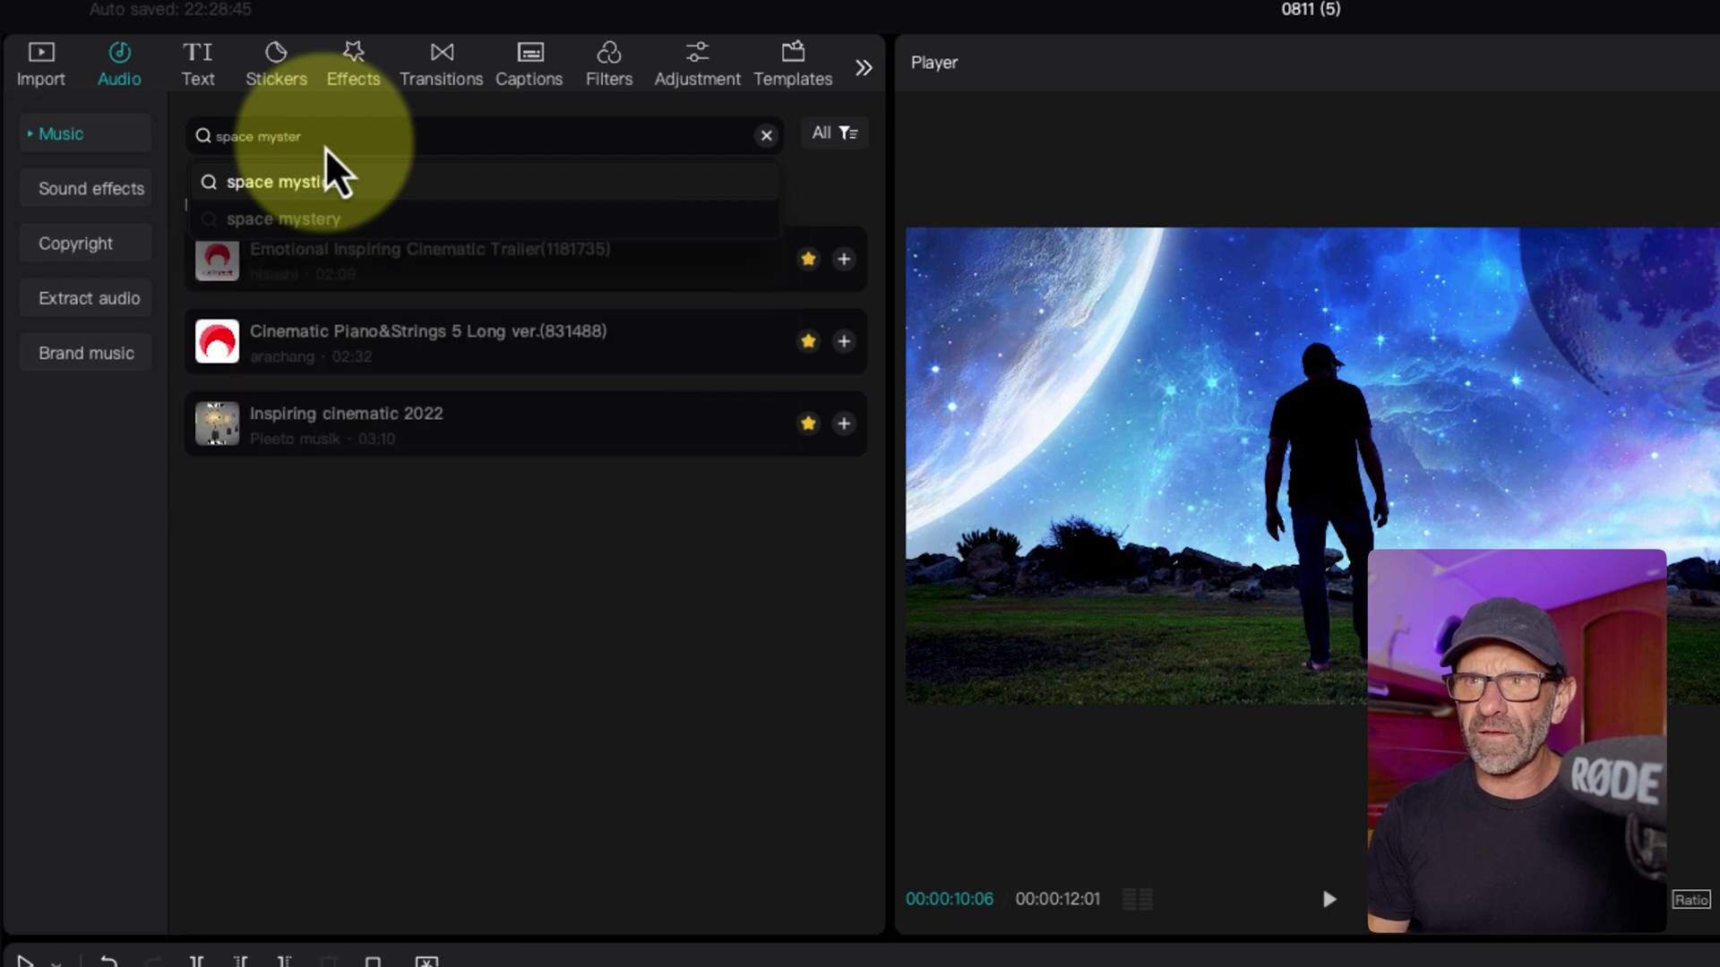
key(Return)
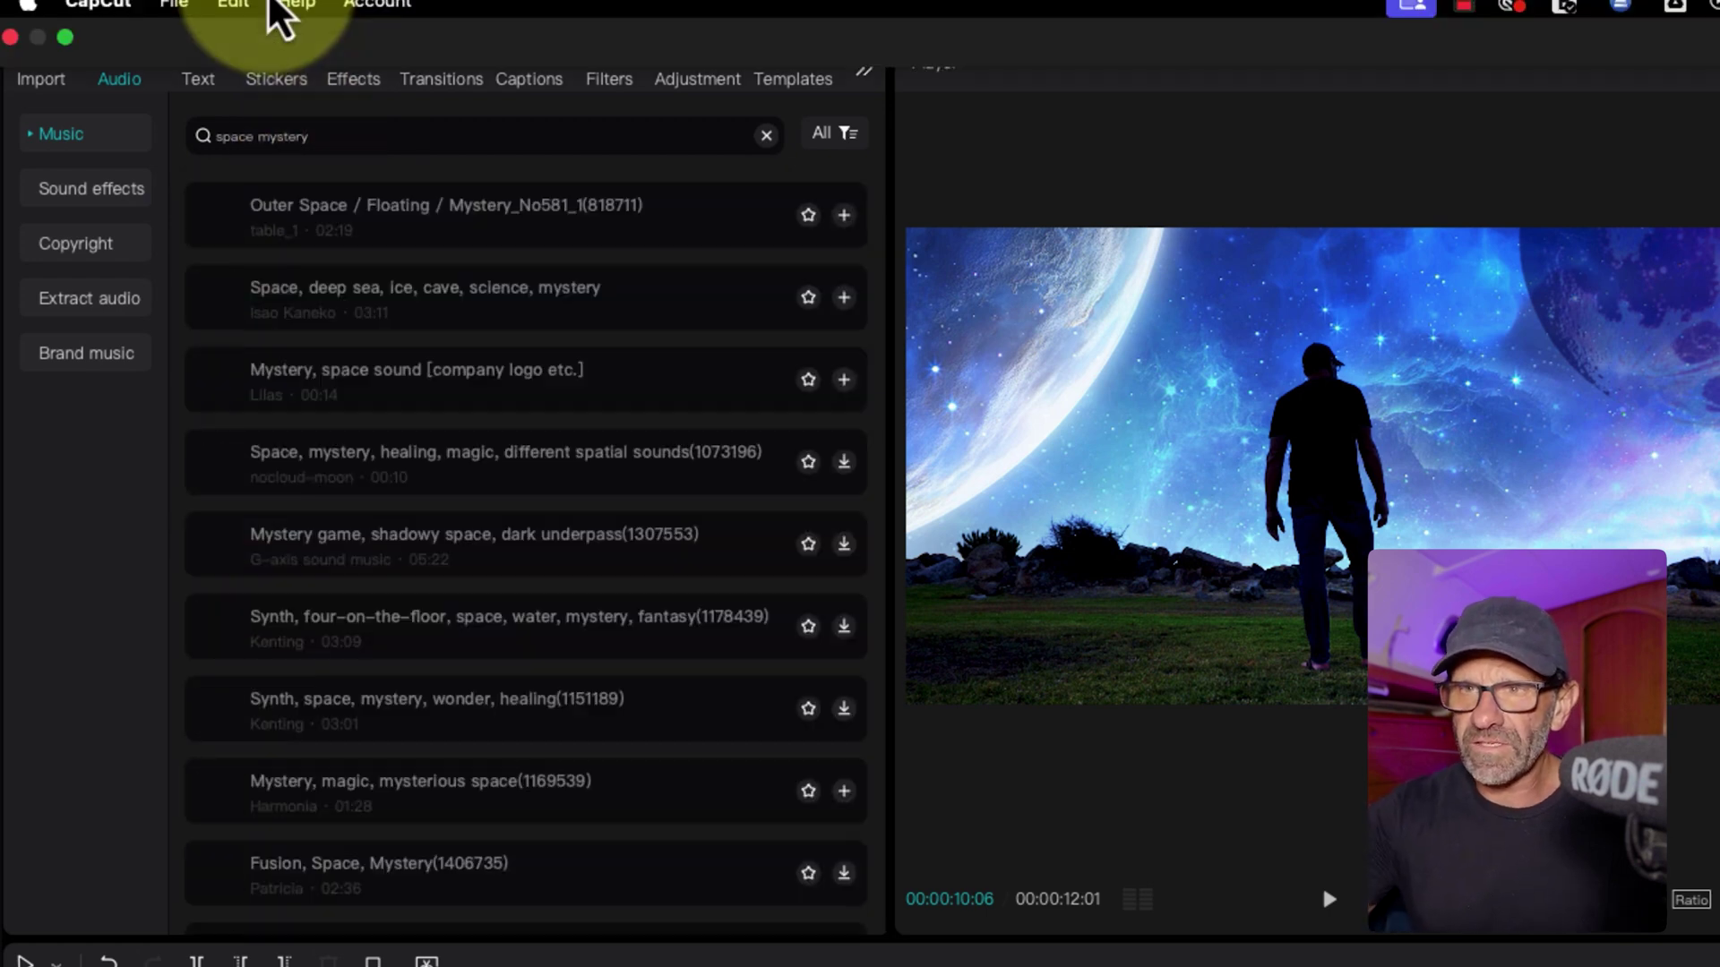
Preview results and add 'Space, deep sea, ice, cave…' and 'Mystery, space sound' to separate audio tracks
click(229, 232)
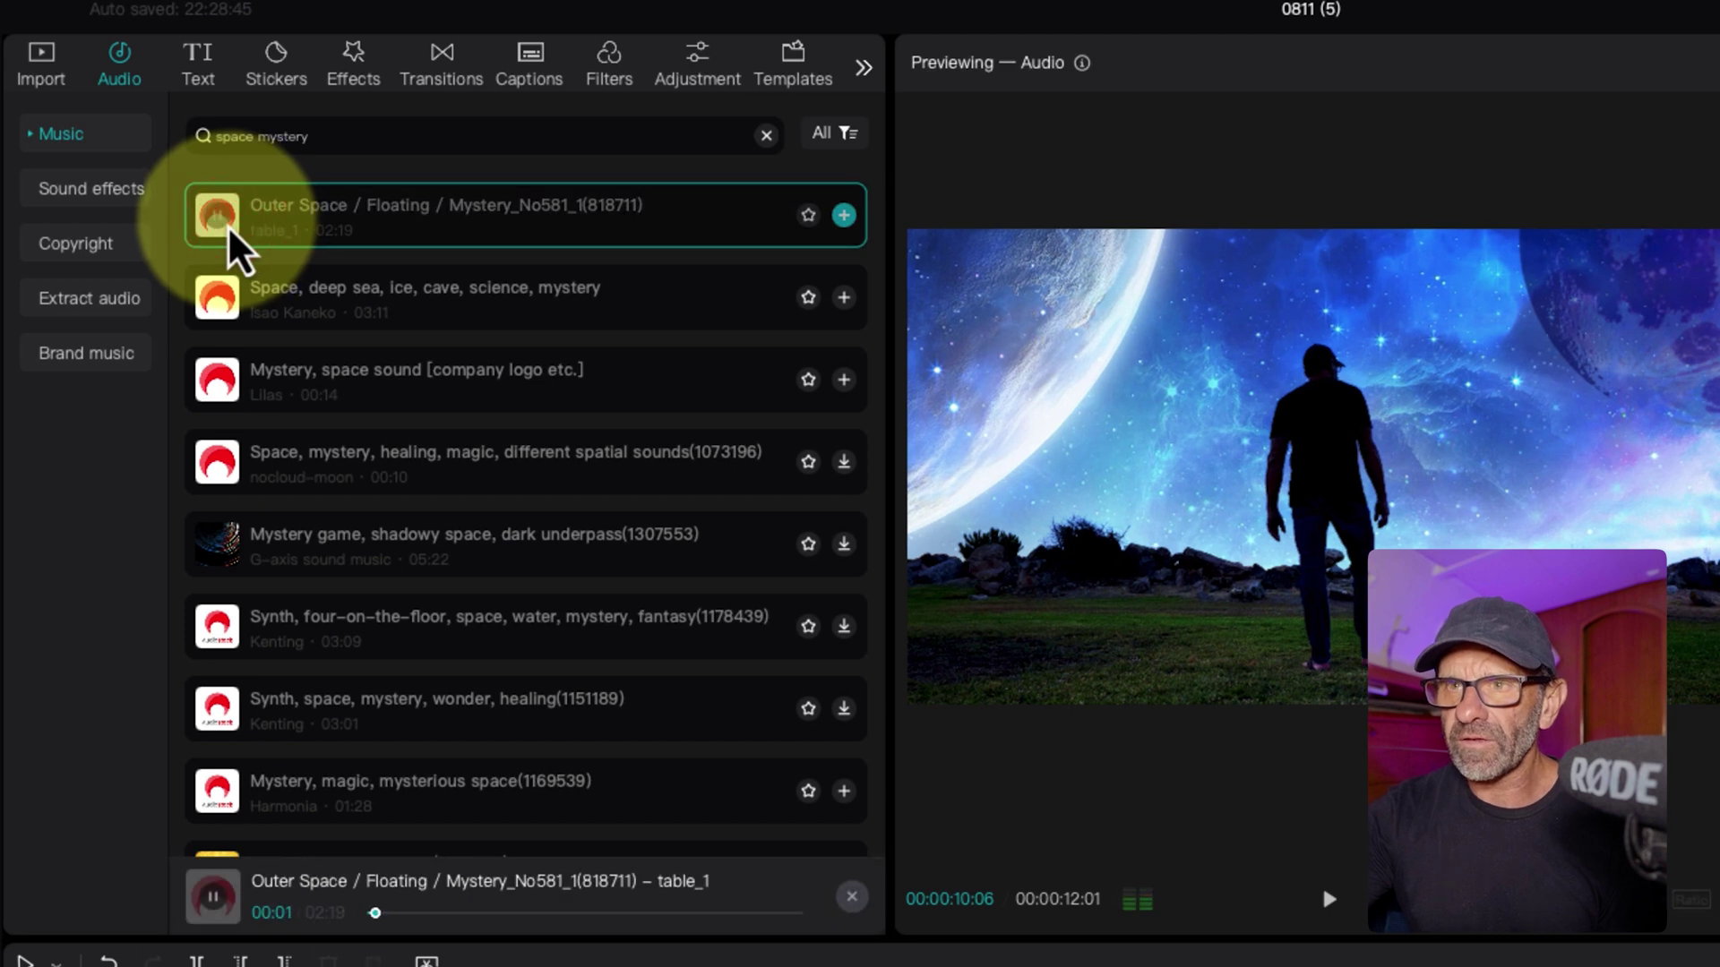
click(212, 313)
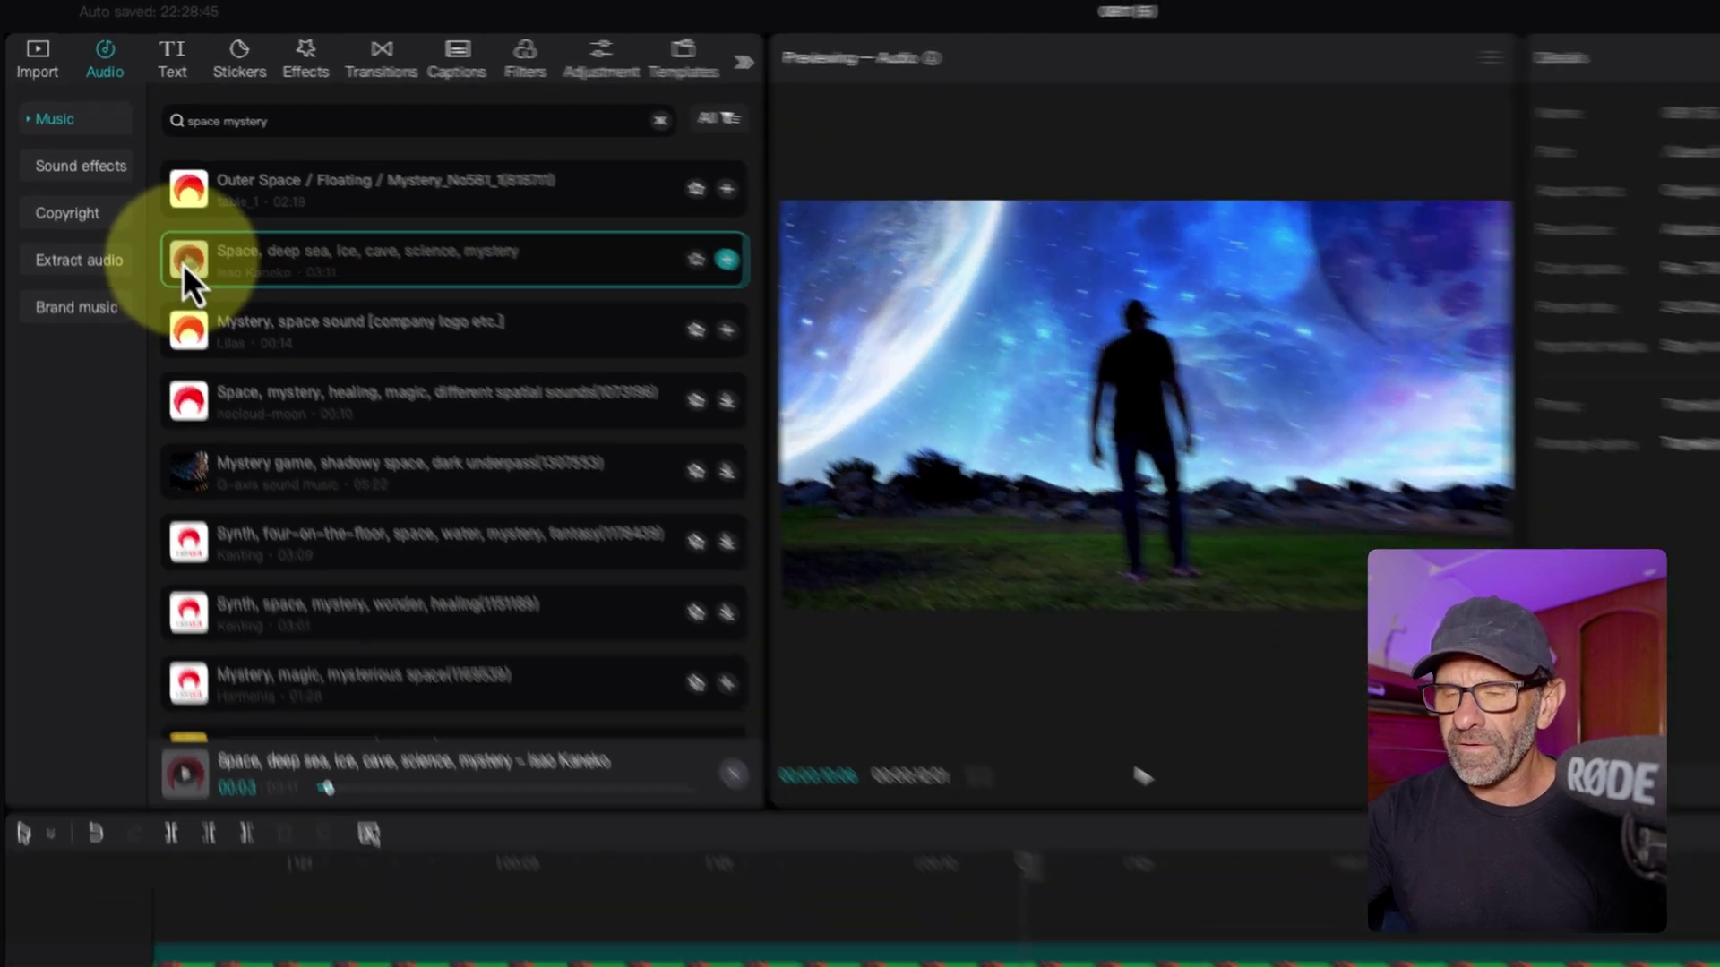
drag(189, 277, 115, 923)
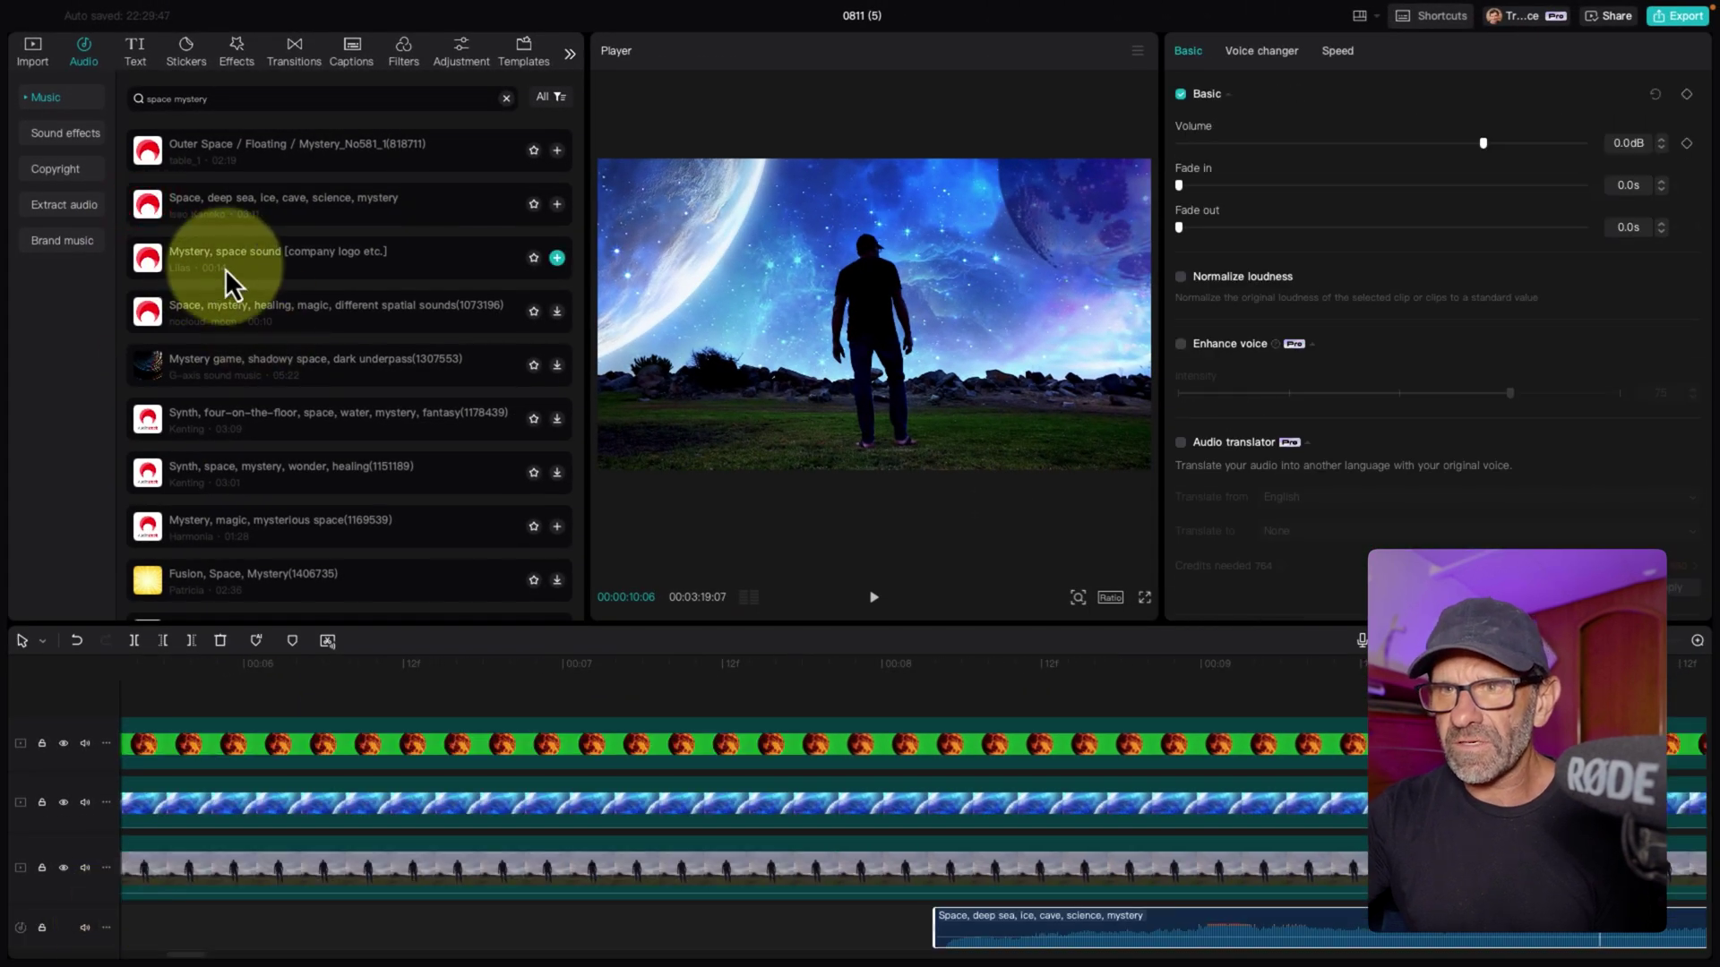
click(152, 262)
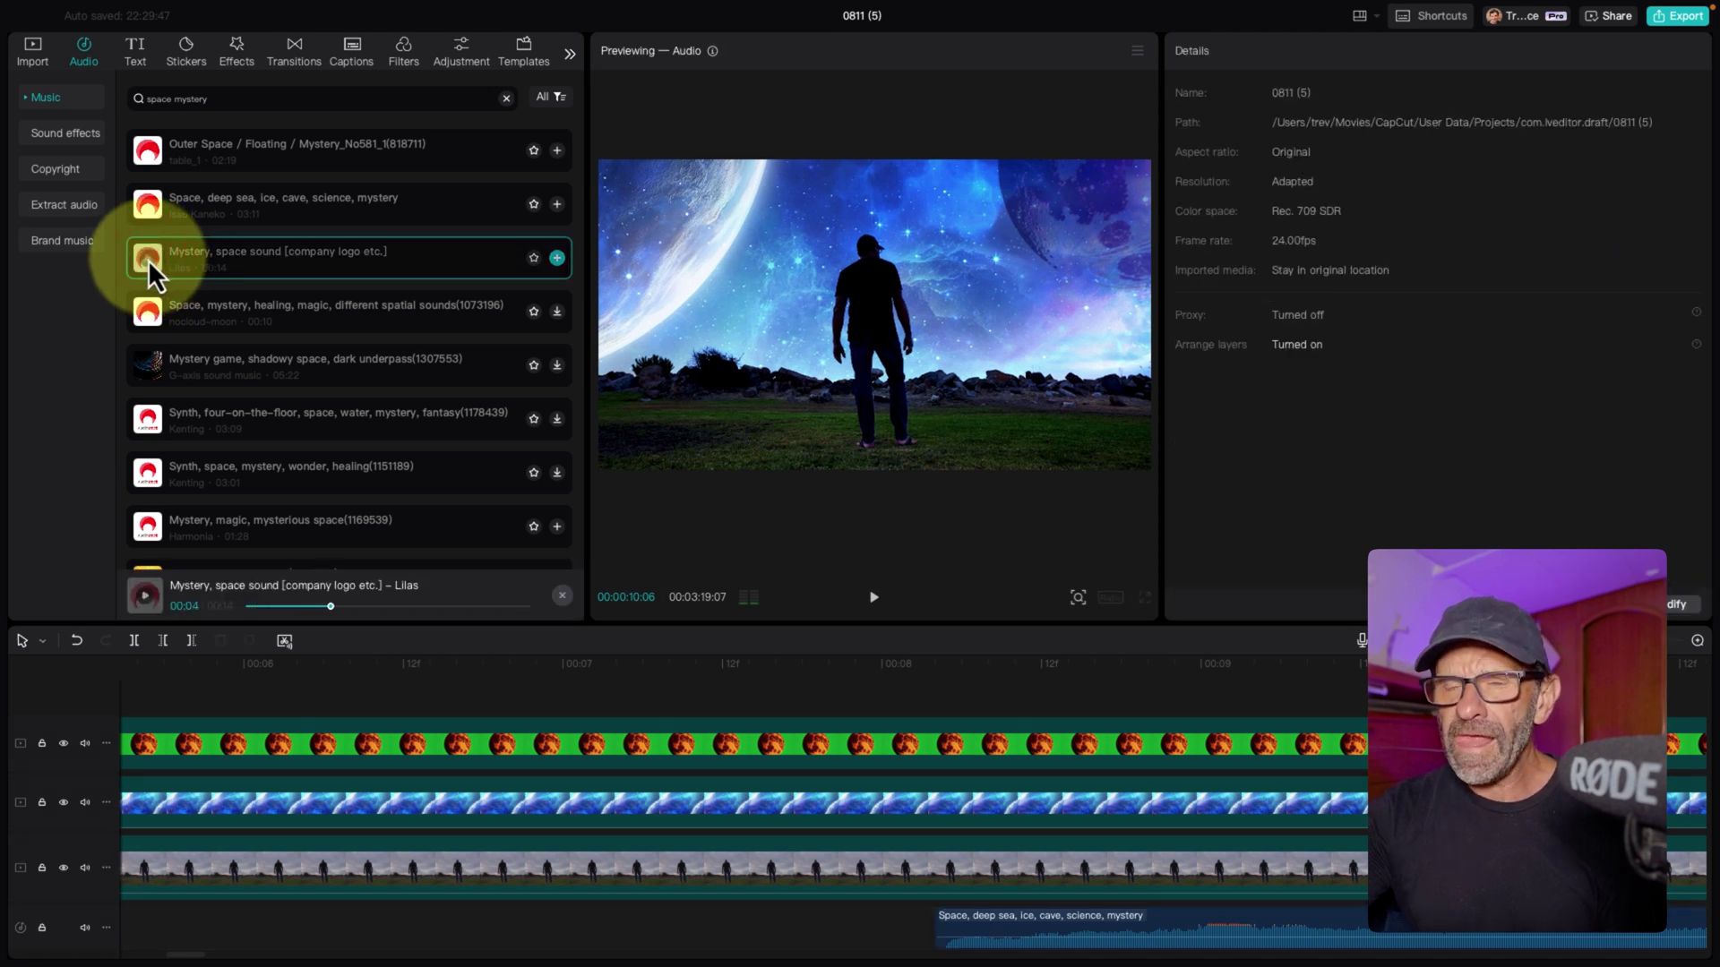
drag(148, 260, 242, 927)
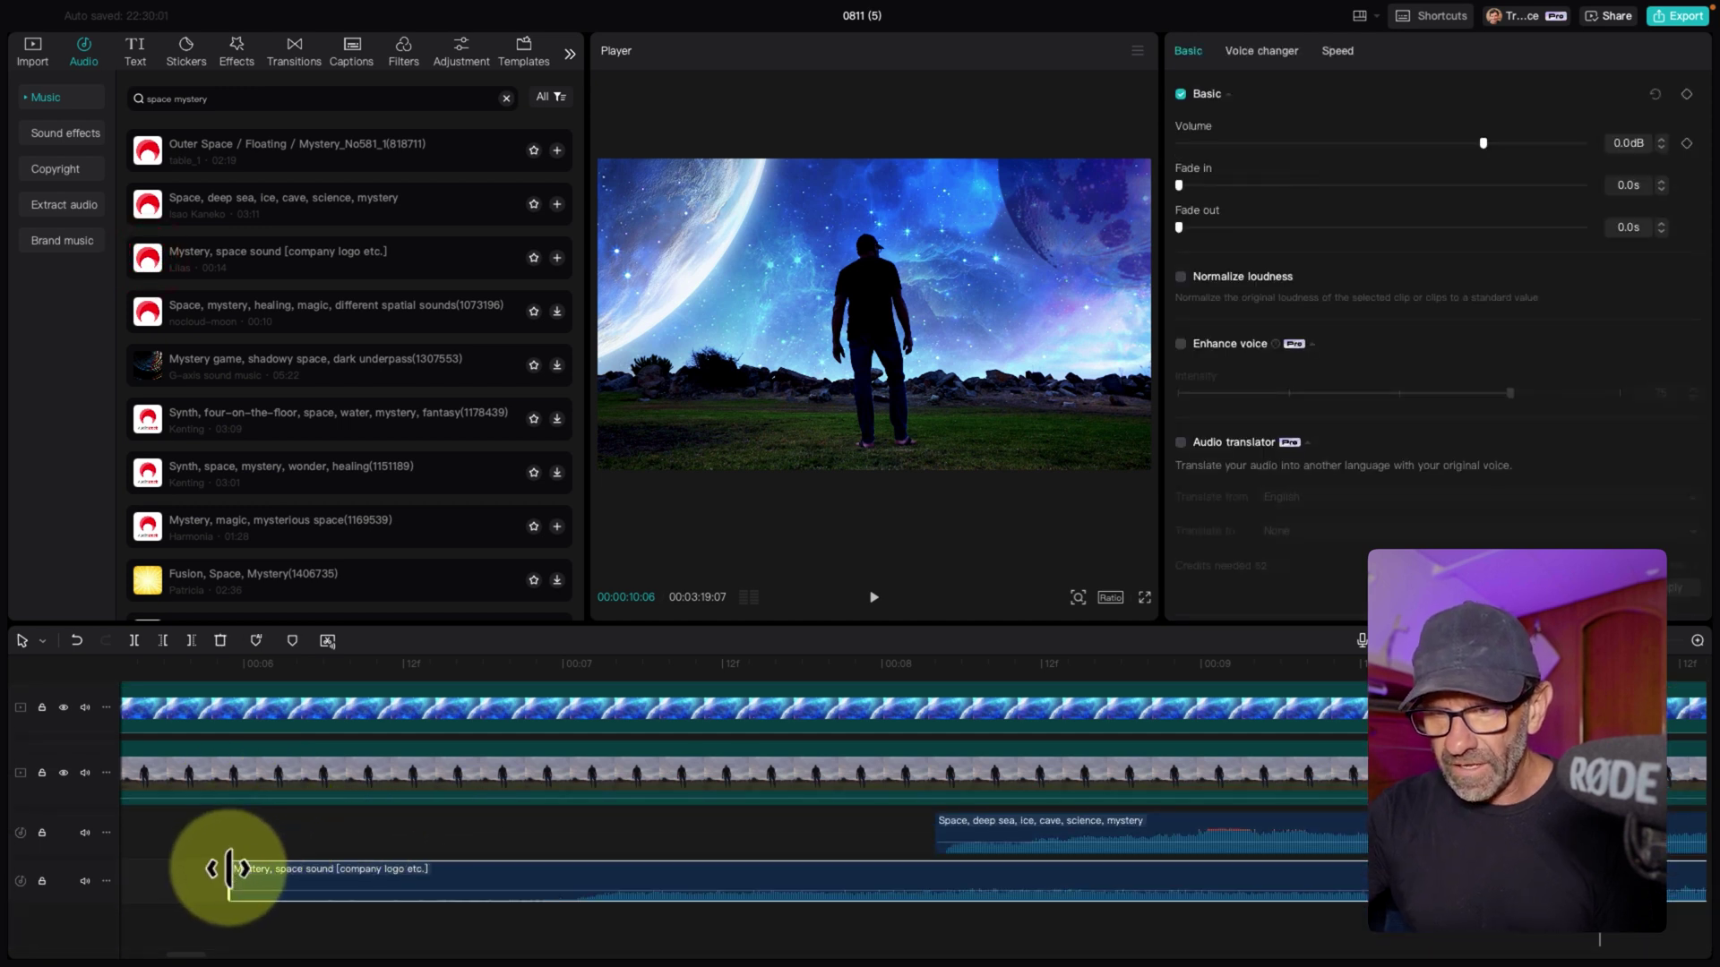
Shift both music clips toward the start of the timeline and trim one at the playhead
drag(235, 869, 310, 864)
key(shift+z)
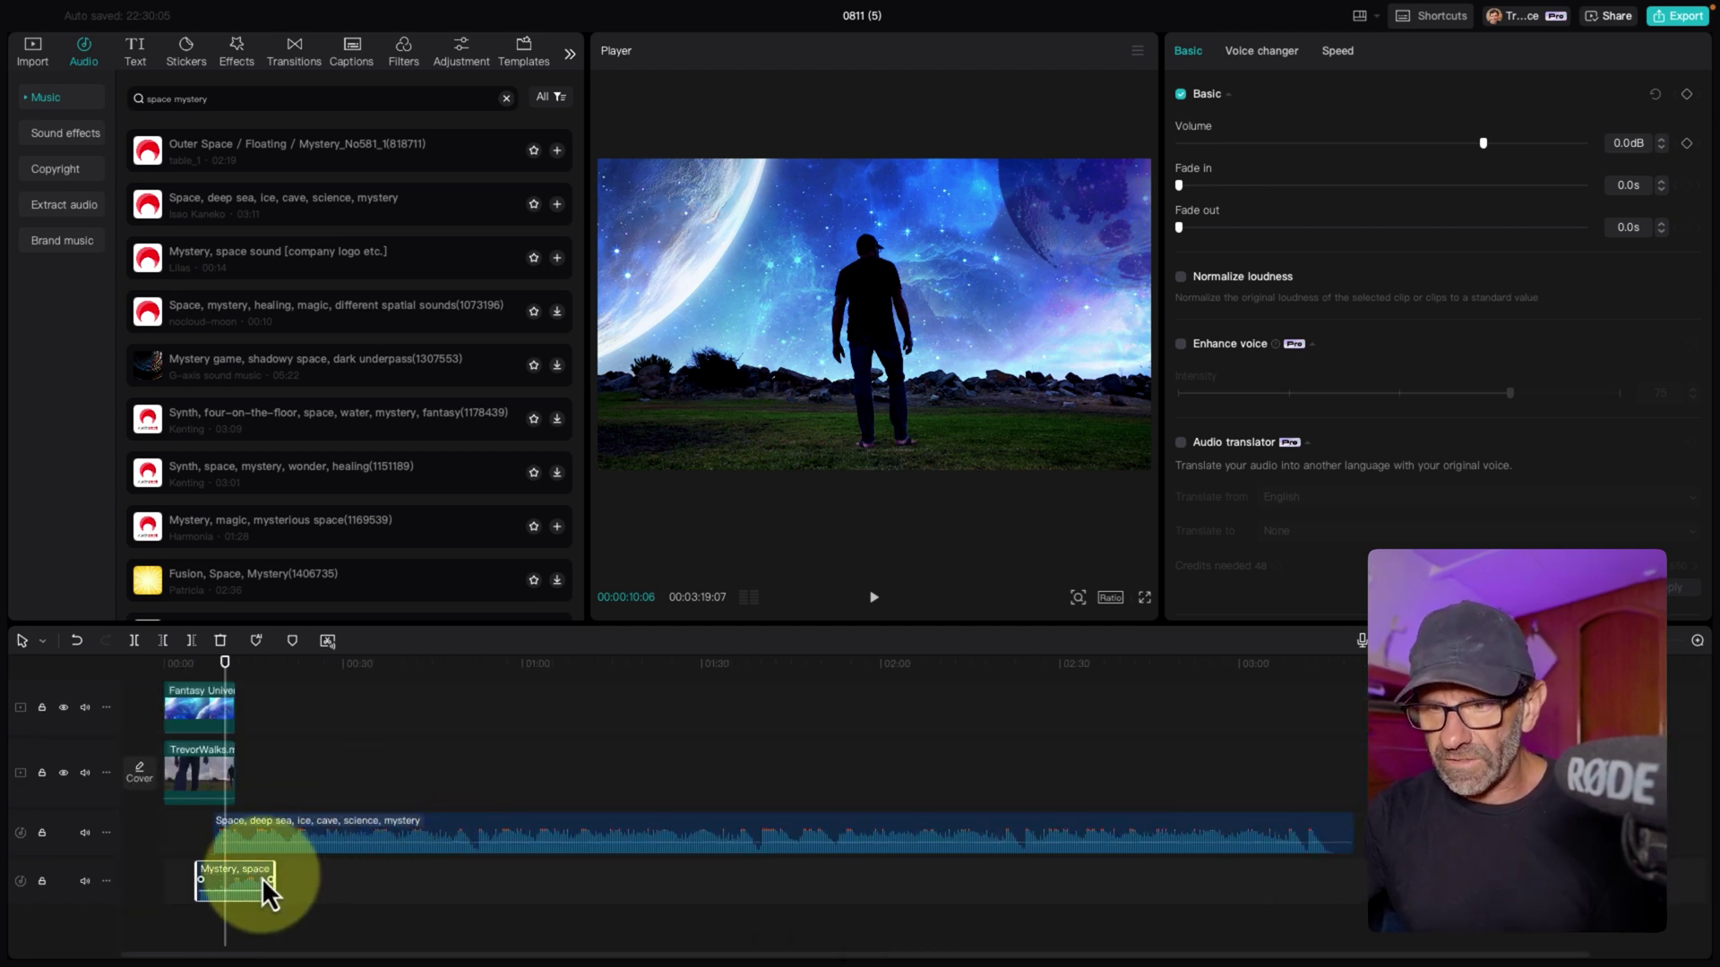
drag(255, 874, 220, 892)
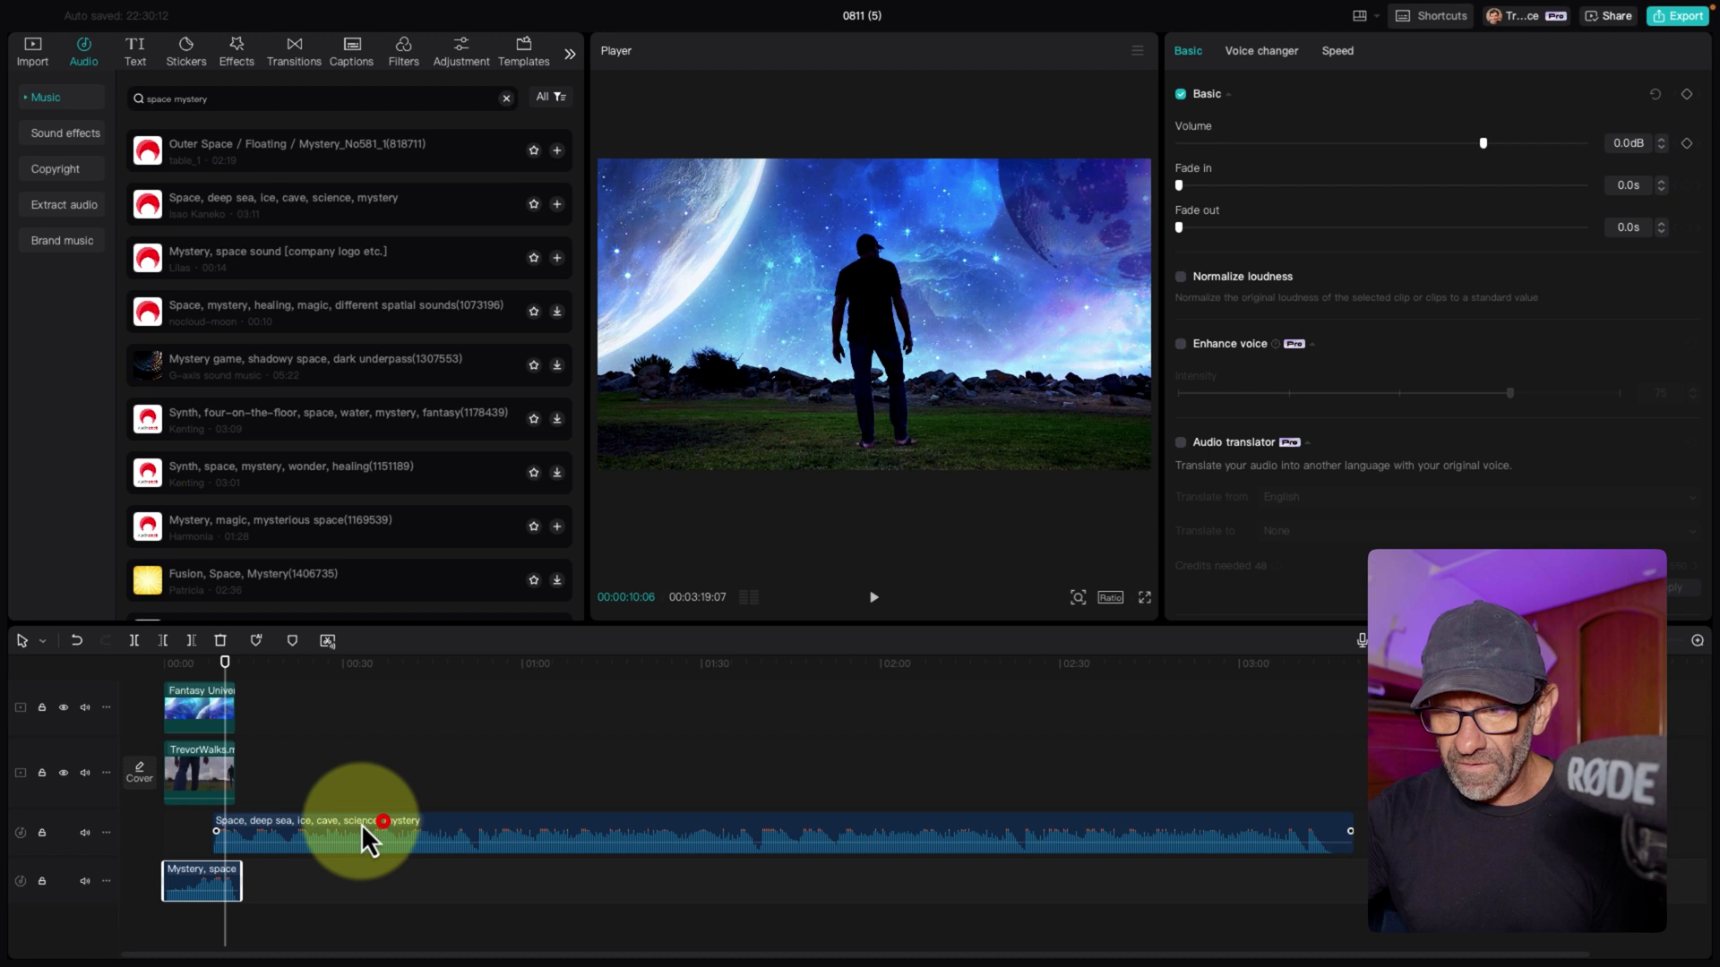
drag(383, 822, 314, 797)
drag(355, 662, 255, 681)
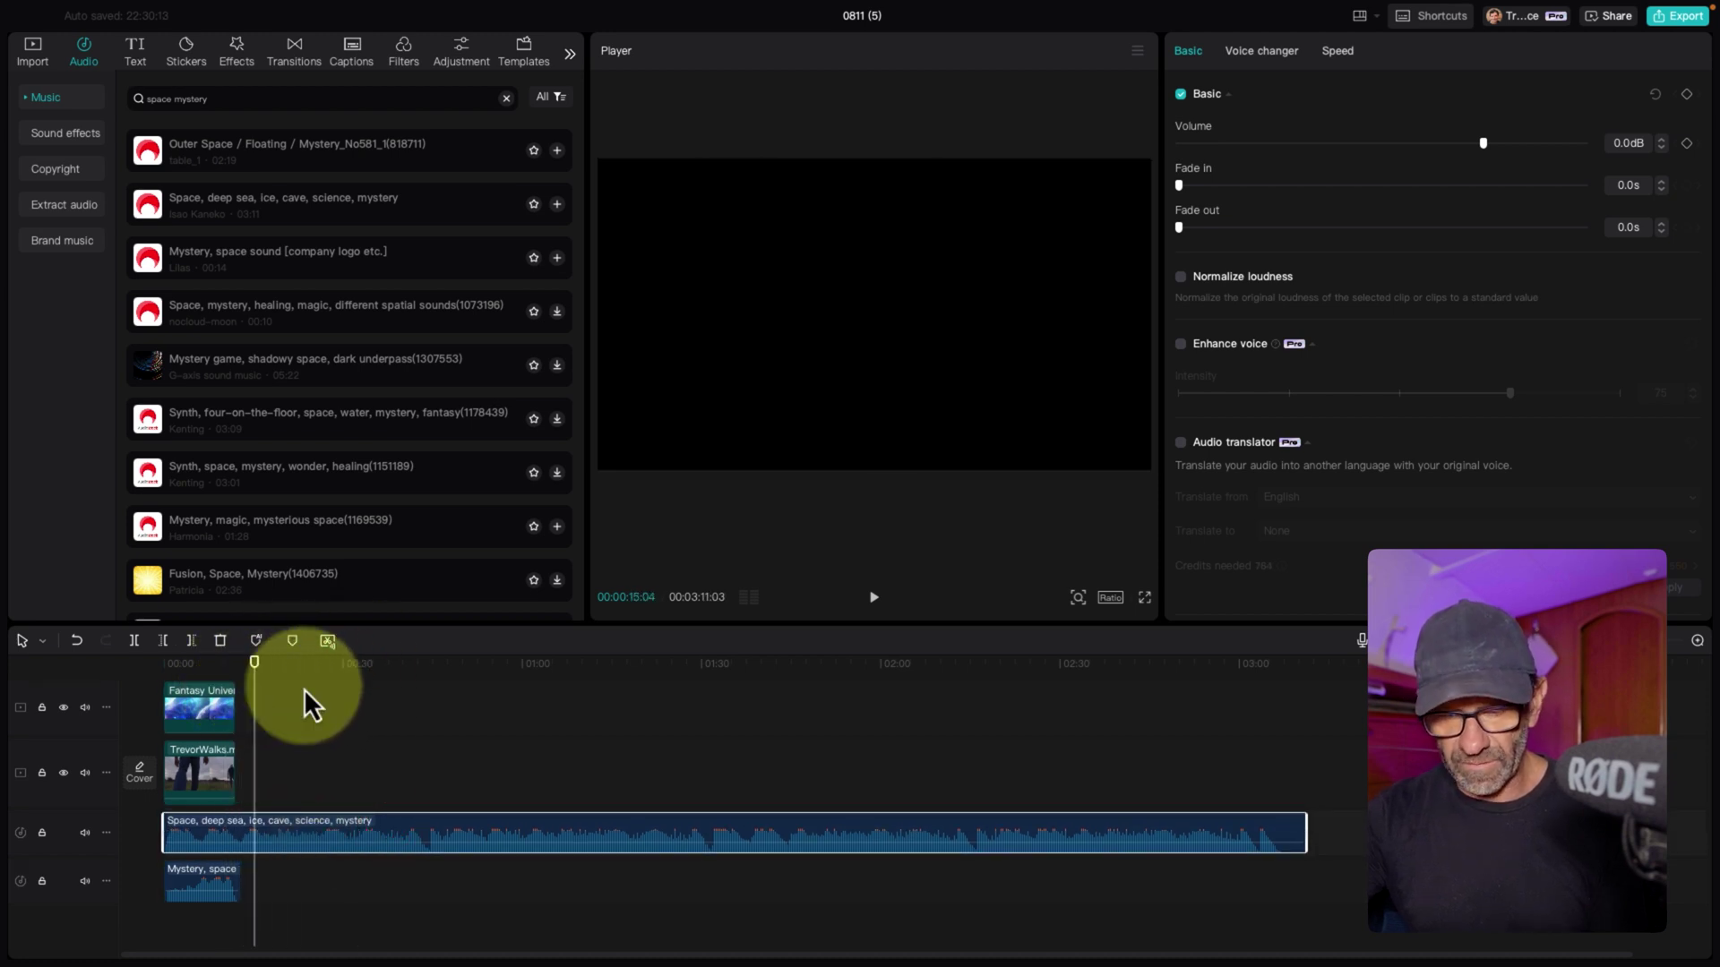
key(w)
key(shift+z)
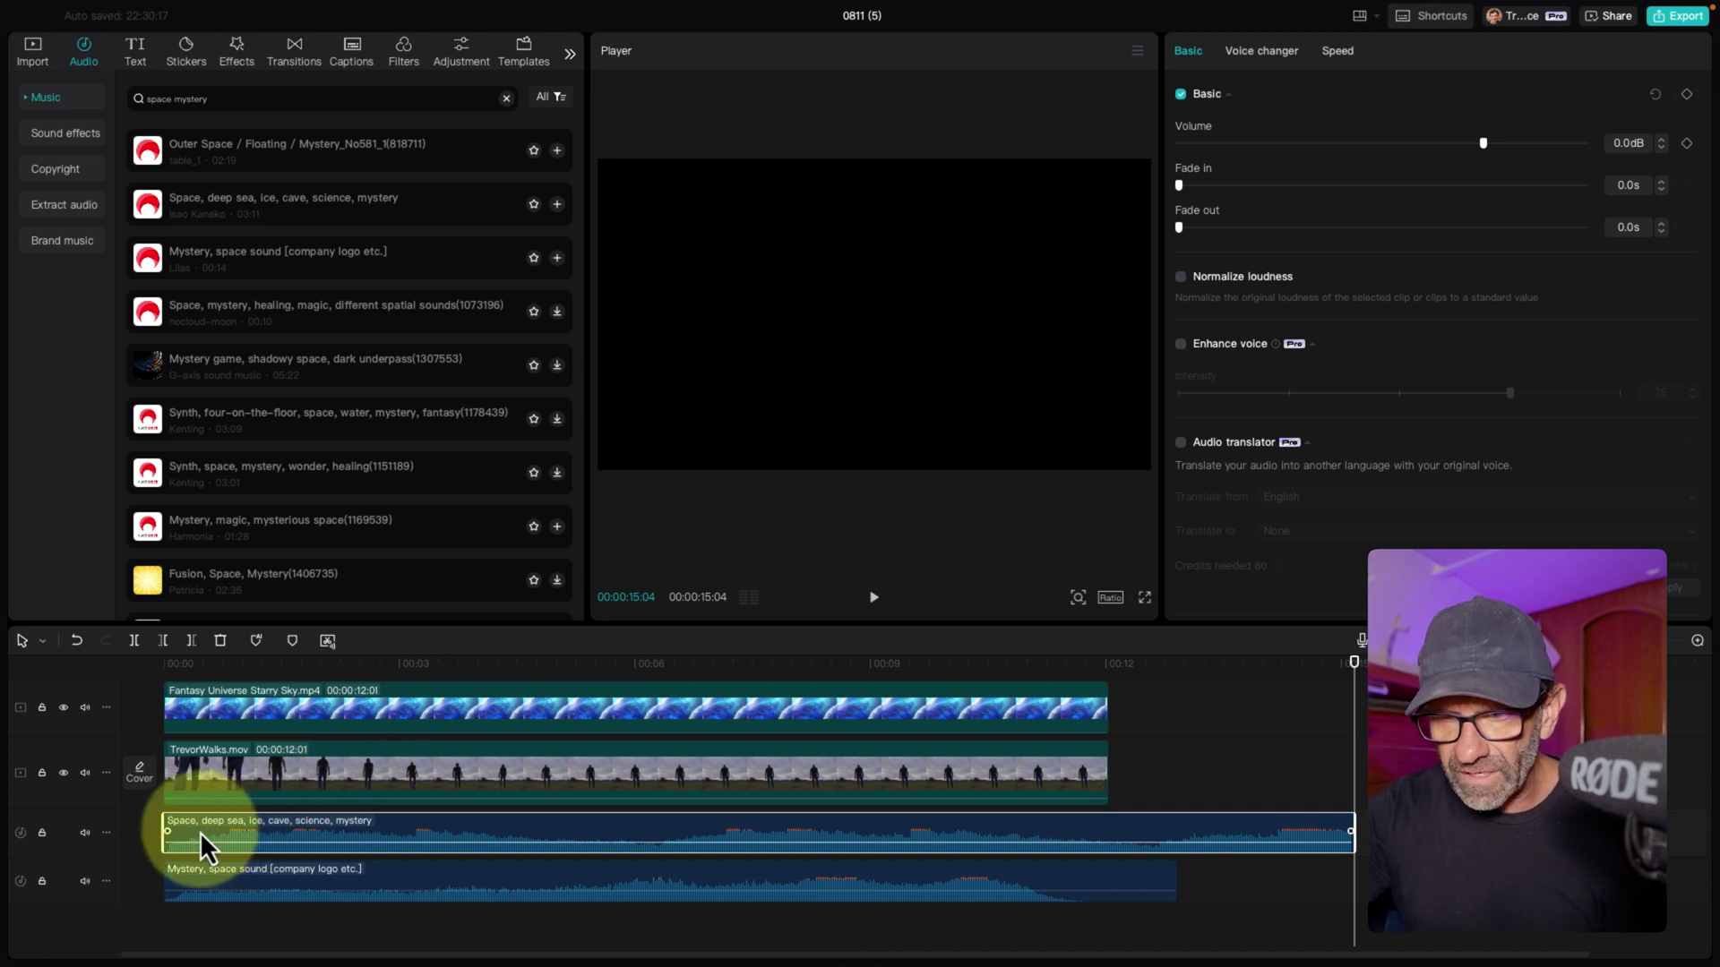
Review the timeline with the playhead moved back near the start
scroll(201, 831, up, 2)
drag(561, 961, 230, 936)
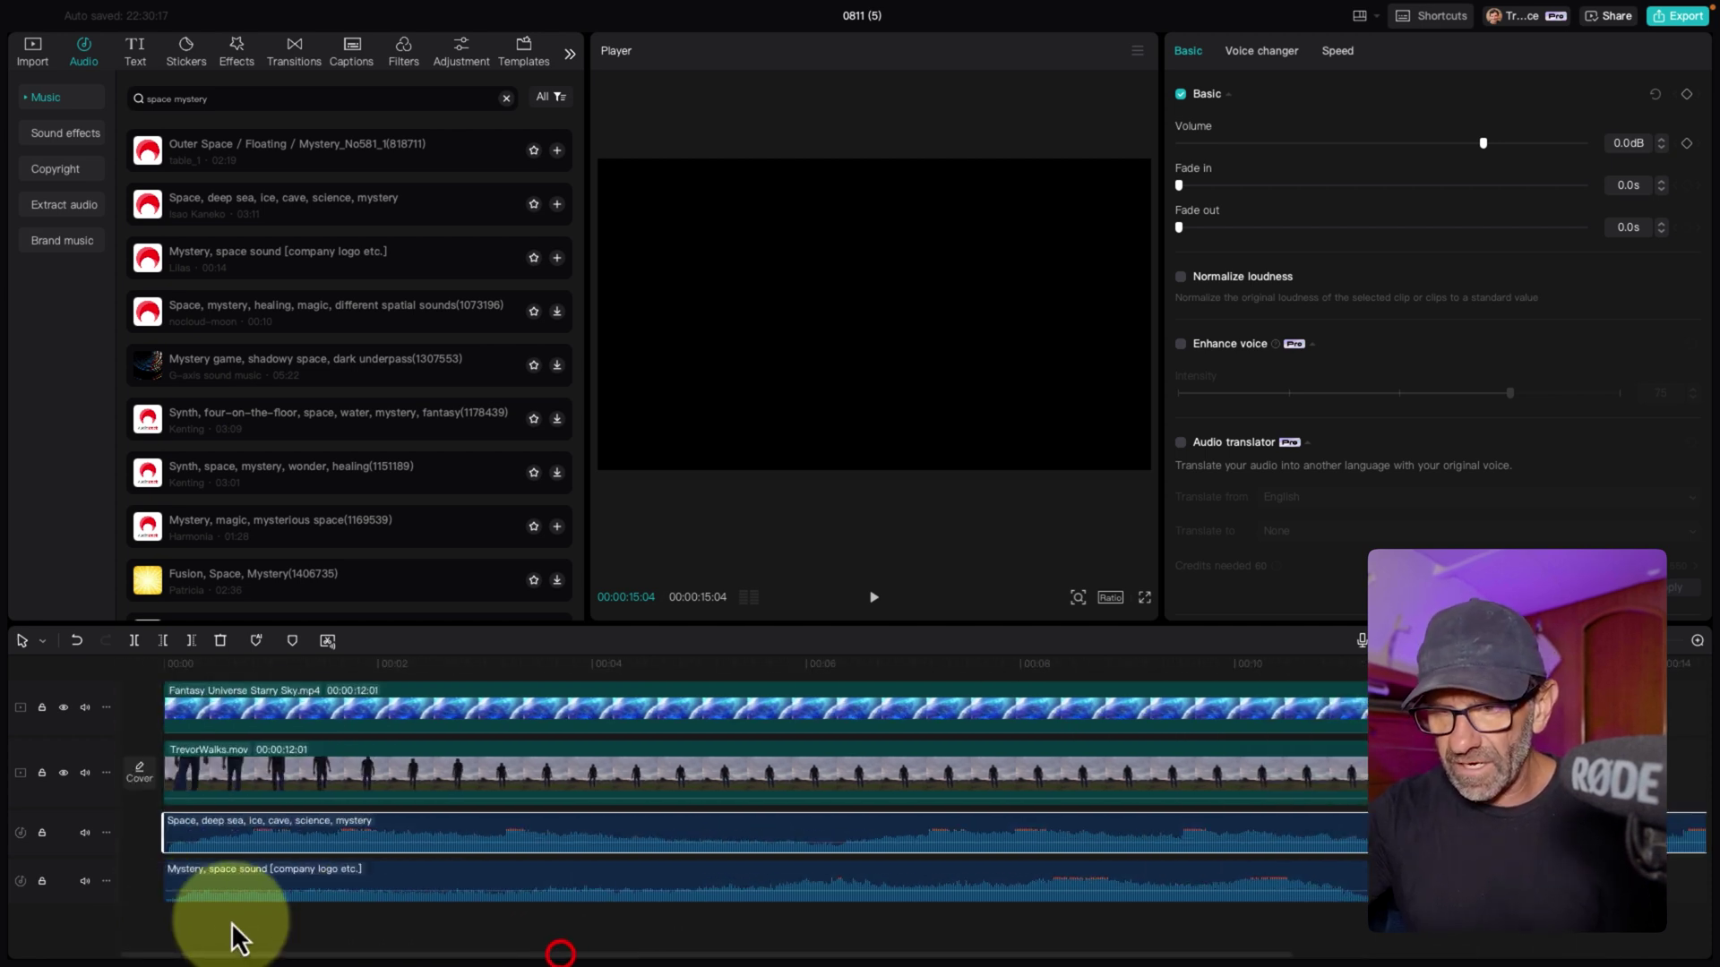
scroll(809, 682, down, 2)
key(super+space)
drag(585, 664, 84, 672)
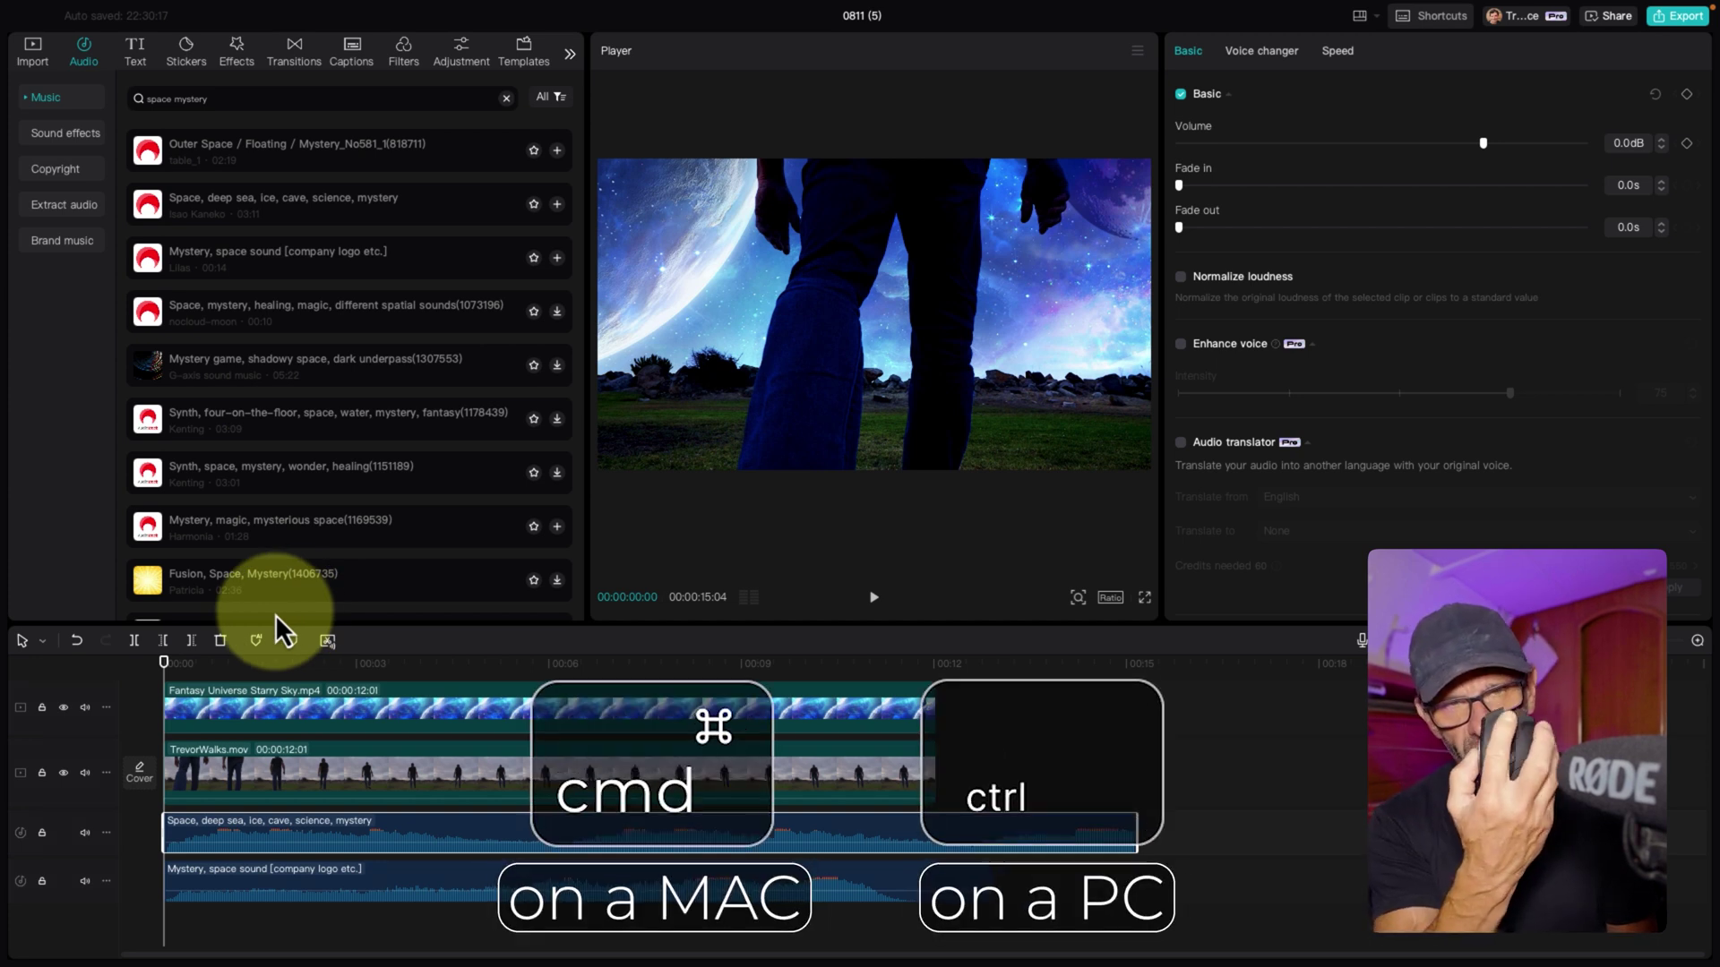
scroll(276, 614, down, 3)
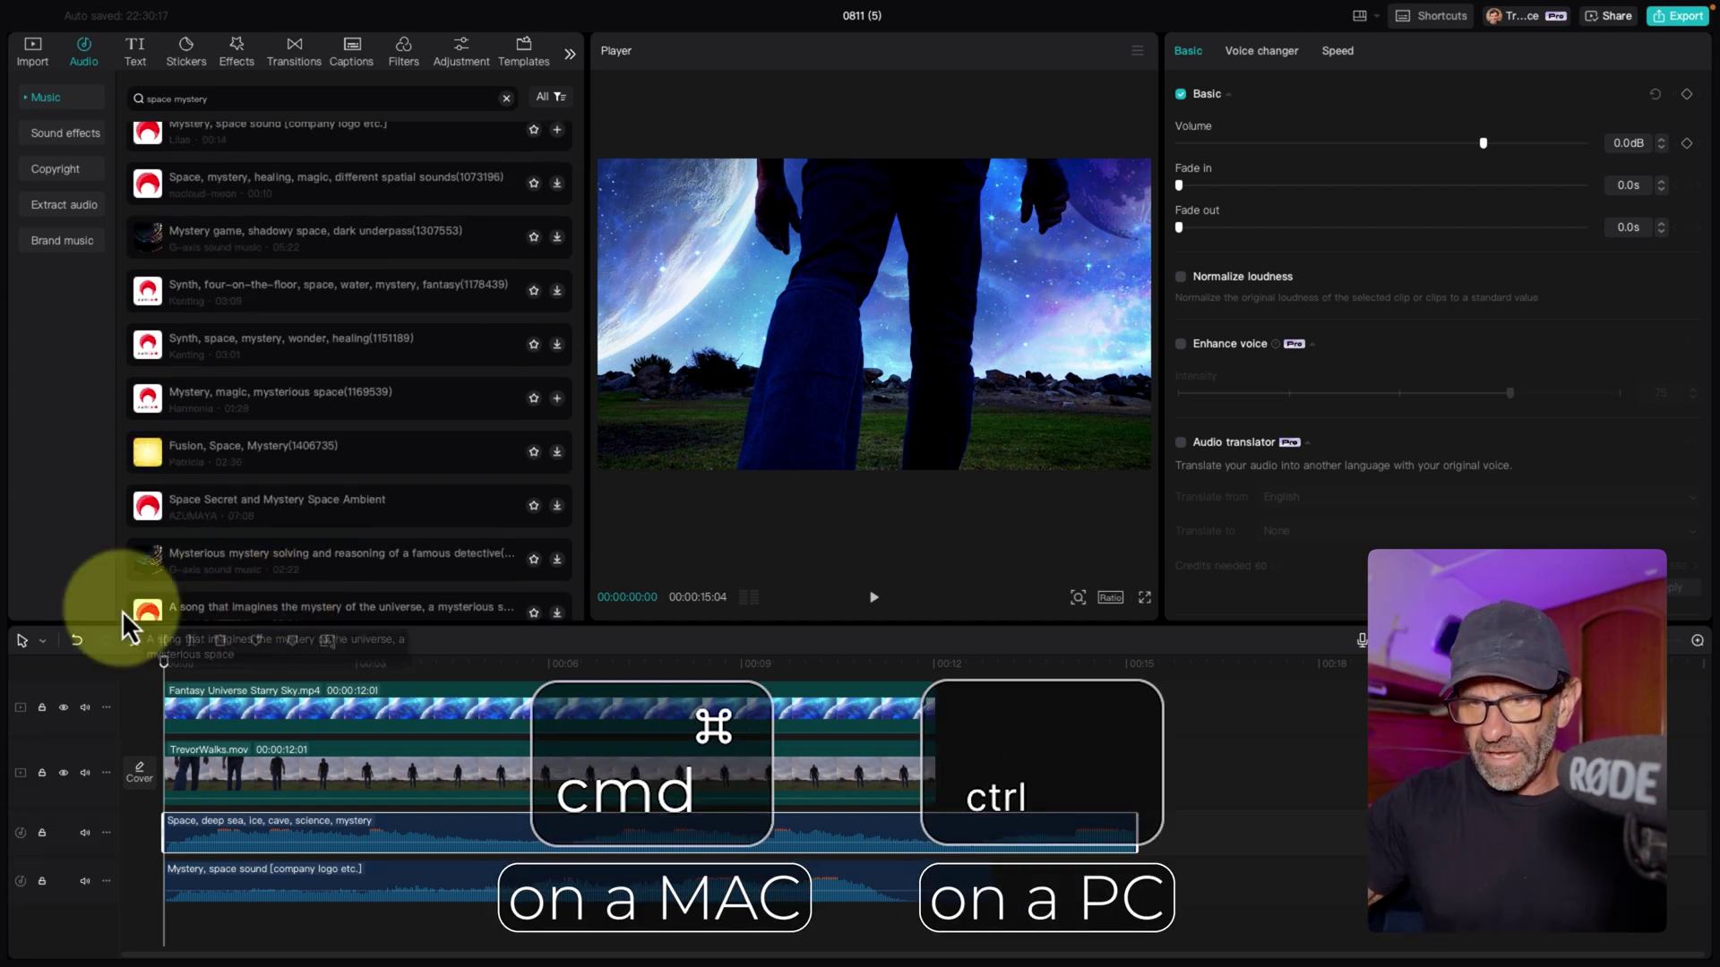
scroll(188, 767, up, 5)
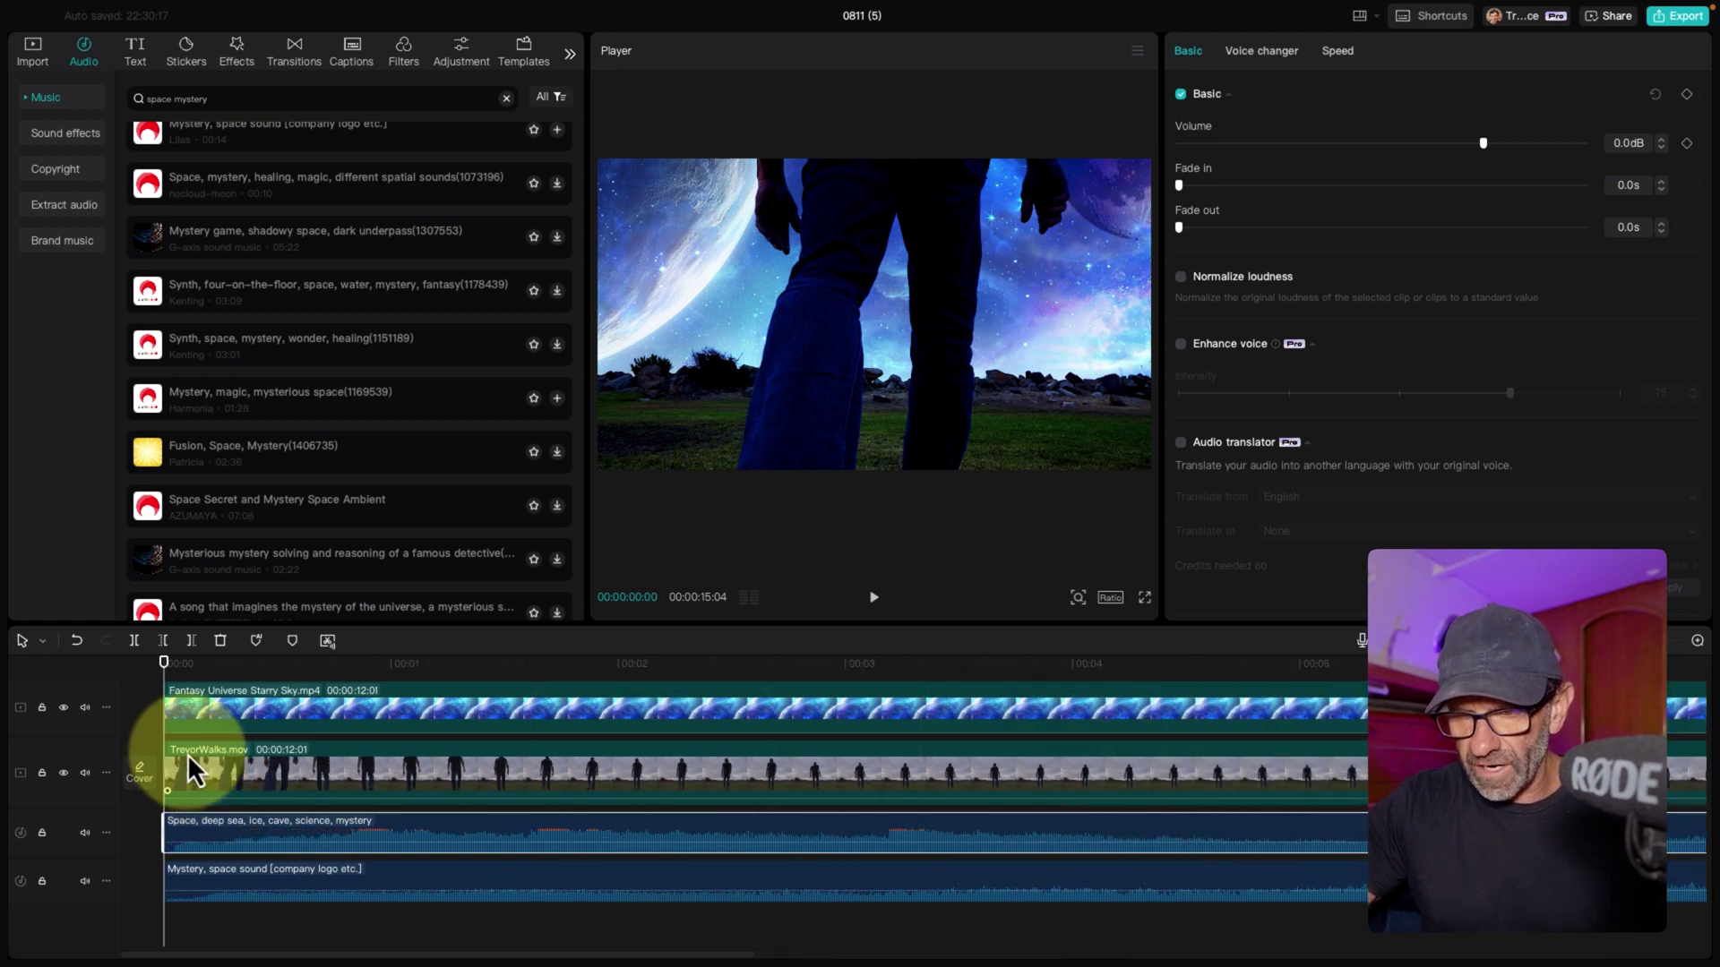
scroll(186, 754, up, 2)
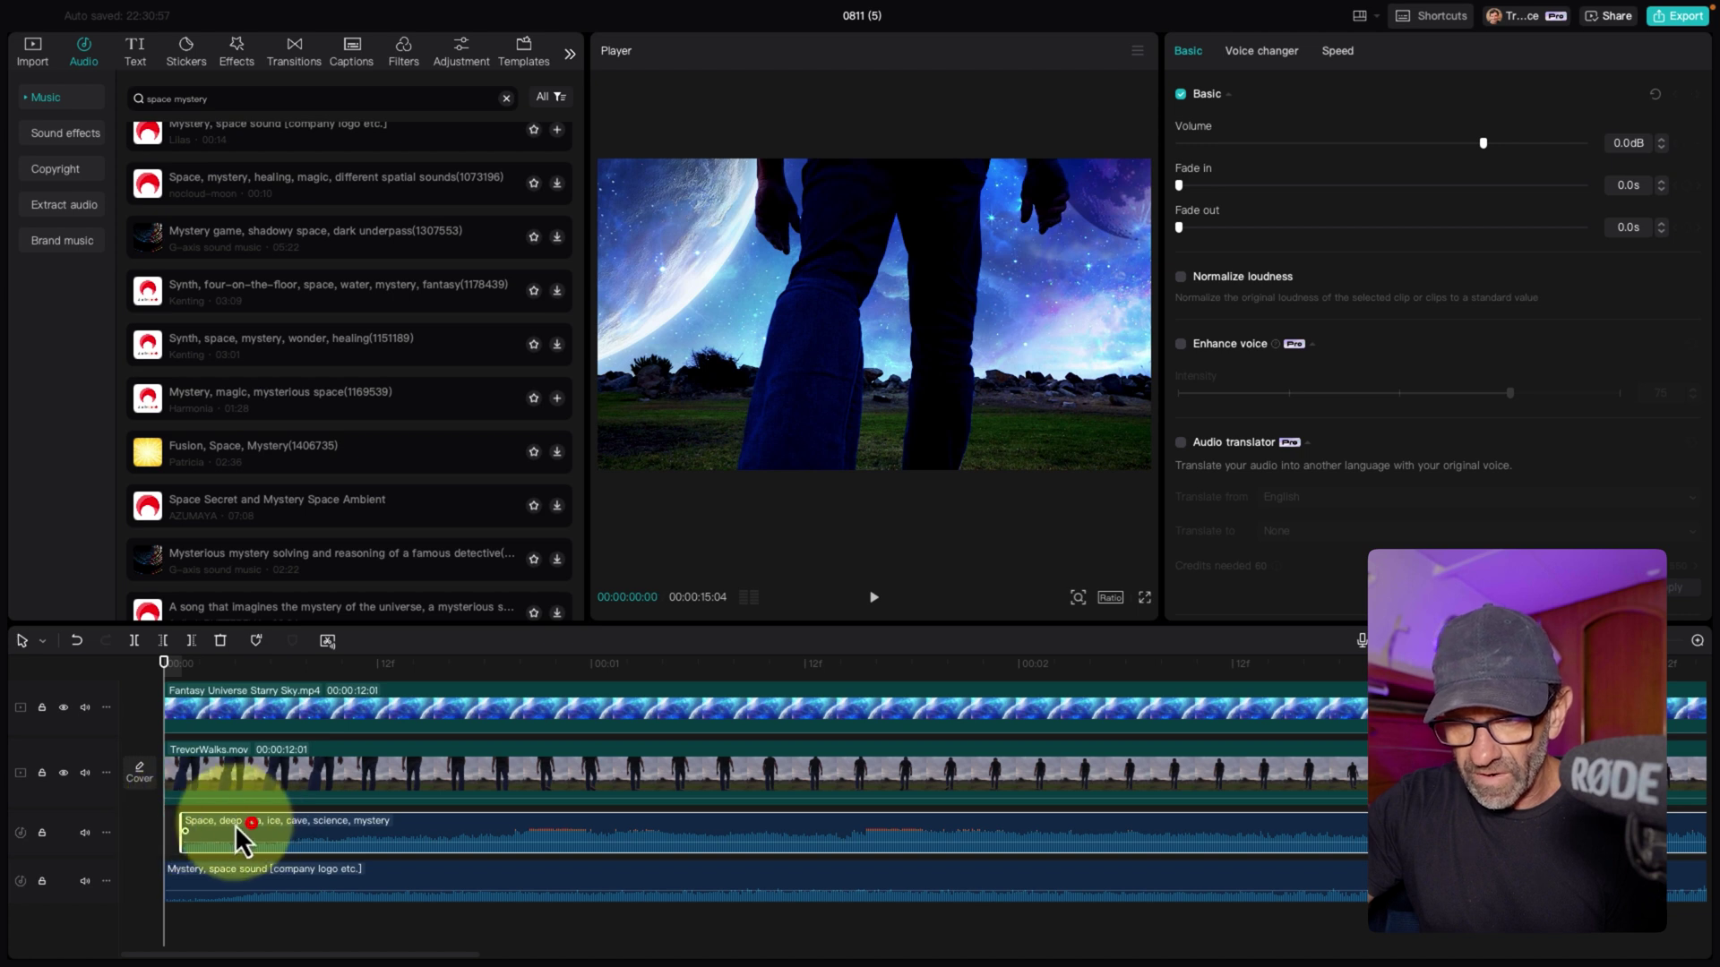
Start 'Space, deep sea' at zero and trim both music clips at the video's end, 00:00:12:01
drag(235, 829, 192, 833)
key(shift+z)
key(shift+z)
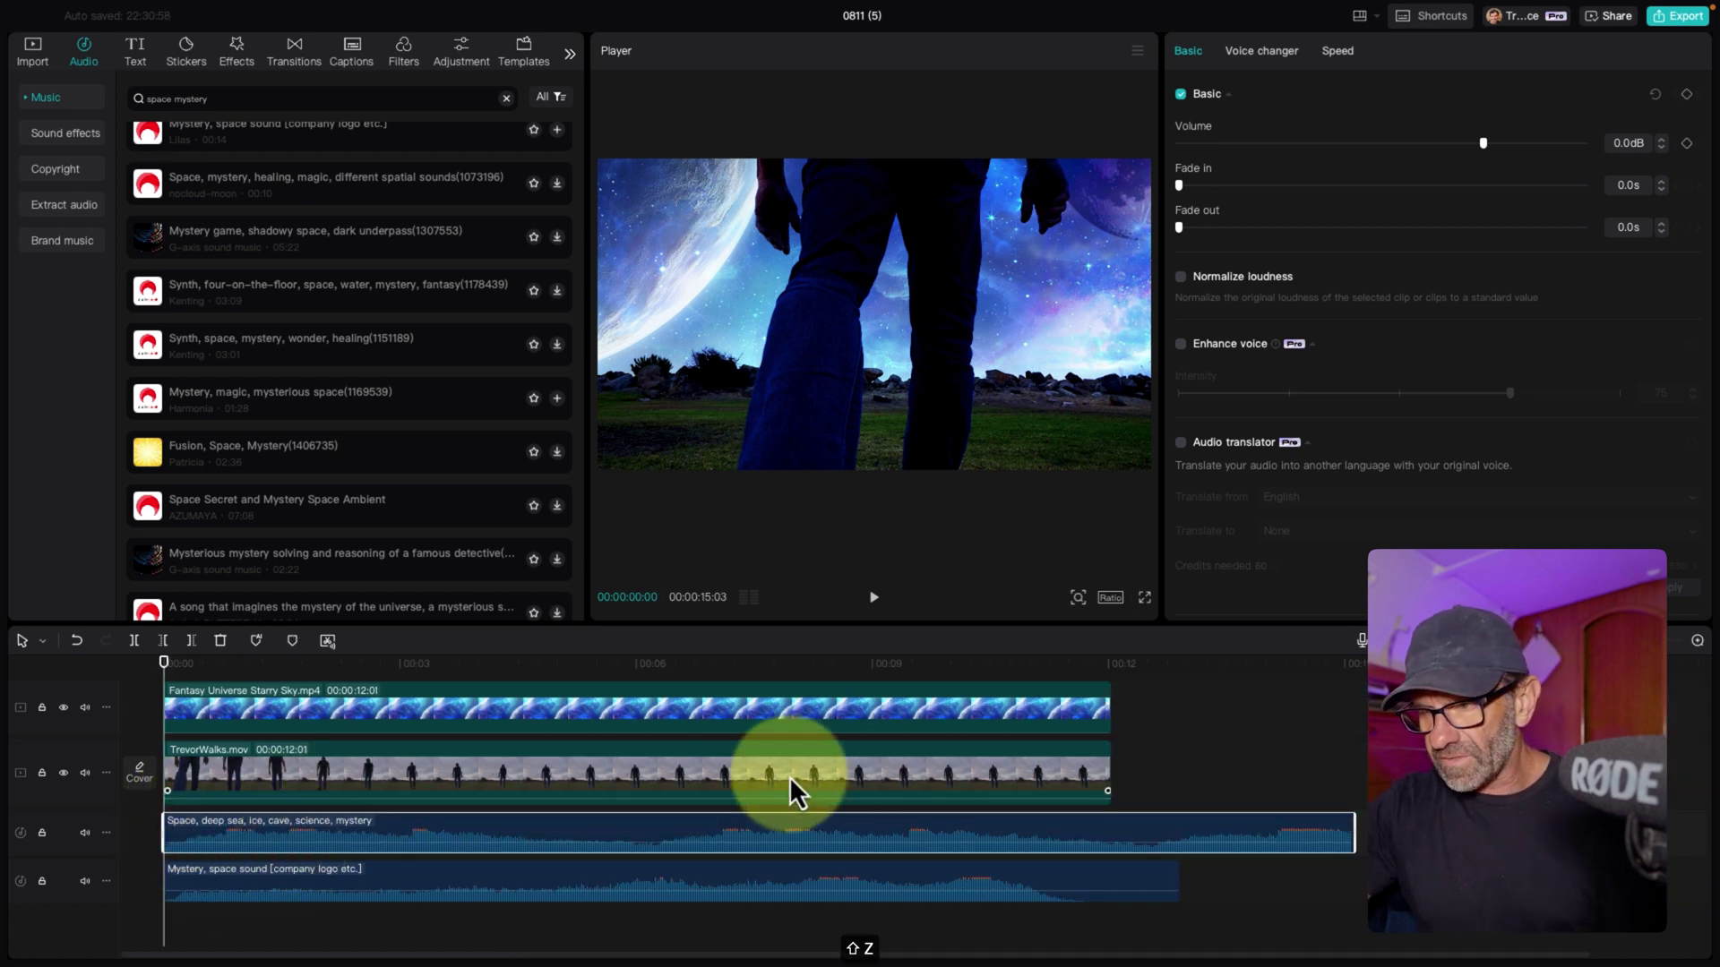
drag(1183, 673, 1112, 674)
drag(1171, 733, 1149, 945)
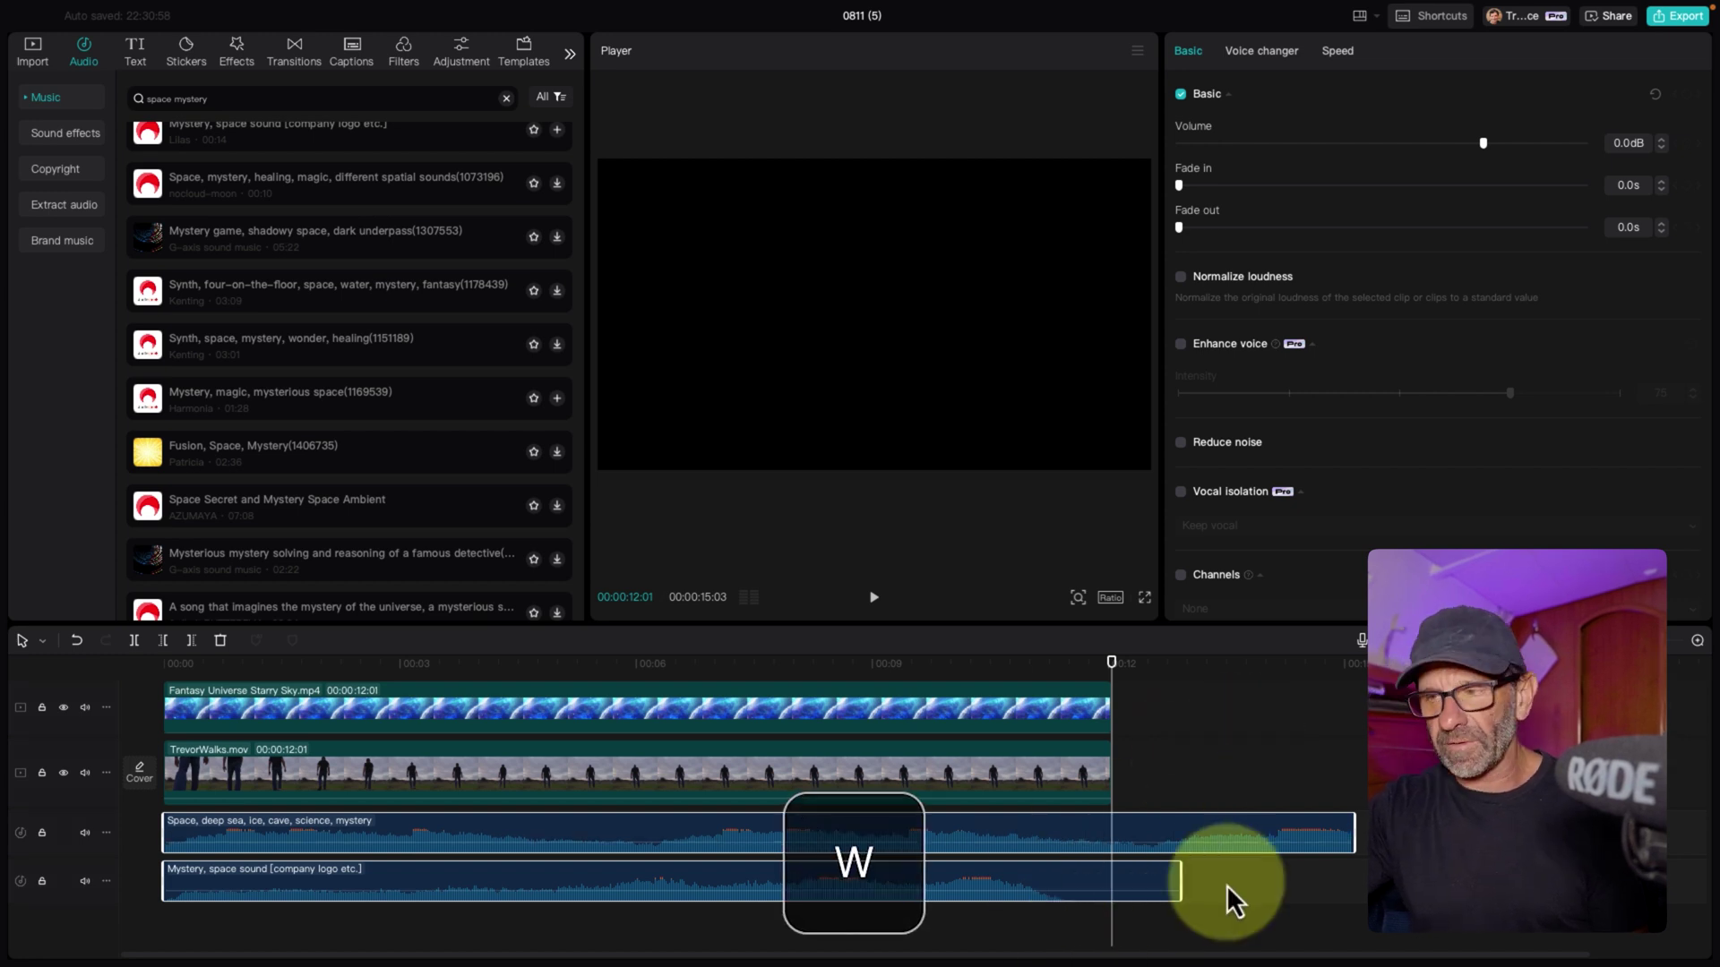
key(w)
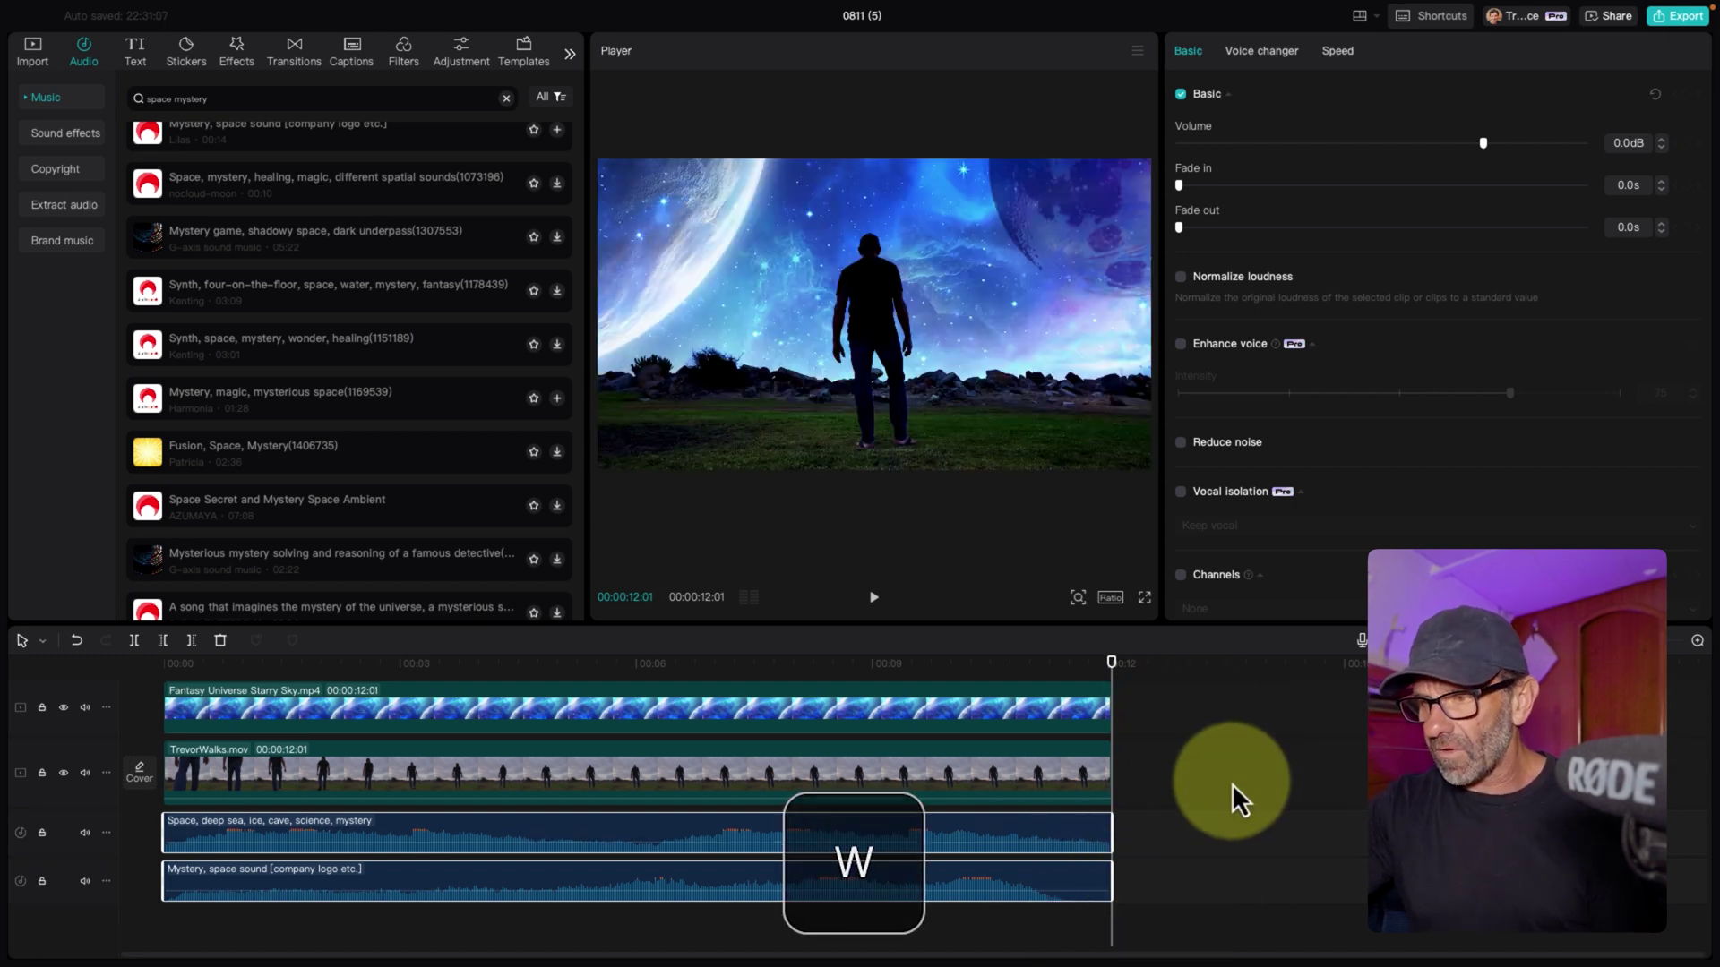
key(shift+z)
Play back the edit from the start to check the music
drag(670, 664, 43, 628)
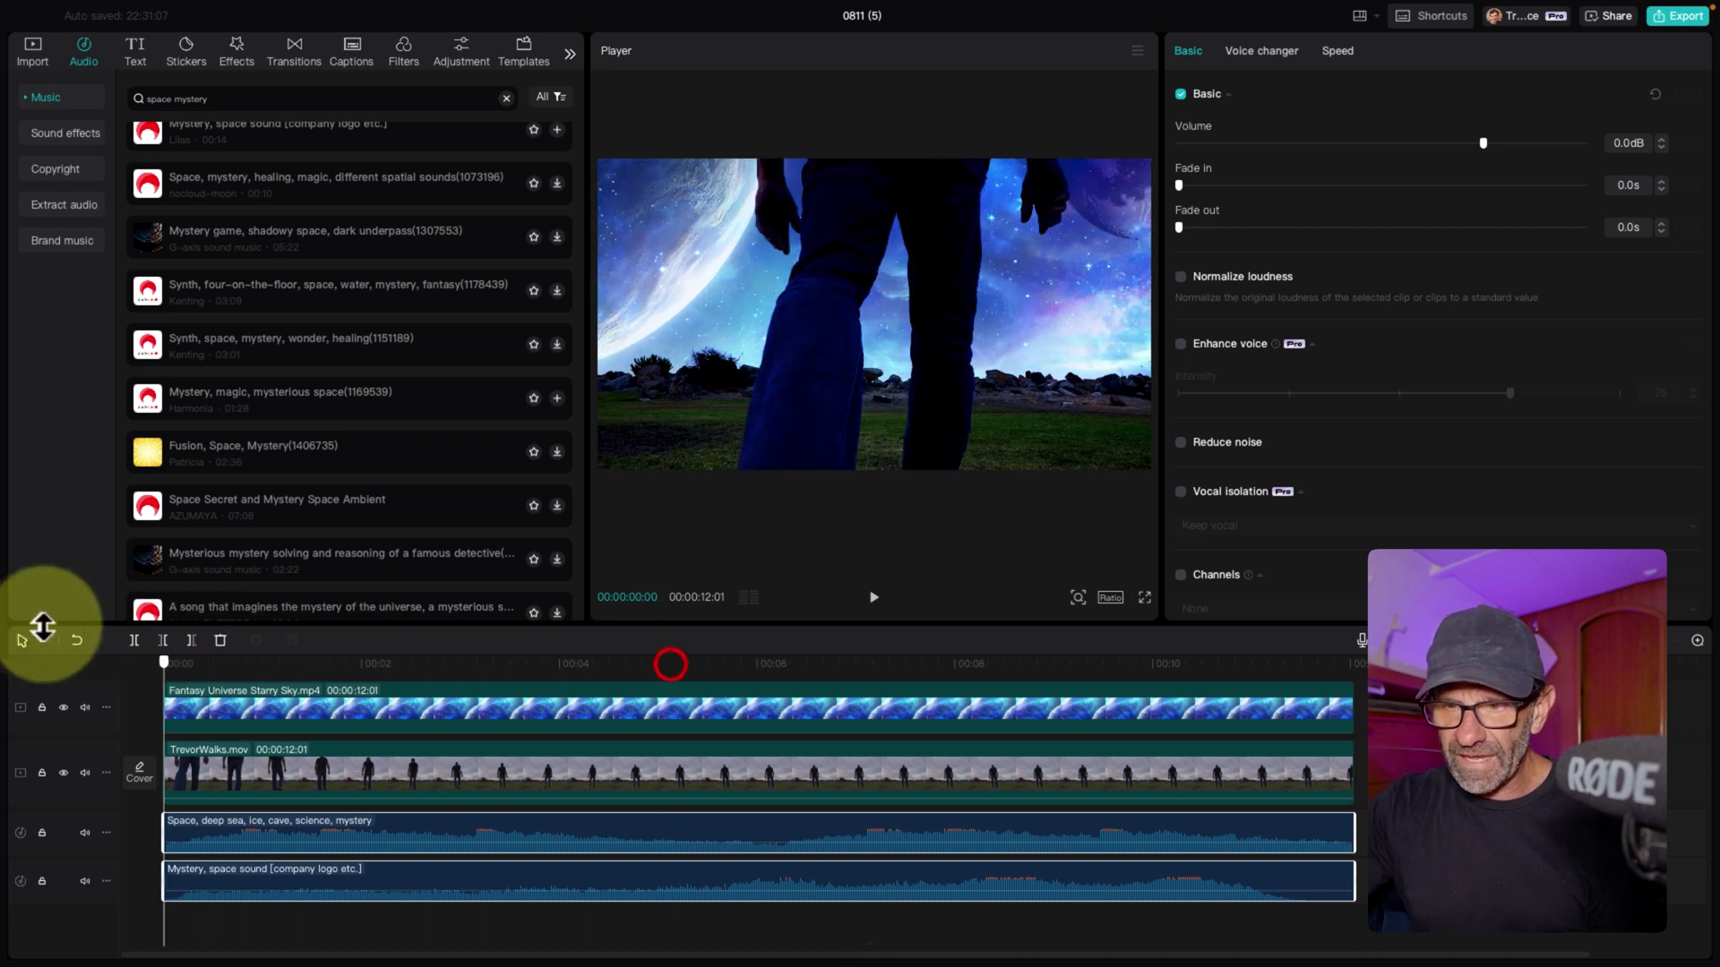
key(space)
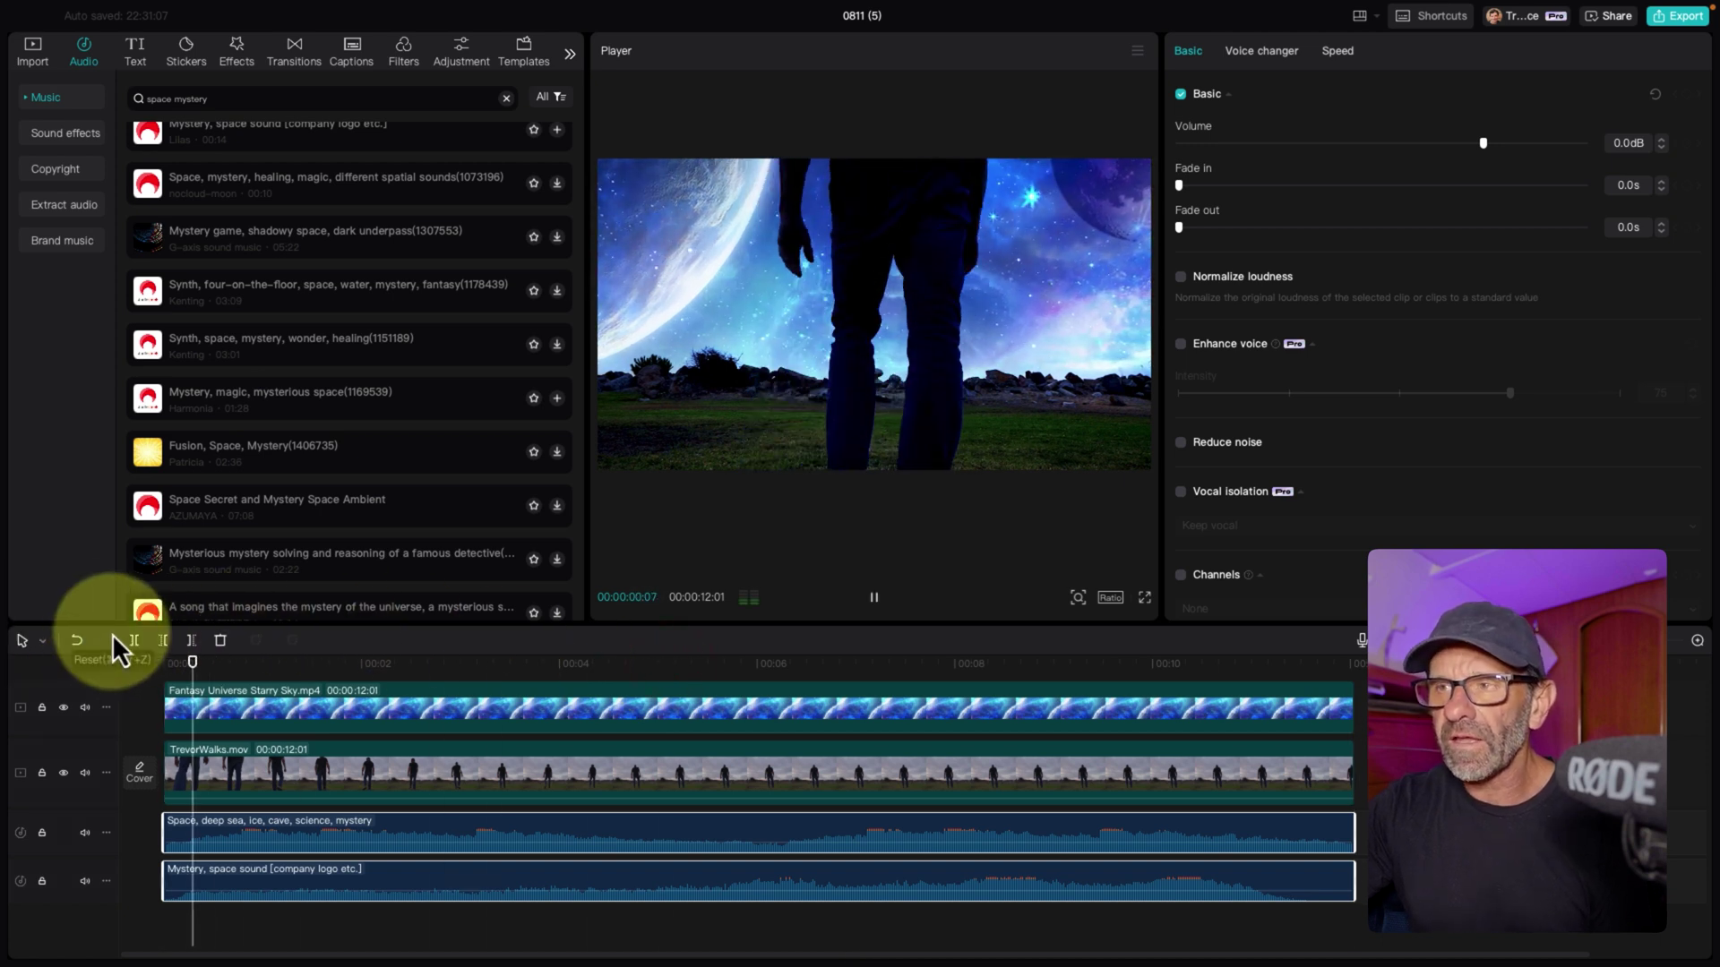
key(space)
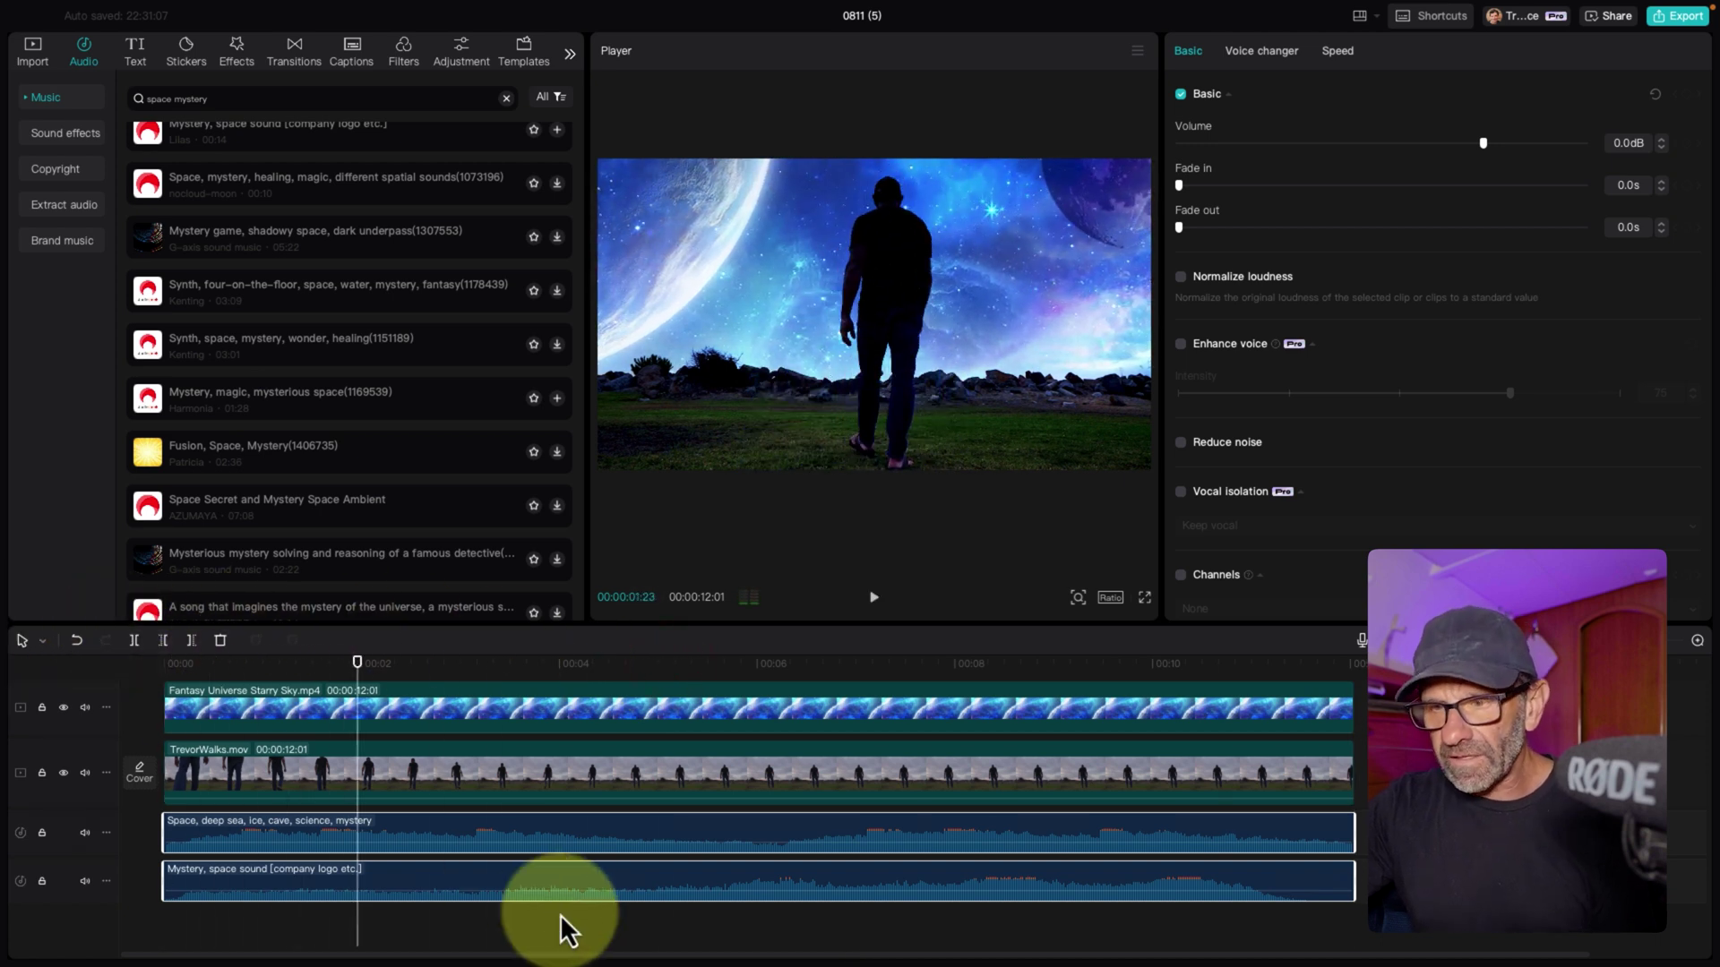
Select both music clips and lower their volume from 0.0dB to −3.7dB
drag(1528, 942, 1217, 851)
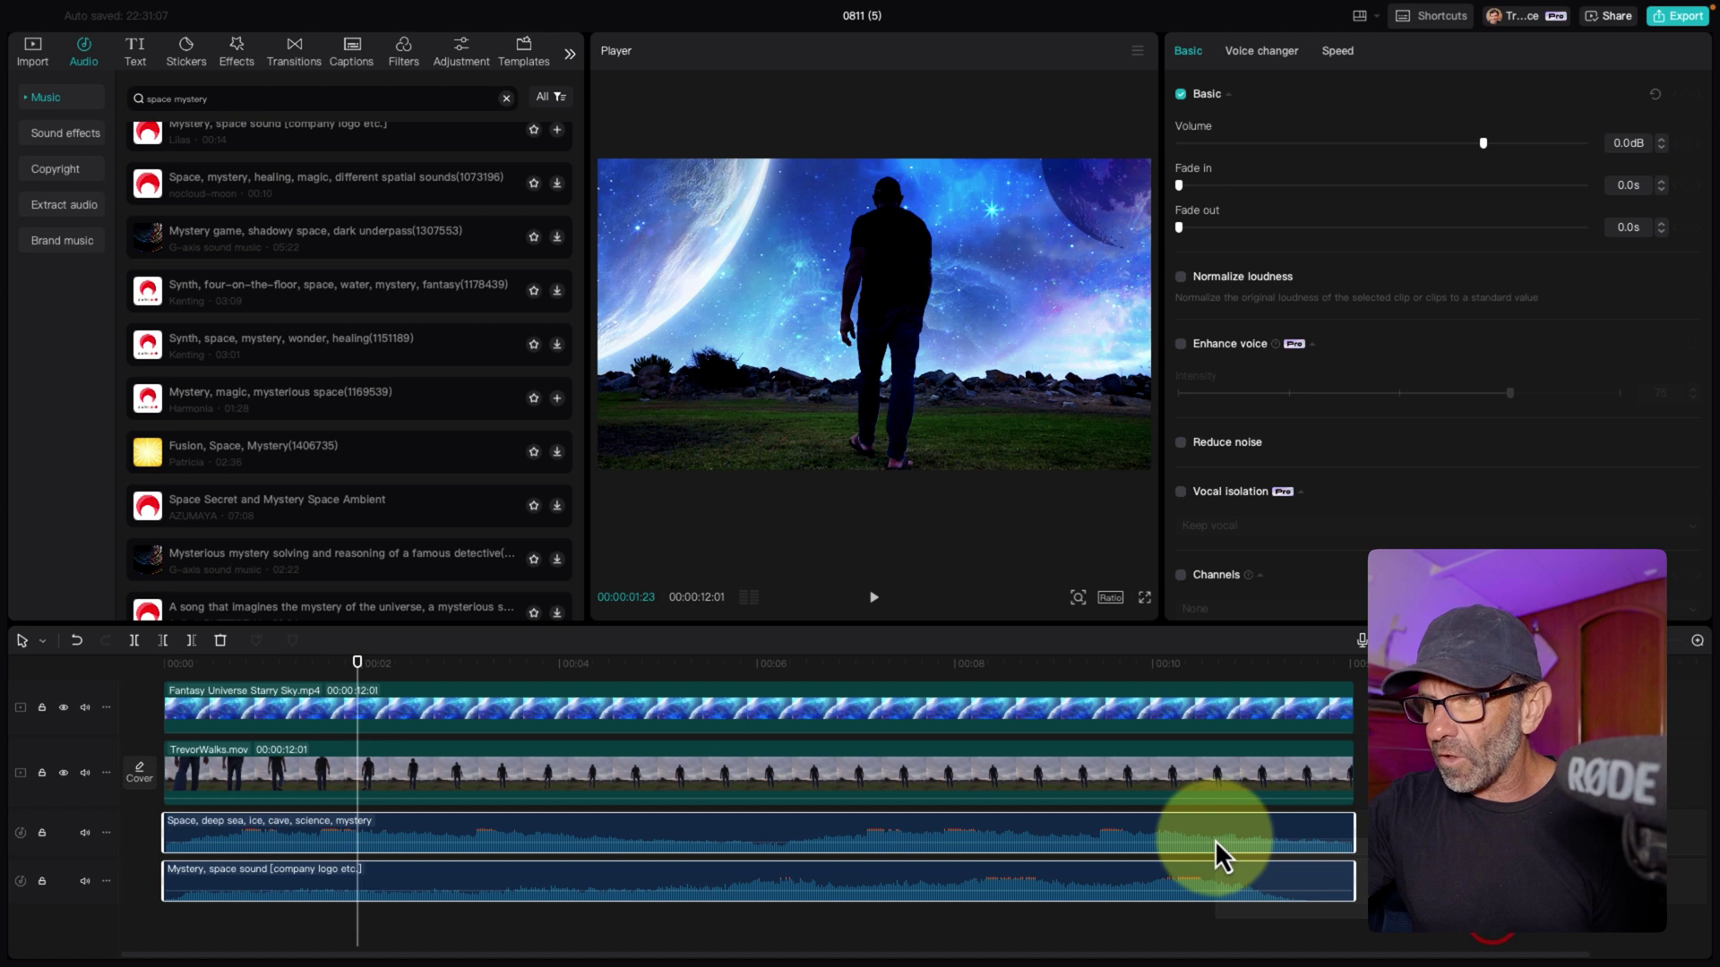
click(741, 838)
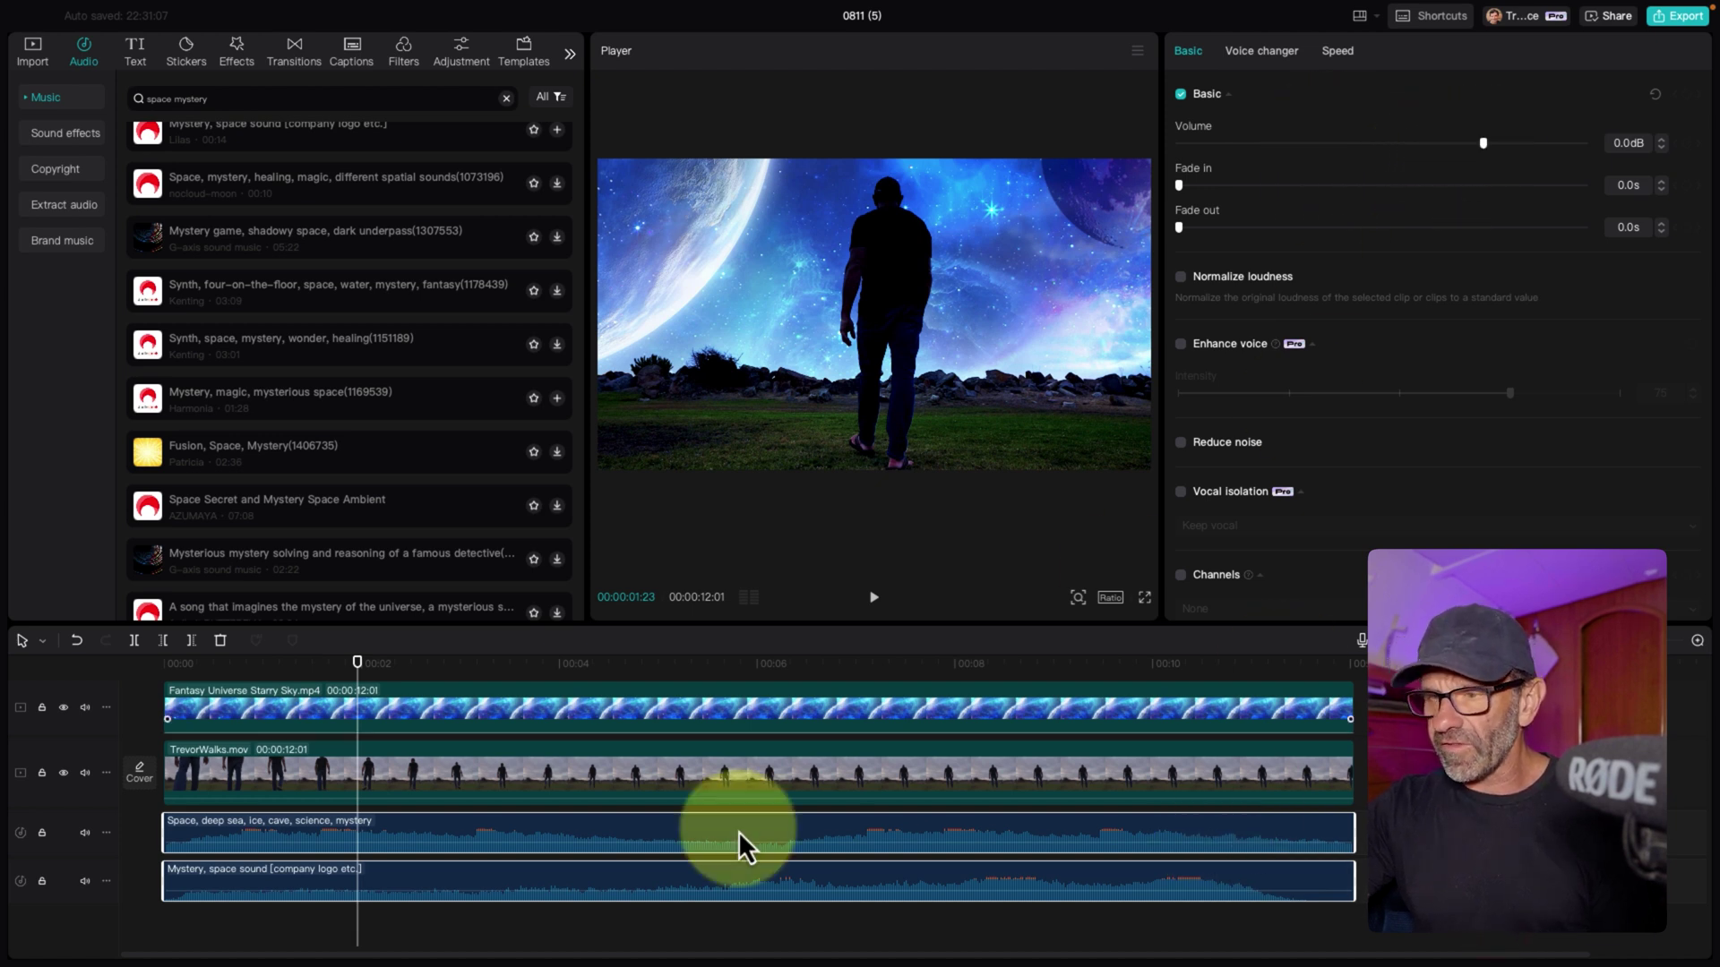
click(174, 775)
mouse_move(1483, 142)
mouse_down()
mouse_move(1228, 142)
mouse_move(1476, 142)
mouse_move(1460, 136)
mouse_up()
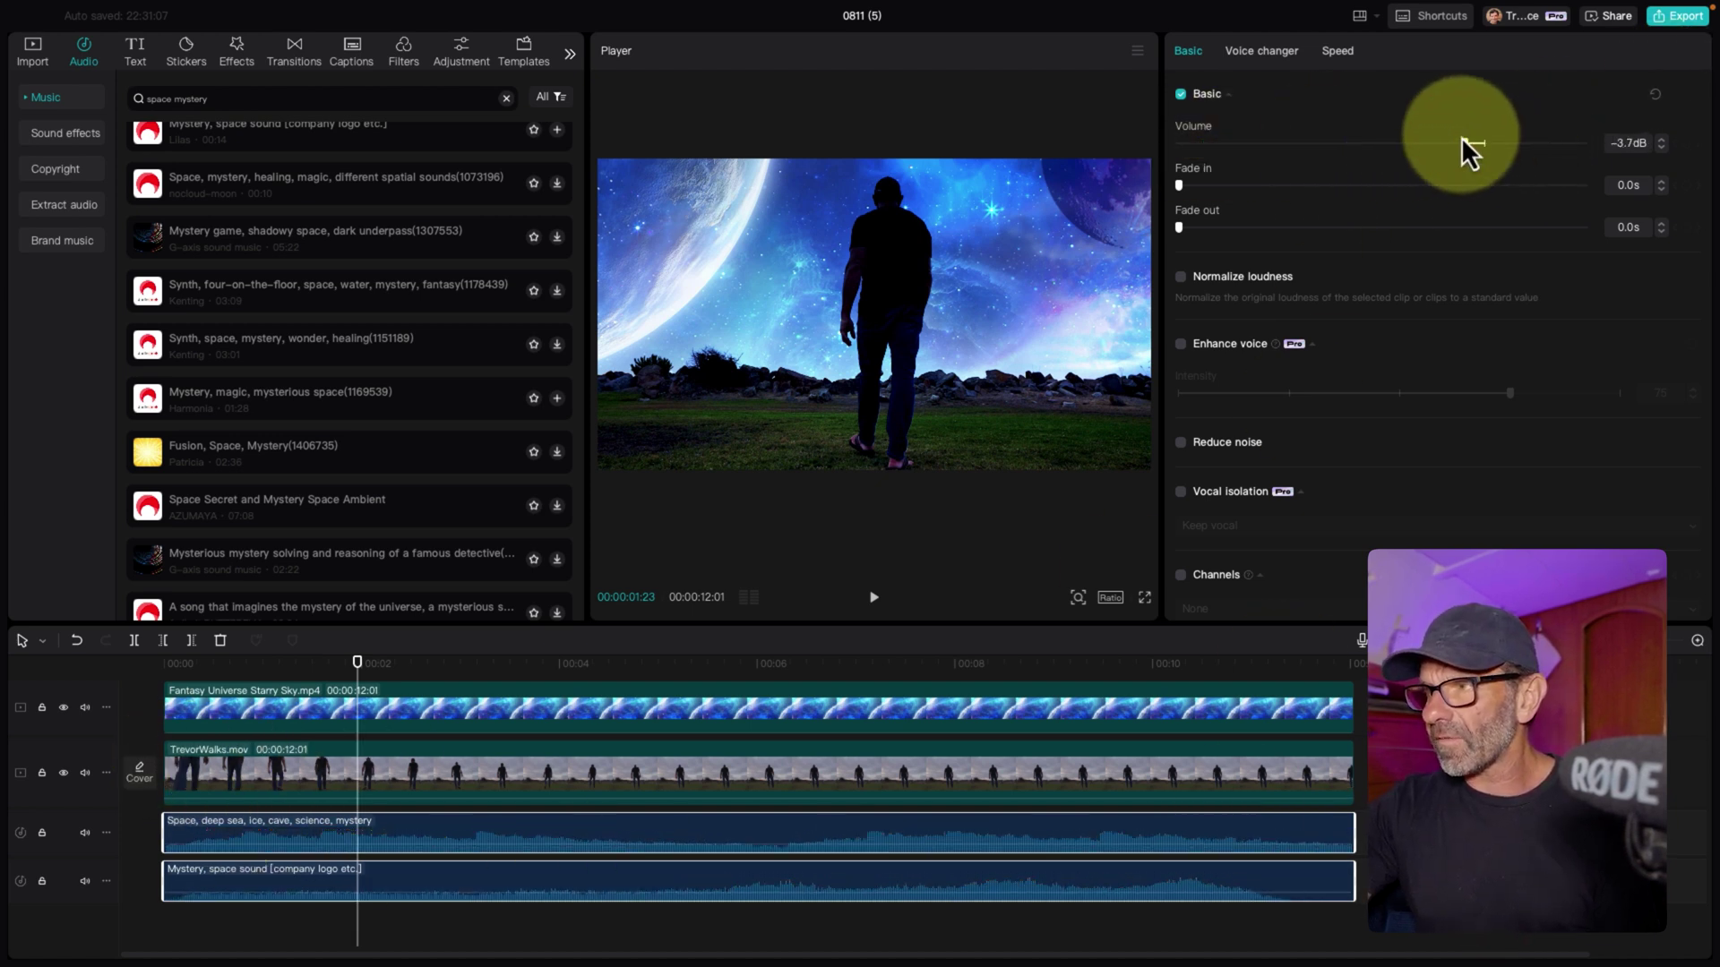